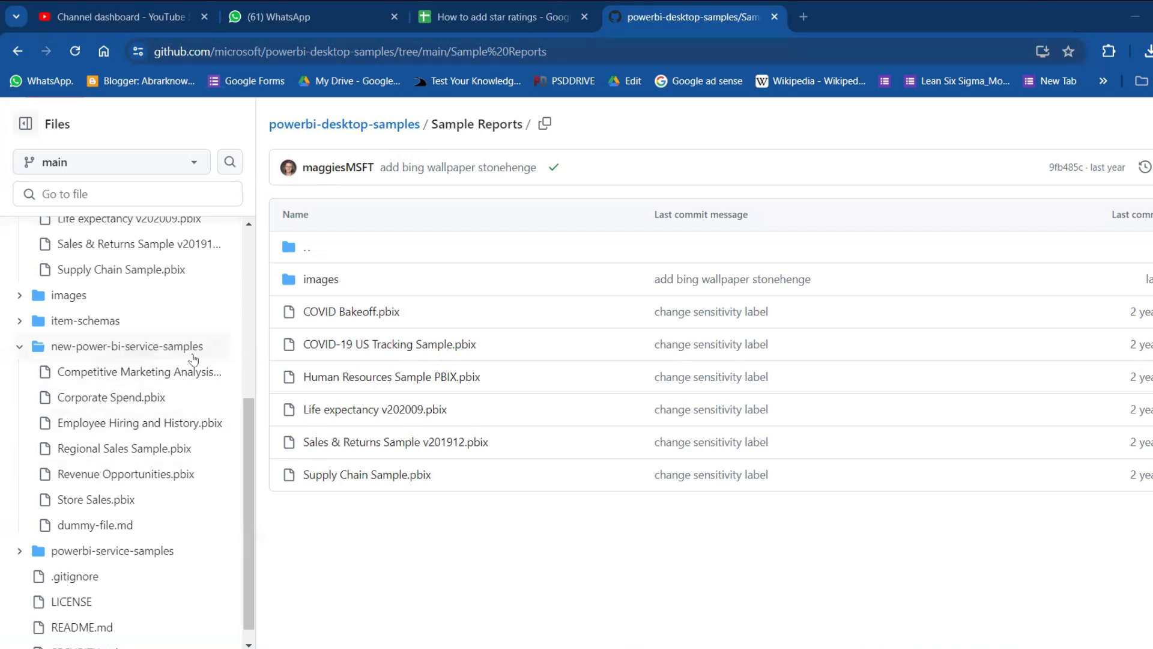
Step: Try to download the Competitive Marketing Analysis.pbix sample from the new-power-bi-service-samples folder
{"action": "left_click", "coordinate": [145, 378]}
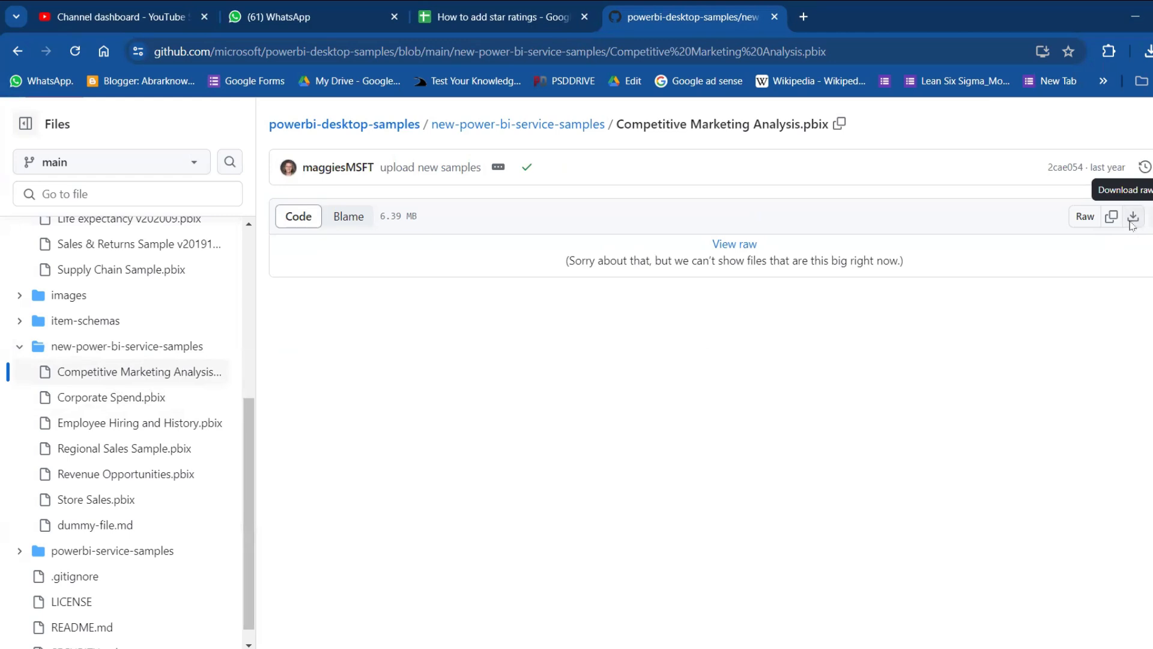
{"action": "left_click", "coordinate": [1133, 218]}
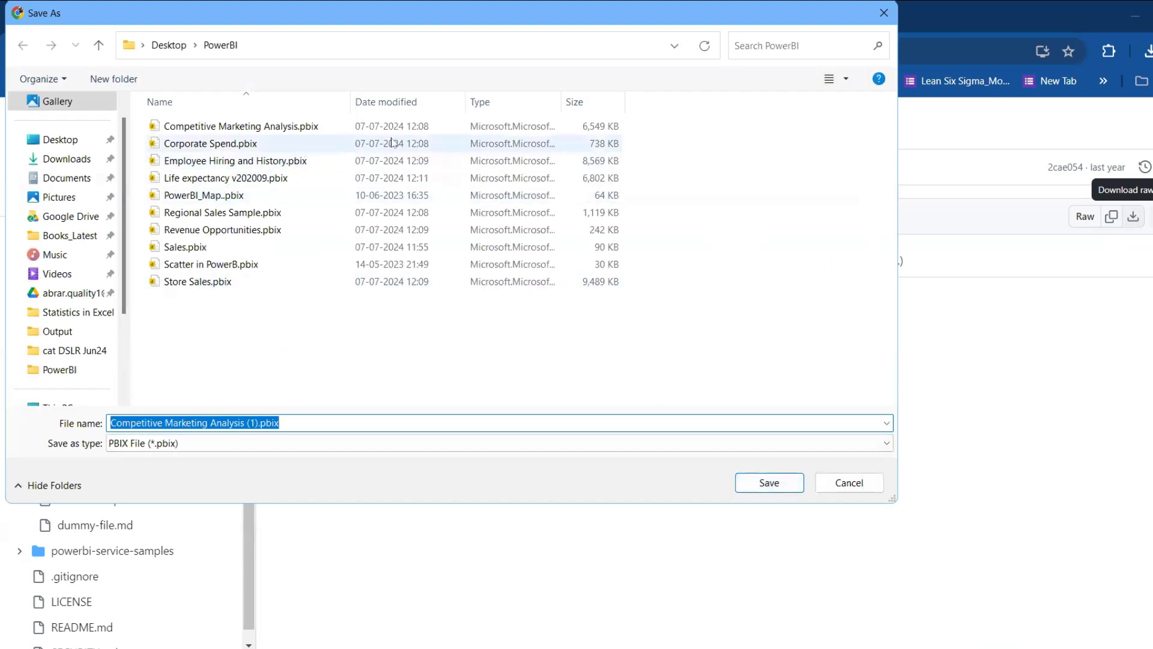
{"action": "key", "text": "Escape"}
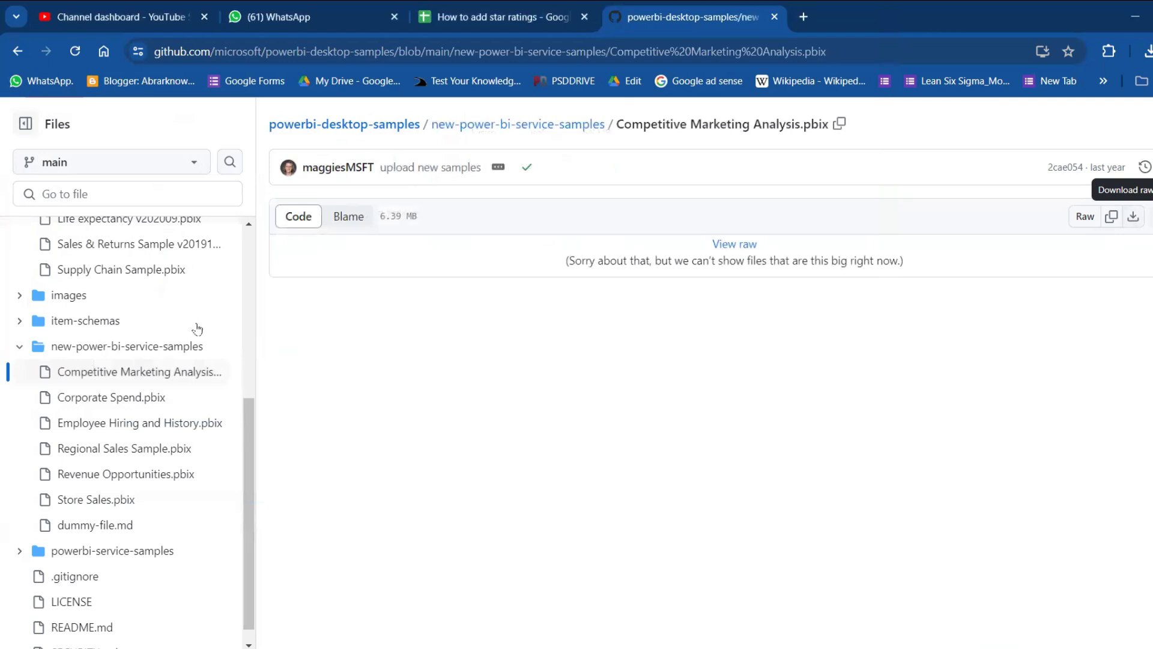
Step: Look through the sample .pbix files in the repository's Sample Reports and new-power-bi-service-samples folders
{"action": "scroll", "coordinate": [191, 336], "scroll_direction": "up", "scroll_amount": 4}
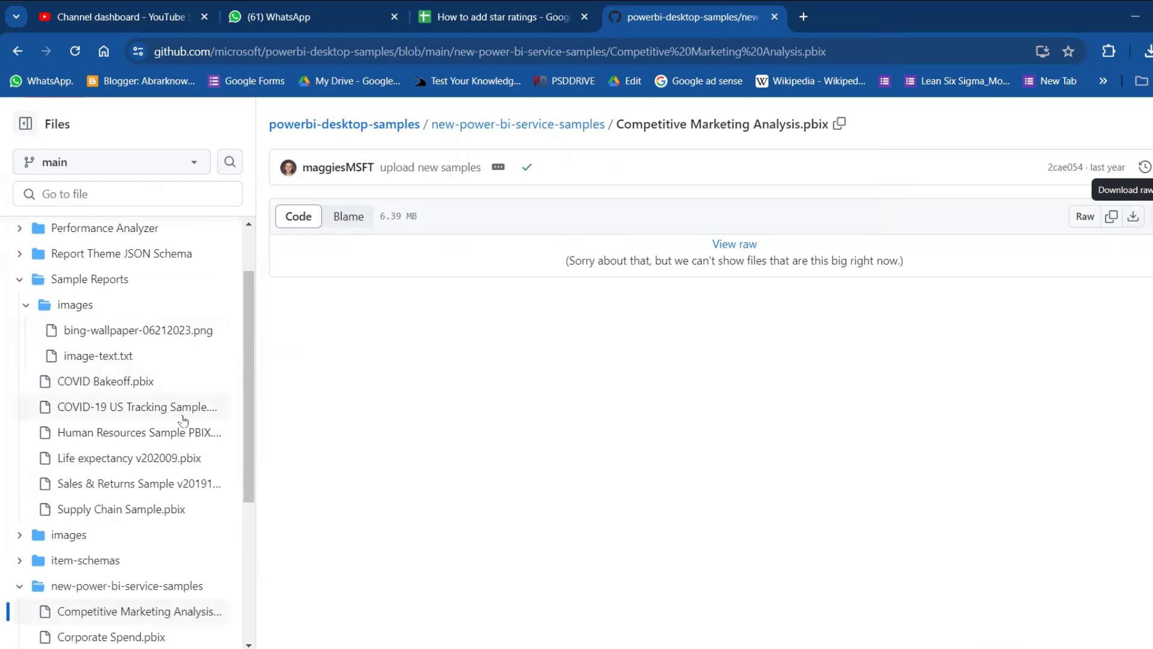
{"action": "scroll", "coordinate": [162, 443], "scroll_direction": "down", "scroll_amount": 2}
{"action": "scroll", "coordinate": [163, 443], "scroll_direction": "down", "scroll_amount": 2}
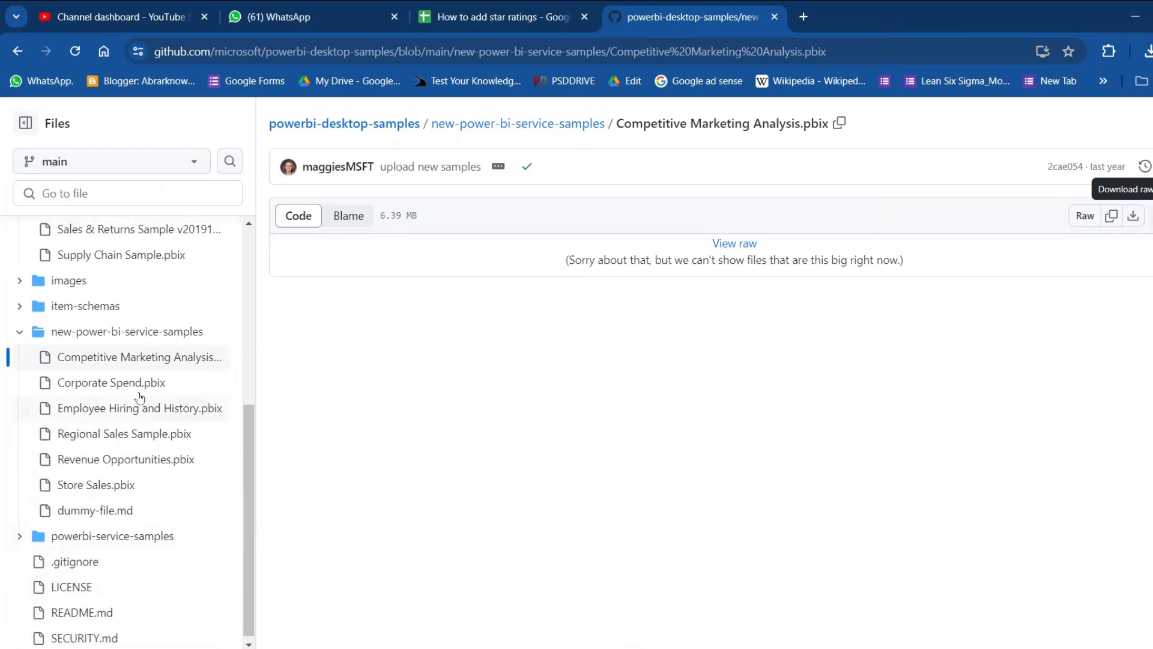
{"action": "scroll", "coordinate": [144, 381], "scroll_direction": "up", "scroll_amount": 1}
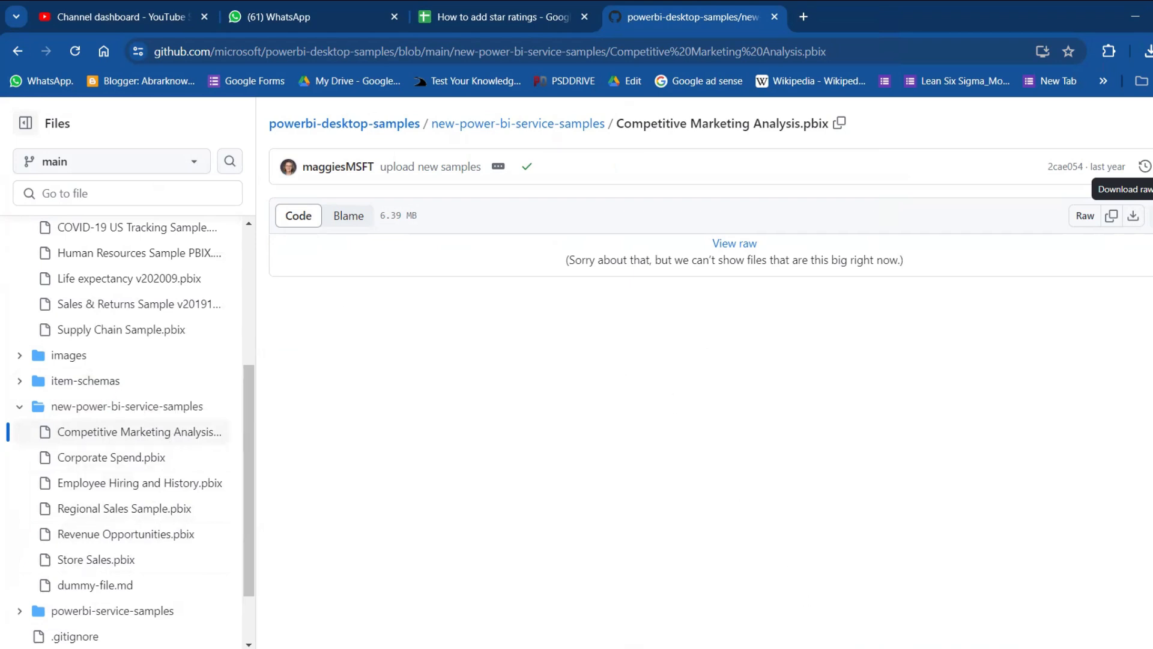
Step: Switch to Power BI Desktop and open the recent report Sales.pbix
{"action": "mouse_move", "coordinate": [865, 648]}
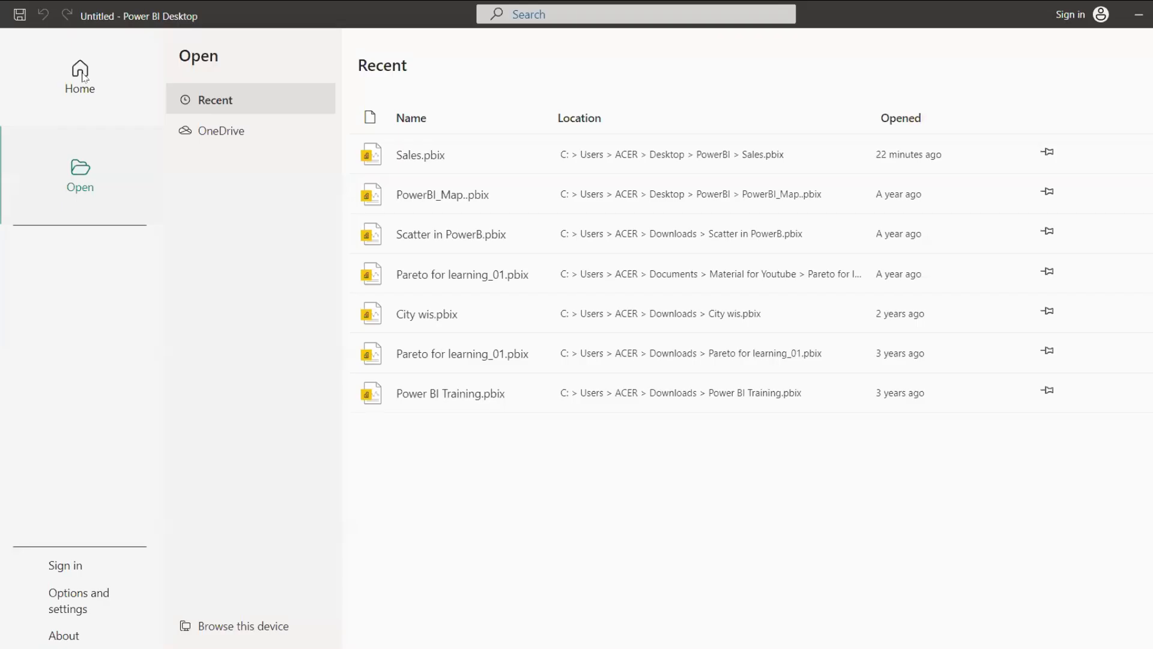
{"action": "left_click", "coordinate": [81, 73]}
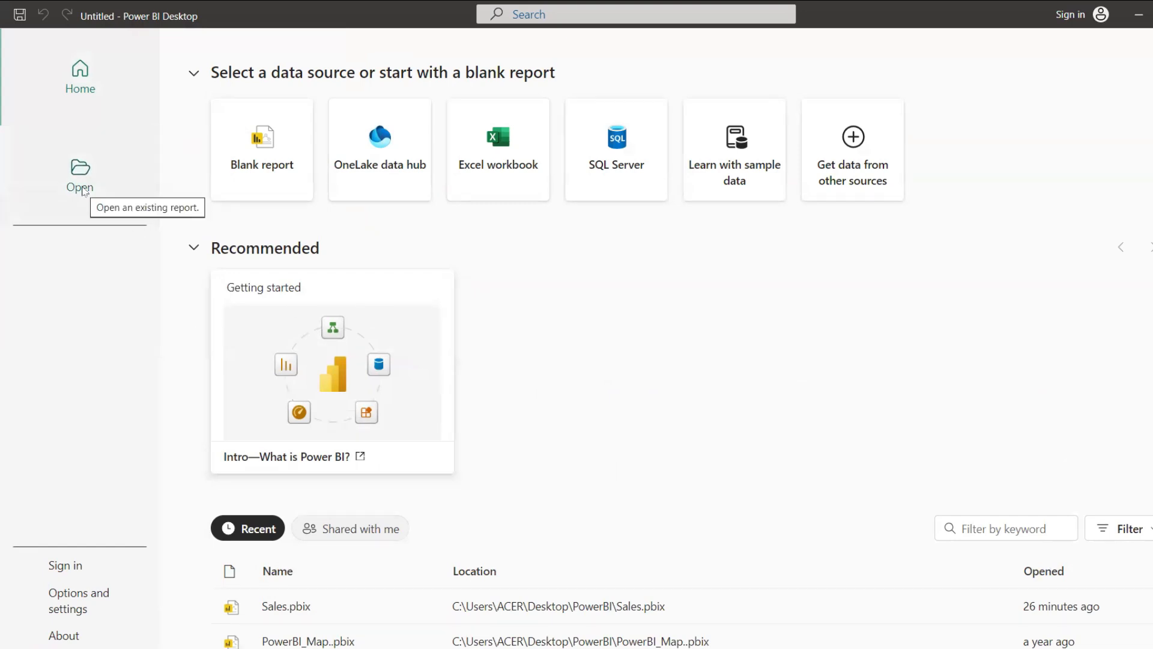
{"action": "left_click", "coordinate": [82, 190]}
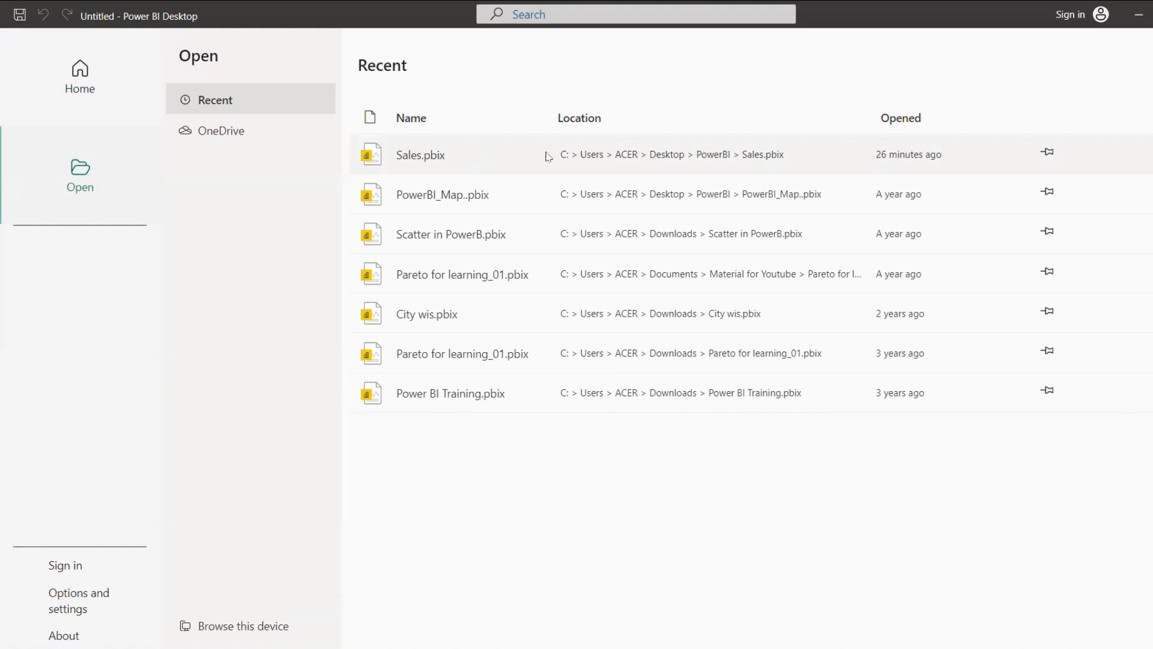
{"action": "key", "text": "Escape"}
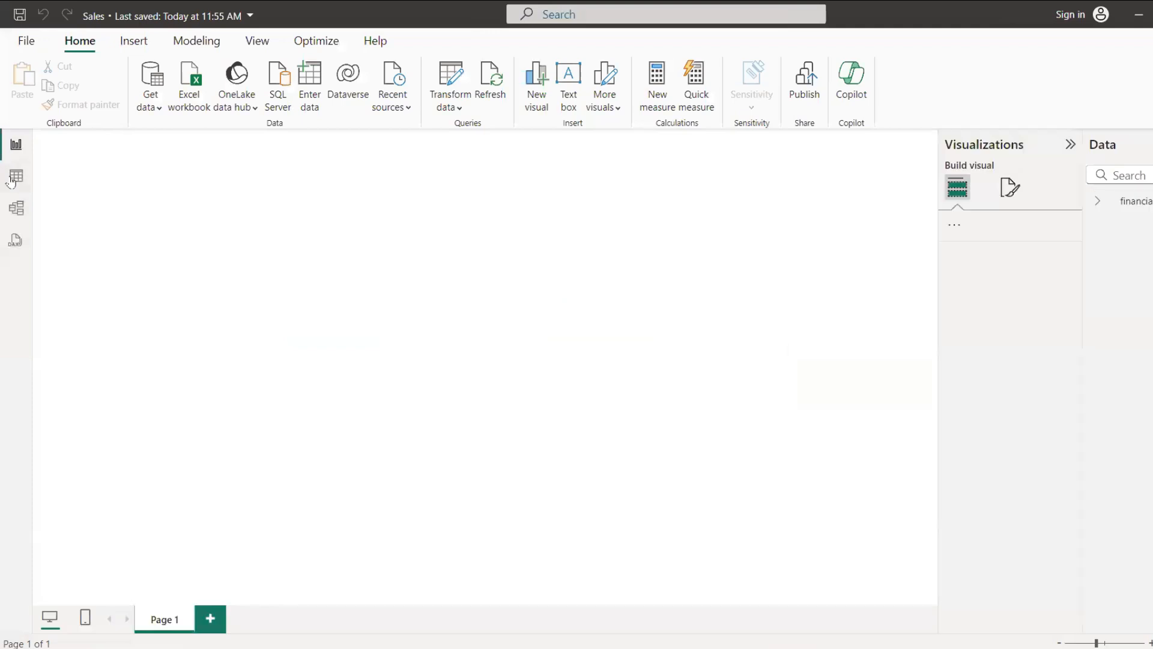
Step: Display the rows of the financials table in Table view
{"action": "left_click", "coordinate": [13, 178]}
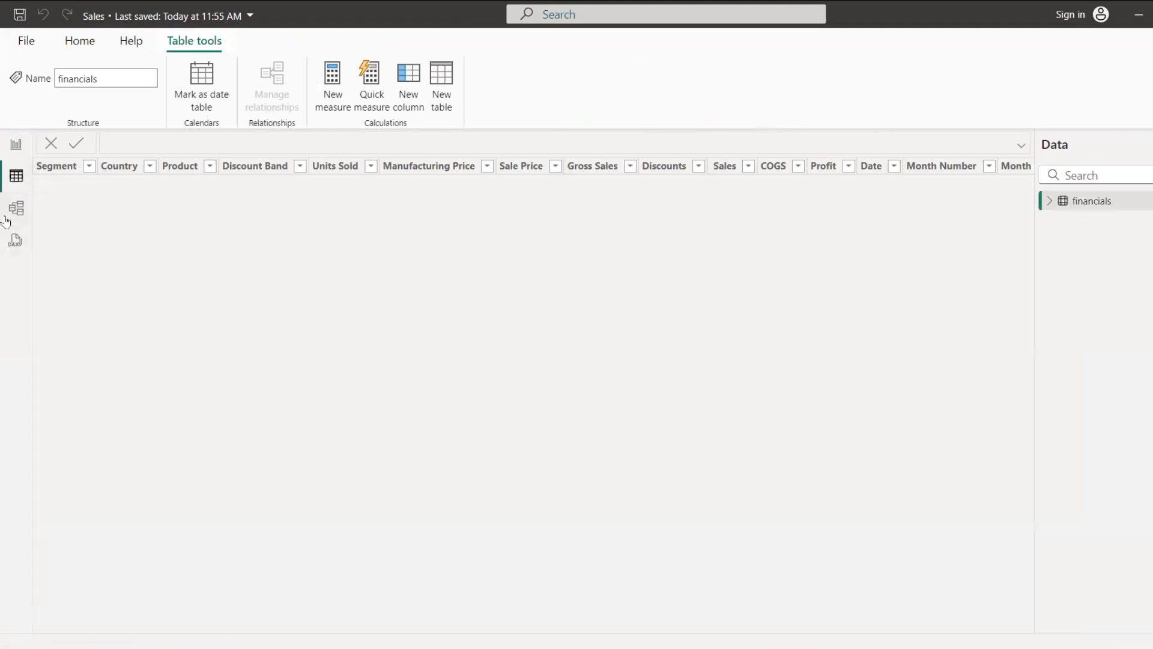
{"action": "left_click", "coordinate": [15, 153]}
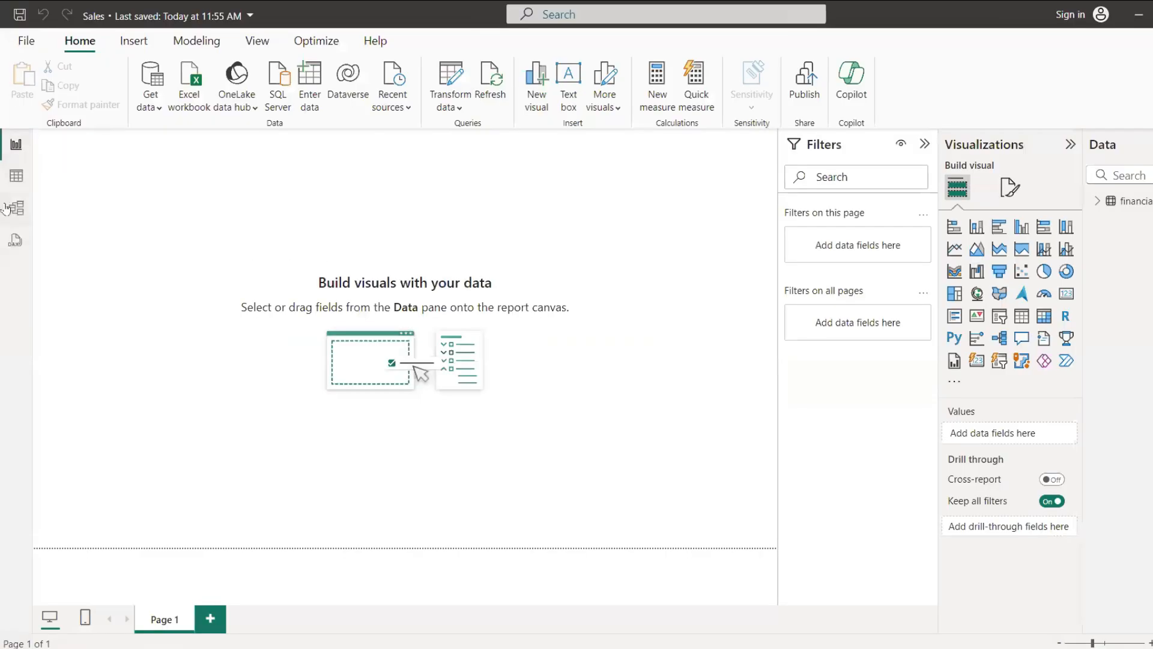
{"action": "left_click", "coordinate": [16, 176]}
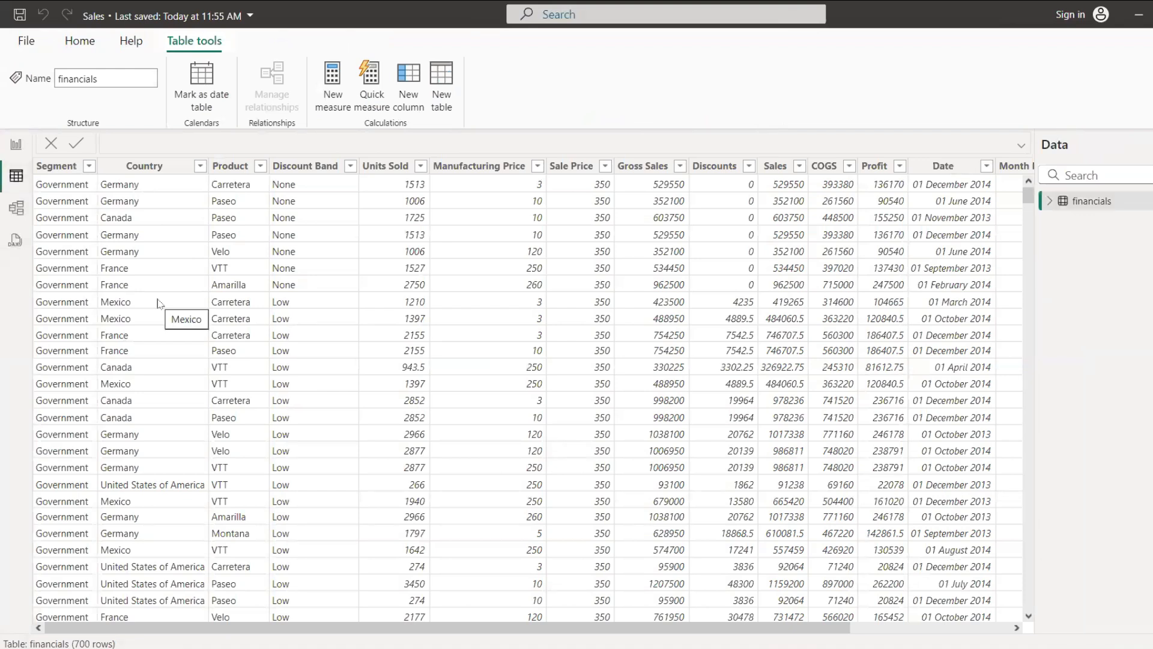
Step: Review the distinct values in the Segment, Country and Discount Band columns of the financials table
{"action": "left_click", "coordinate": [68, 163]}
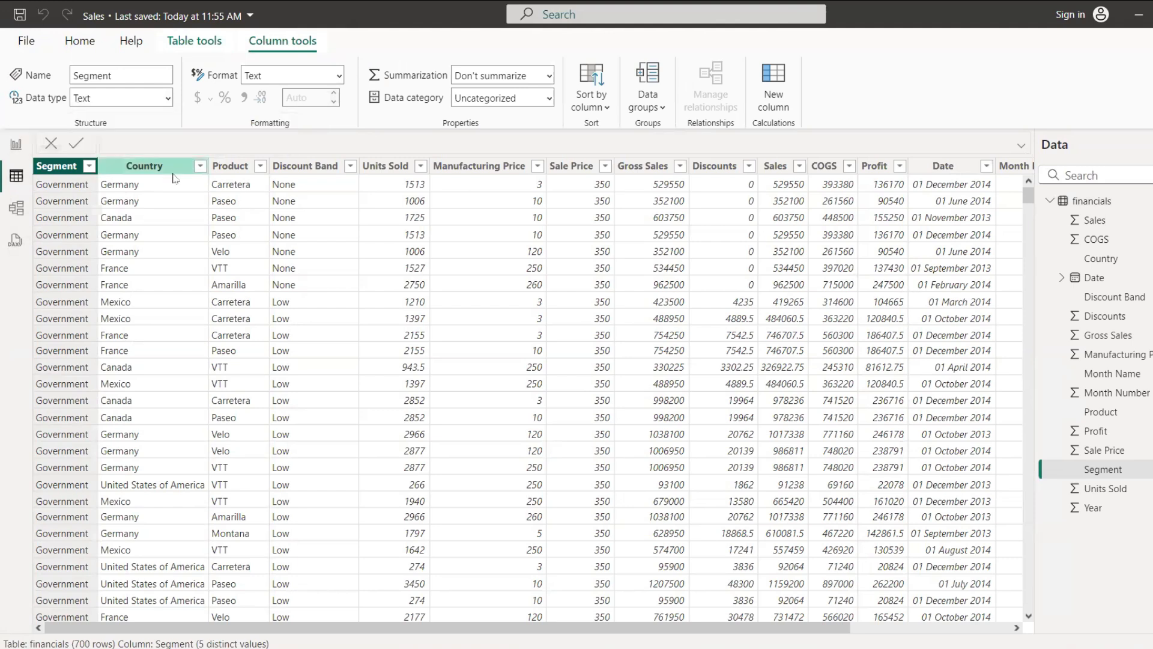
{"action": "left_click", "coordinate": [89, 167]}
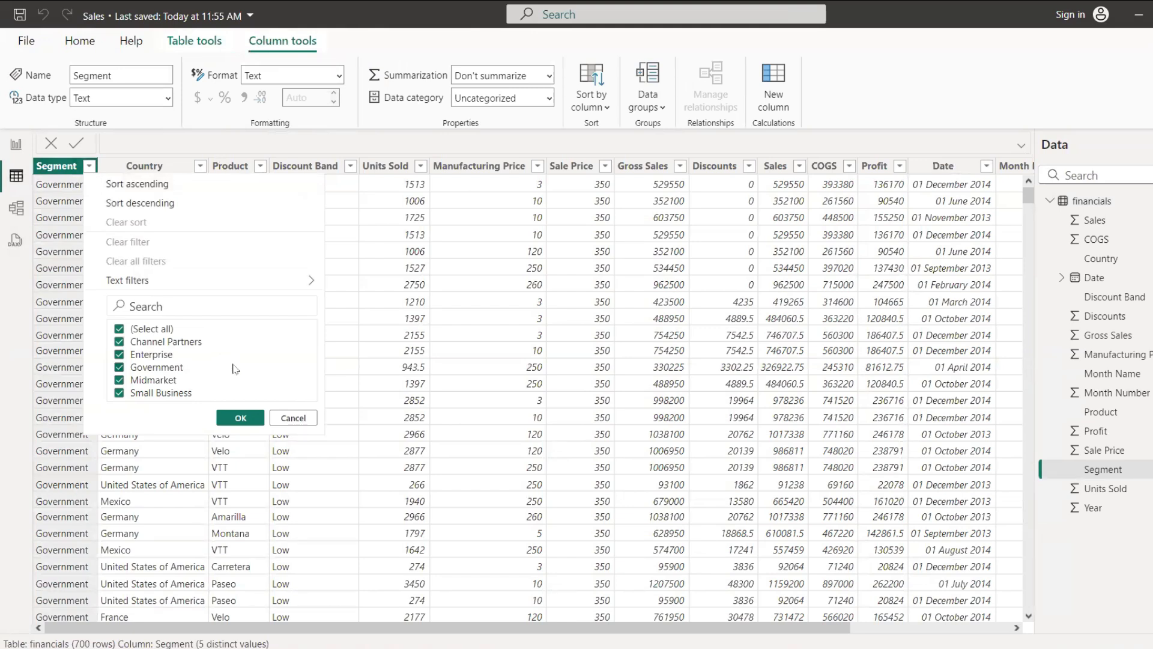
{"action": "left_click", "coordinate": [292, 418]}
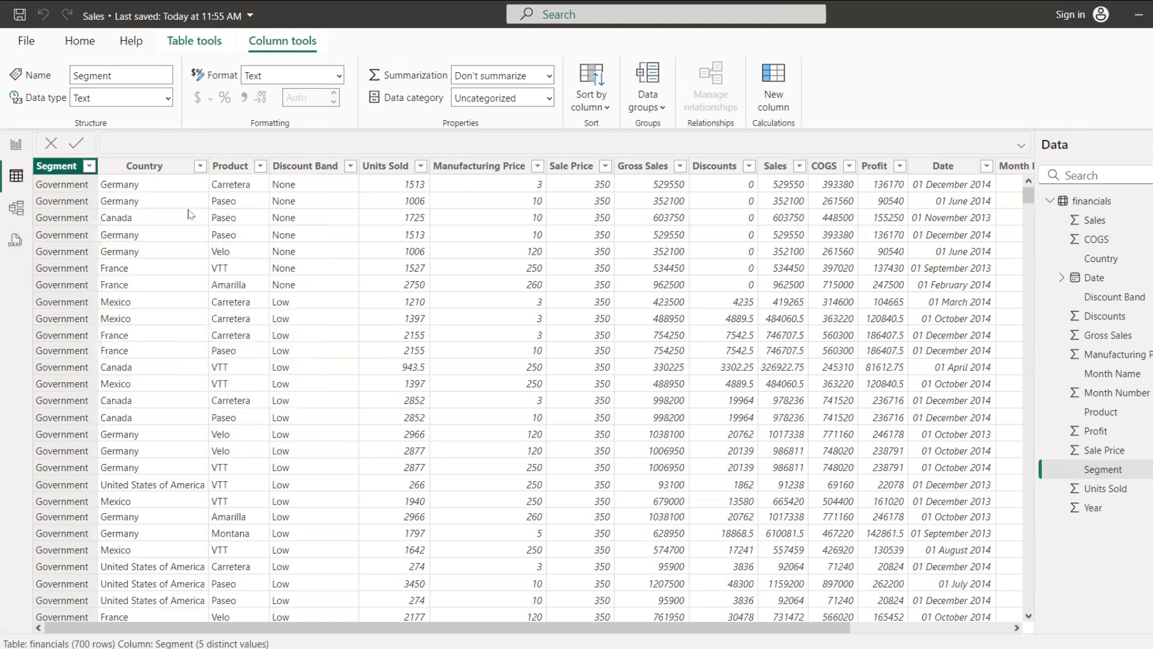
{"action": "left_click", "coordinate": [174, 166]}
{"action": "left_click", "coordinate": [200, 167]}
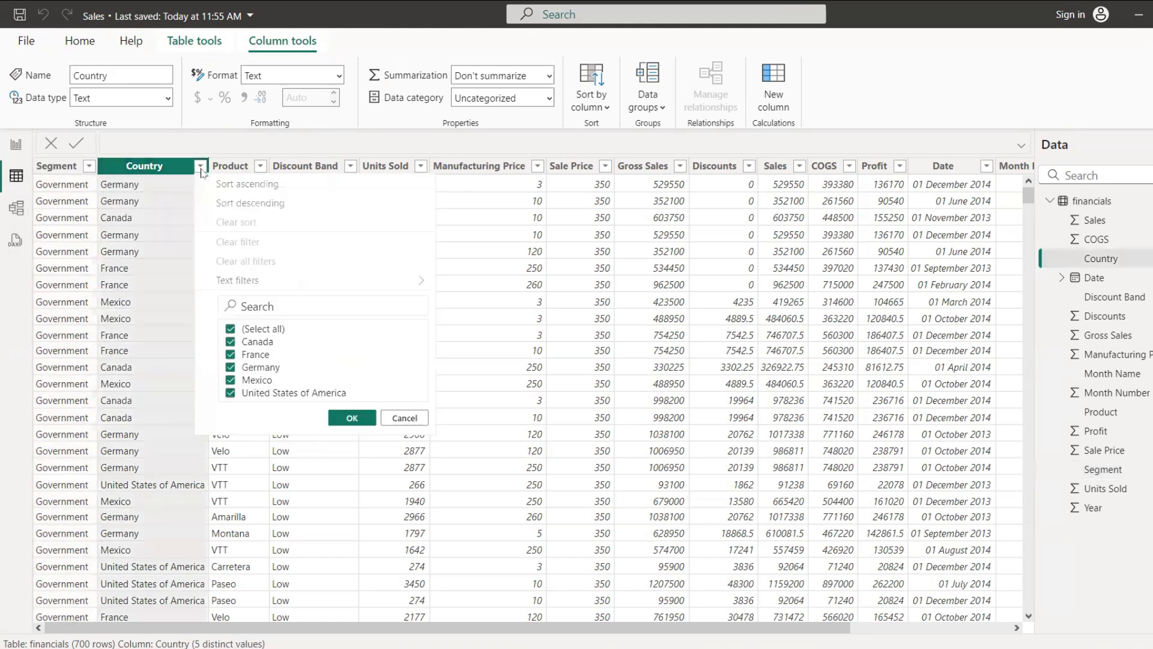
{"action": "left_click", "coordinate": [289, 186]}
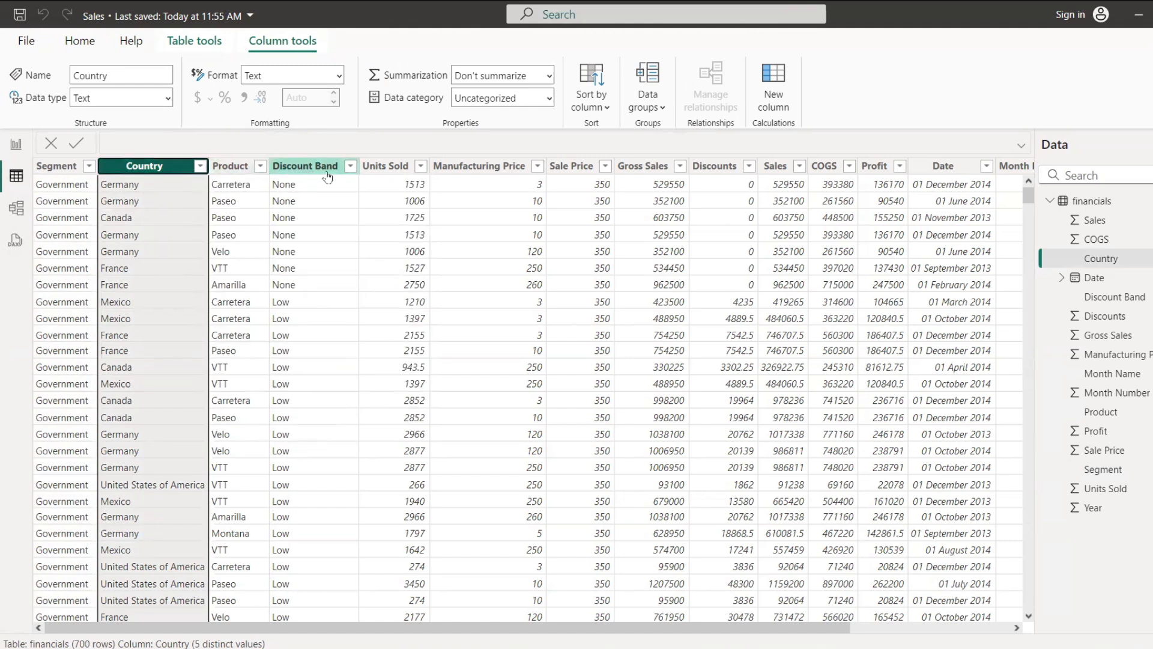
{"action": "left_click", "coordinate": [349, 166]}
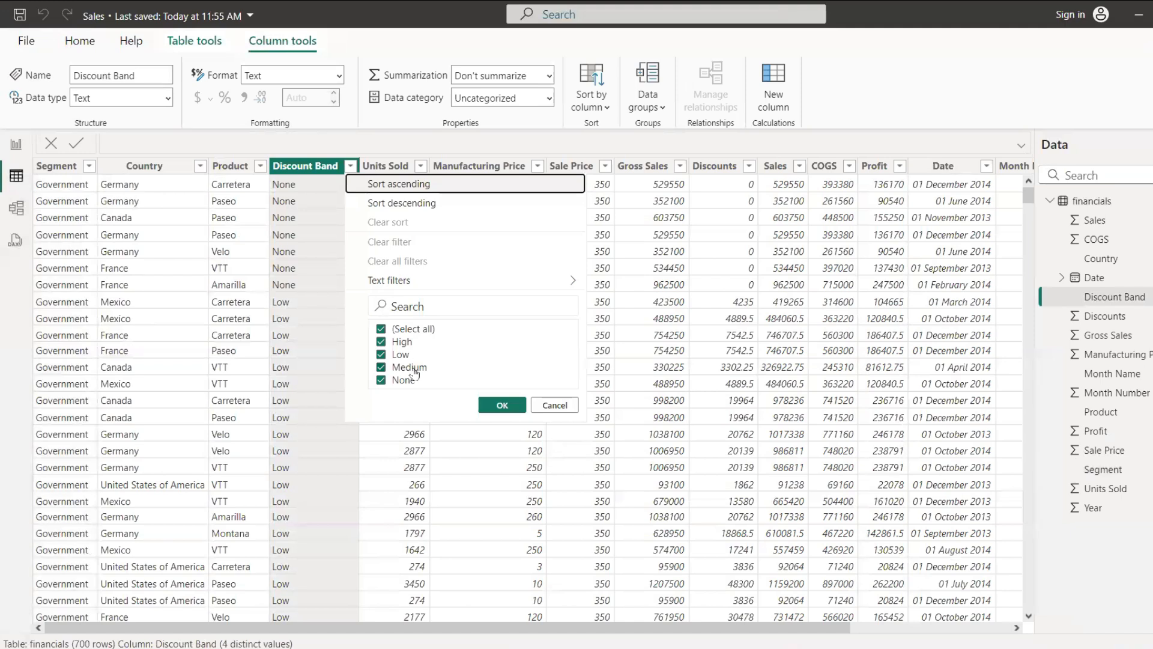
{"action": "key", "text": "Escape"}
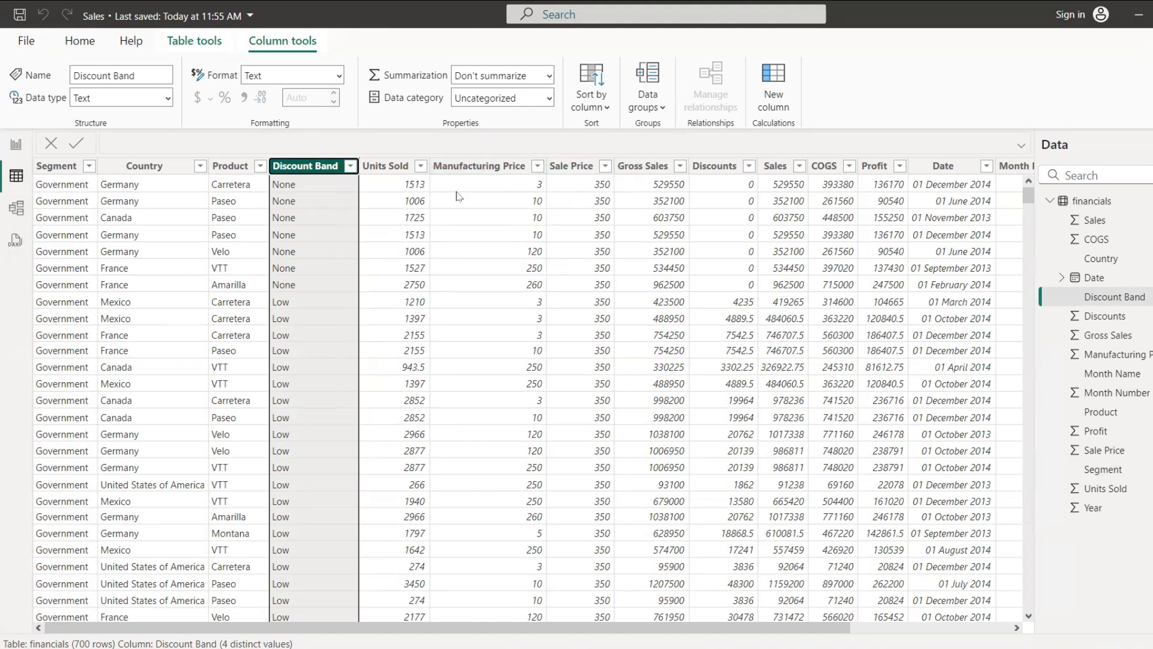
Step: Change the Units Sold column's data type to Whole number and accept the conversion
{"action": "left_click", "coordinate": [396, 168]}
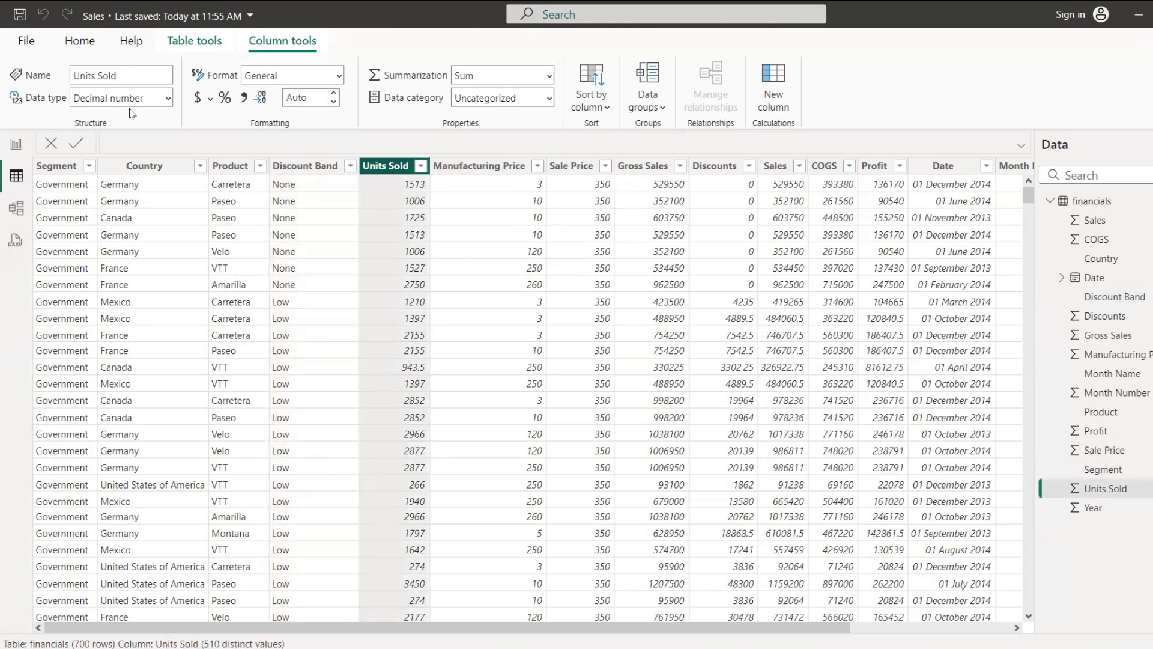
{"action": "left_click", "coordinate": [168, 98]}
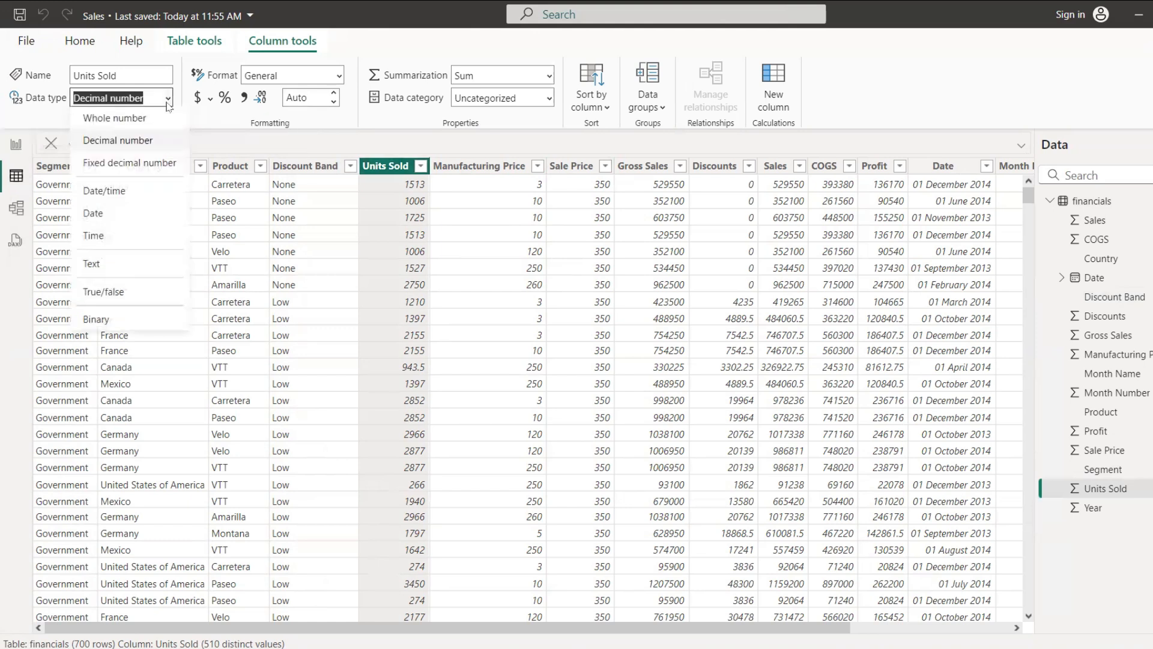
{"action": "left_click", "coordinate": [115, 118]}
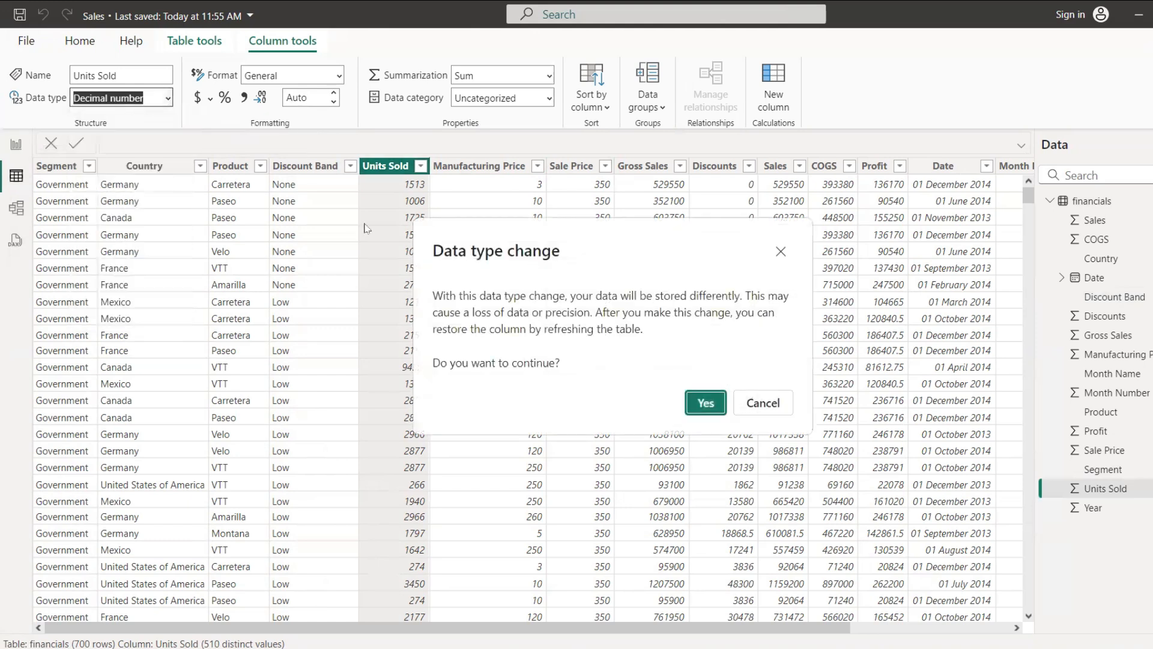
{"action": "left_click", "coordinate": [708, 403]}
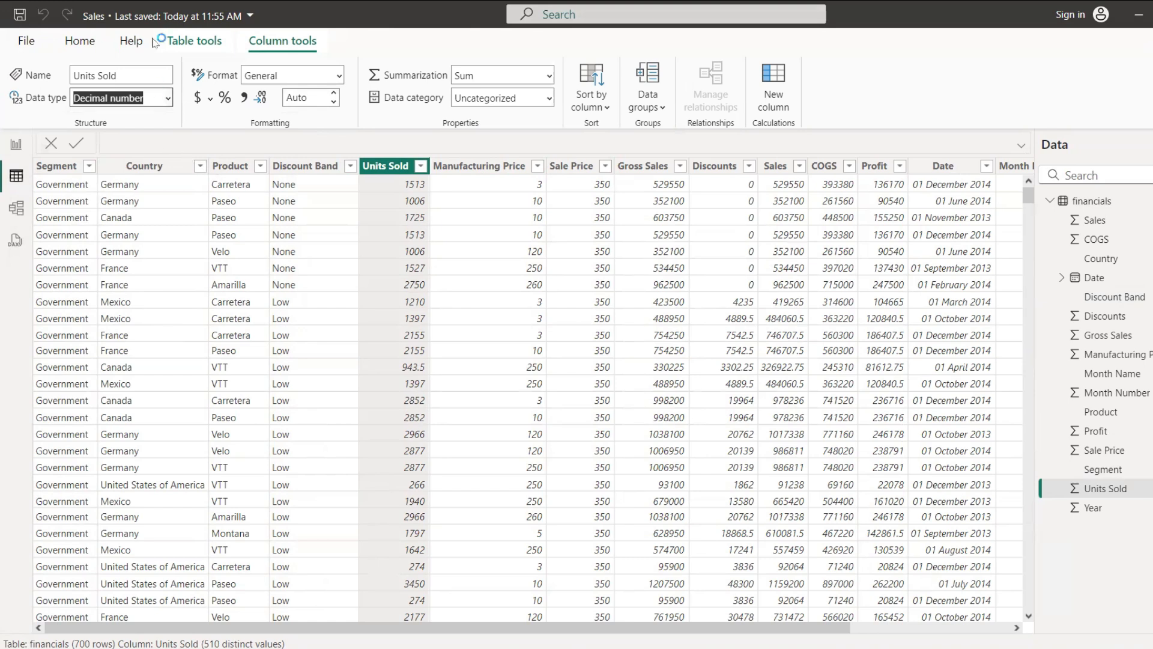
{"action": "left_click", "coordinate": [170, 102]}
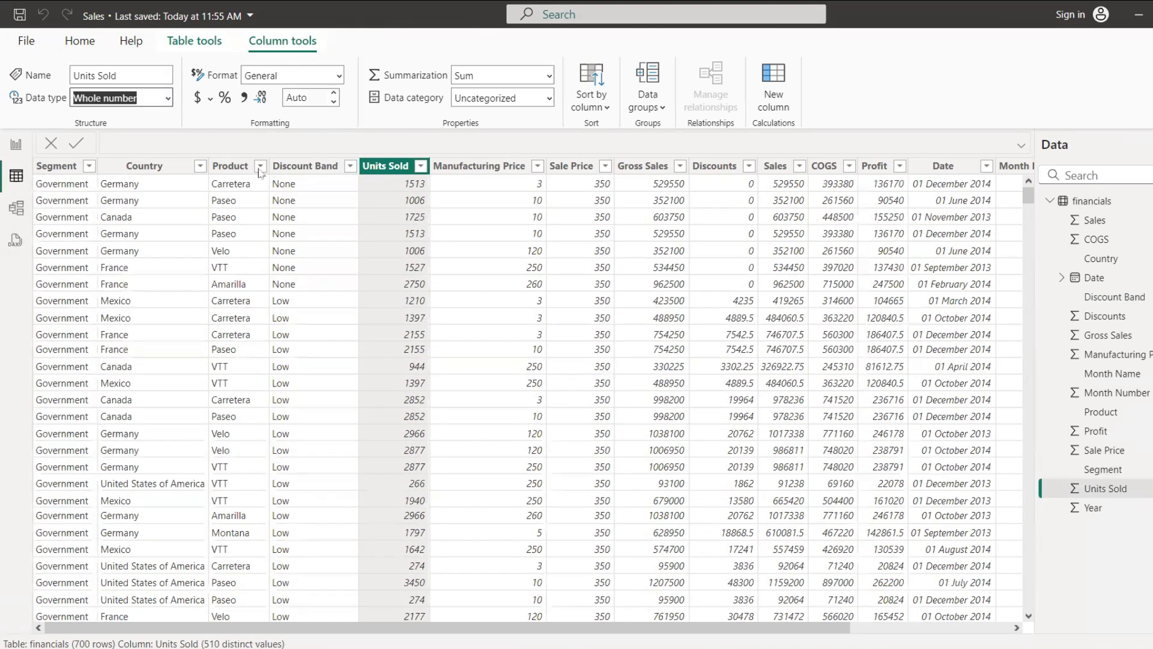
Step: Check the data types of the Manufacturing Price, Sale Price, Gross Sales and Units Sold columns
{"action": "left_click", "coordinate": [480, 169]}
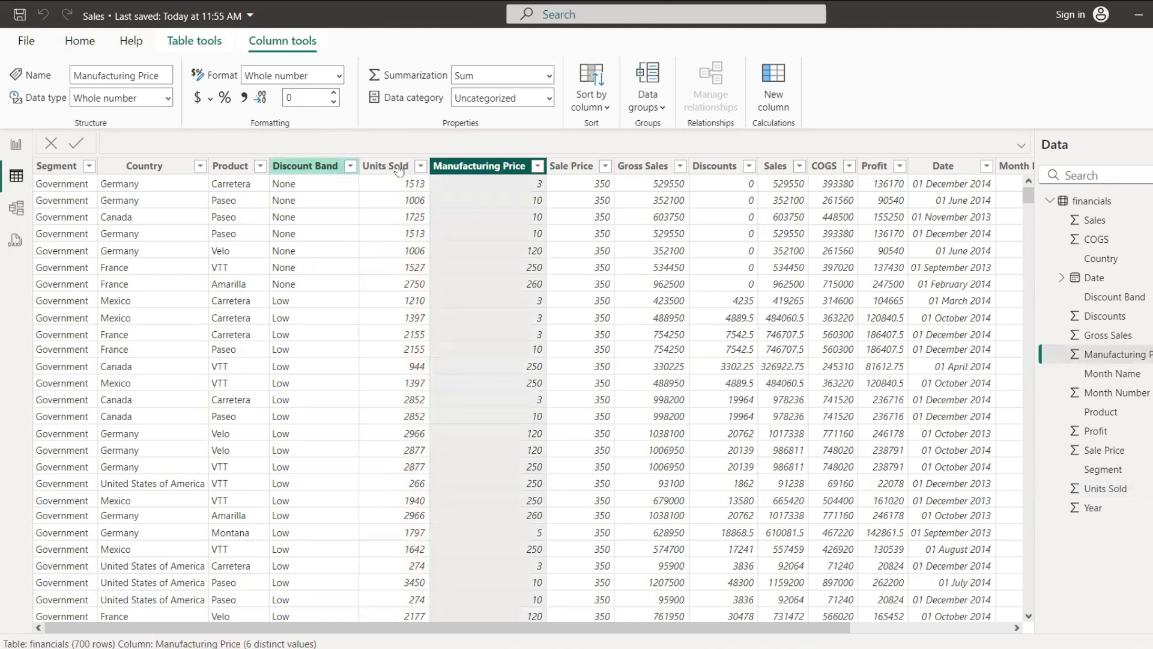
{"action": "left_click", "coordinate": [576, 167]}
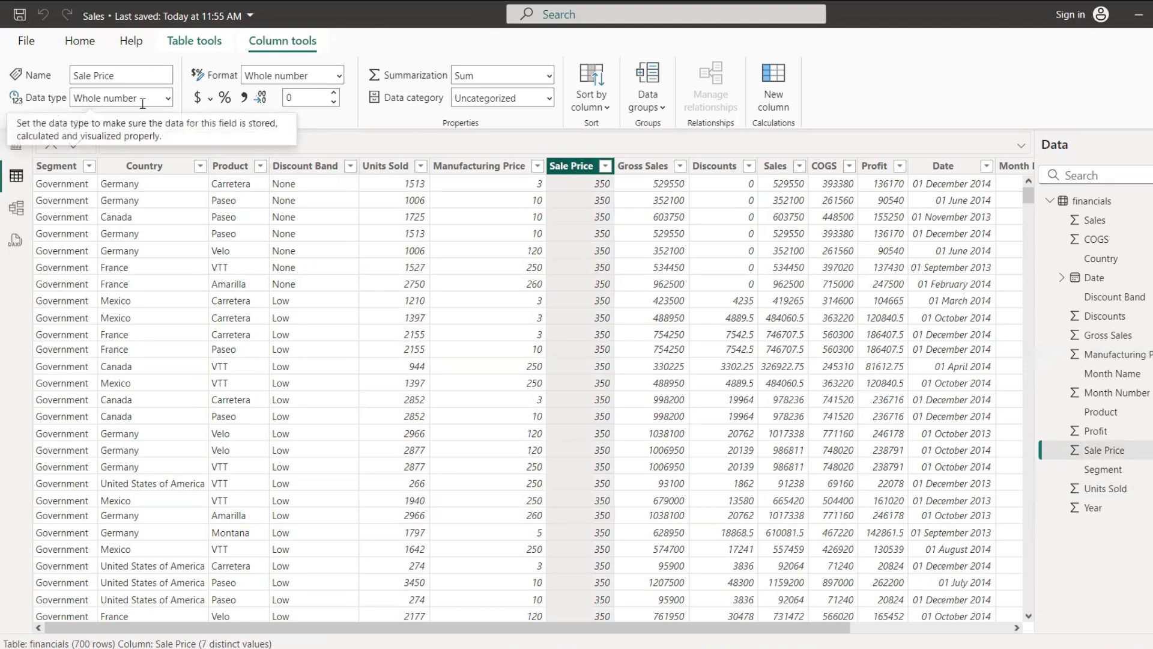
{"action": "left_click", "coordinate": [659, 166]}
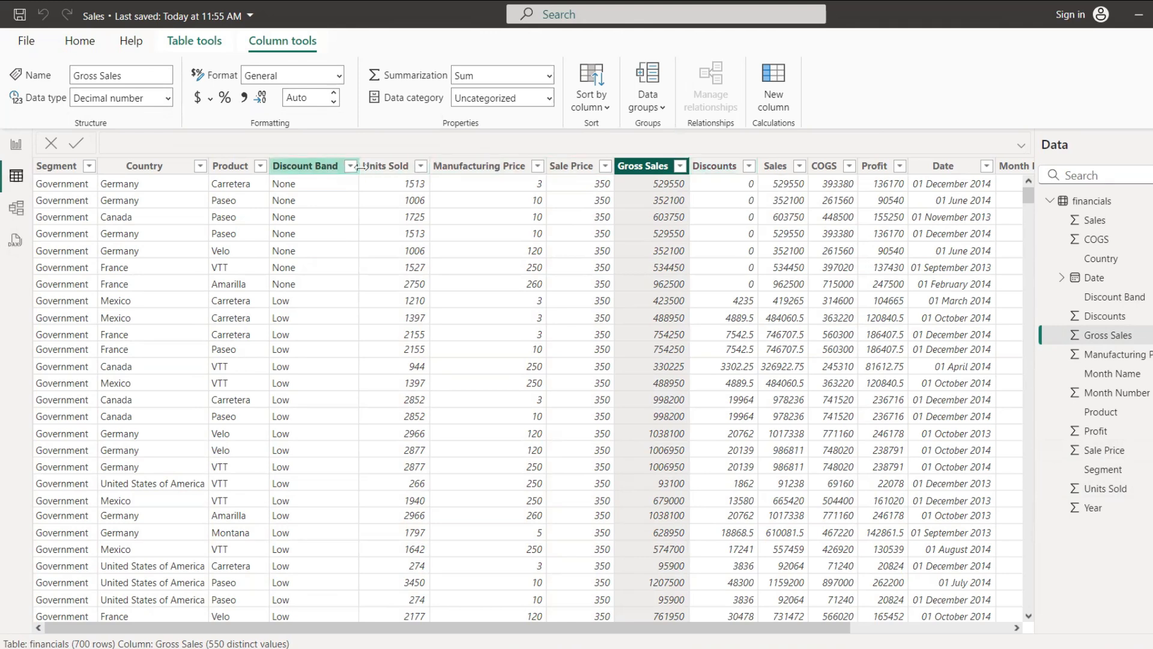
{"action": "left_click", "coordinate": [391, 166]}
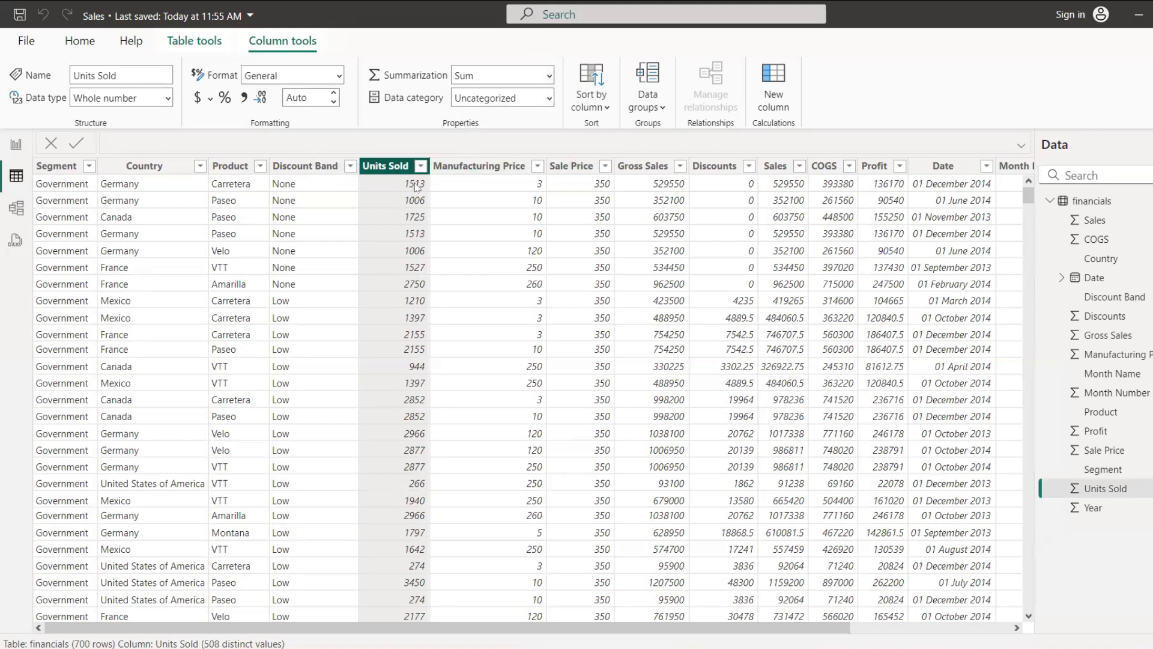
{"action": "left_click", "coordinate": [659, 186]}
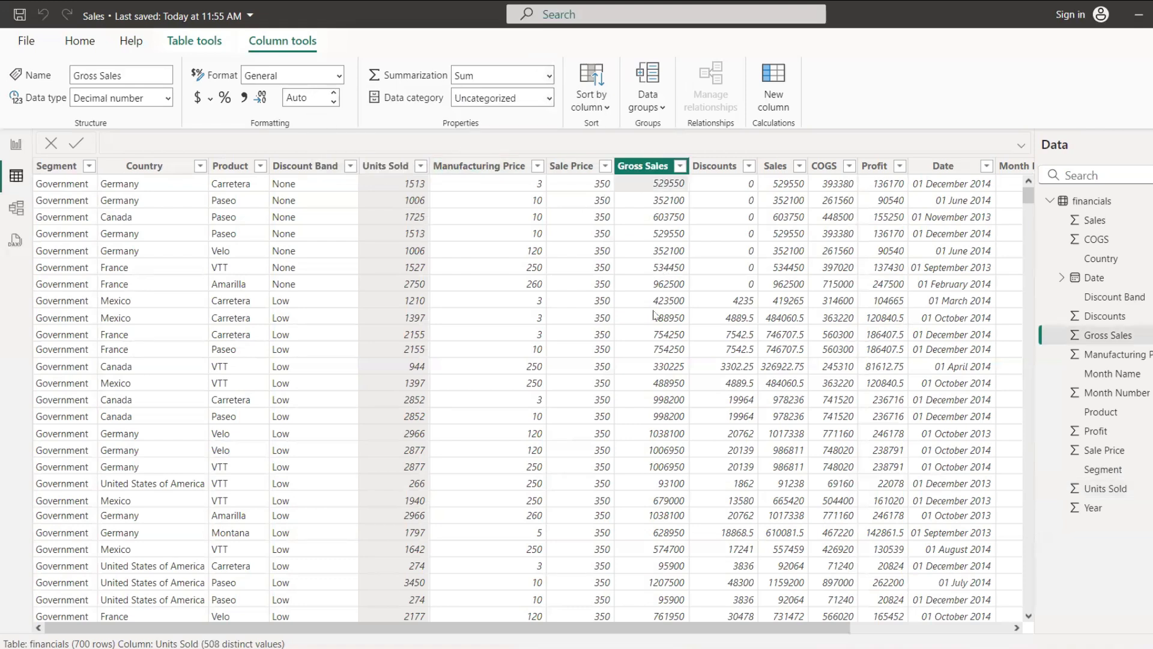
Step: Change the Sales column's data type to Whole number and accept the conversion
{"action": "left_click_drag", "start_coordinate": [592, 628], "coordinate": [819, 605]}
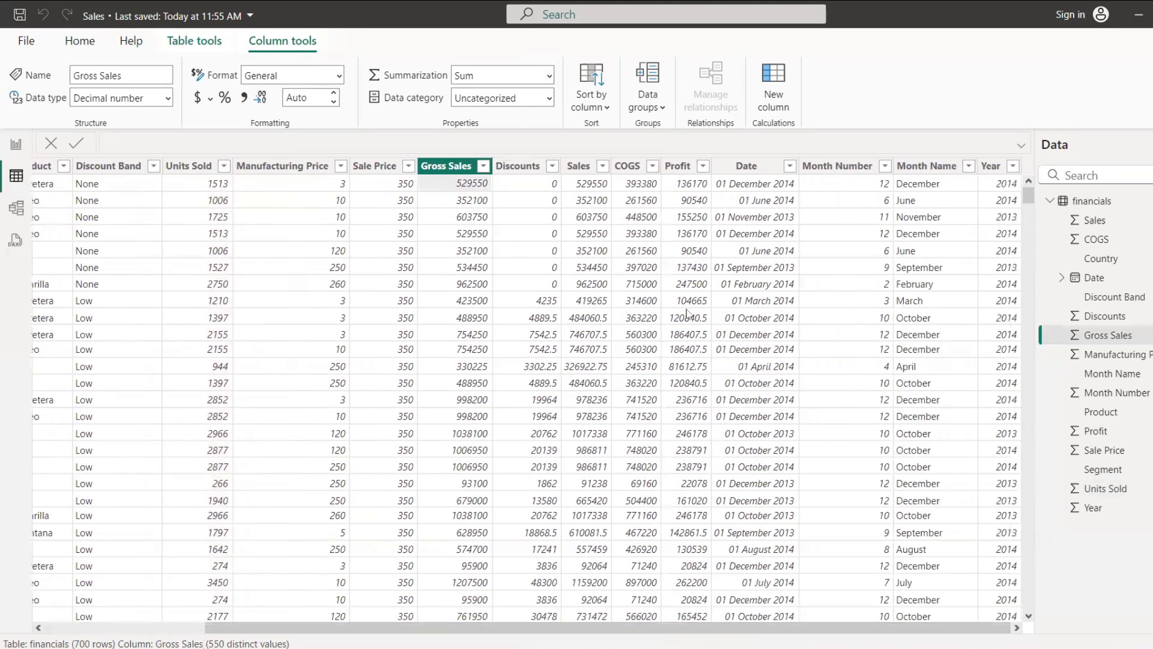
{"action": "left_click", "coordinate": [579, 169]}
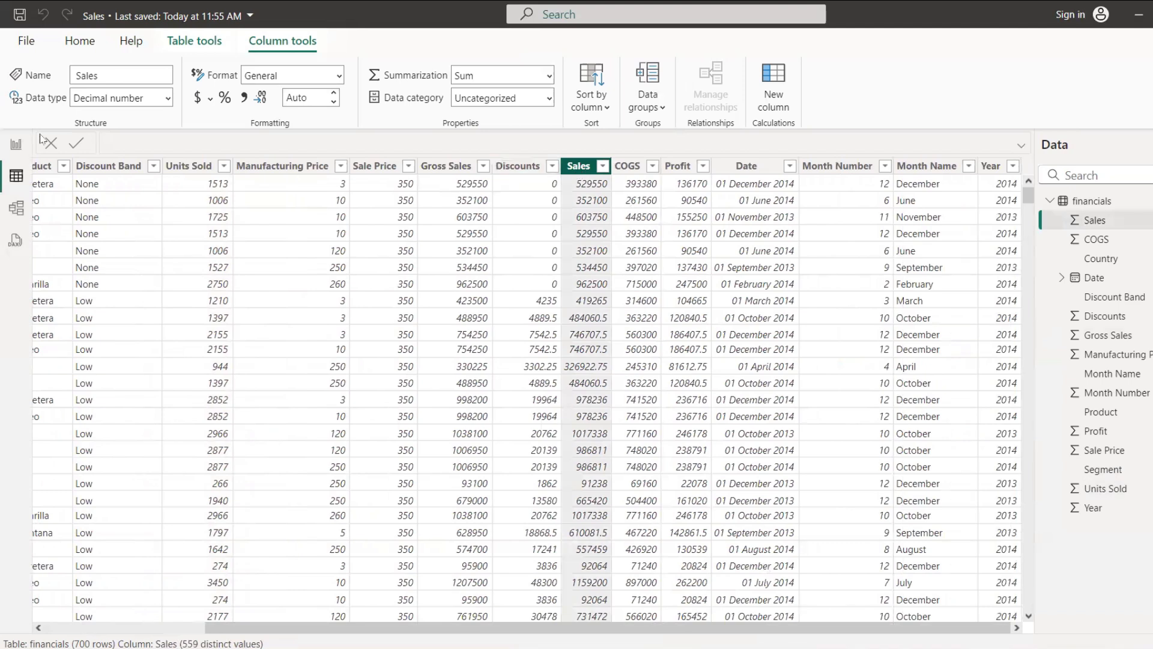
{"action": "left_click", "coordinate": [166, 107]}
{"action": "left_click", "coordinate": [150, 126]}
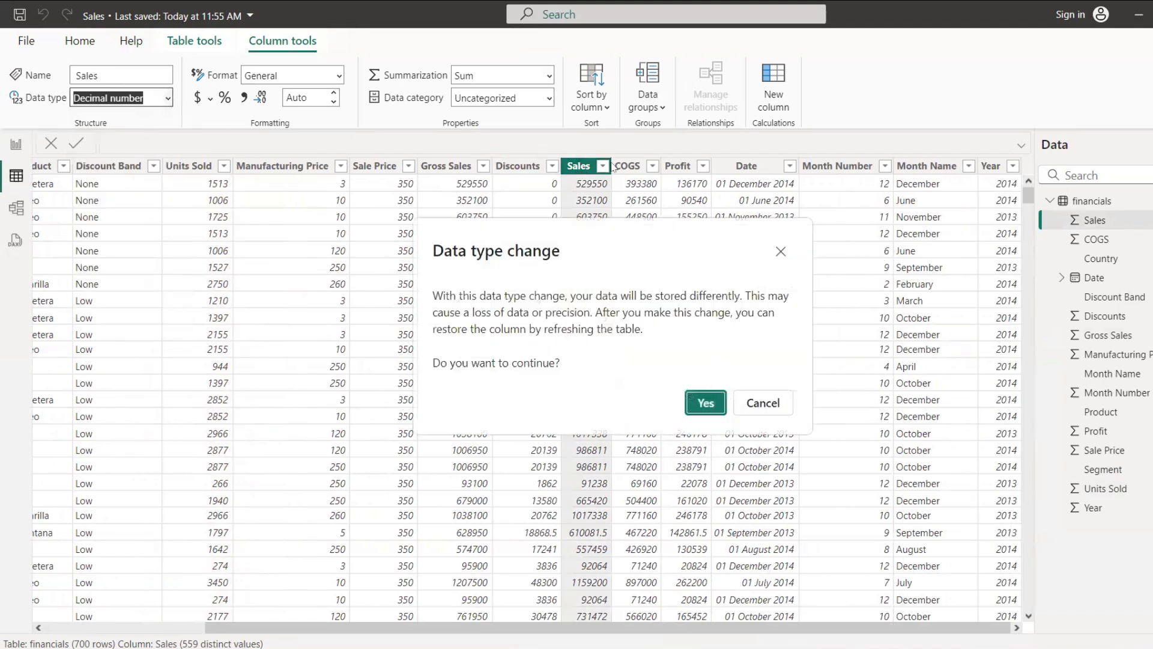
{"action": "left_click", "coordinate": [705, 406]}
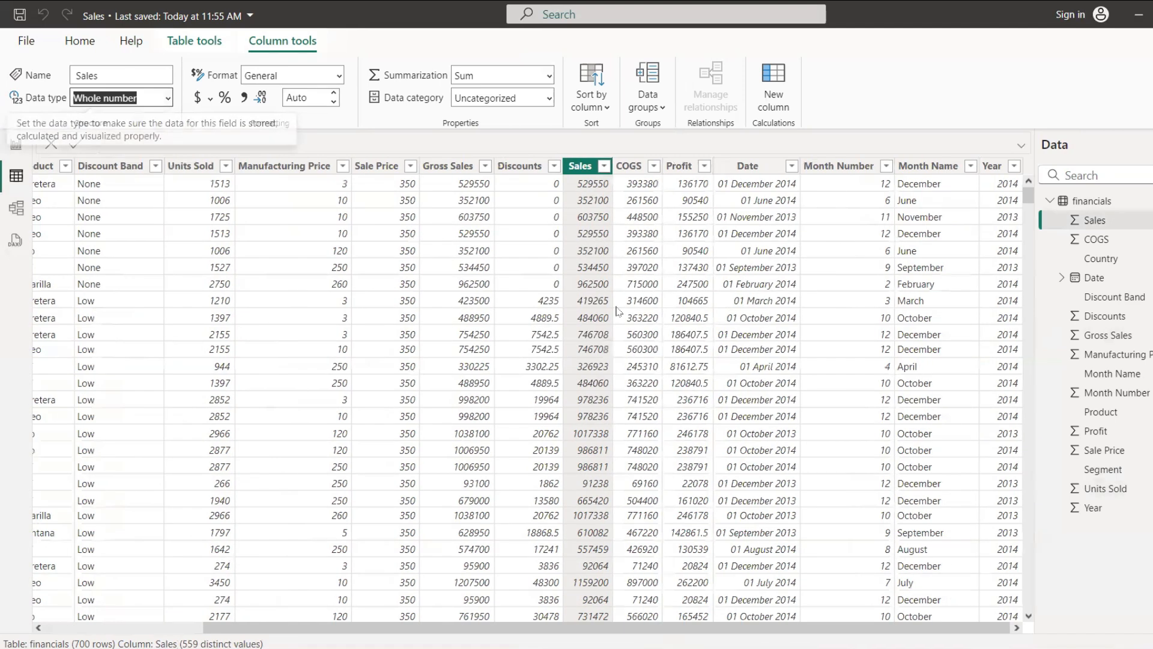
Step: Change the Profit column's data type to Whole number and accept the conversion
{"action": "left_click", "coordinate": [685, 166]}
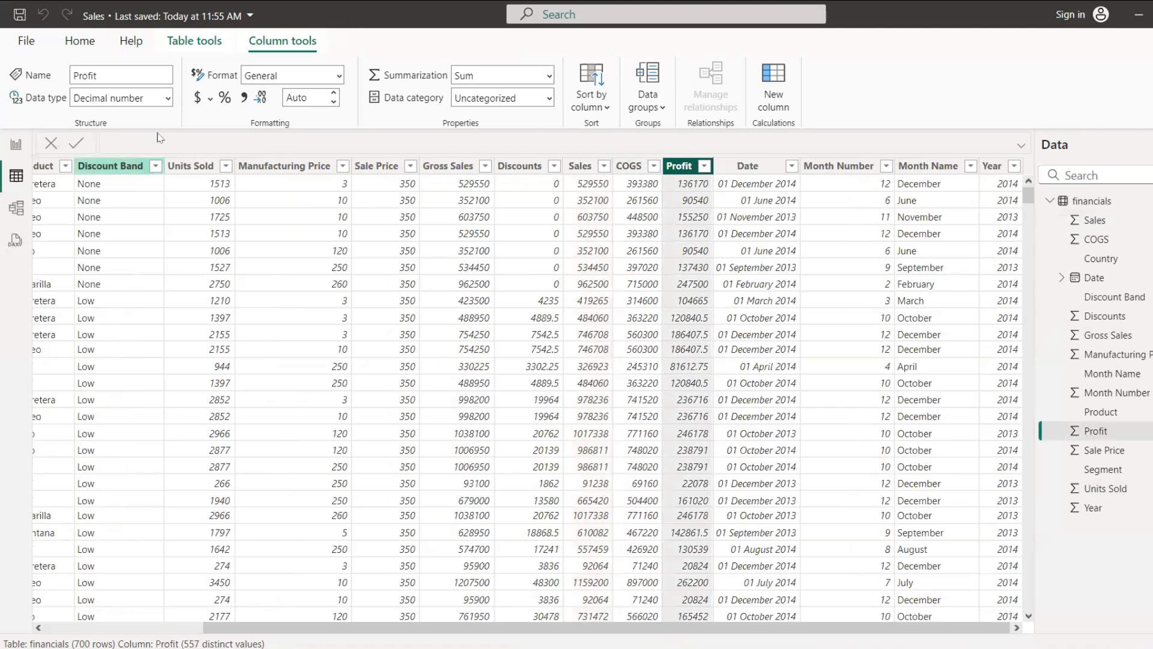
{"action": "left_click", "coordinate": [169, 101]}
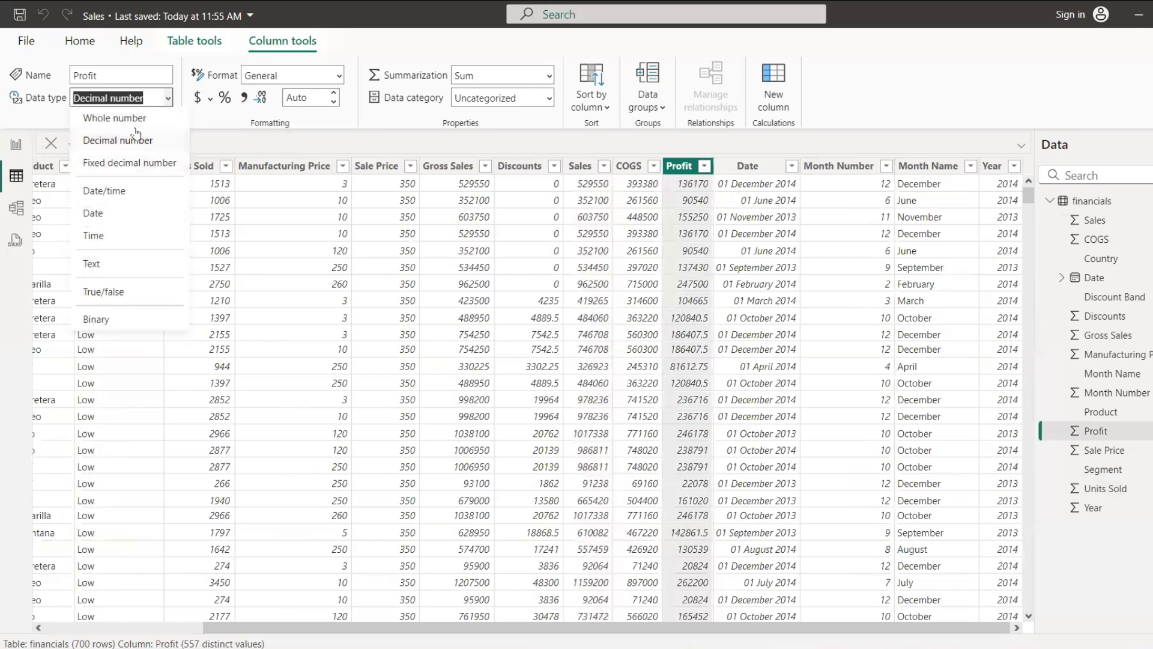
{"action": "left_click", "coordinate": [138, 127]}
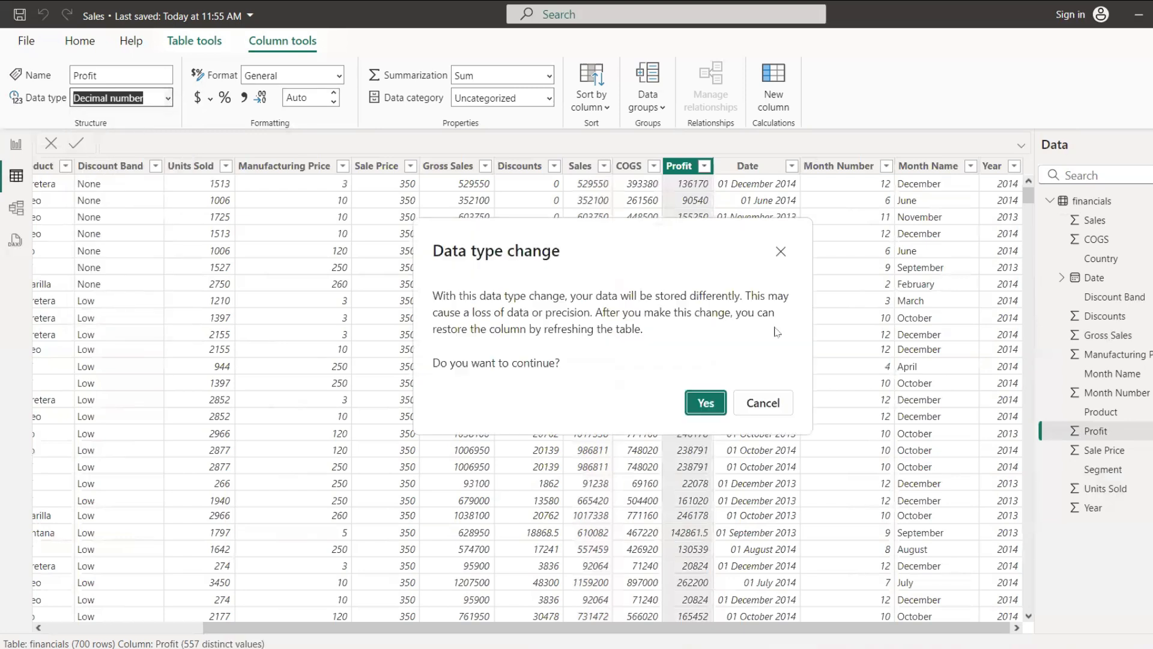
{"action": "left_click", "coordinate": [707, 403]}
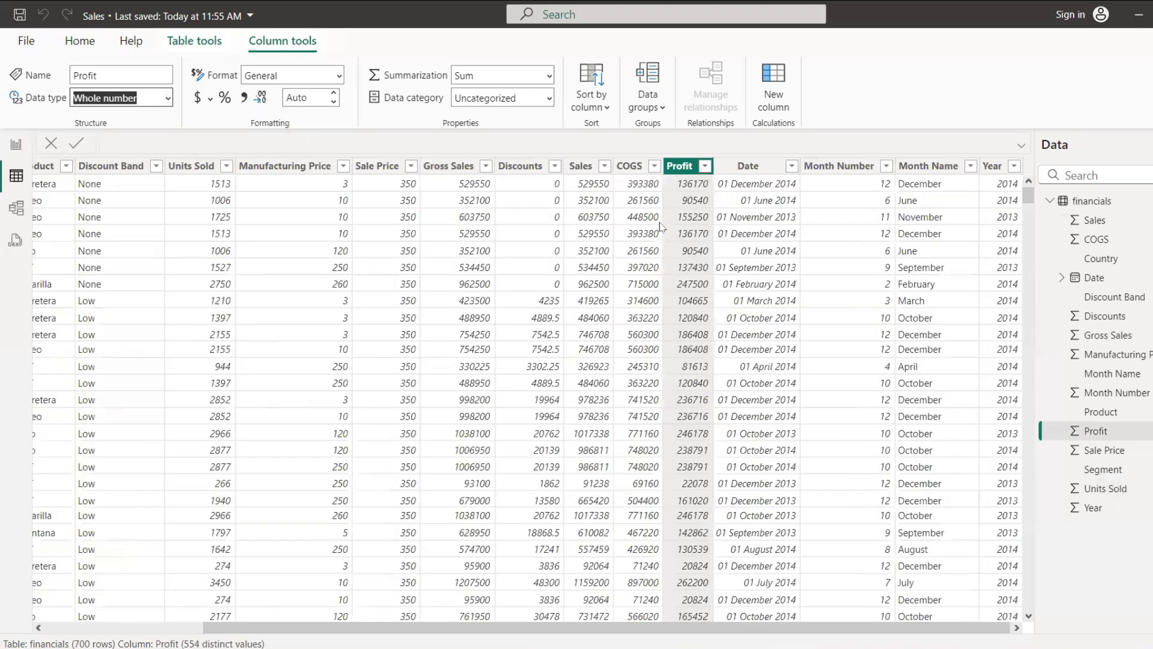
Step: Try the 14-03-2001 (dd/mm/yyyy) format on the Date column, and set its format to March, 2001 (mmmm, yyyy)
{"action": "left_click", "coordinate": [748, 168]}
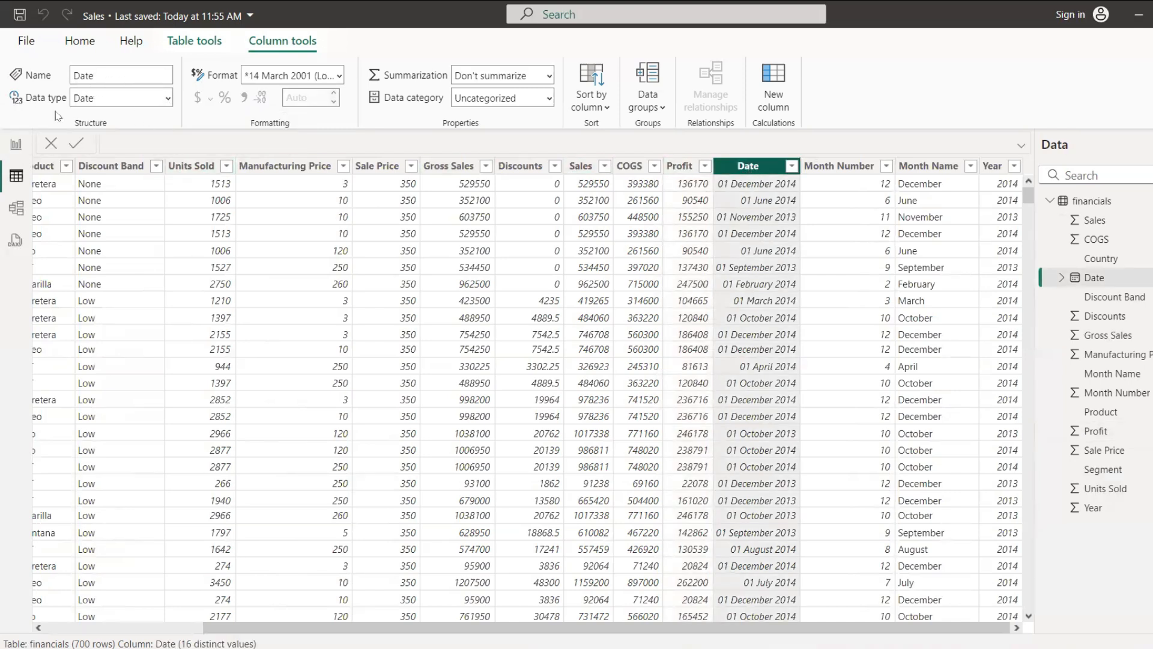
{"action": "left_click", "coordinate": [340, 77]}
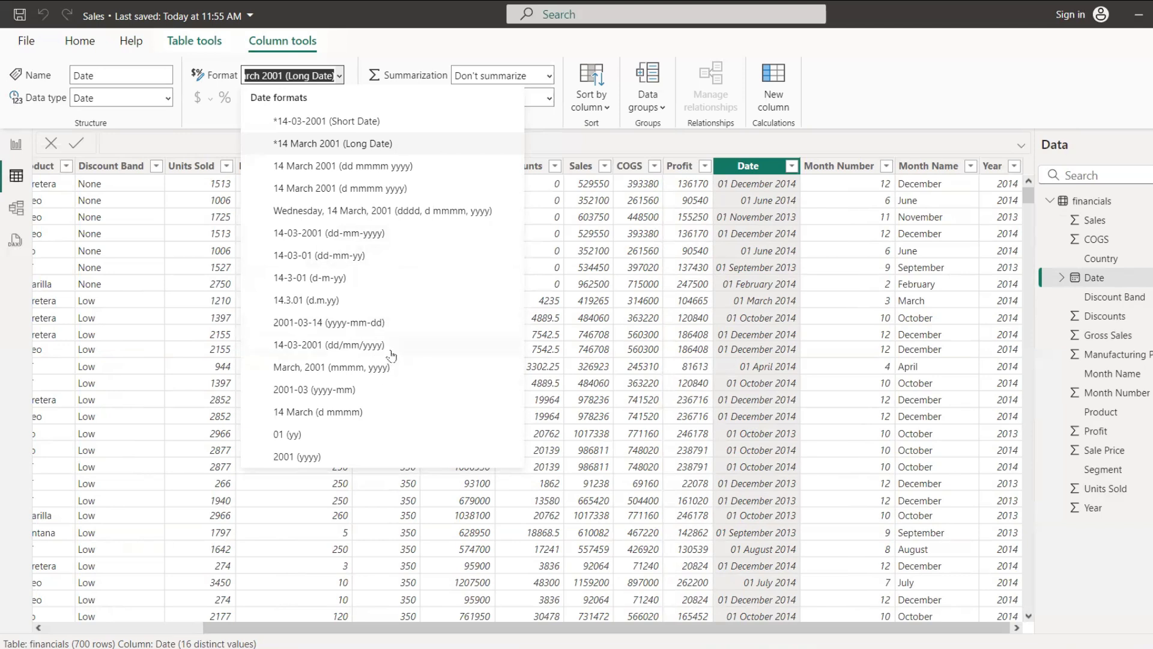
{"action": "key", "text": "Escape"}
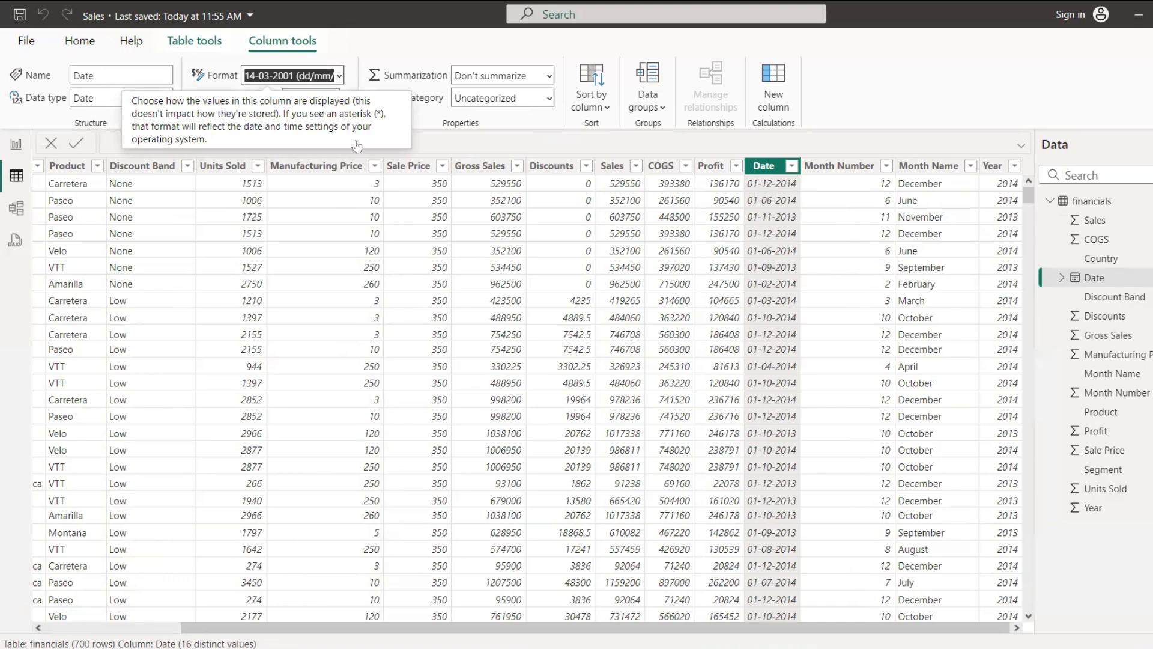
{"action": "left_click", "coordinate": [340, 76]}
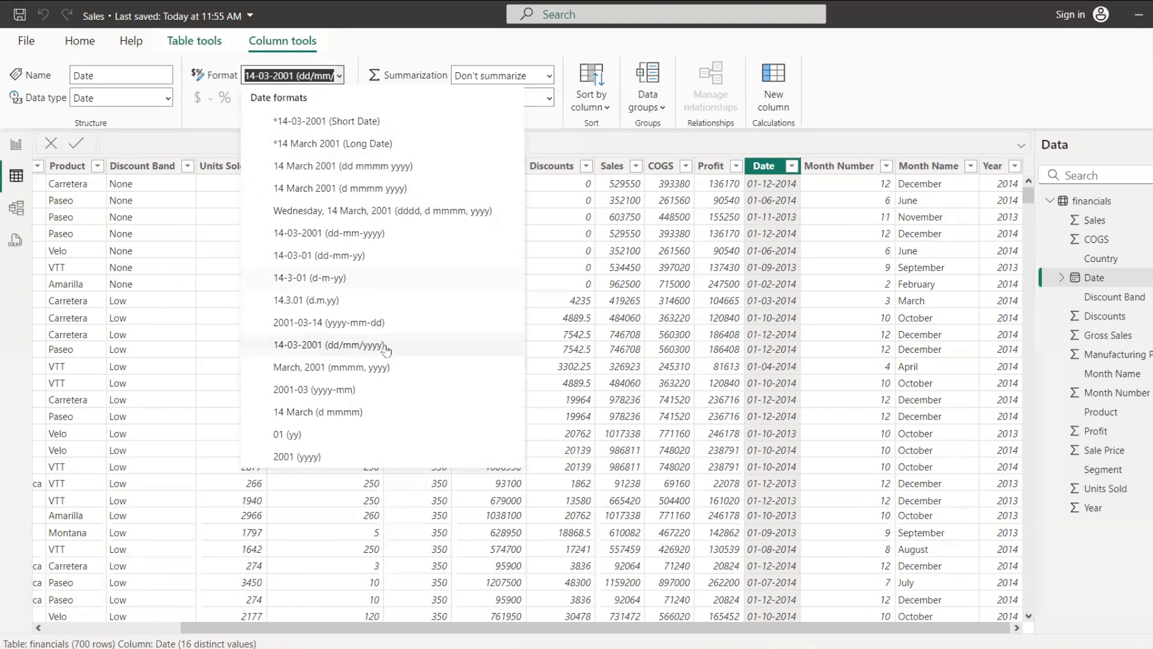
{"action": "left_click", "coordinate": [385, 364]}
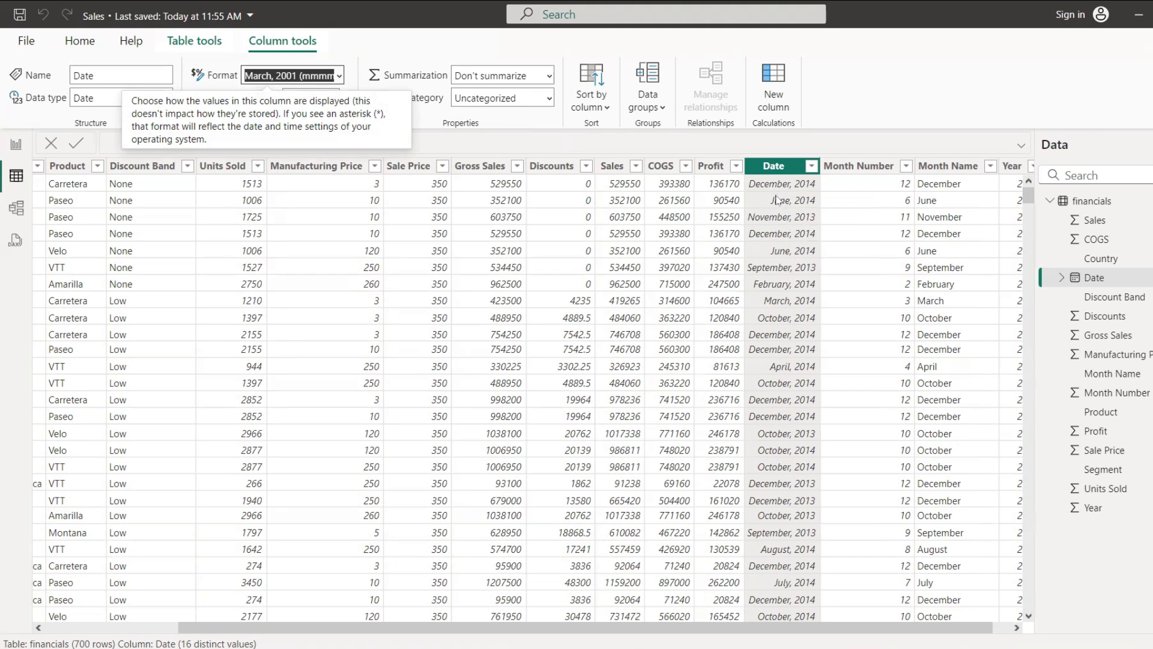
Step: Check the data types and distinct values of the Month Number and Month Name columns
{"action": "left_click", "coordinate": [878, 187]}
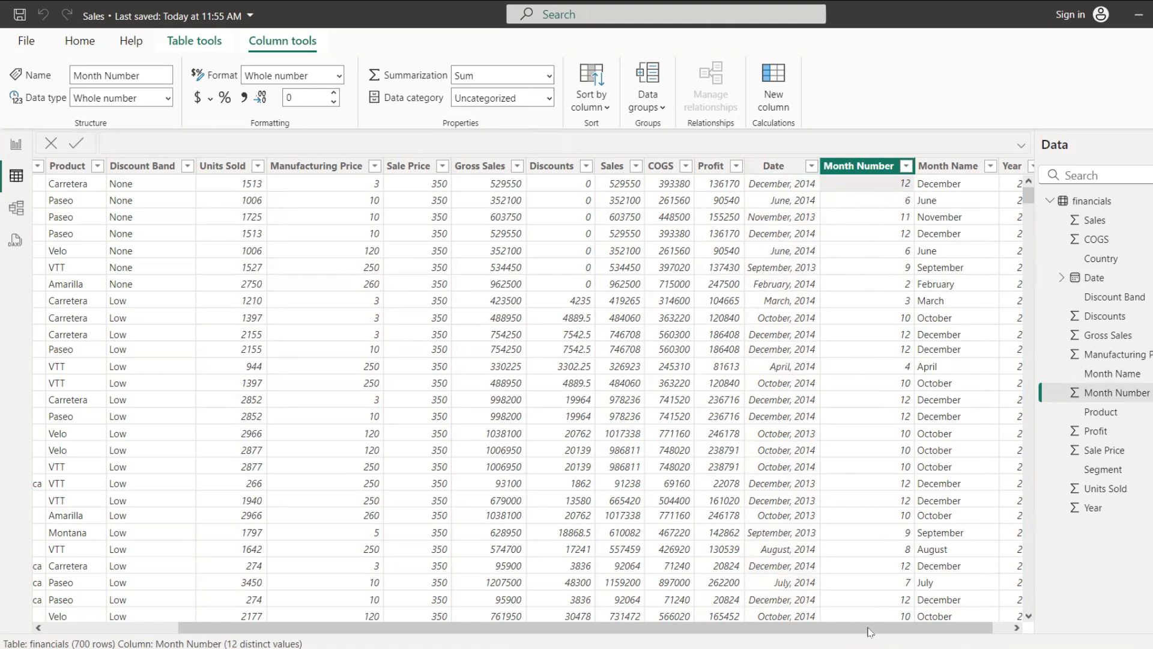
{"action": "scroll", "coordinate": [872, 630], "scroll_direction": "right", "scroll_amount": 2}
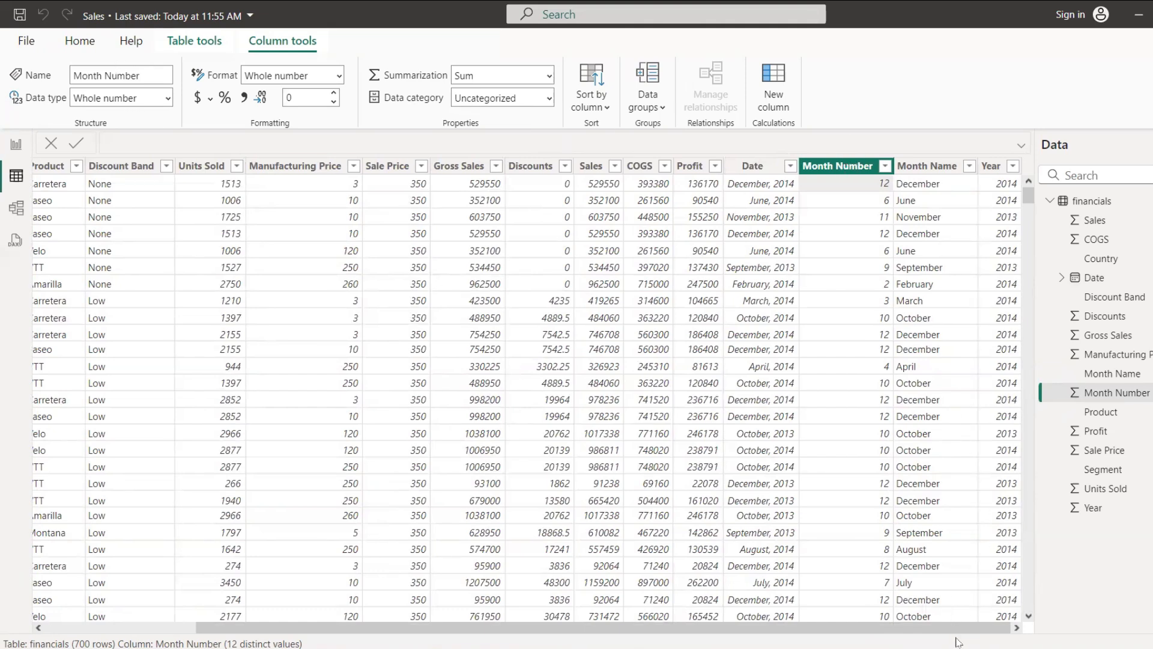
{"action": "left_click", "coordinate": [929, 167]}
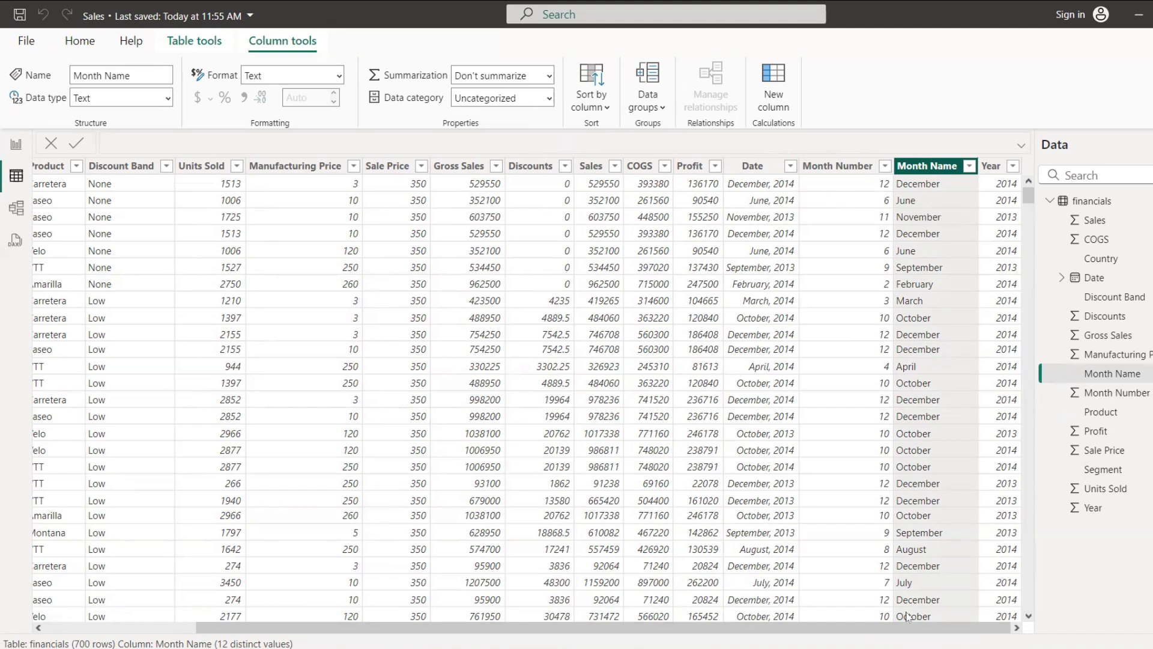
Step: Set the default summarization of the Year and Month Number columns to Don't summarize
{"action": "left_click", "coordinate": [995, 168]}
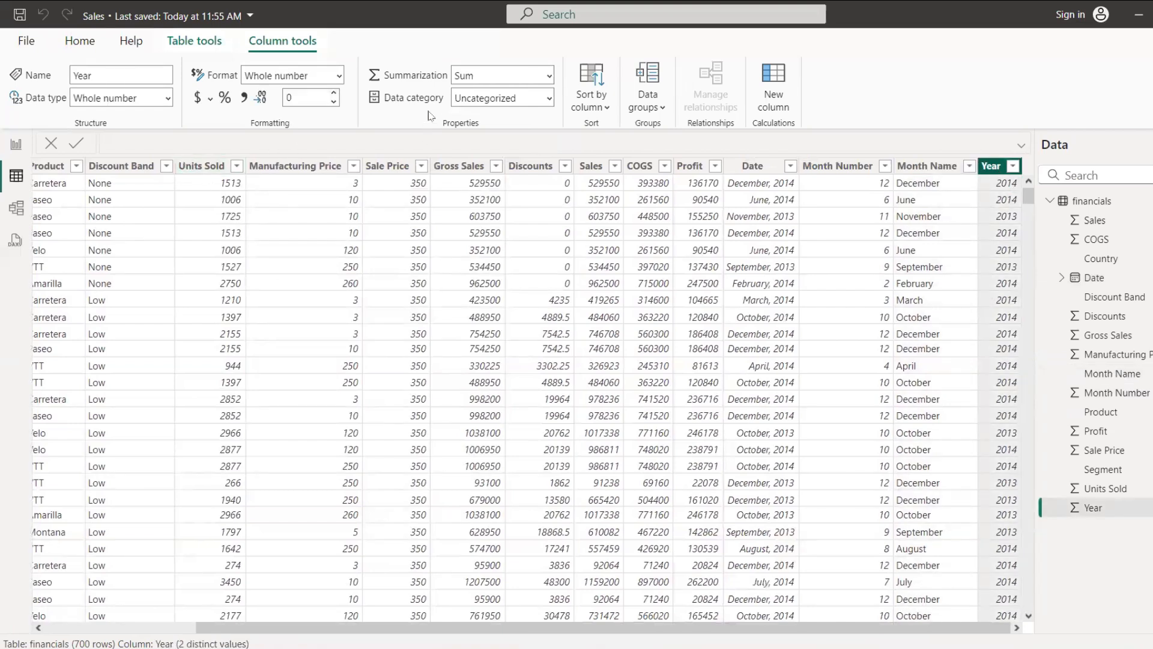
{"action": "left_click", "coordinate": [547, 77]}
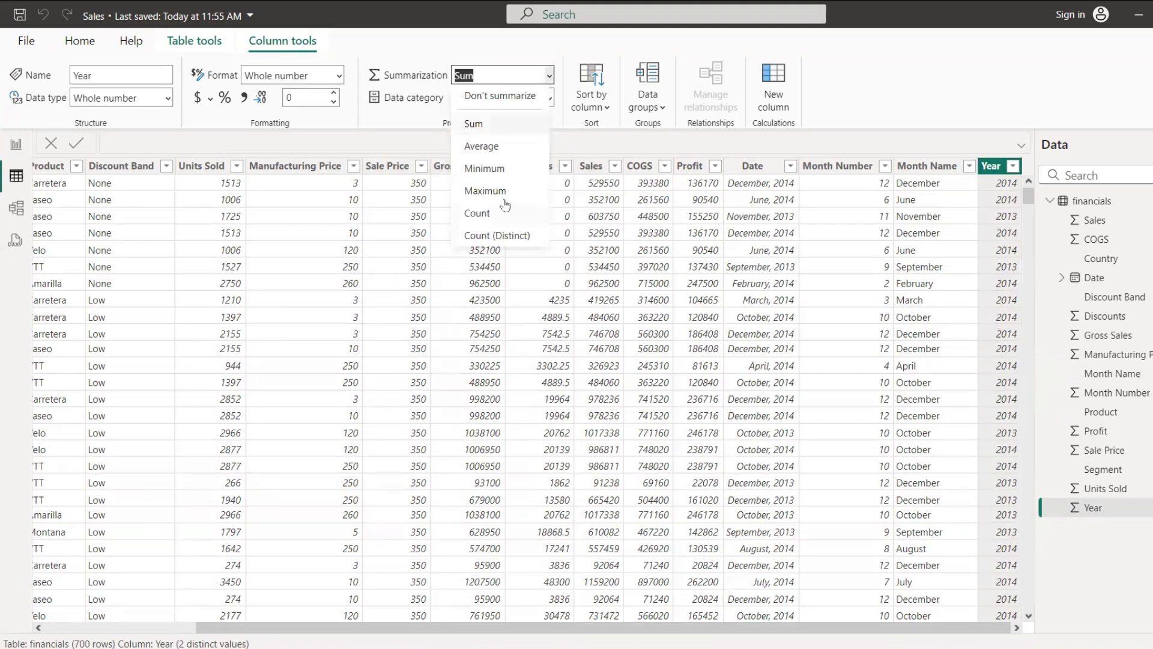
{"action": "left_click", "coordinate": [516, 98]}
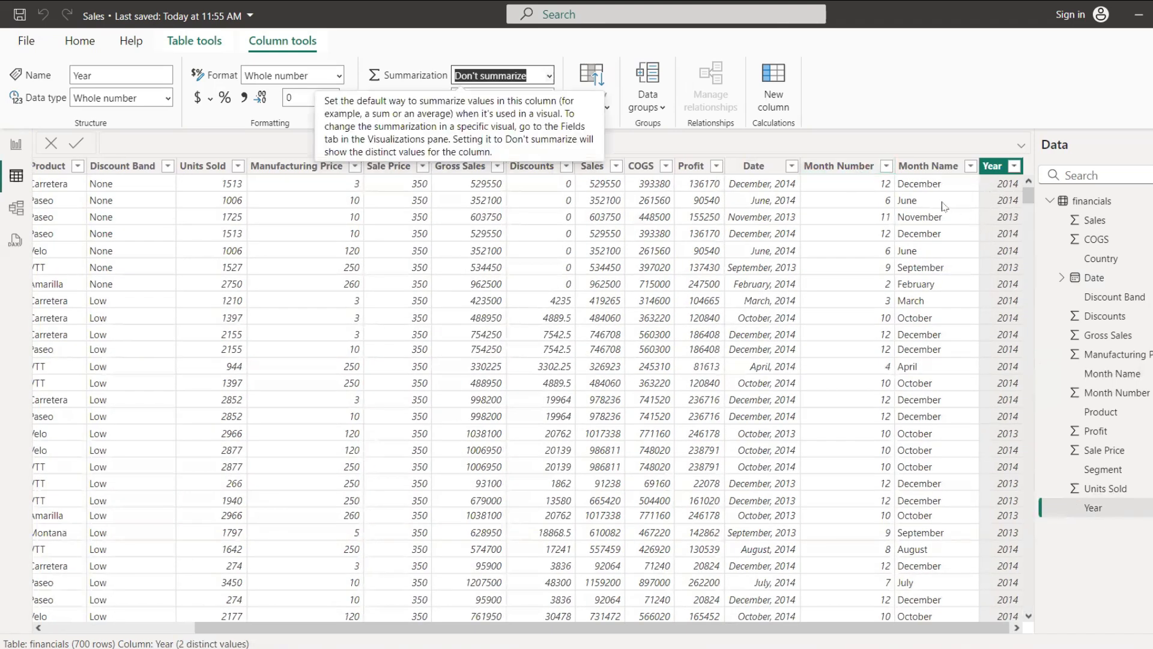
{"action": "left_click", "coordinate": [863, 164]}
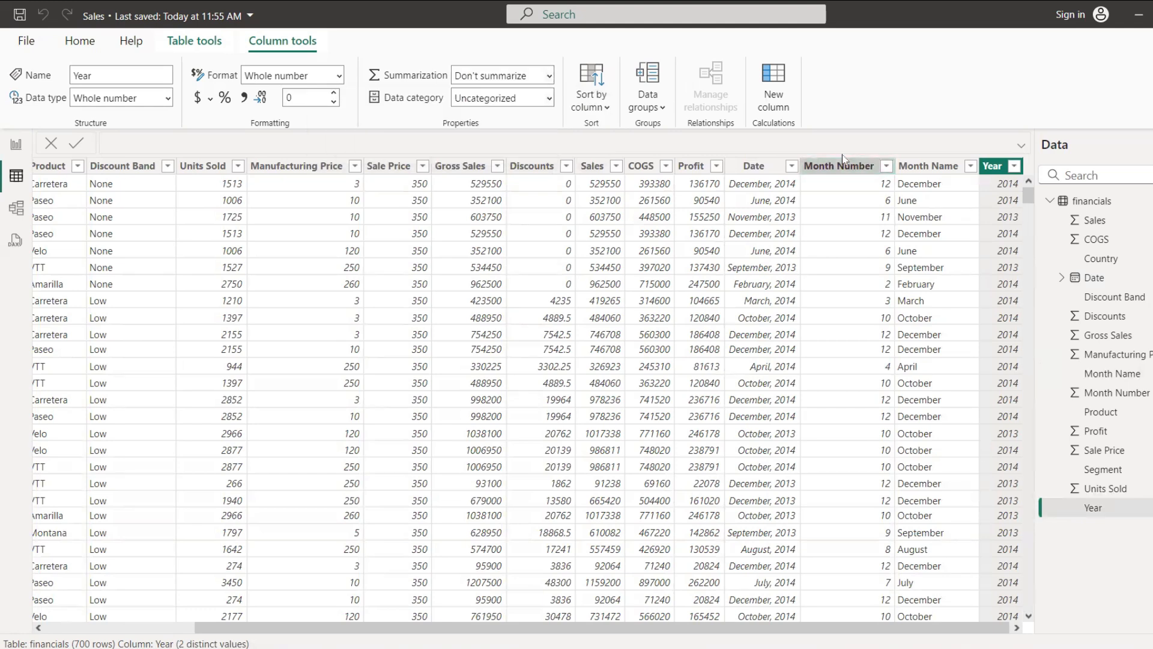
{"action": "left_click", "coordinate": [551, 79]}
{"action": "left_click", "coordinate": [503, 98]}
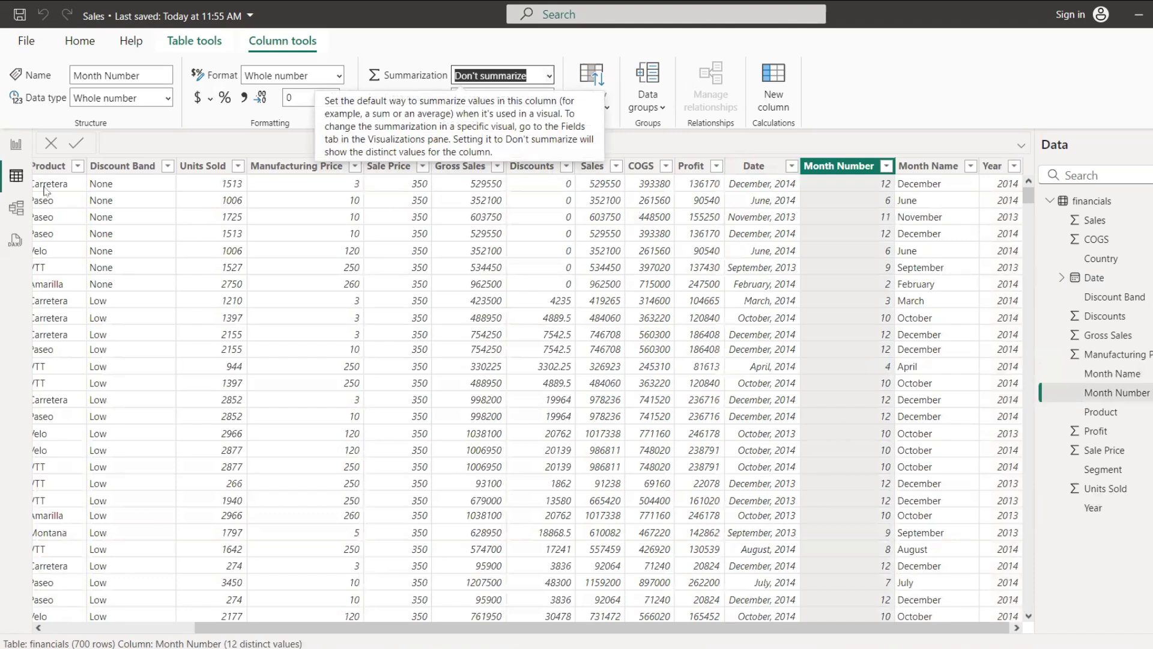
Step: Look at the financials table in the model view, and return to the table view to check the Discount Band column
{"action": "left_click", "coordinate": [18, 210]}
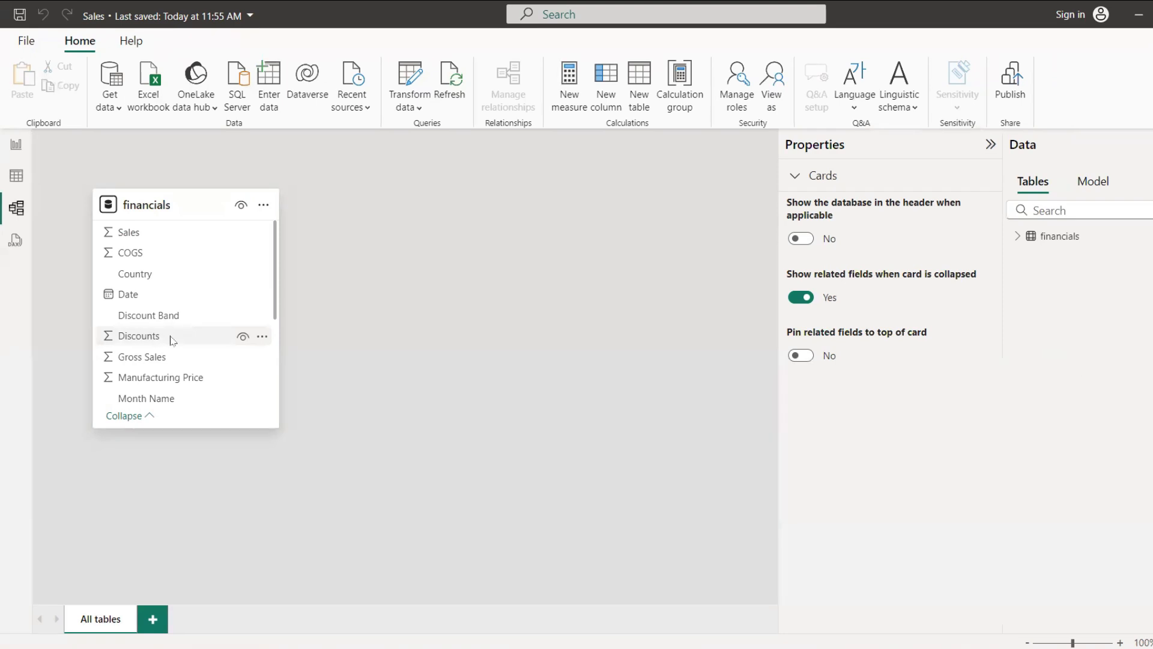
{"action": "left_click", "coordinate": [18, 178]}
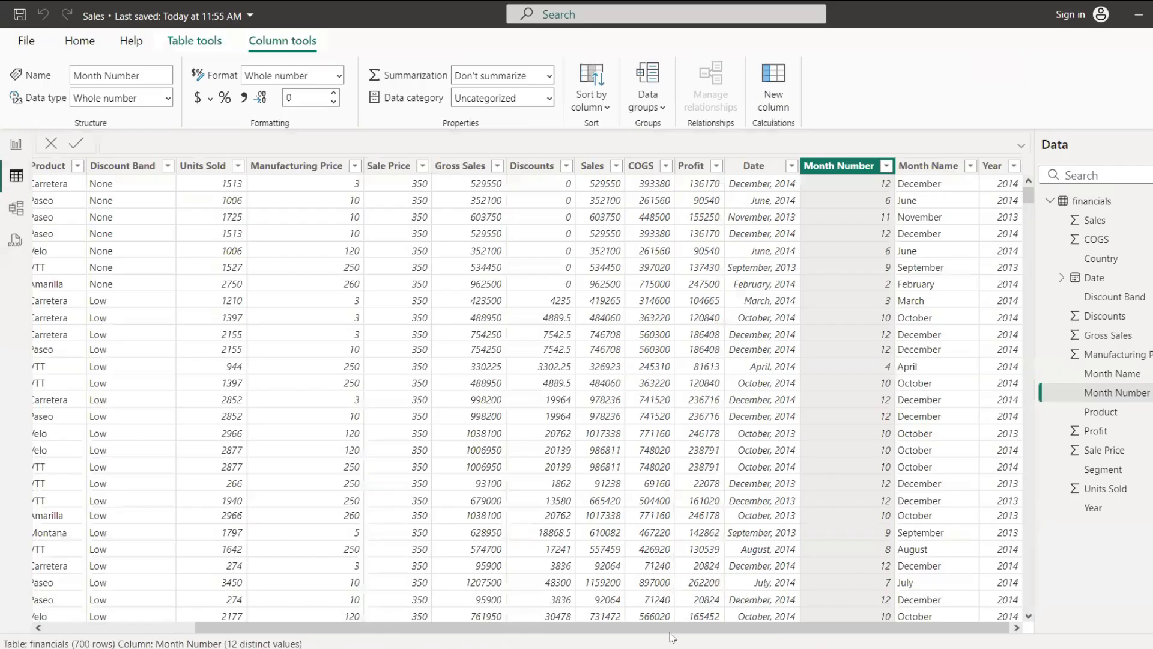
{"action": "left_click_drag", "start_coordinate": [678, 631], "coordinate": [589, 630]}
{"action": "scroll", "coordinate": [105, 210], "scroll_direction": "left", "scroll_amount": 3}
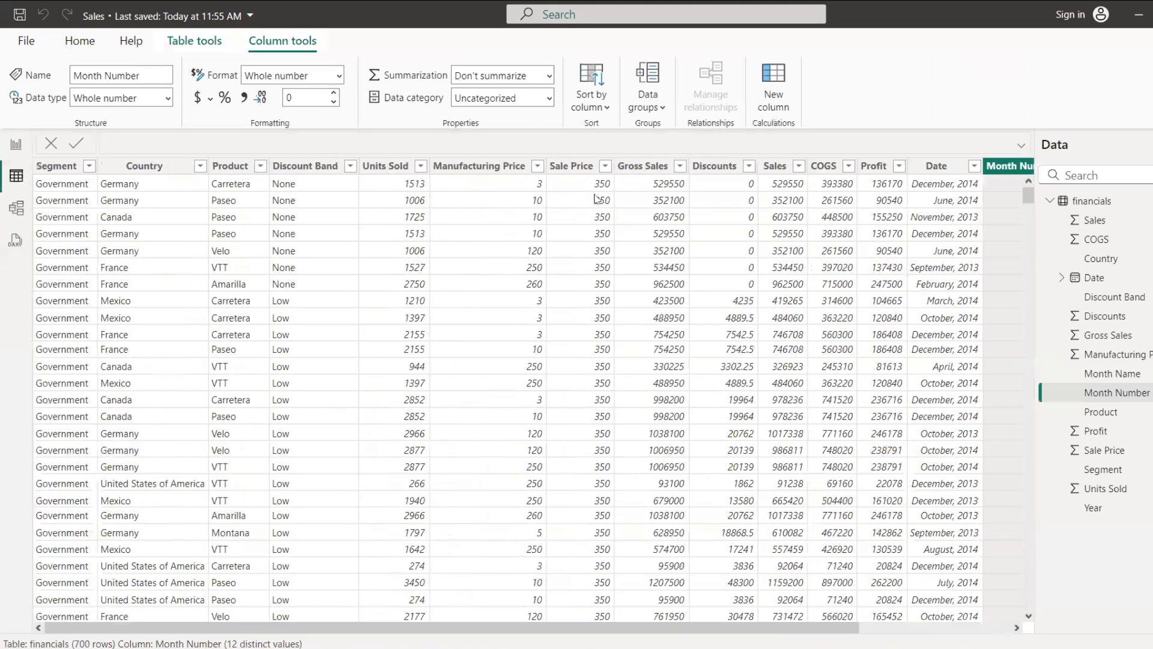
{"action": "left_click", "coordinate": [315, 160]}
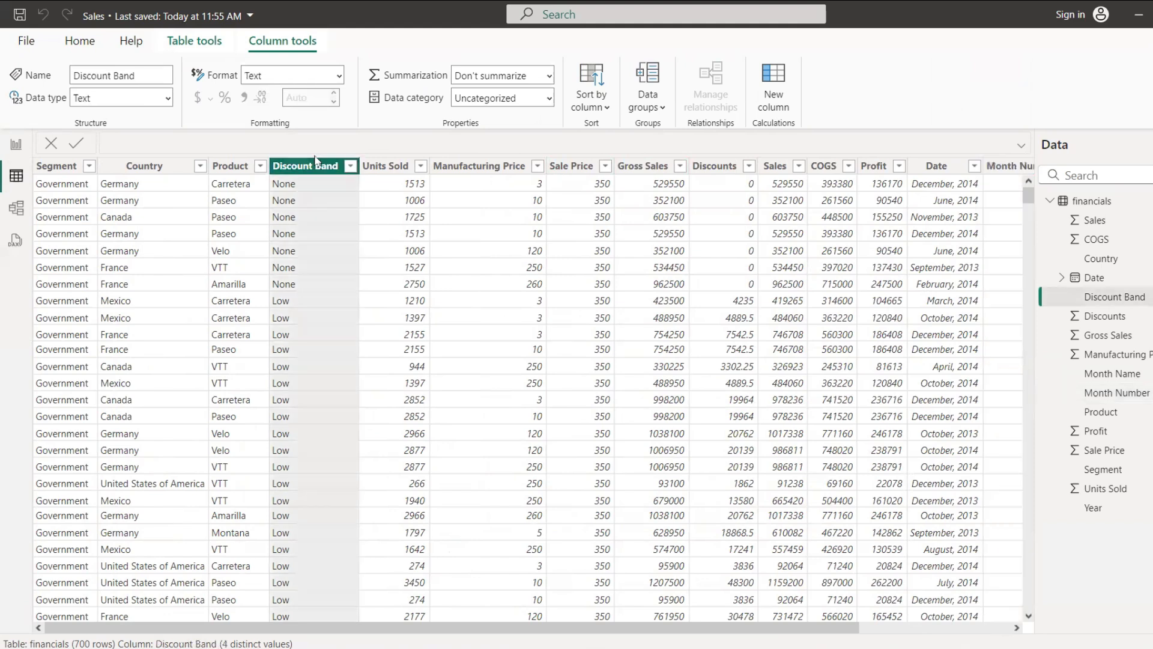
Step: Add a text box to the report page, stretch it across the page's upper edge and enter "Sales dashboard"
{"action": "left_click", "coordinate": [15, 144]}
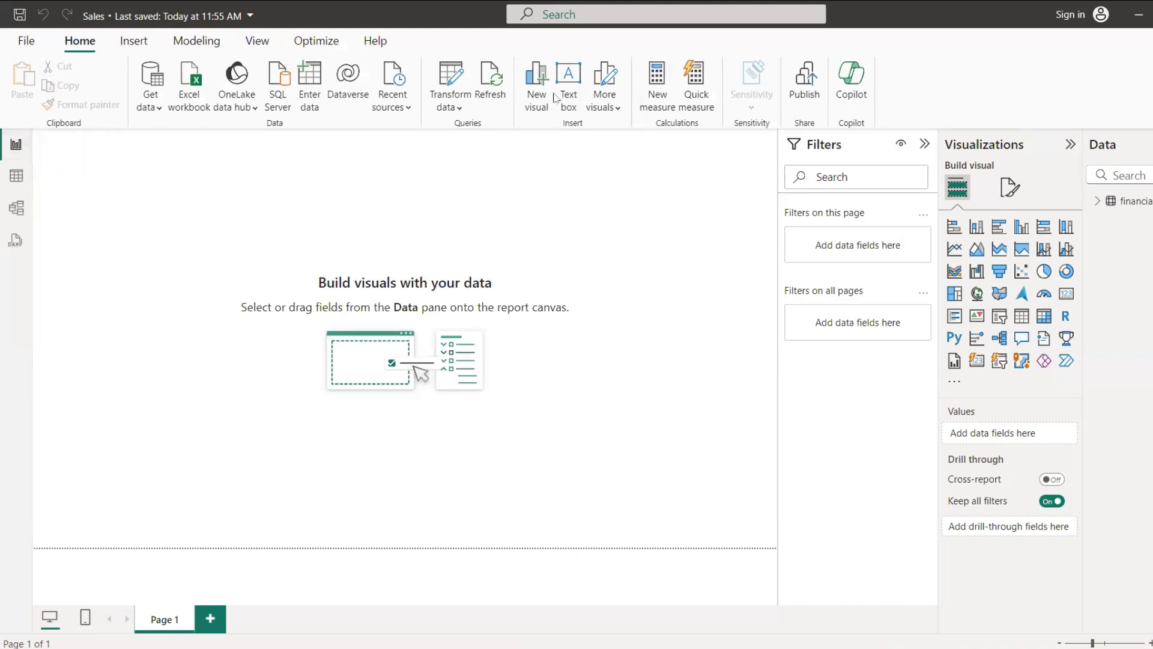
{"action": "left_click", "coordinate": [569, 96]}
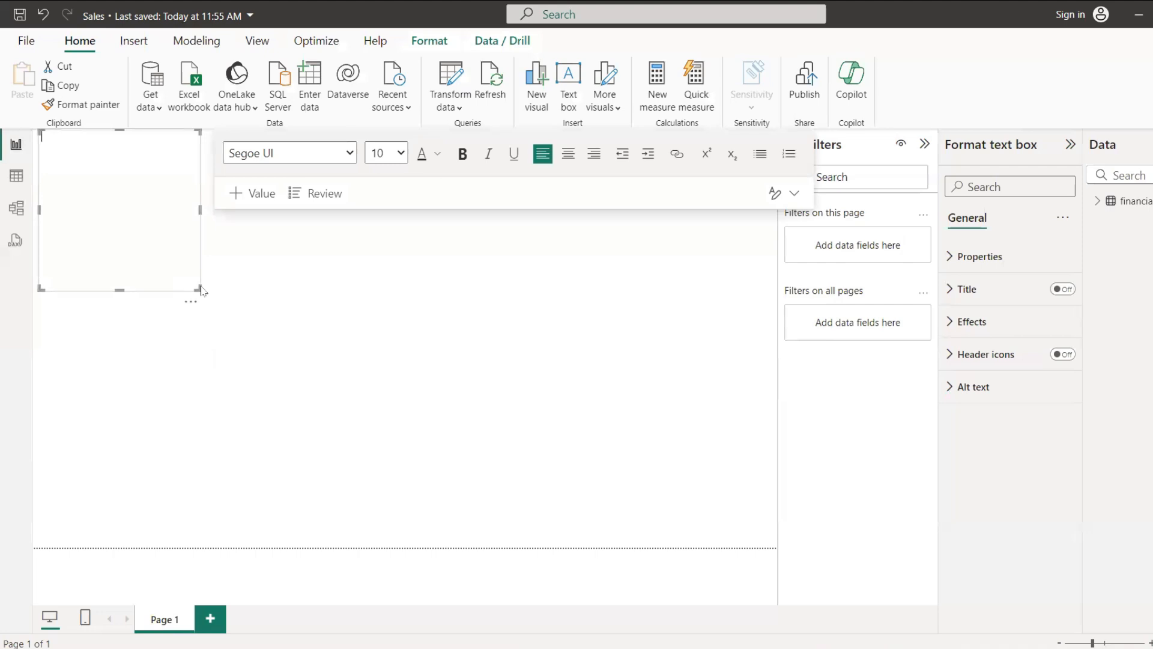
{"action": "left_click_drag", "start_coordinate": [198, 291], "coordinate": [728, 198]}
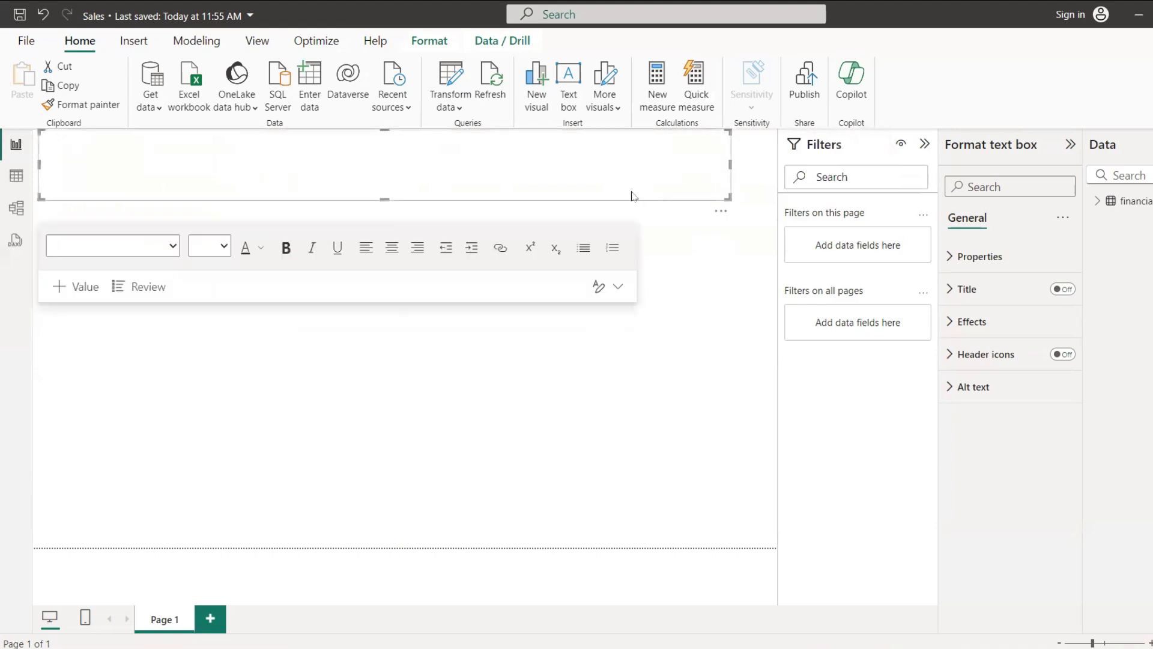
{"action": "left_click", "coordinate": [392, 182]}
{"action": "type", "text": "s dashboard"}
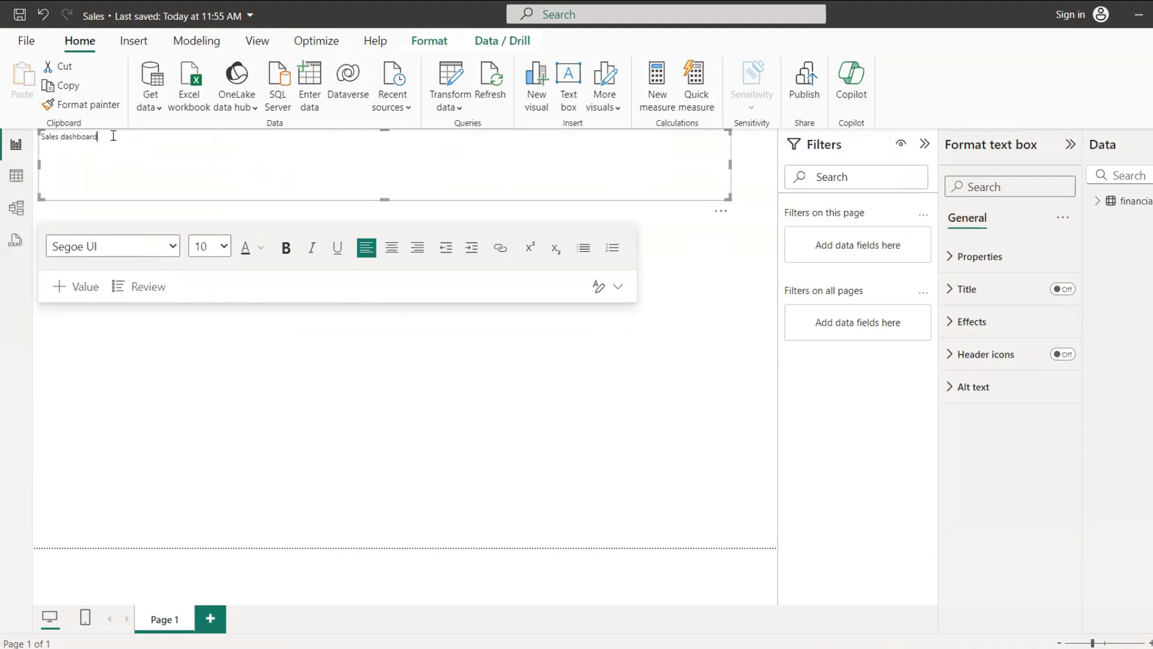
Step: Set the "Sales dashboard" title's font to Arial and its font size to 36
{"action": "triple_click", "coordinate": [112, 136]}
{"action": "left_click", "coordinate": [162, 245]}
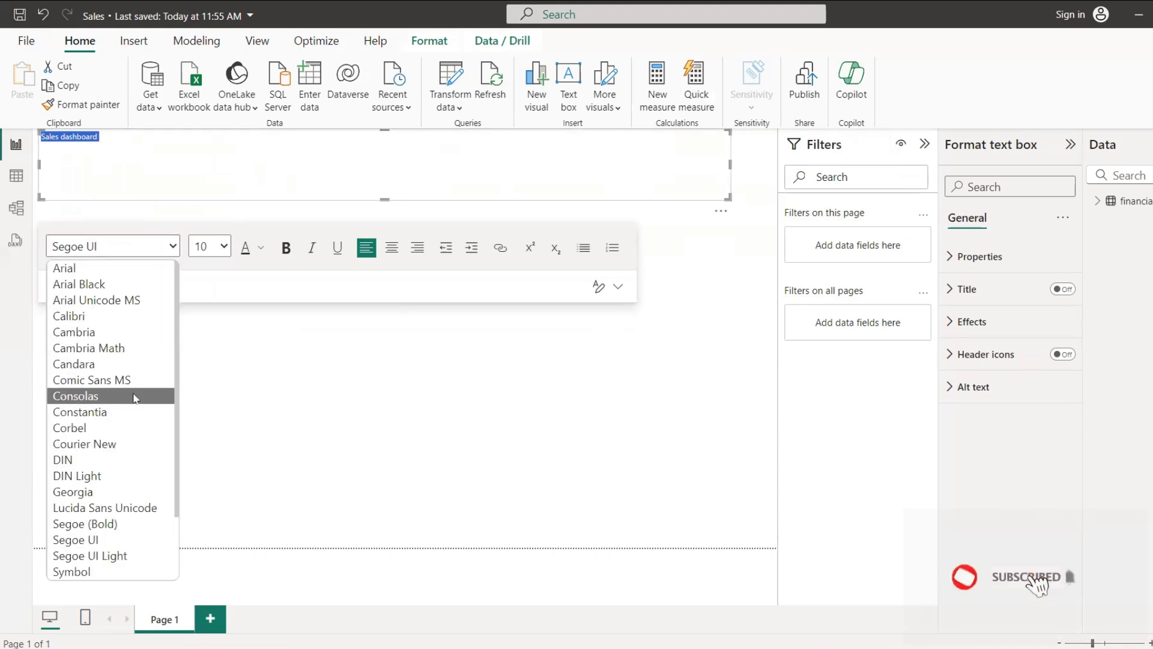
{"action": "scroll", "coordinate": [134, 420], "scroll_direction": "down", "scroll_amount": 2}
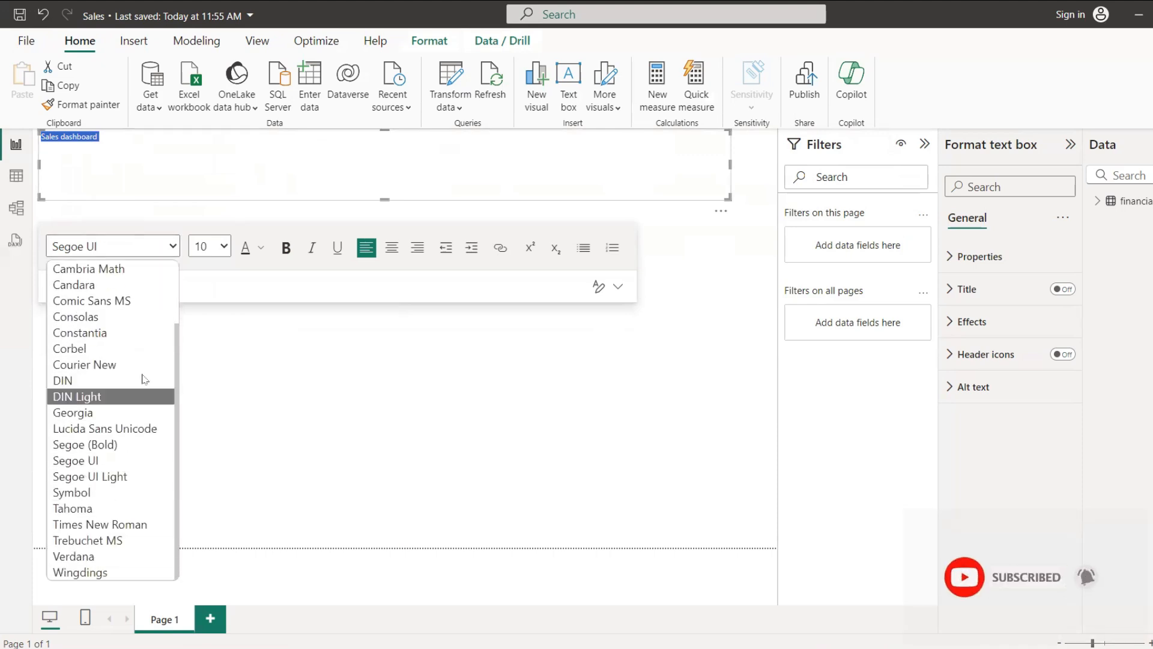
{"action": "scroll", "coordinate": [120, 361], "scroll_direction": "up", "scroll_amount": 2}
{"action": "left_click", "coordinate": [133, 269]}
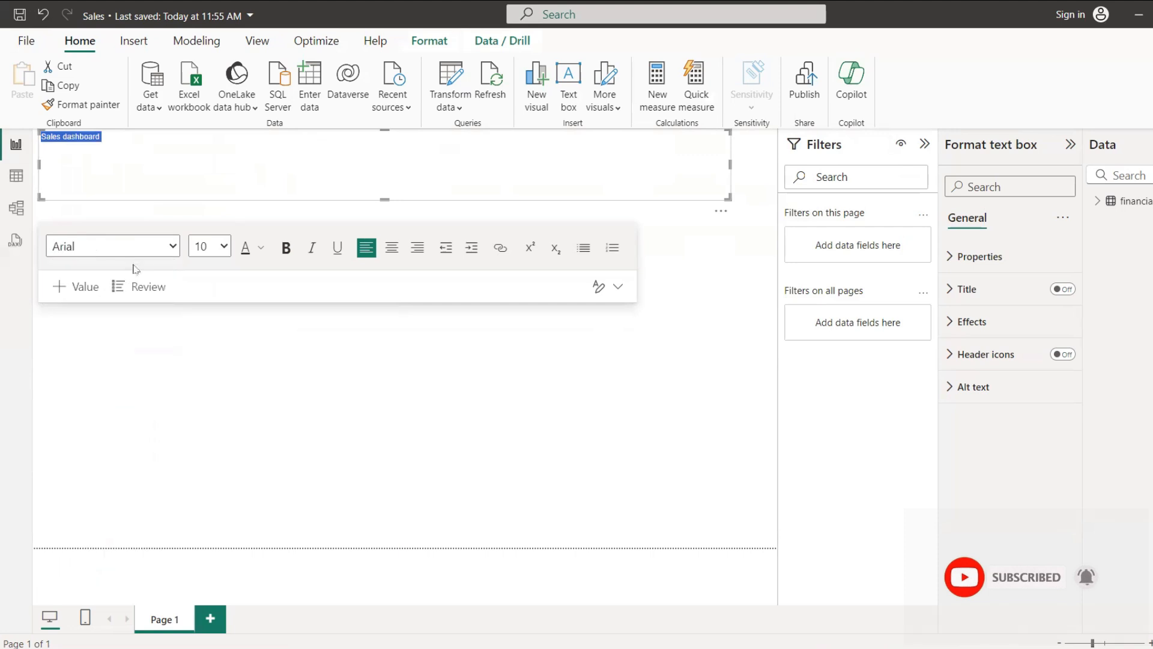
{"action": "left_click", "coordinate": [214, 248]}
{"action": "left_click", "coordinate": [201, 475]}
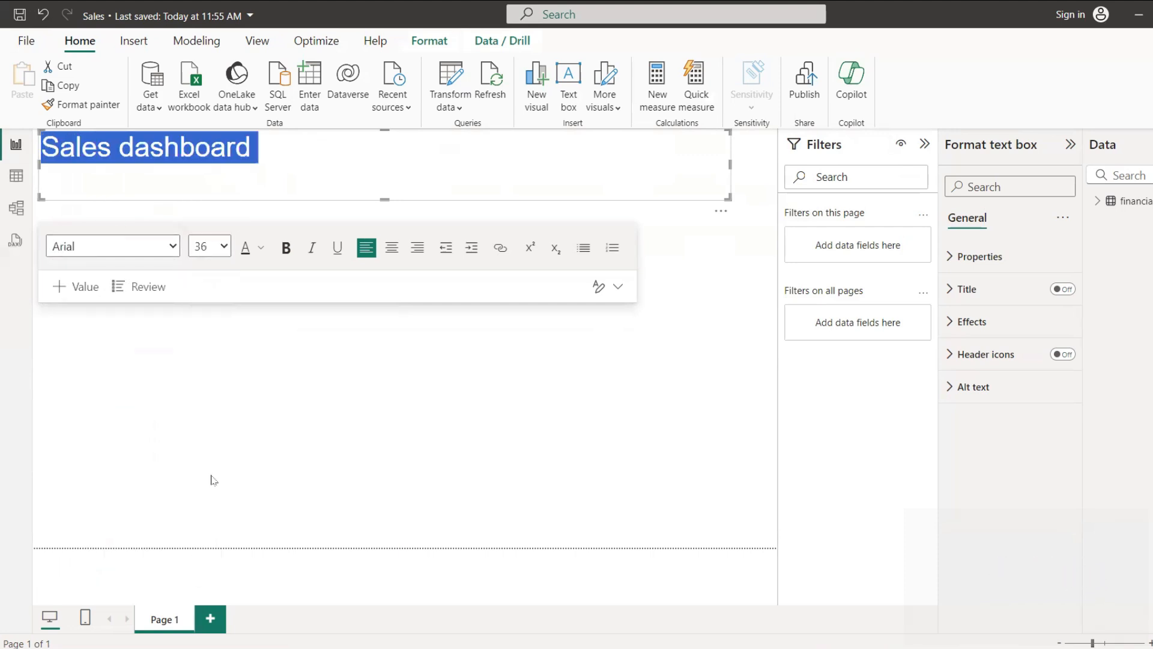
Step: Centre the title text and reduce the text box's height to fit it
{"action": "left_click", "coordinate": [394, 256]}
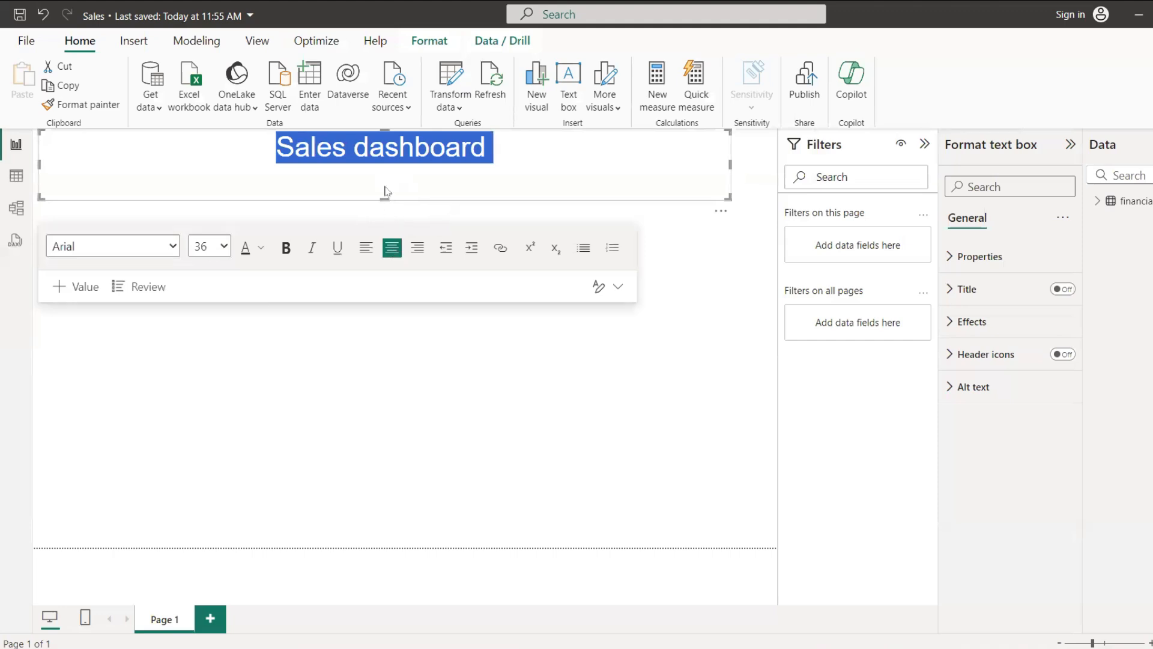
{"action": "left_click_drag", "start_coordinate": [385, 191], "coordinate": [384, 168]}
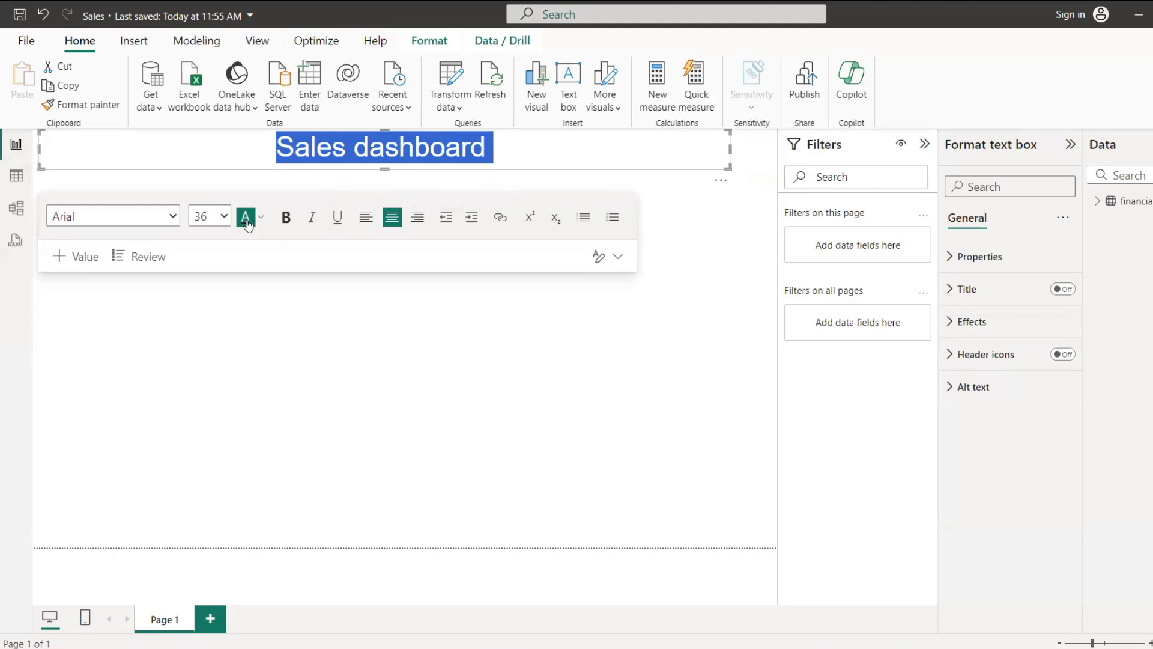
{"action": "left_click", "coordinate": [566, 152]}
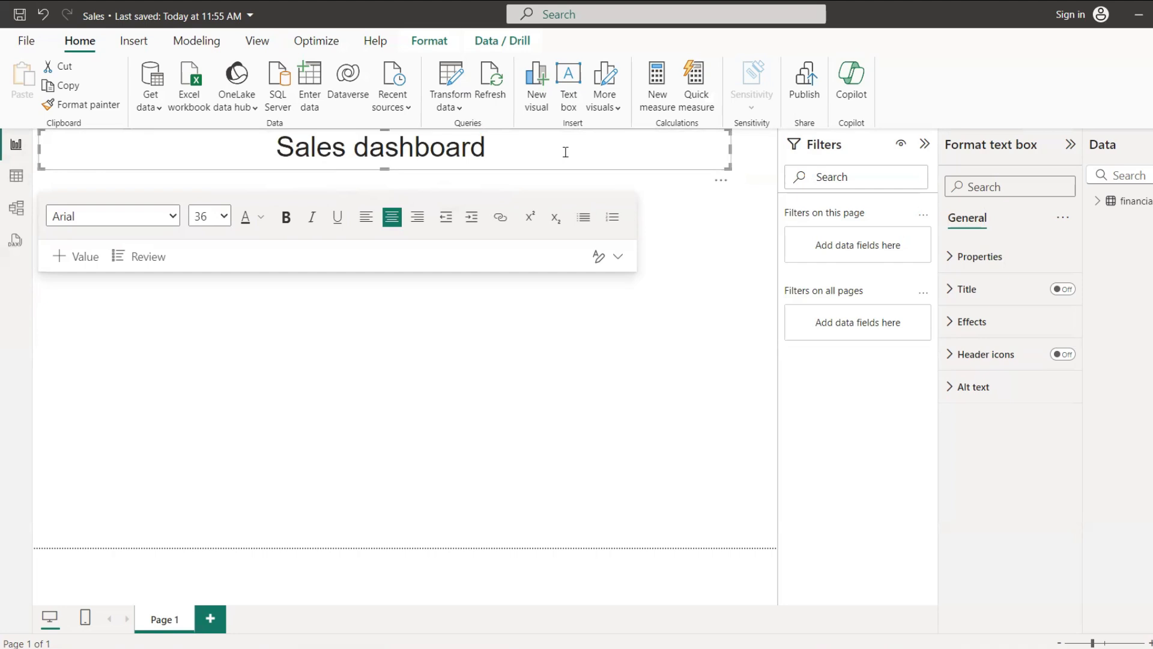
Step: Set the title text box's background colour to the theme blue #118DFF
{"action": "key", "text": "ctrl+a"}
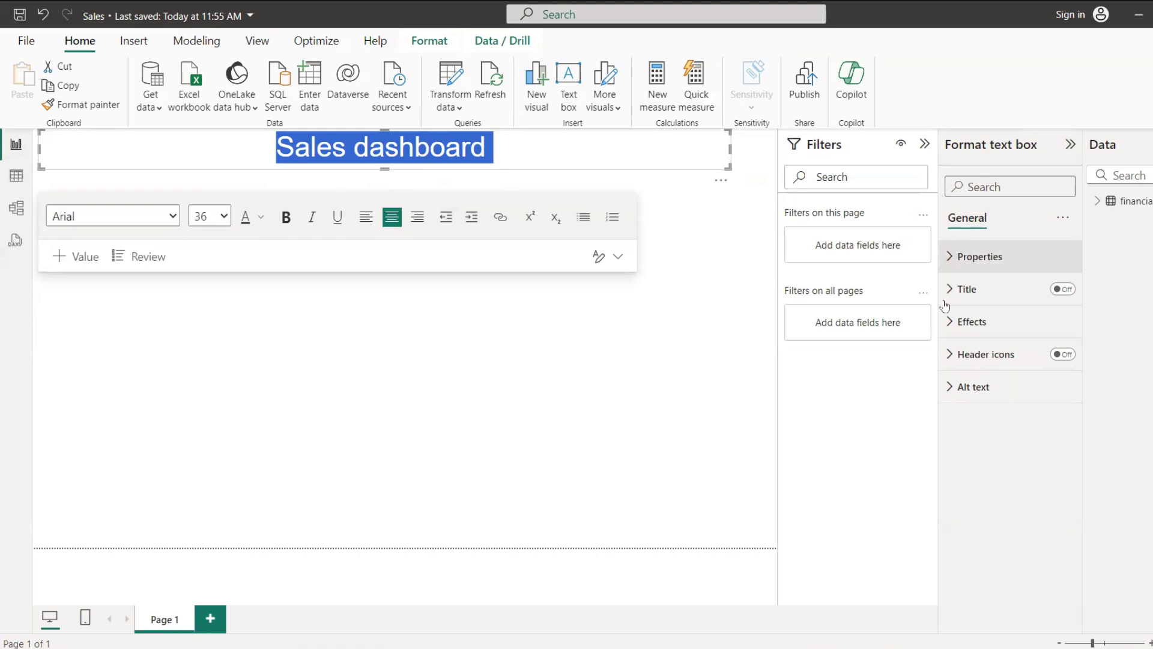
{"action": "left_click", "coordinate": [948, 326]}
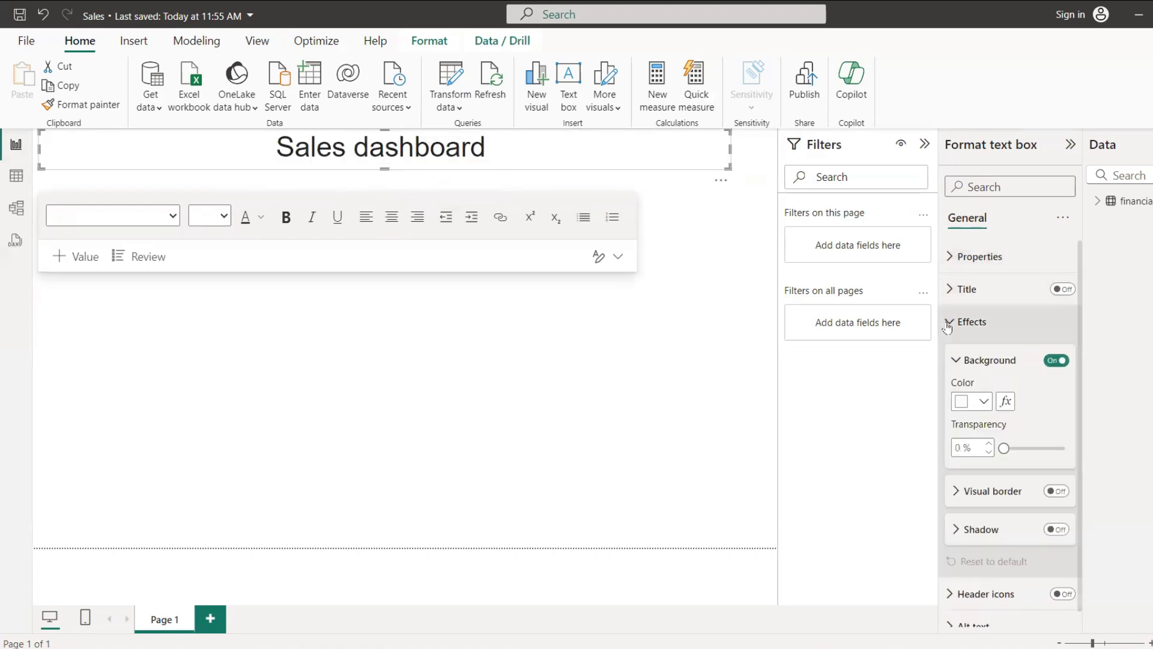
{"action": "left_click", "coordinate": [983, 401]}
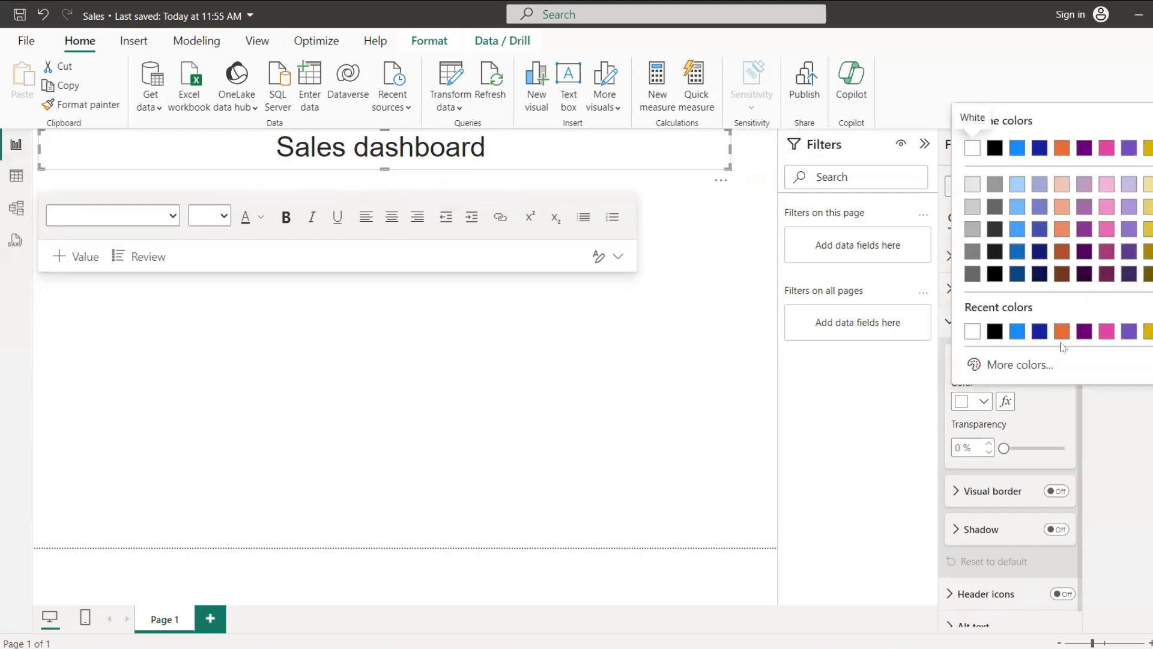
{"action": "left_click", "coordinate": [1016, 332]}
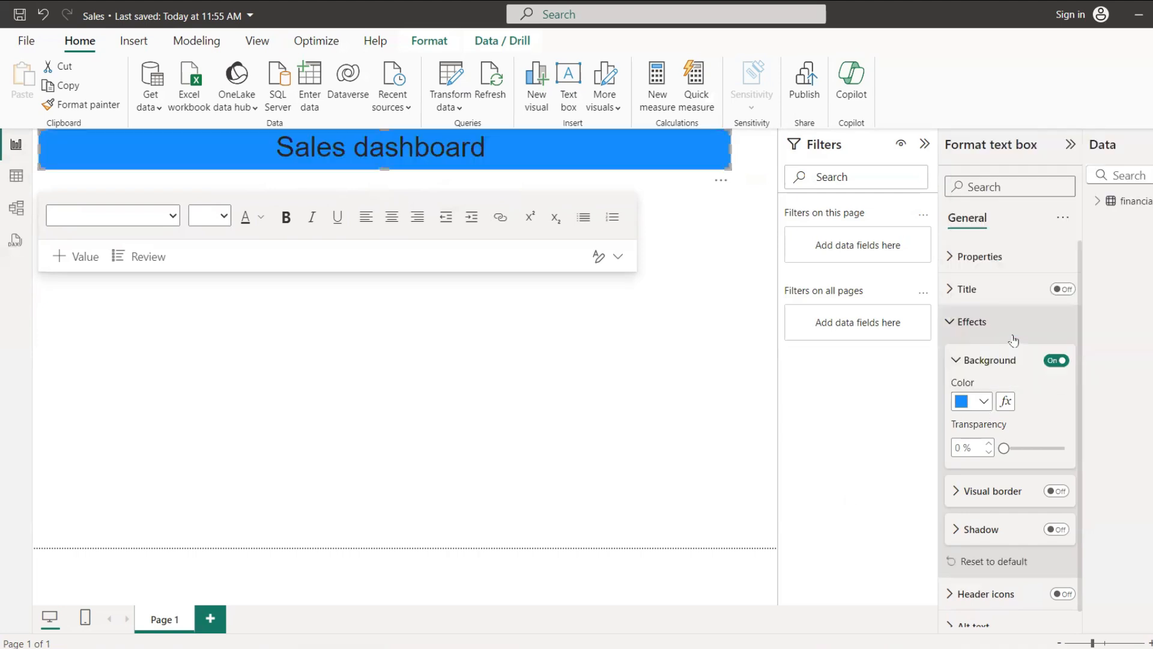
Step: Make all of the title text white and bold
{"action": "left_click", "coordinate": [463, 140]}
{"action": "key", "text": "ctrl+a"}
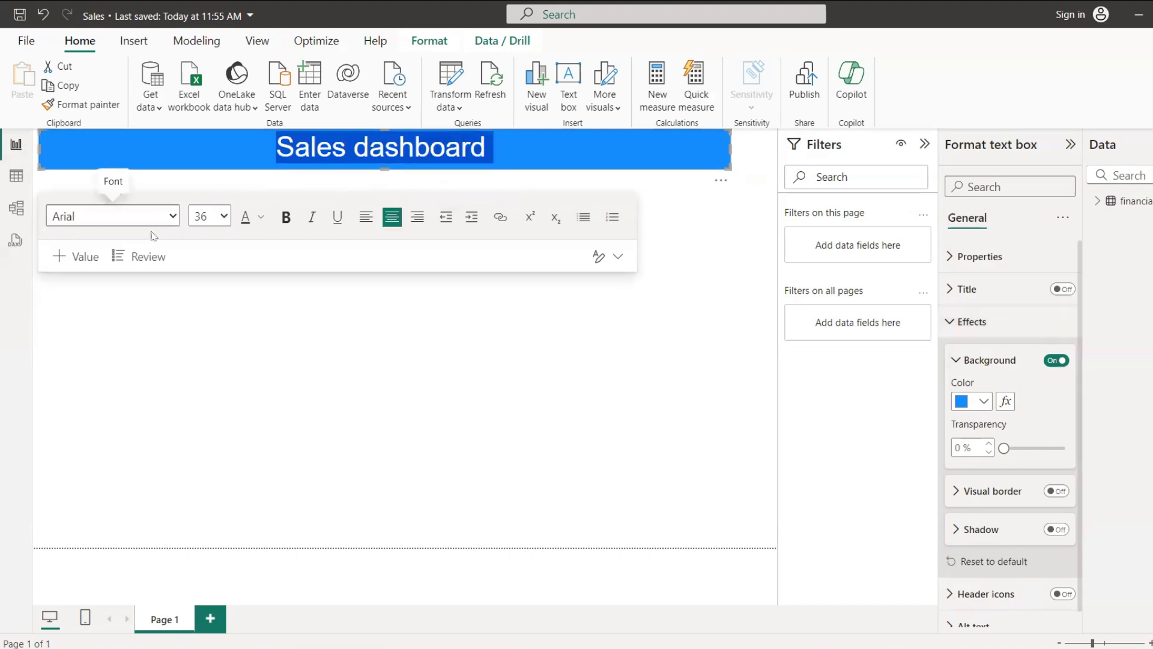
{"action": "left_click", "coordinate": [259, 218]}
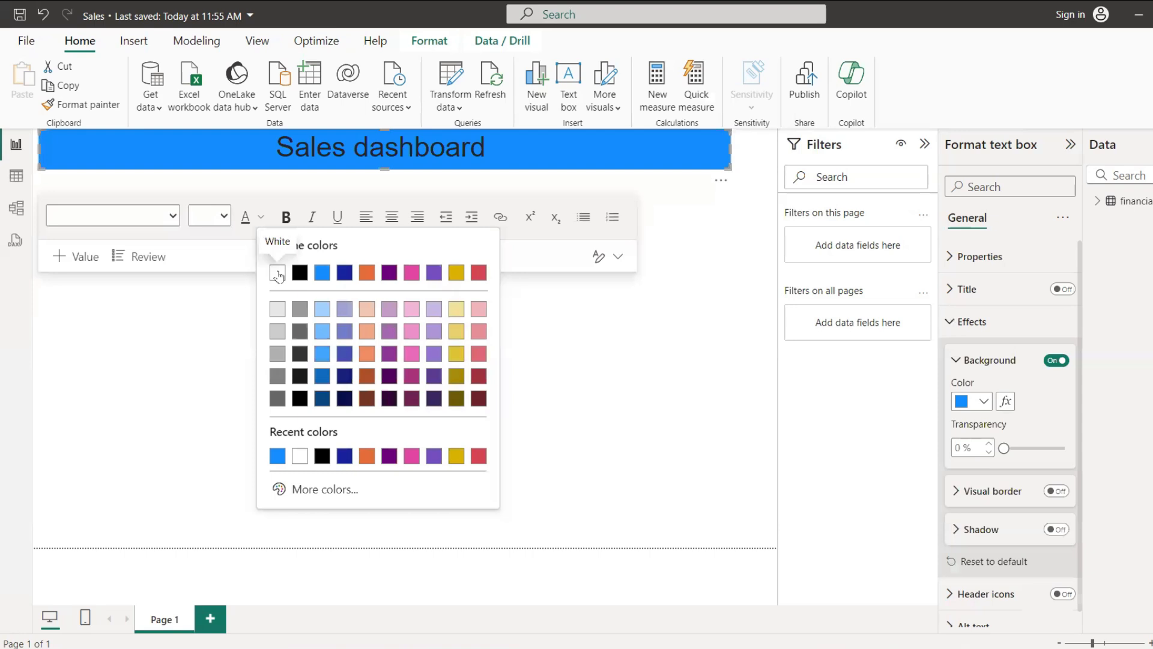
{"action": "left_click", "coordinate": [281, 269]}
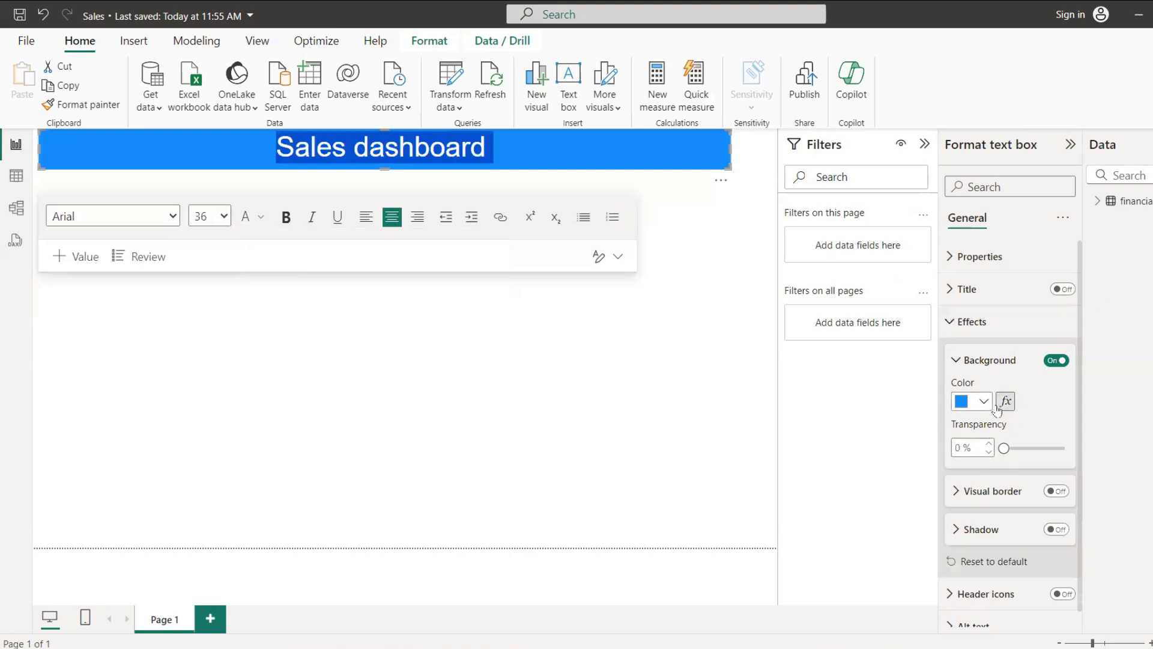
{"action": "left_click", "coordinate": [286, 216]}
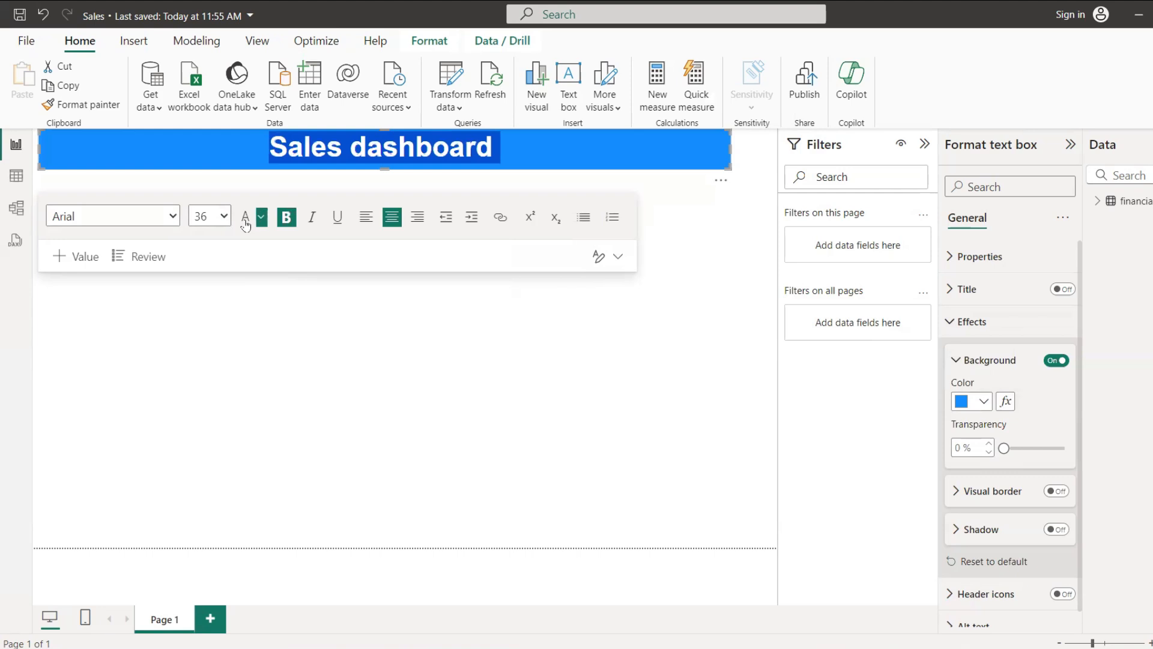
Step: Capitalize the second word of the title so the text reads "Sales Dashboard"
{"action": "left_click", "coordinate": [364, 147]}
{"action": "key", "text": "BackSpace"}
{"action": "type", "text": "D"}
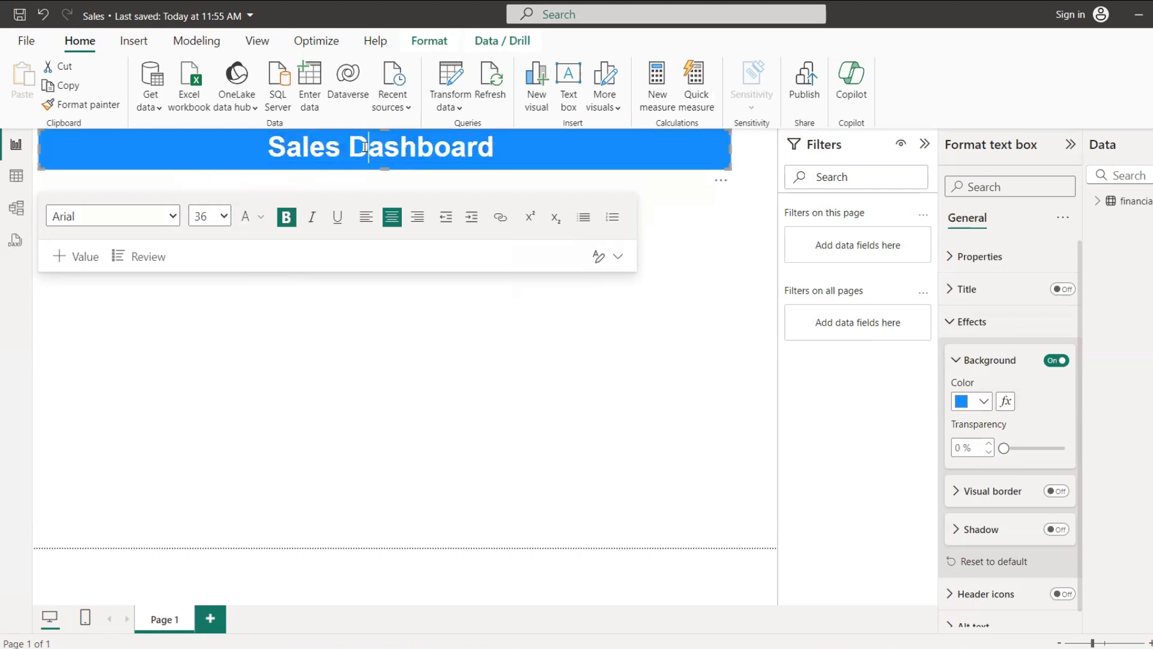
Step: Append "-Power BI" to the end of the title text so it reads "Sales Dashboard -Power BI"
{"action": "left_click", "coordinate": [498, 139]}
{"action": "type", "text": "-pOW"}
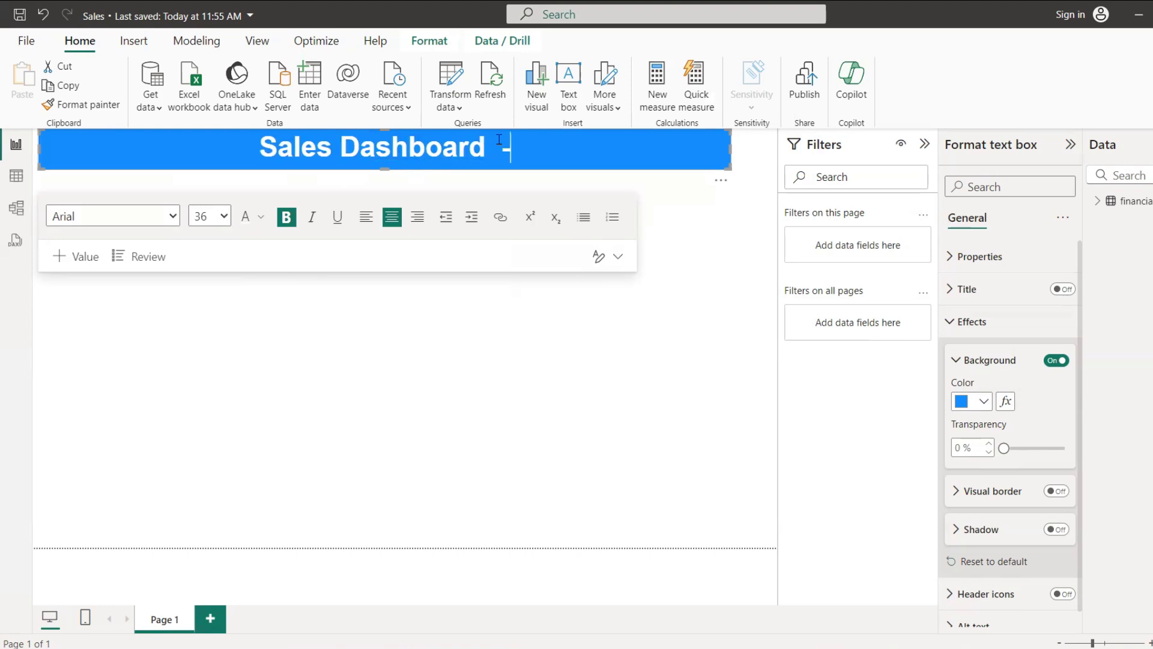
{"action": "key", "text": "BackSpace"}
{"action": "key", "text": "BackSpace"}
{"action": "key", "text": "BackSpace"}
{"action": "key", "text": "BackSpace"}
{"action": "key", "text": "BackSpace"}
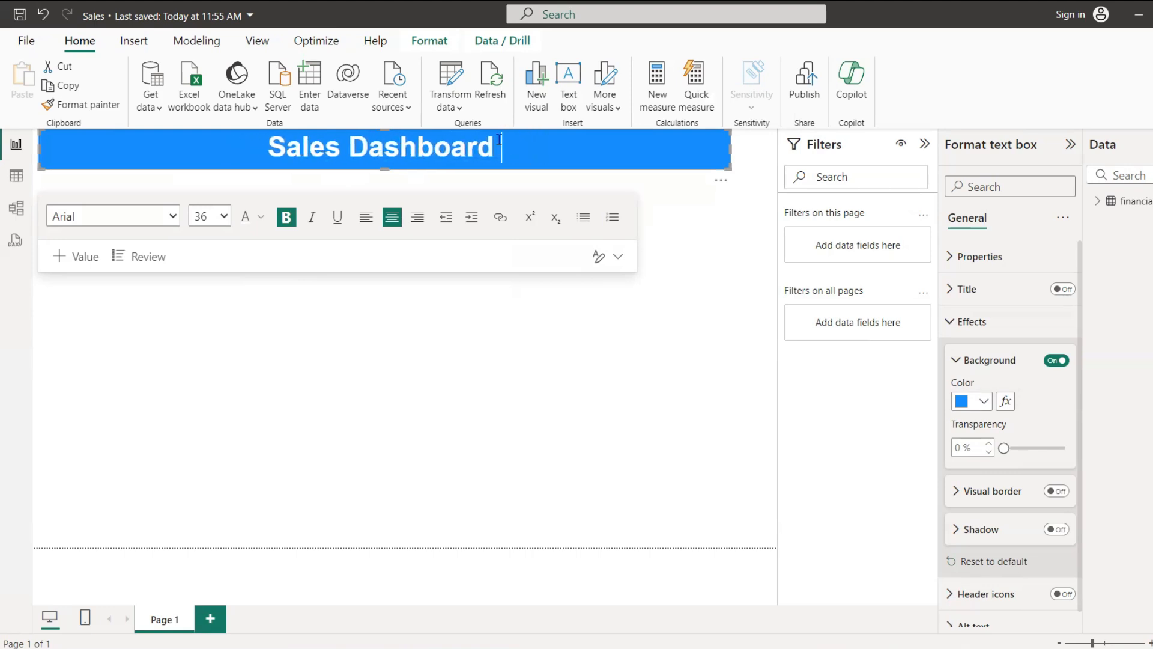
{"action": "type", "text": "-pOW"}
{"action": "key", "text": "BackSpace"}
{"action": "key", "text": "BackSpace"}
{"action": "key", "text": "BackSpace"}
{"action": "type", "text": "Power"}
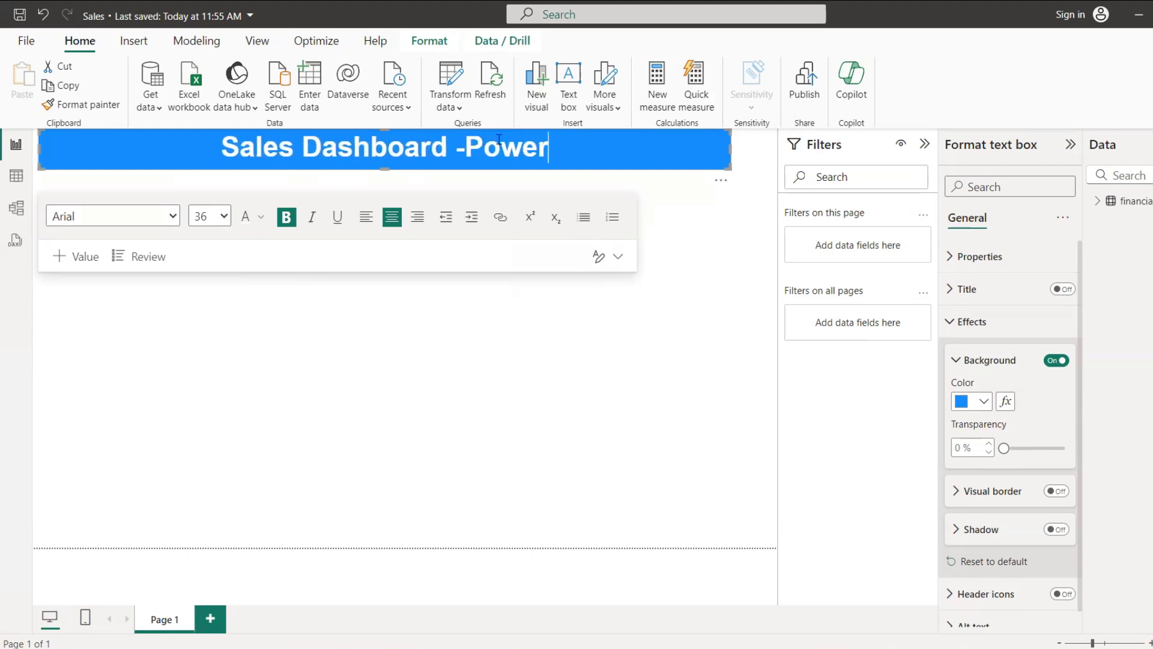
{"action": "type", "text": "BI"}
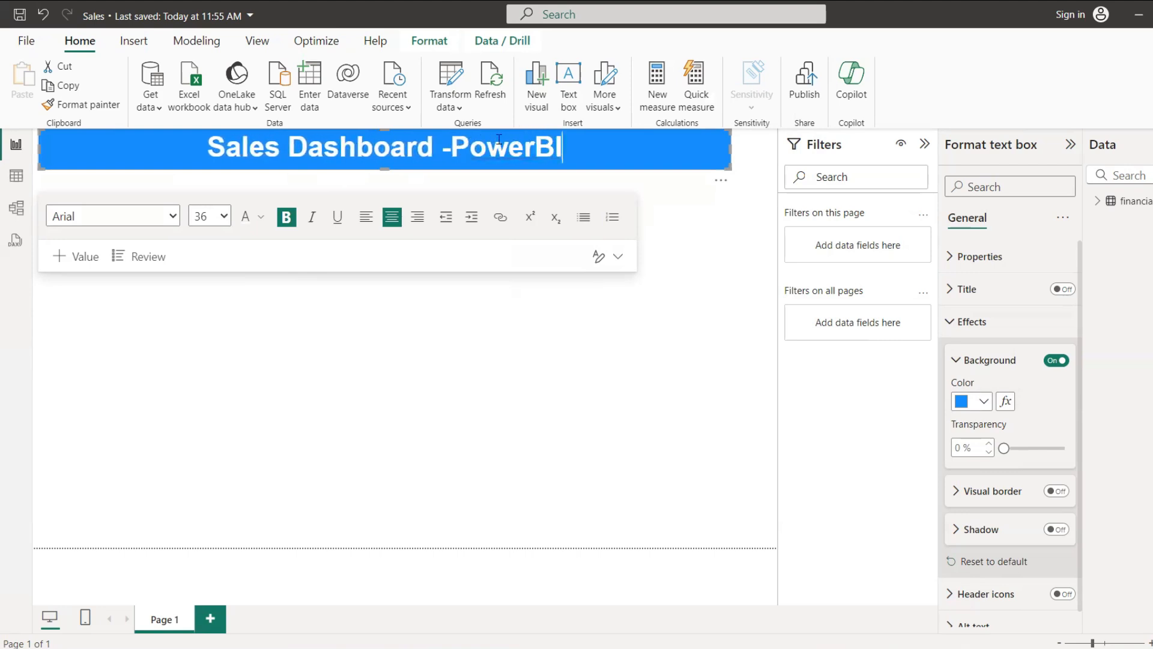
{"action": "left_click", "coordinate": [528, 150]}
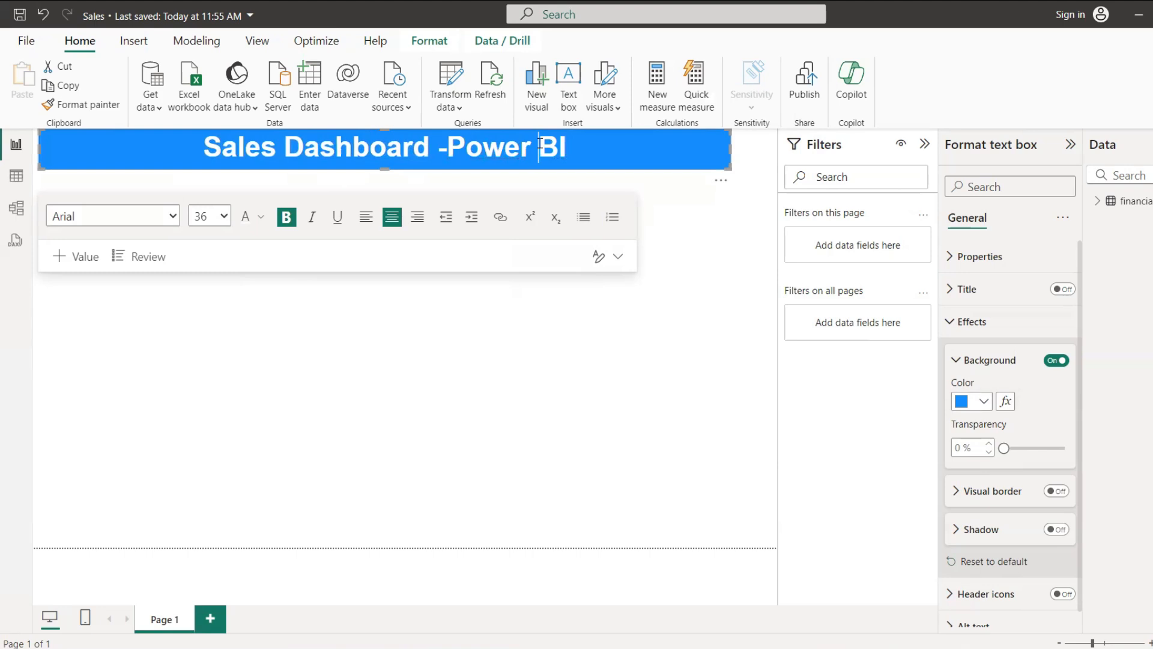
Step: Set the font size of the whole title to 40 and deselect the text box
{"action": "left_click", "coordinate": [418, 144]}
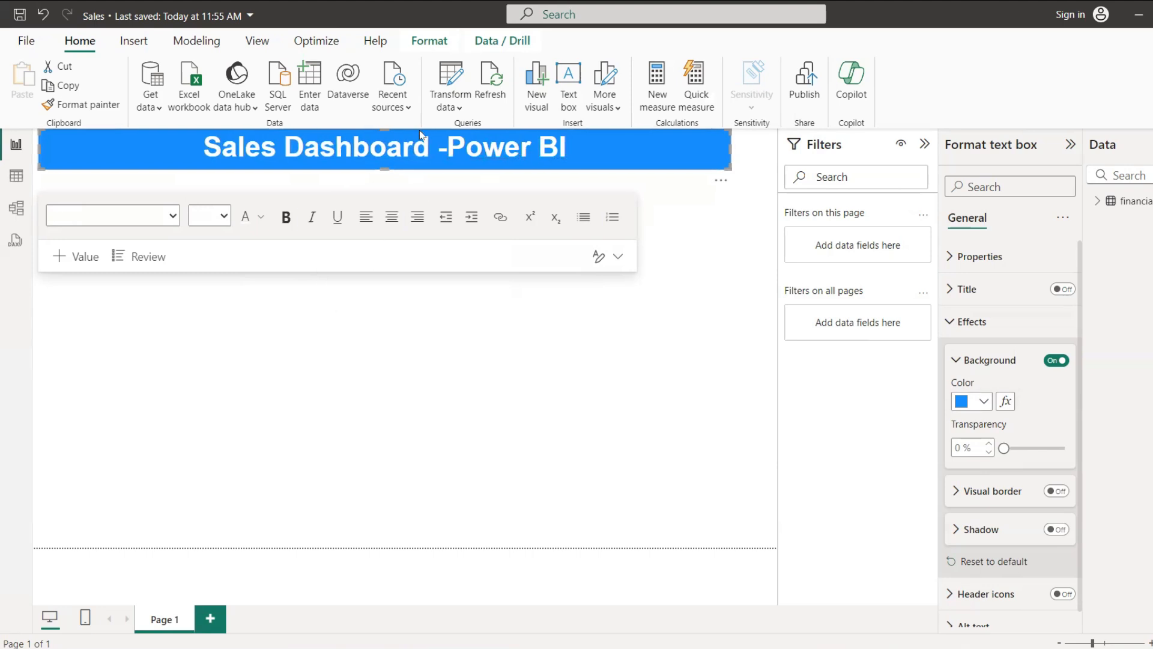
{"action": "key", "text": "ctrl+a"}
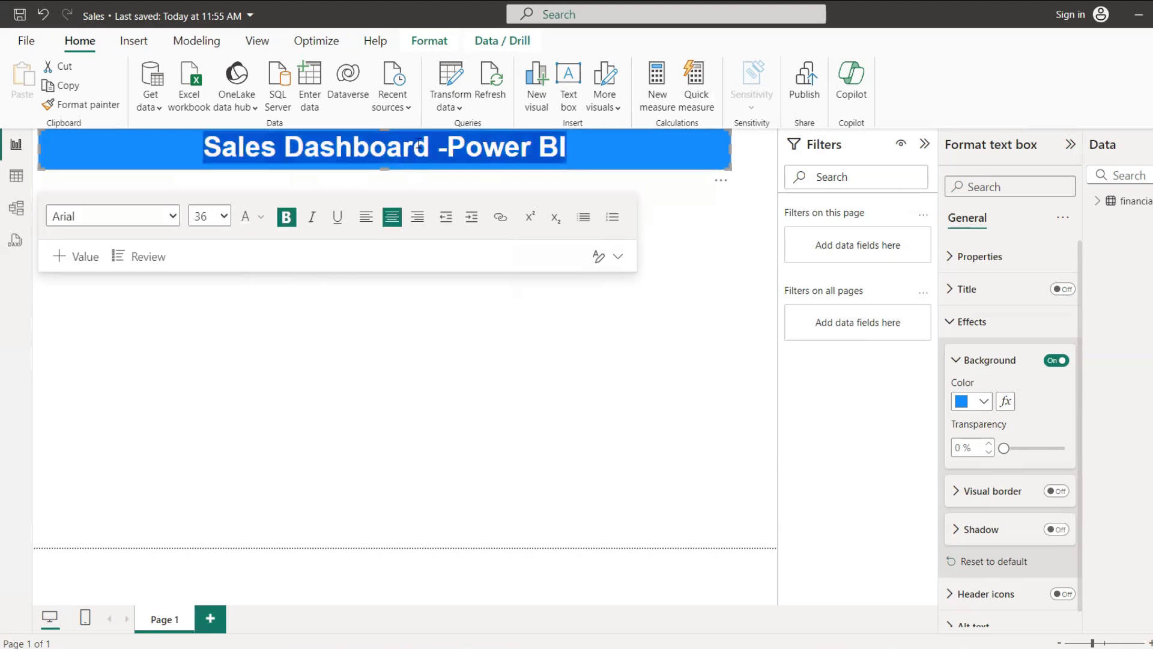
{"action": "left_click", "coordinate": [219, 216]}
{"action": "left_click", "coordinate": [205, 461]}
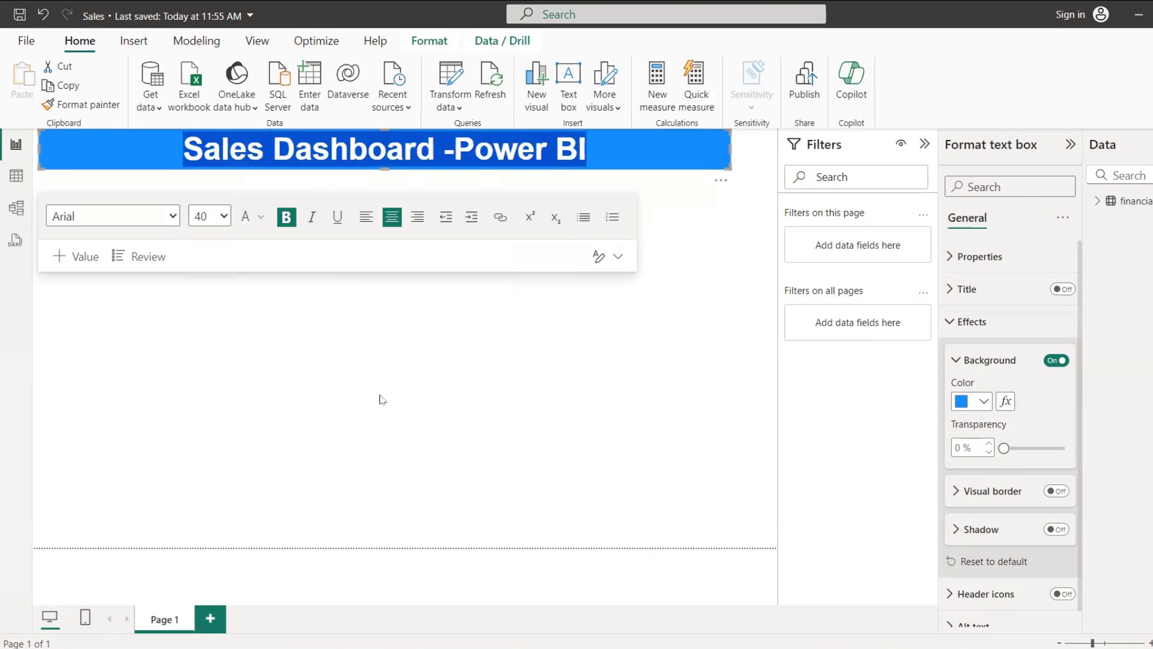
{"action": "left_click", "coordinate": [431, 355]}
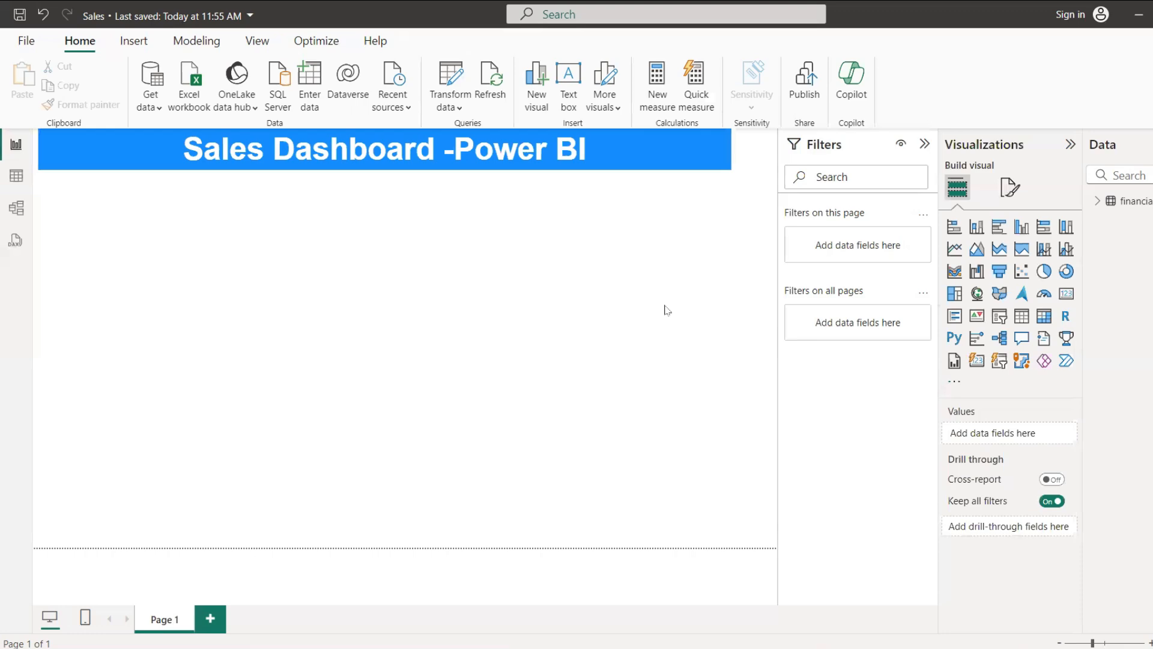
Step: Review all columns of the financials table in the table view, through to Year, and return to the report page
{"action": "left_click", "coordinate": [18, 177]}
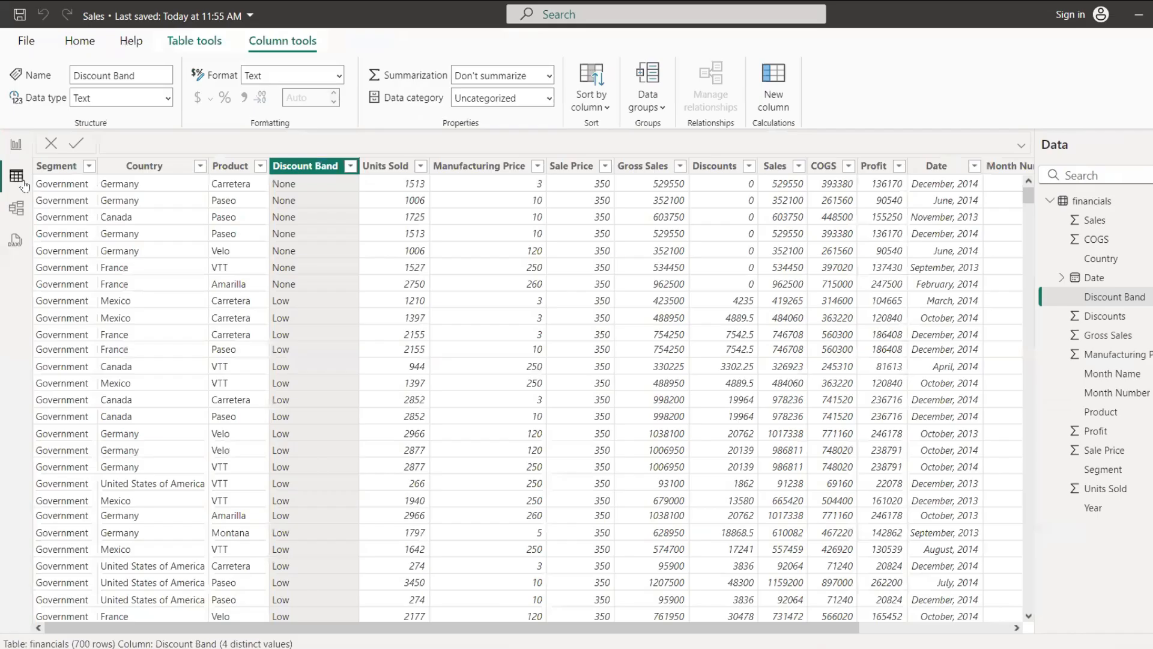
{"action": "left_click", "coordinate": [1017, 628]}
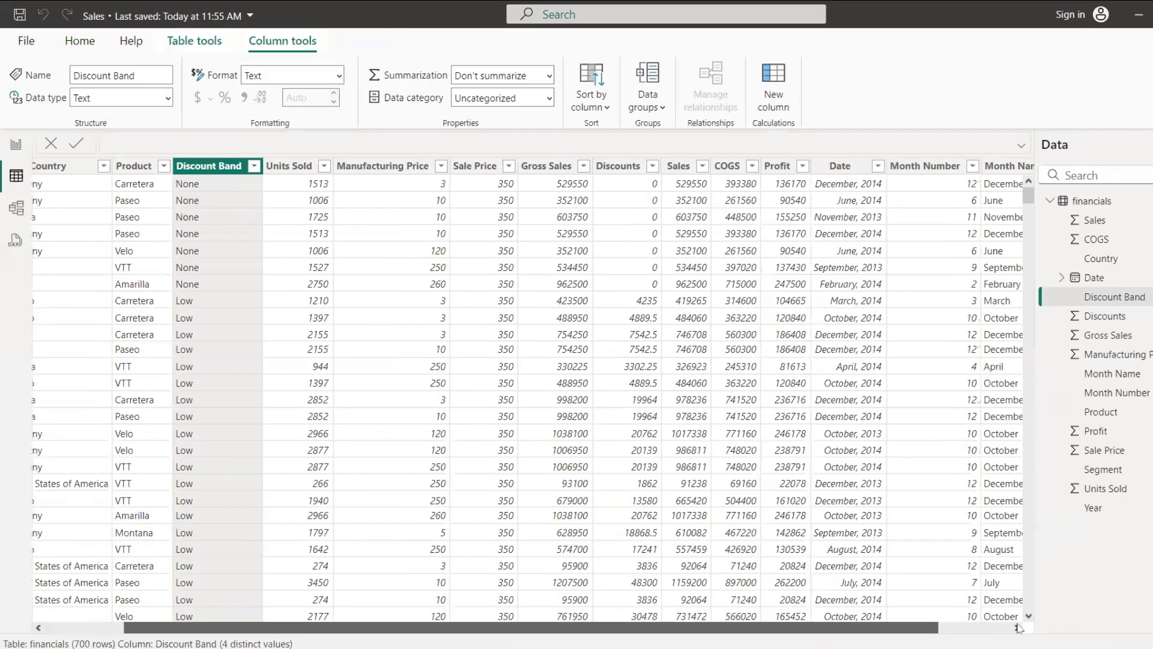
{"action": "left_click", "coordinate": [1019, 627]}
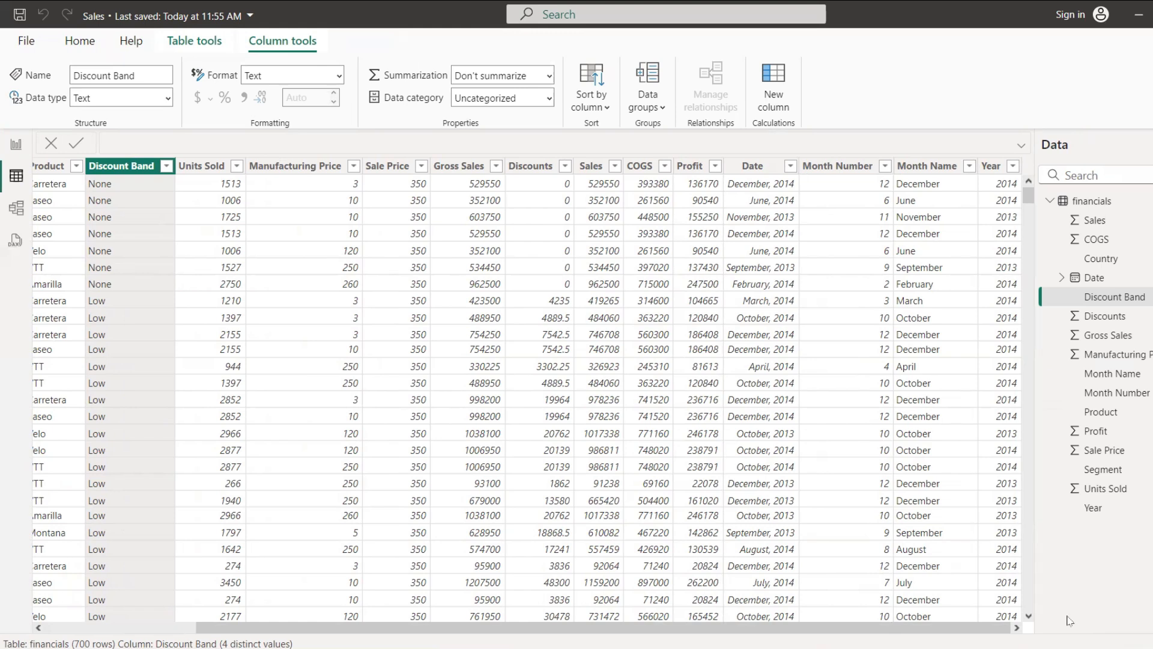
{"action": "left_click", "coordinate": [16, 147]}
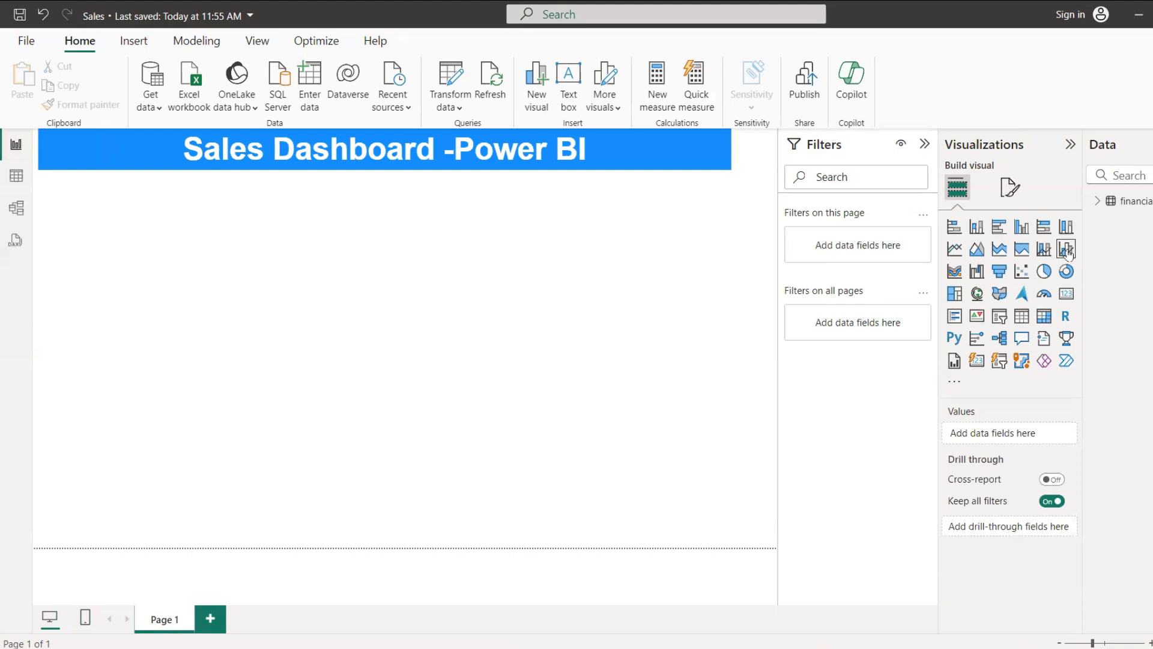
Step: Add a button slicer to the page, reduce its height and place it directly beneath the title; expand the financials fields
{"action": "left_click", "coordinate": [1098, 203]}
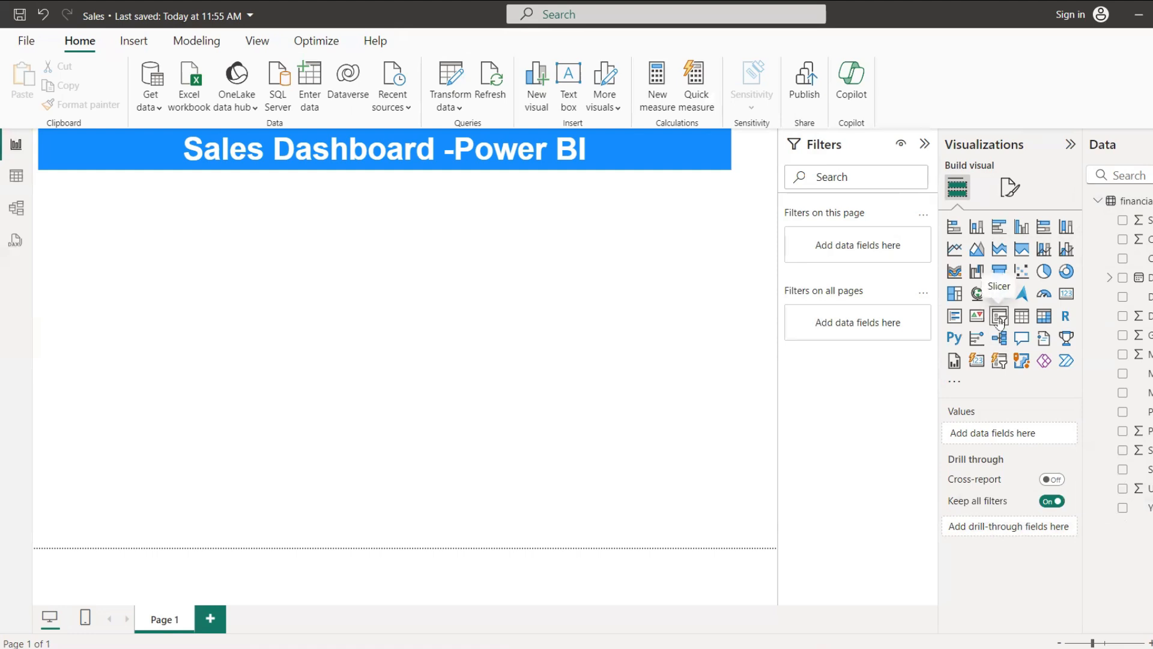
{"action": "left_click", "coordinate": [976, 365]}
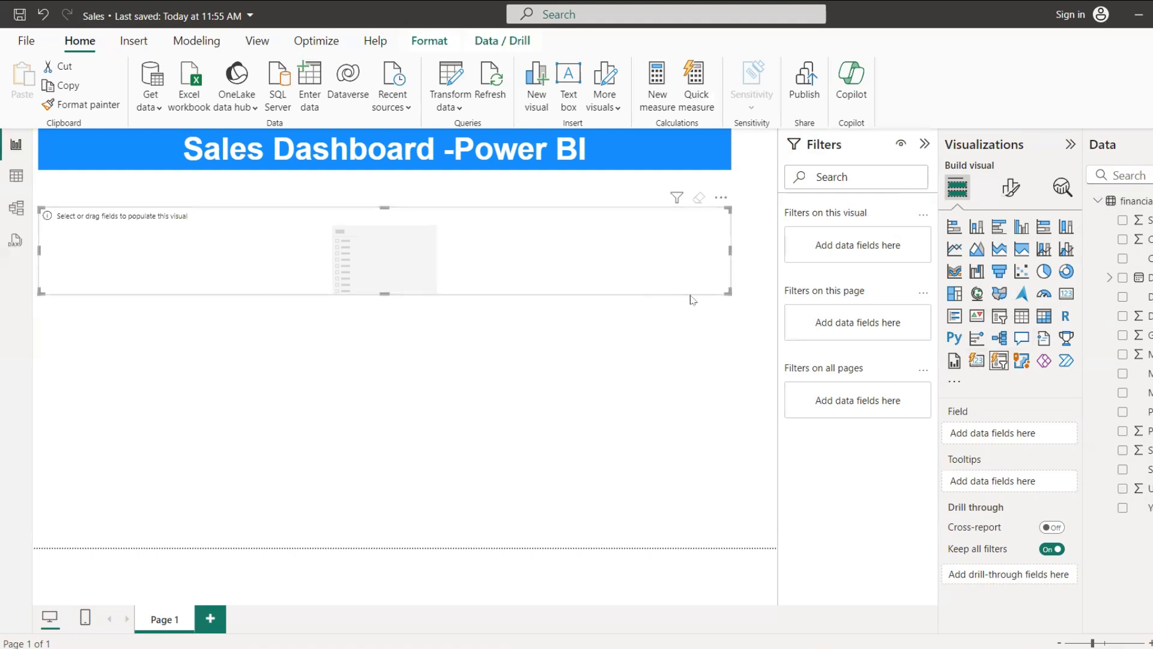
{"action": "left_click_drag", "start_coordinate": [728, 293], "coordinate": [727, 253]}
{"action": "left_click_drag", "start_coordinate": [665, 226], "coordinate": [664, 180]}
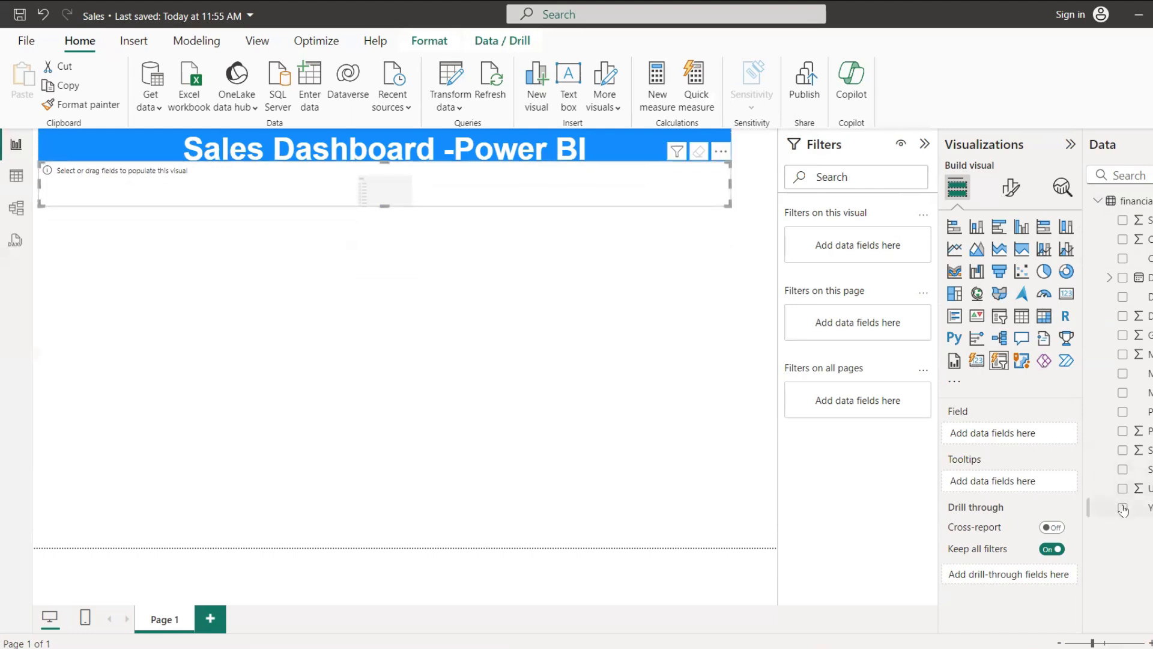
Step: Assign the Year field to the slicer and narrow it to fit its two year buttons
{"action": "left_click", "coordinate": [1123, 508]}
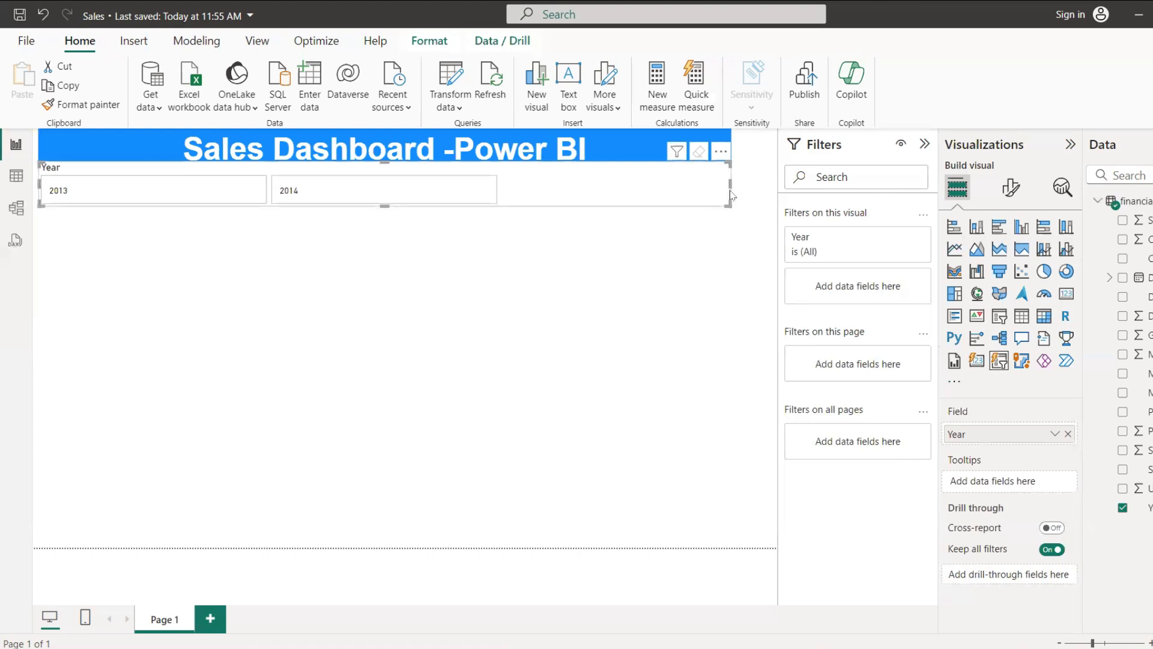
{"action": "left_click_drag", "start_coordinate": [730, 187], "coordinate": [333, 197]}
{"action": "left_click", "coordinate": [404, 243]}
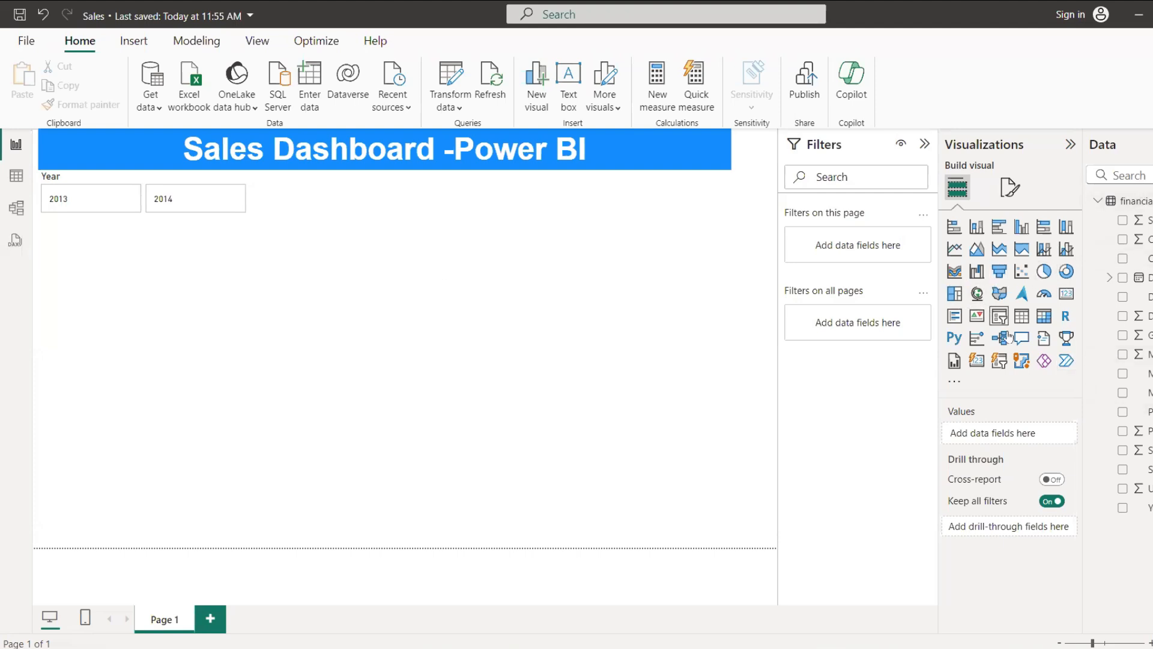
Step: Add a second button slicer, shrink it and place it beside the Year slicer beneath the title
{"action": "left_click", "coordinate": [1000, 361]}
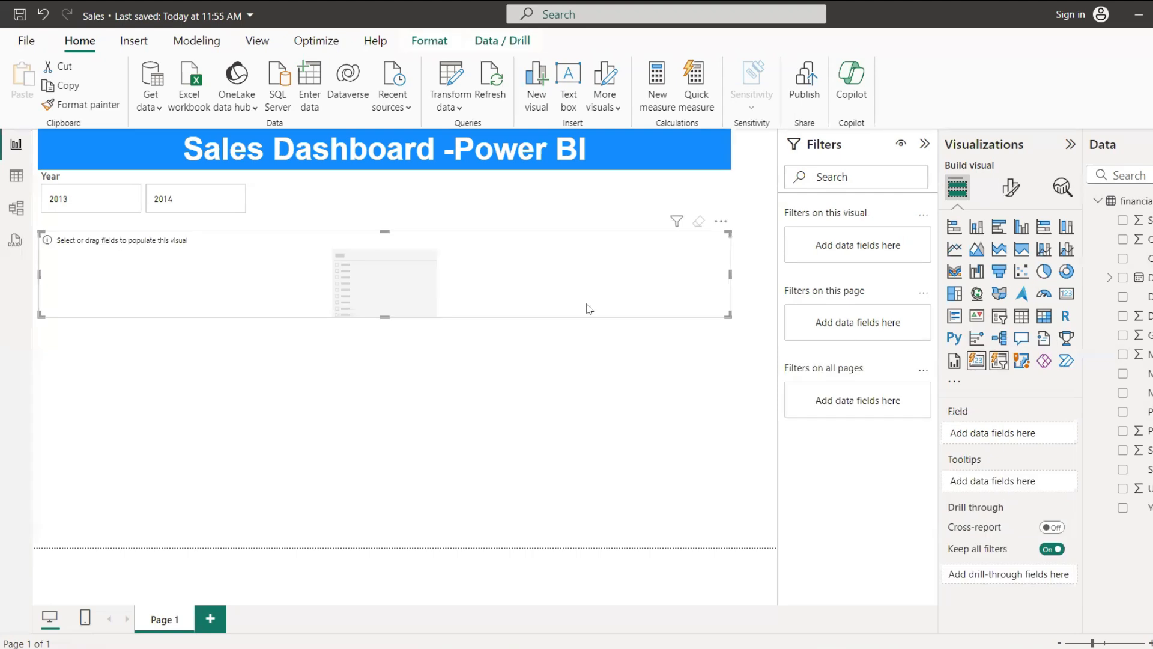
{"action": "left_click_drag", "start_coordinate": [728, 315], "coordinate": [238, 274]}
{"action": "left_click_drag", "start_coordinate": [208, 231], "coordinate": [472, 176]}
Step: Assign the Segment field to the second slicer, then widen and heighten it so all segment buttons are readable
{"action": "left_click", "coordinate": [1129, 176]}
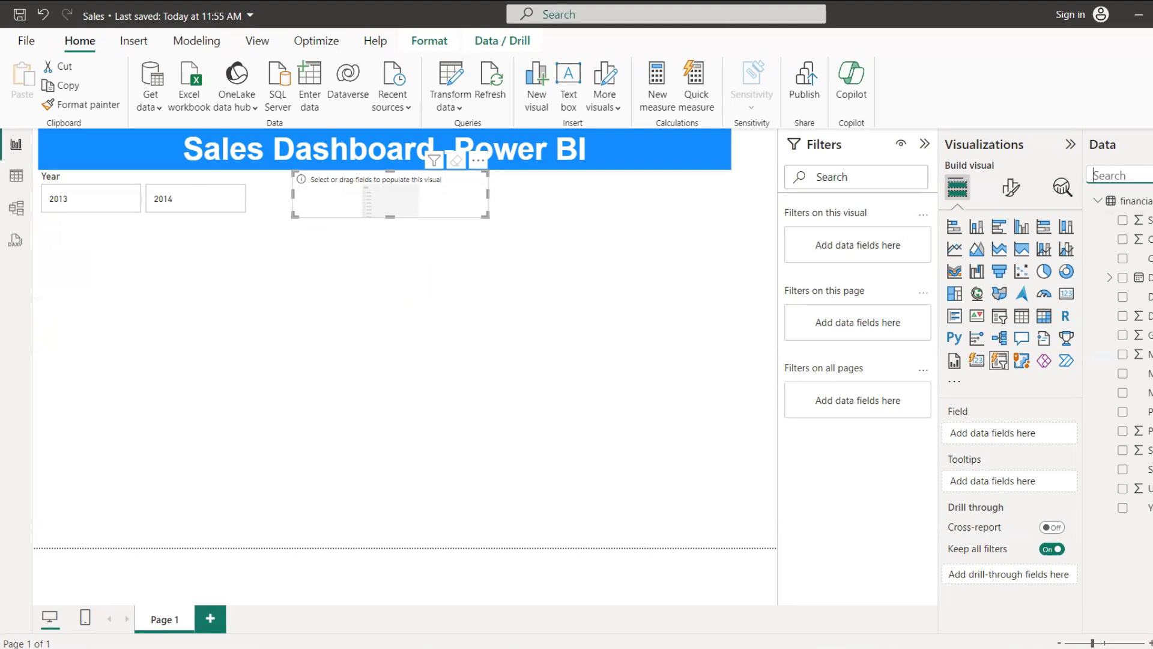
{"action": "type", "text": "SE"}
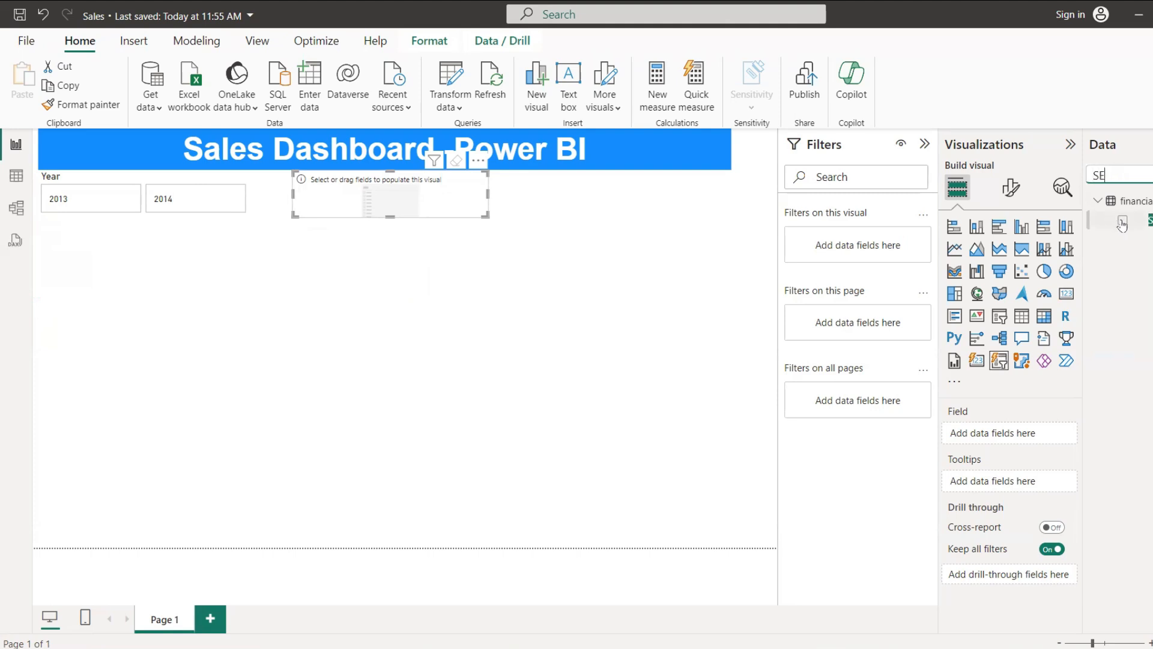
{"action": "left_click", "coordinate": [1122, 222]}
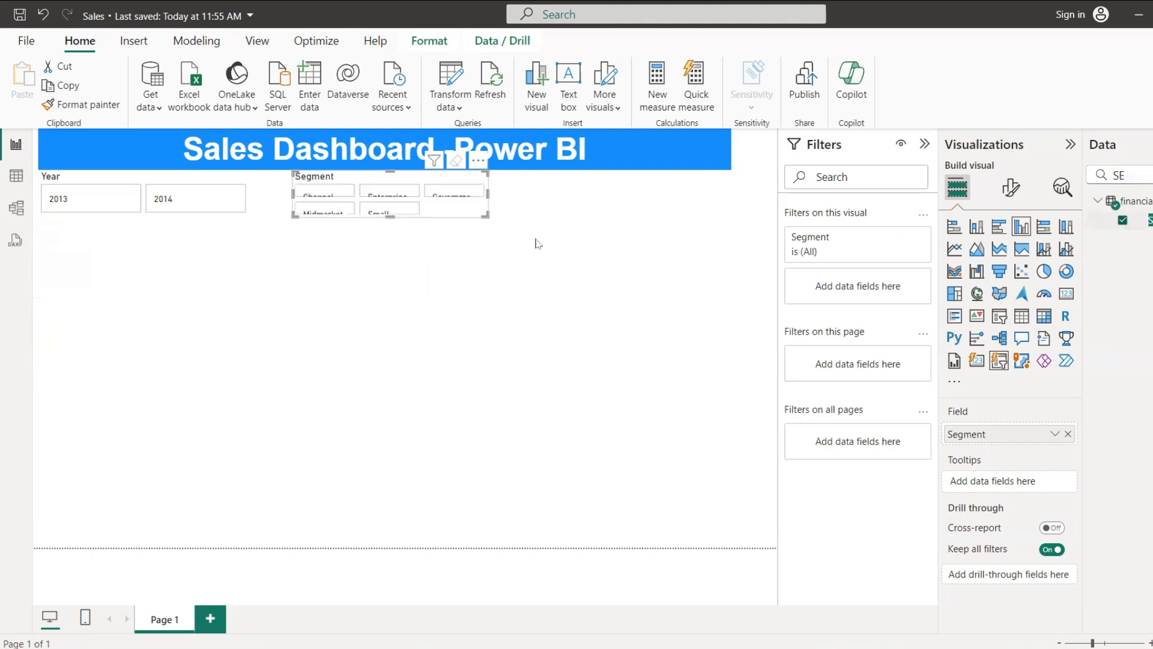
{"action": "left_click_drag", "start_coordinate": [487, 192], "coordinate": [725, 212]}
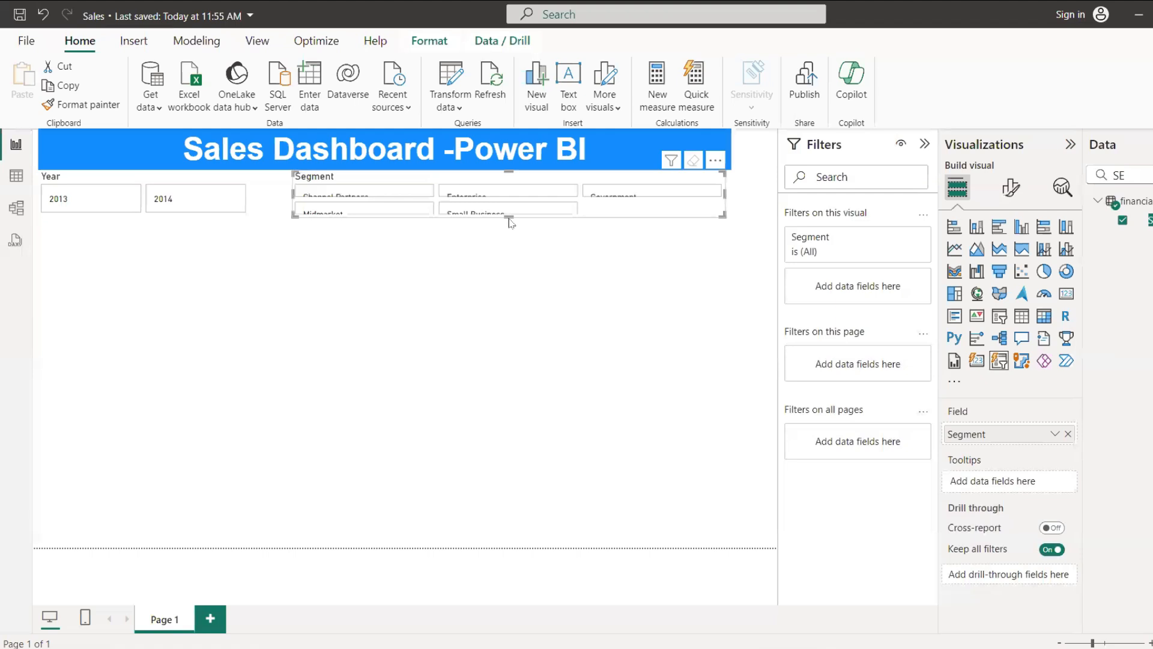
{"action": "left_click_drag", "start_coordinate": [508, 218], "coordinate": [509, 246]}
{"action": "left_click", "coordinate": [466, 360]}
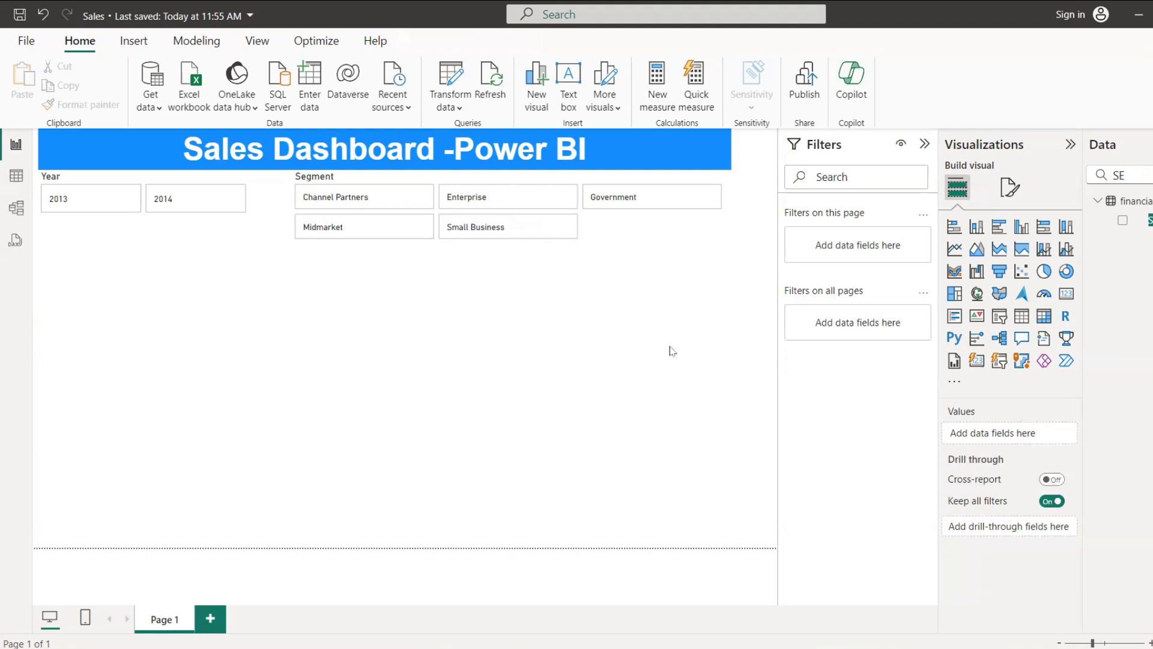
Step: Clear the field search and add a third button slicer to the report page
{"action": "left_click", "coordinate": [1139, 176]}
{"action": "key", "text": "BackSpace"}
{"action": "key", "text": "BackSpace"}
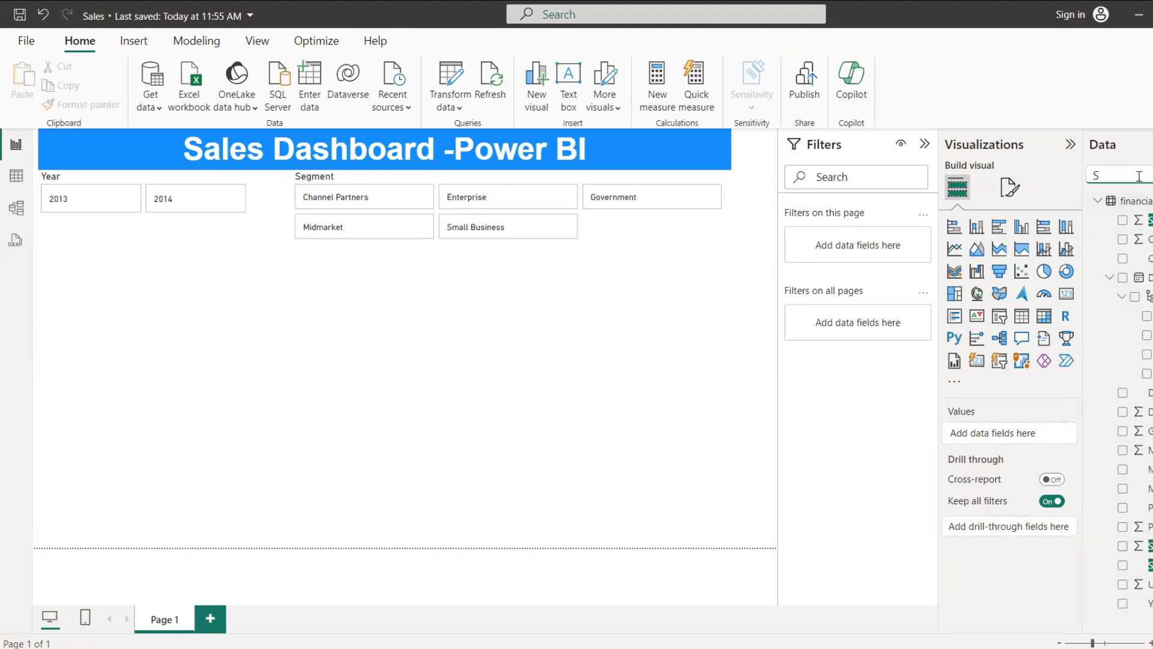
{"action": "left_click", "coordinate": [998, 361]}
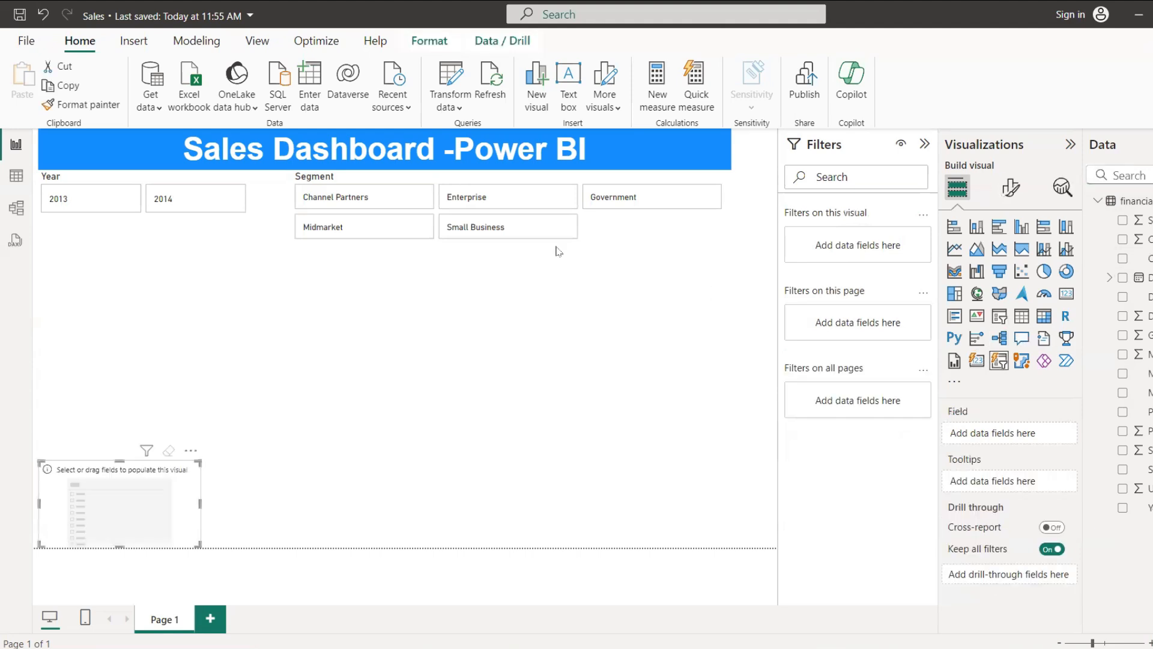
{"action": "left_click", "coordinate": [559, 251]}
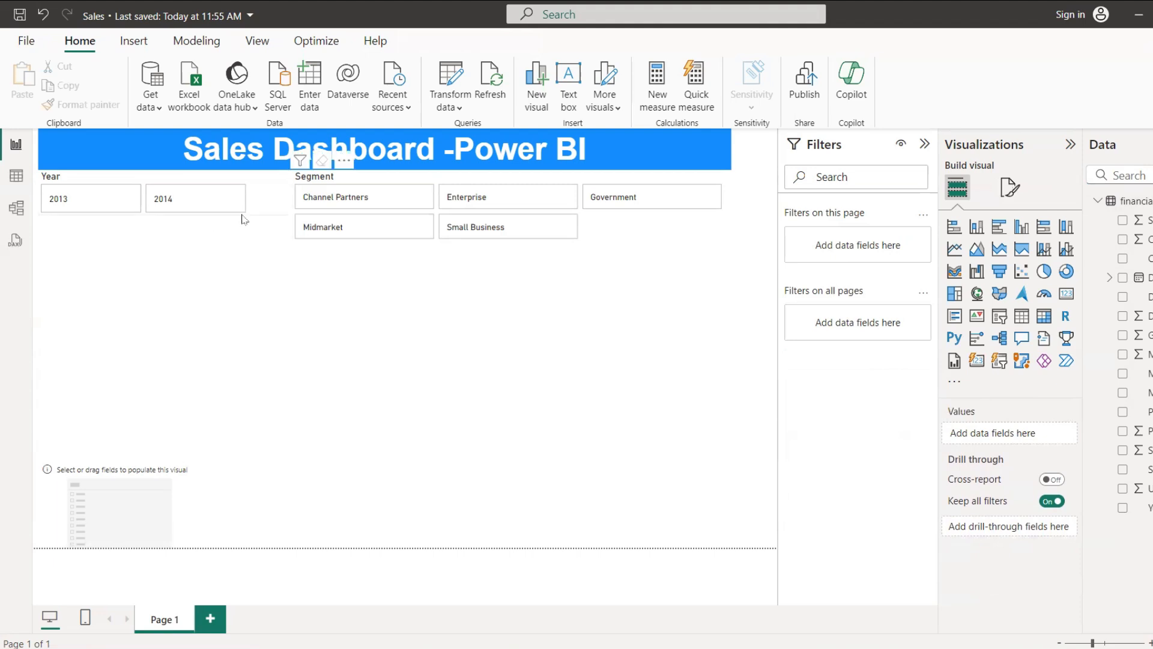
Step: Move the Segment slicer down, away from the Year slicer, and narrow the Year slicer to about half its width
{"action": "left_click", "coordinate": [605, 245]}
{"action": "left_click", "coordinate": [576, 234]}
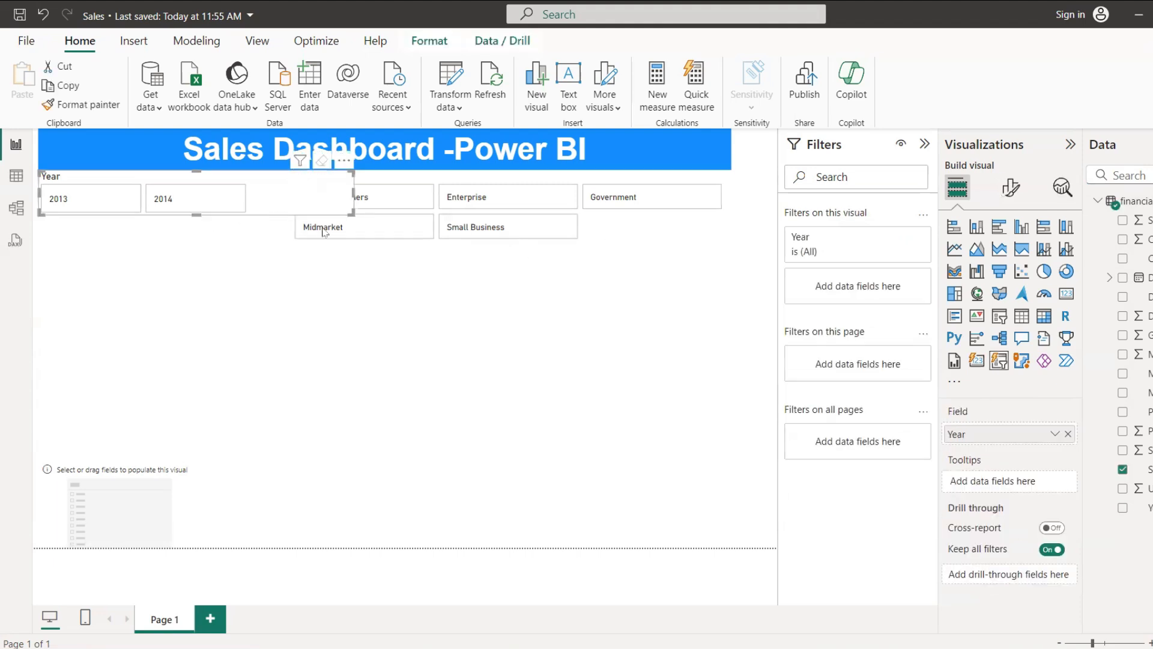
{"action": "left_click_drag", "start_coordinate": [642, 239], "coordinate": [674, 303]}
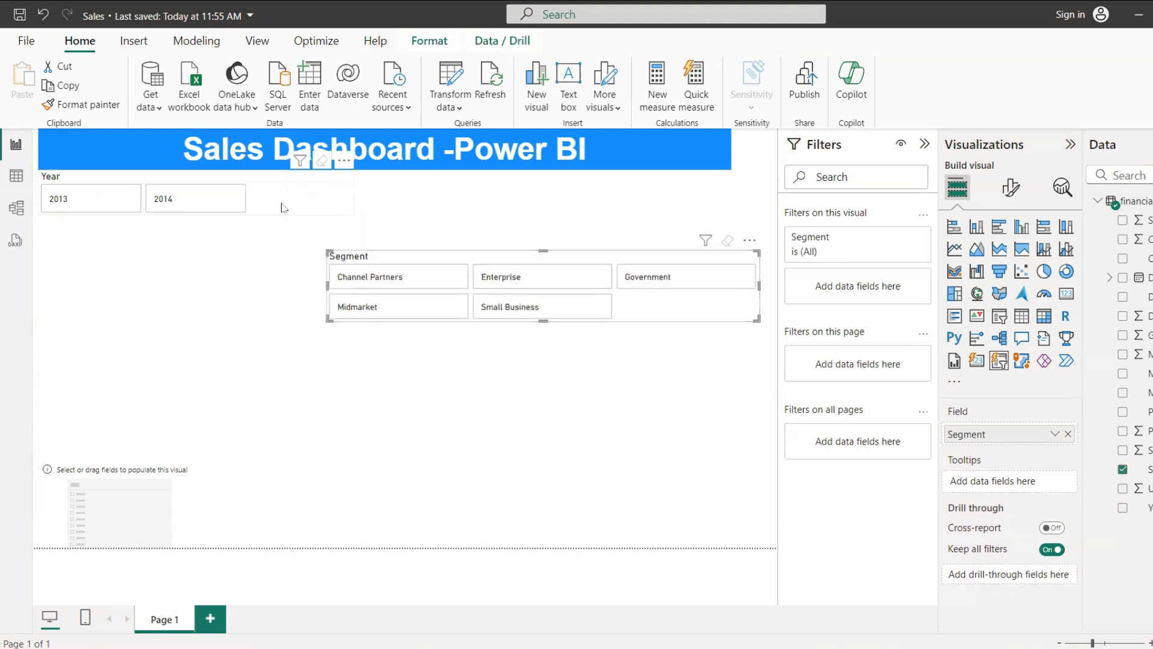
{"action": "left_click", "coordinate": [352, 193]}
{"action": "left_click_drag", "start_coordinate": [352, 193], "coordinate": [200, 207]}
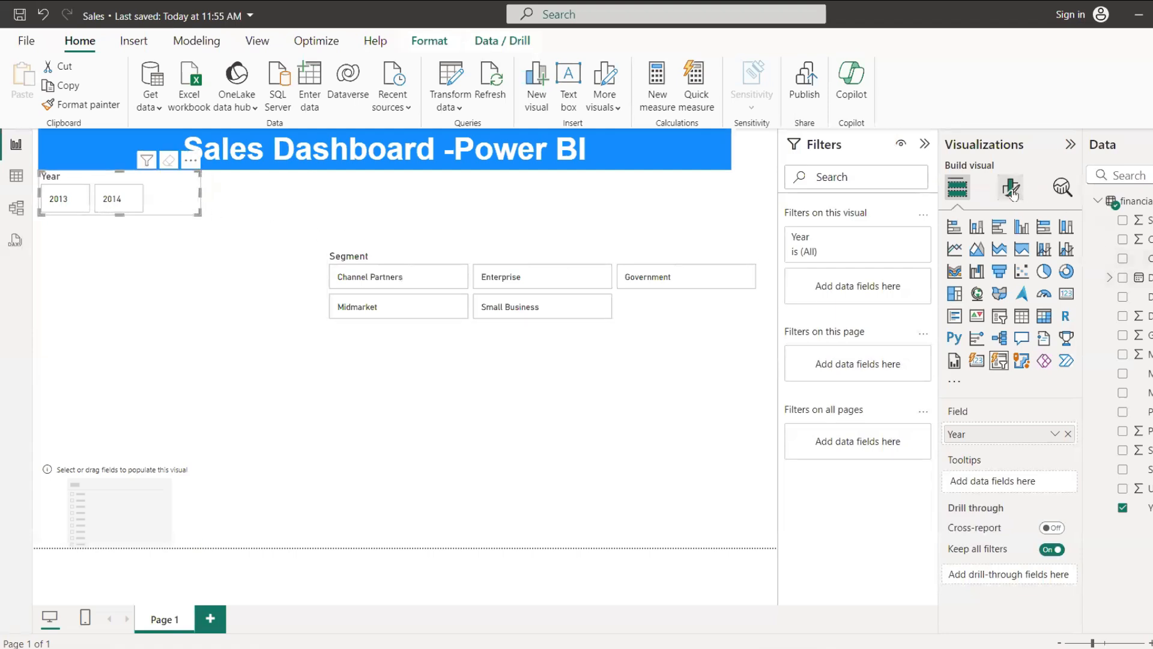
Step: Try the Single column arrangement for the Year slicer's buttons and return it to Grid
{"action": "left_click", "coordinate": [1012, 191]}
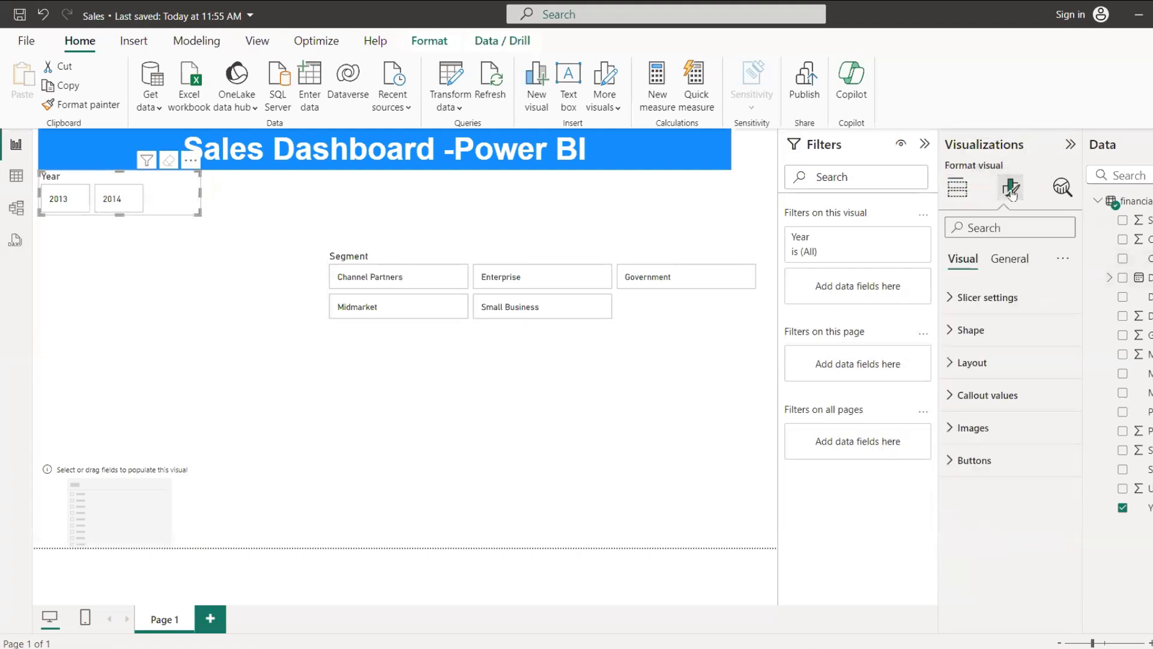
{"action": "left_click", "coordinate": [949, 363]}
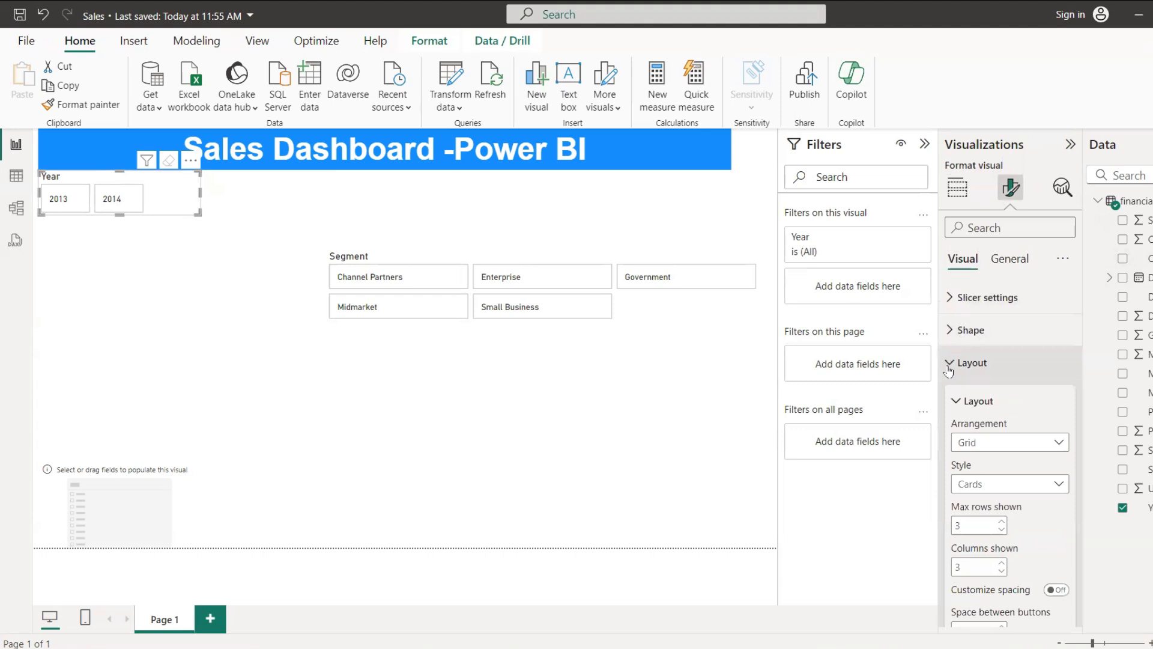
{"action": "left_click", "coordinate": [1048, 450]}
{"action": "left_click", "coordinate": [1028, 464]}
{"action": "left_click", "coordinate": [1026, 449]}
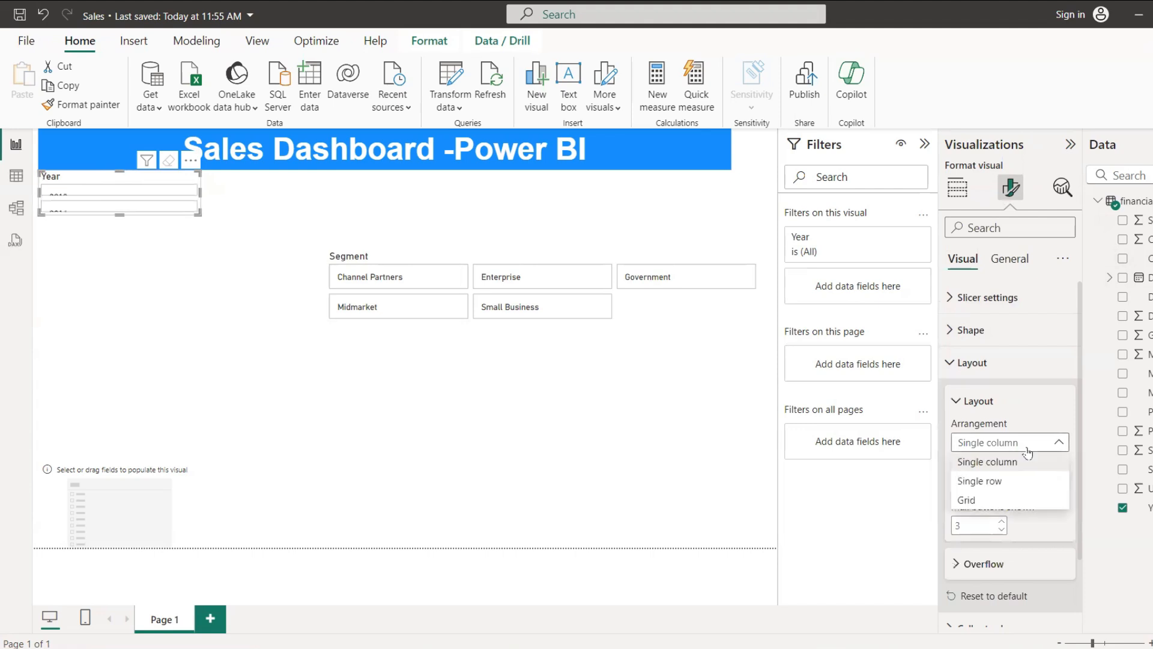
{"action": "left_click", "coordinate": [1021, 499]}
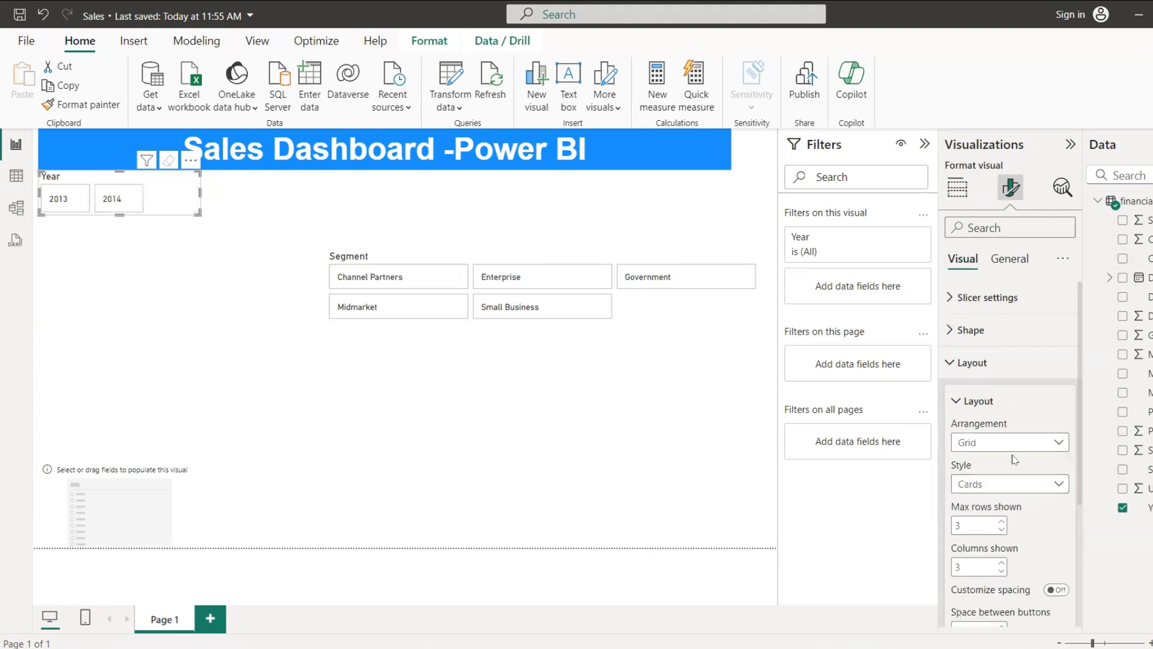
Step: Try the Snipped tab, both top button shape on the Year slicer and settle on Rounded Rectangle
{"action": "left_click", "coordinate": [968, 330]}
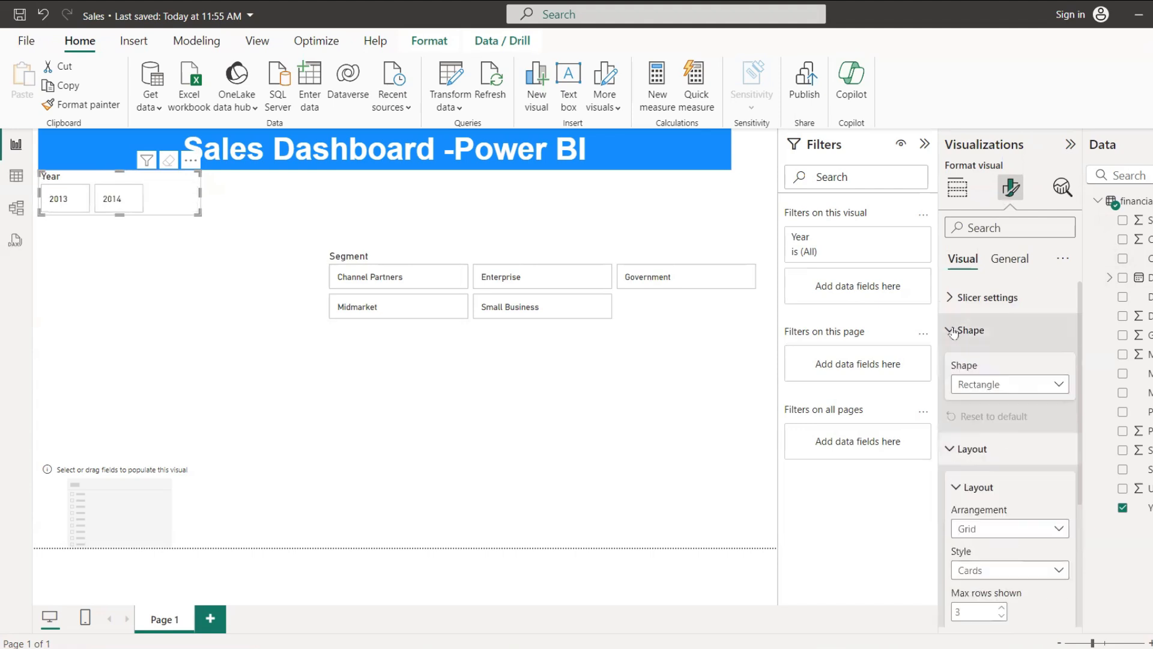
{"action": "left_click", "coordinate": [1037, 390]}
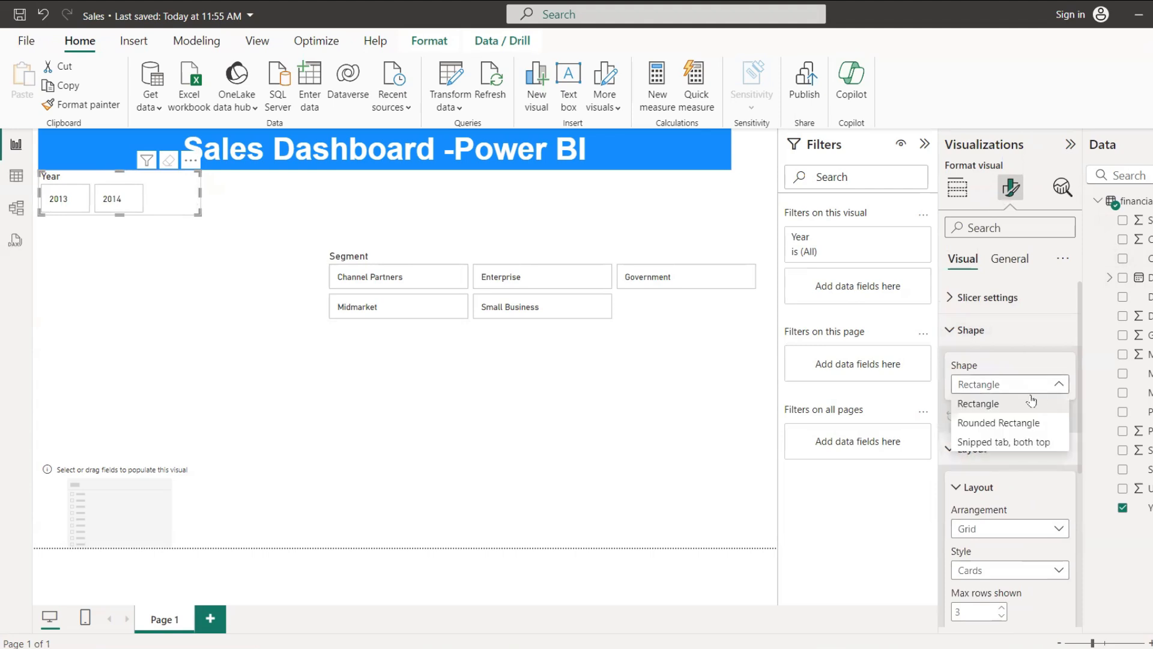
{"action": "left_click", "coordinate": [1024, 440]}
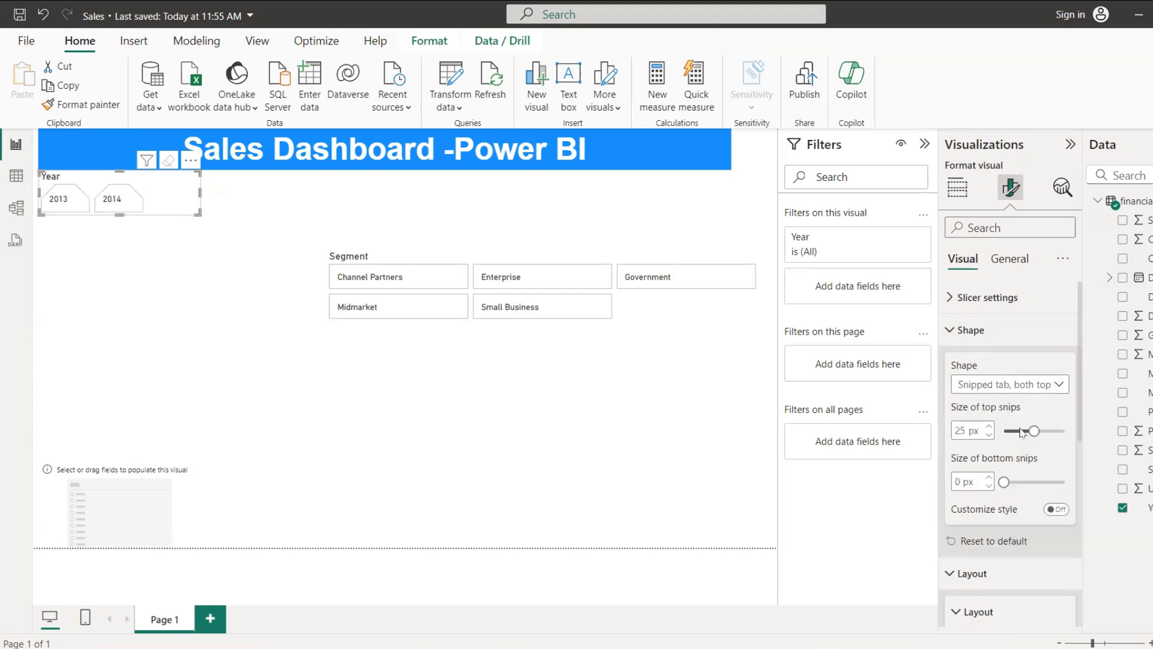
{"action": "left_click", "coordinate": [1019, 387]}
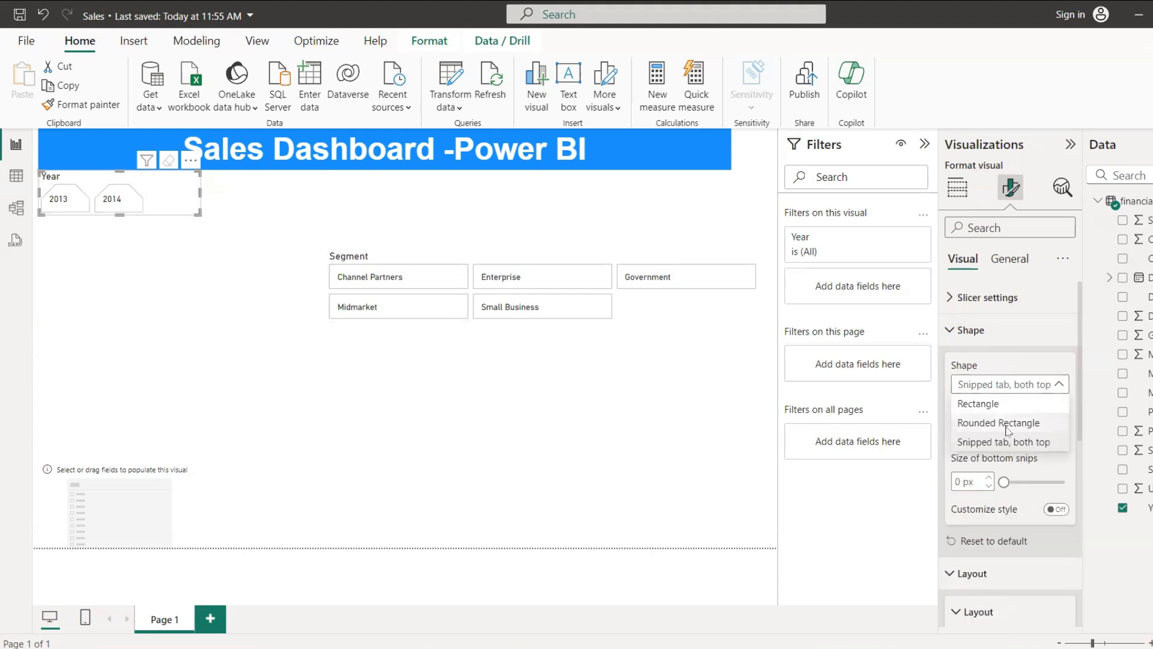
{"action": "left_click", "coordinate": [1008, 424]}
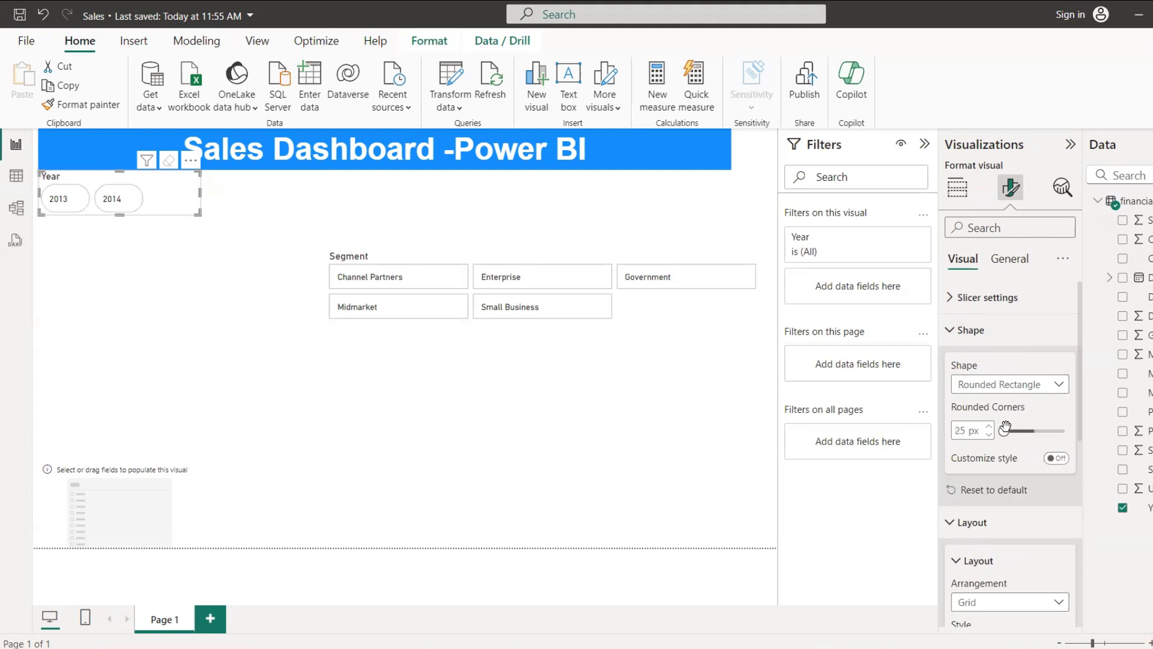
Step: Move the Segment slicer back up beneath the title, close beside the Year slicer's buttons
{"action": "left_click", "coordinate": [443, 335]}
{"action": "left_click", "coordinate": [448, 324]}
{"action": "left_click_drag", "start_coordinate": [660, 307], "coordinate": [521, 244]}
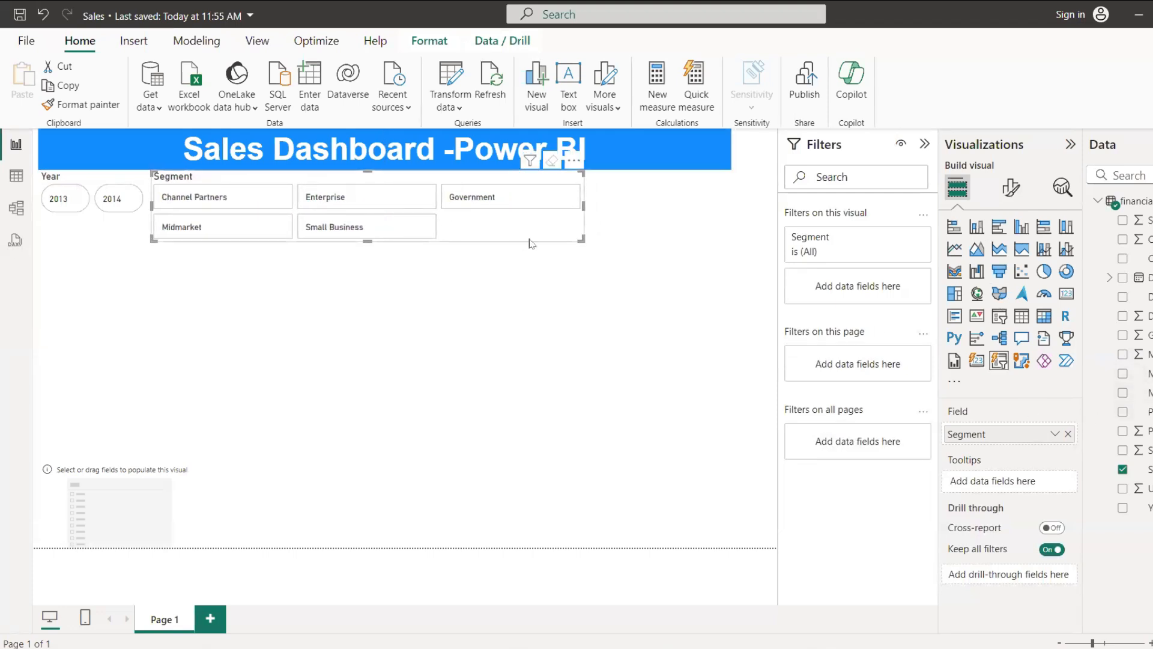
Step: Set the Segment slicer's button shape to Snipped tab, both top and make the slicer narrower and slightly taller
{"action": "left_click", "coordinate": [1010, 187]}
{"action": "left_click", "coordinate": [970, 329]}
{"action": "left_click", "coordinate": [1009, 384]}
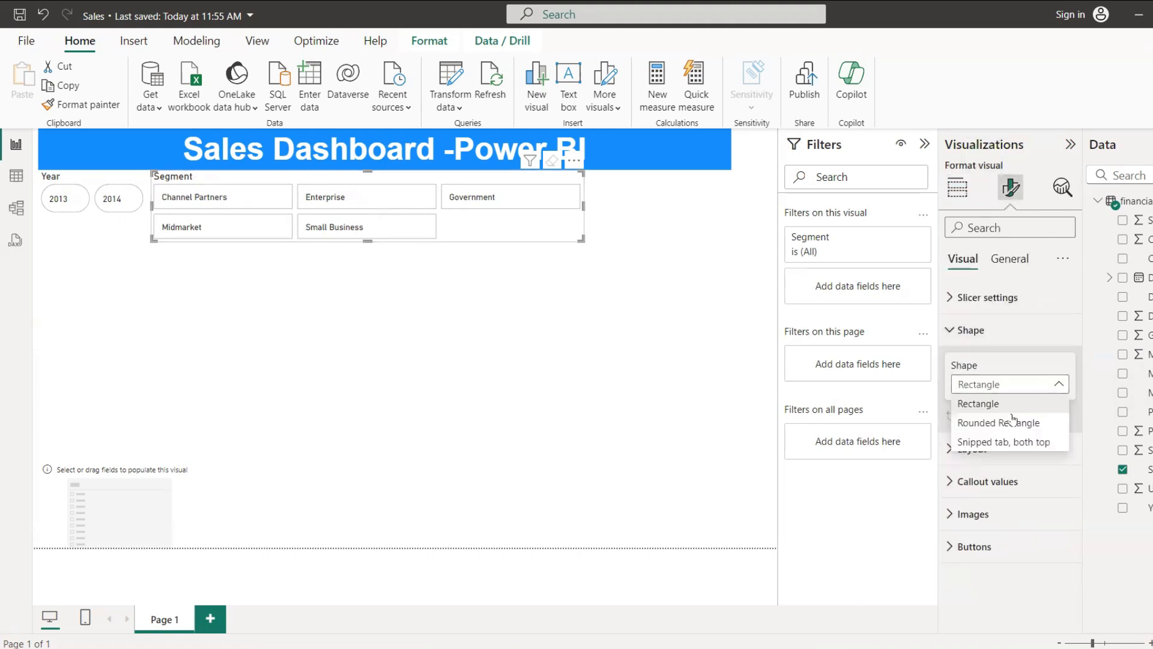
{"action": "left_click", "coordinate": [1010, 441]}
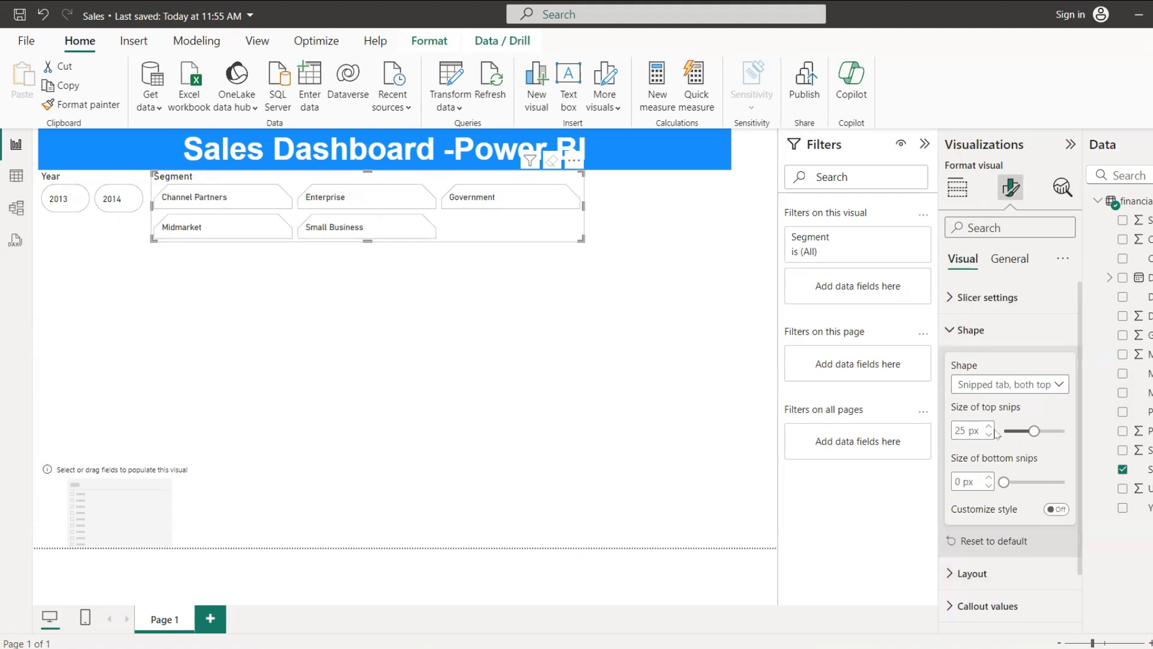
{"action": "left_click_drag", "start_coordinate": [580, 240], "coordinate": [507, 252]}
Step: Move the empty third slicer directly beneath the title, beside the Segment slicer
{"action": "left_click", "coordinate": [111, 481]}
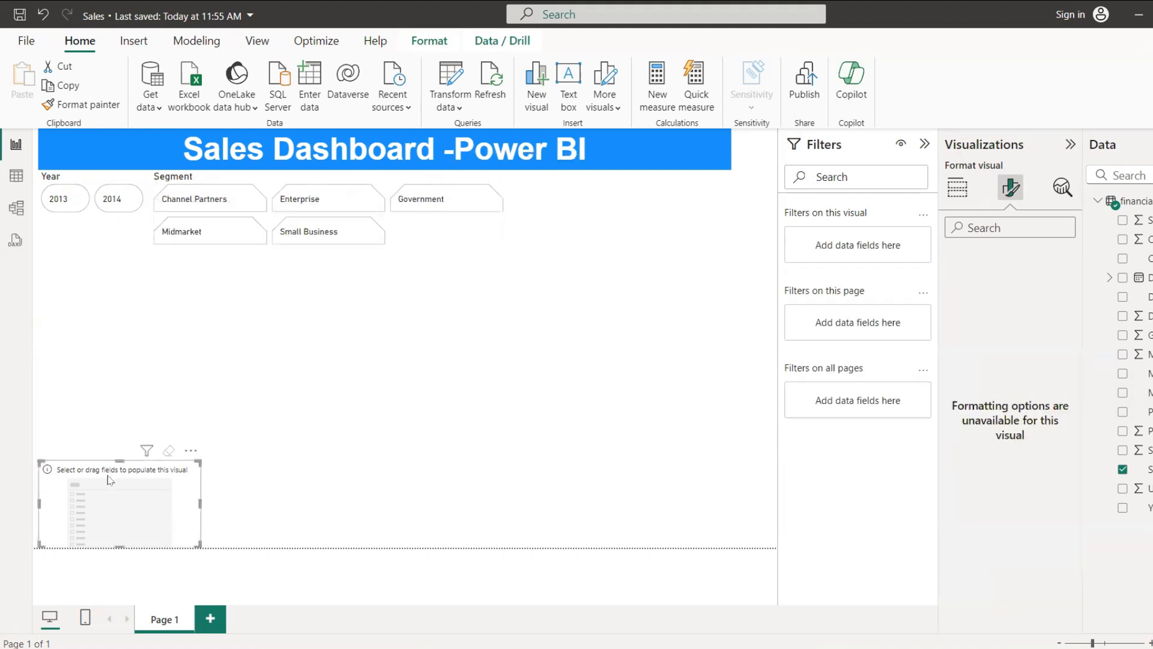
{"action": "left_click_drag", "start_coordinate": [120, 495], "coordinate": [633, 212]}
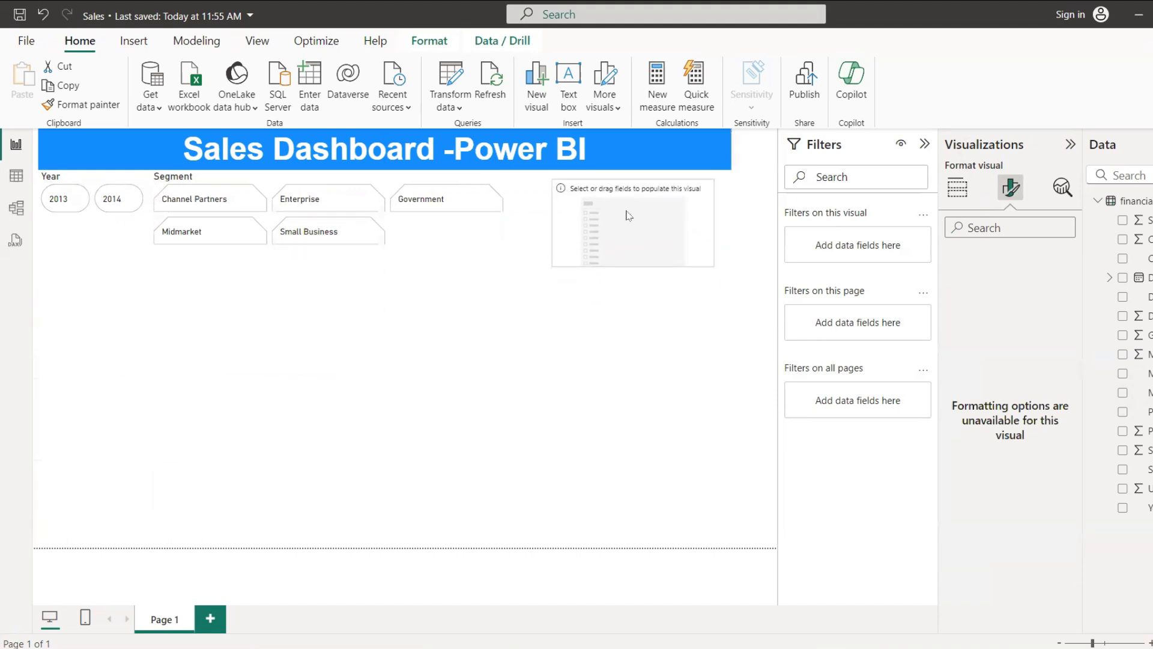
{"action": "left_click", "coordinate": [60, 178]}
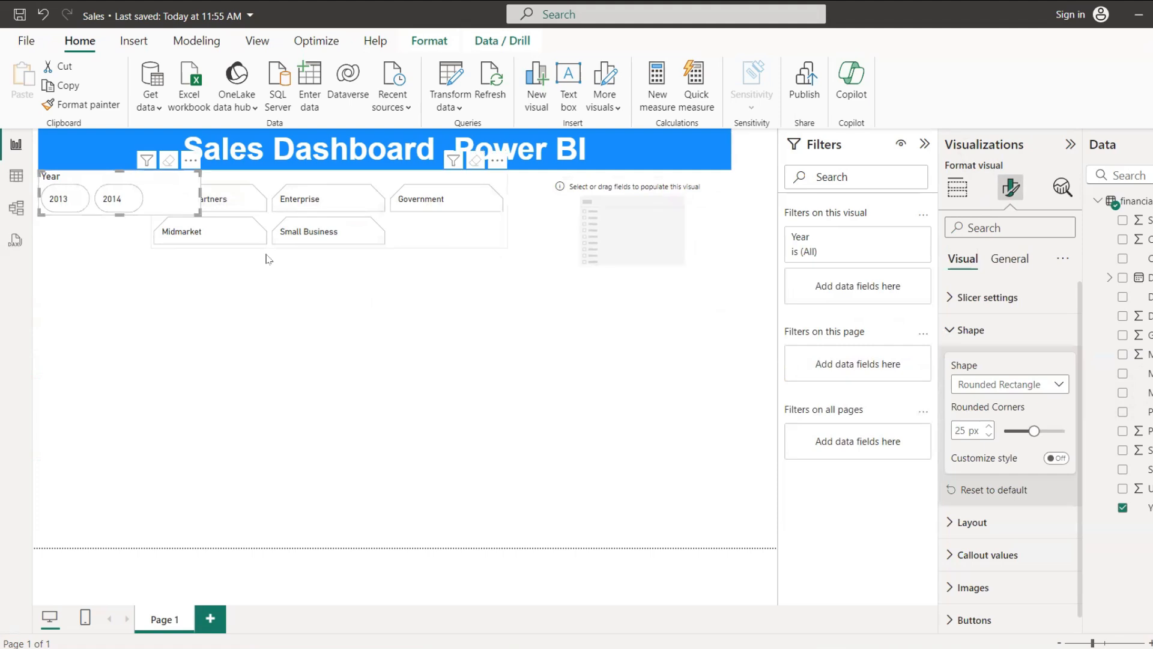
{"action": "left_click", "coordinate": [286, 291]}
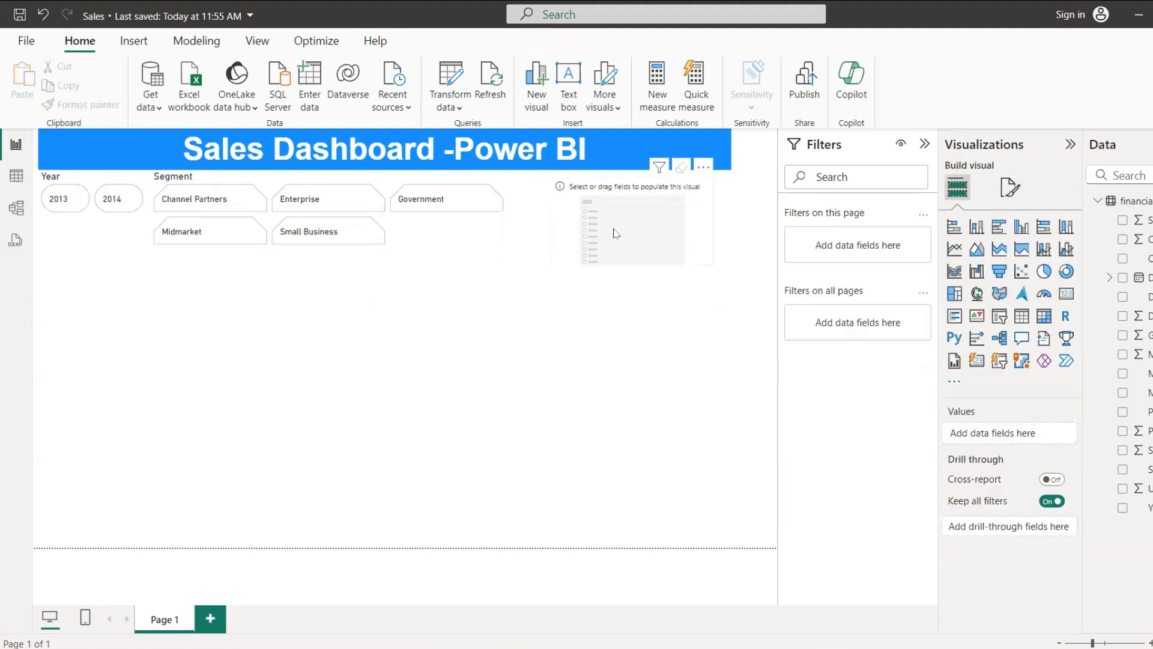
{"action": "left_click", "coordinate": [613, 231]}
{"action": "left_click_drag", "start_coordinate": [612, 231], "coordinate": [595, 224]}
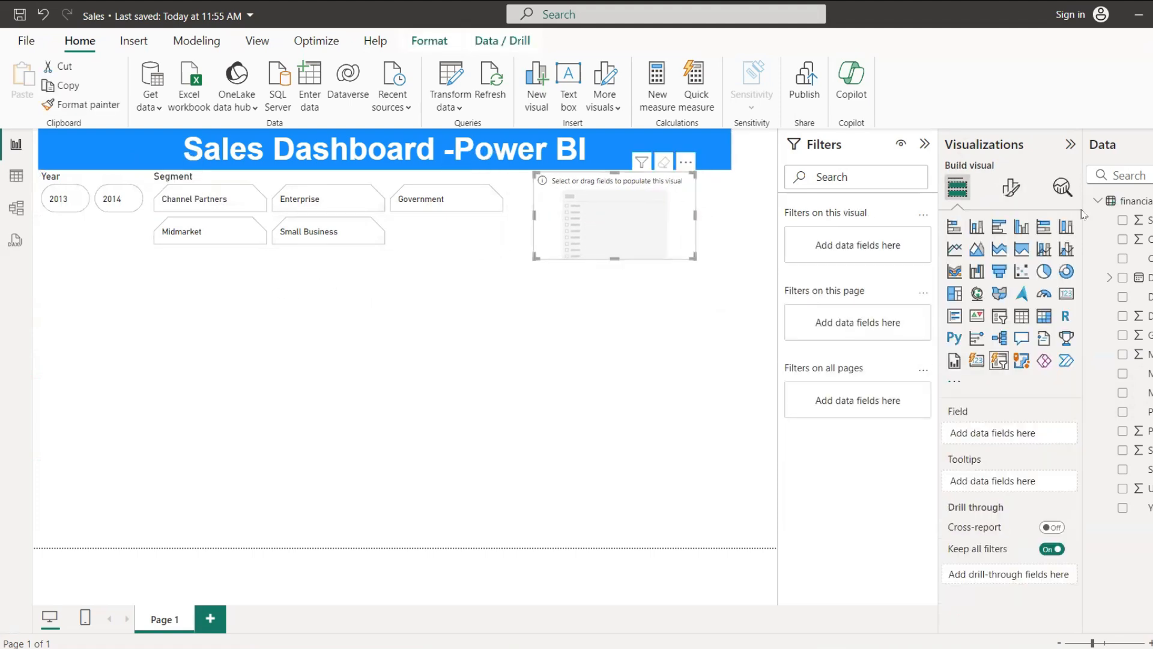
Step: Assign the Discount Band field to the third slicer, widen it and align its outer edge with the end of the title banner
{"action": "left_click", "coordinate": [1125, 176]}
{"action": "type", "text": "Di"}
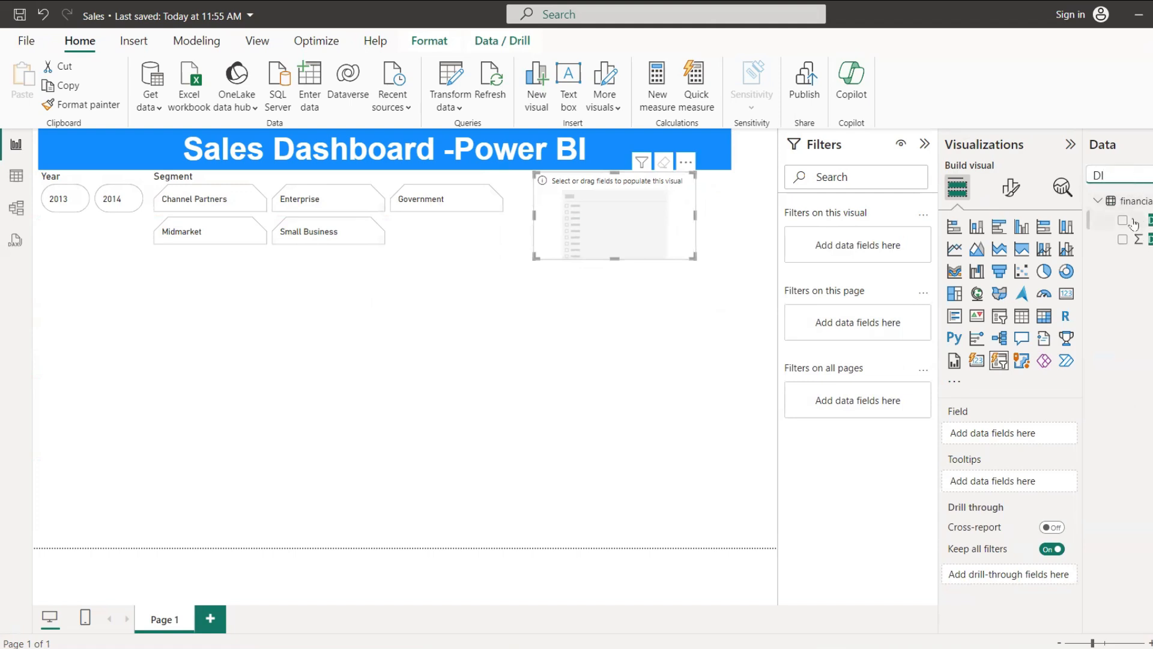
{"action": "left_click", "coordinate": [1123, 221]}
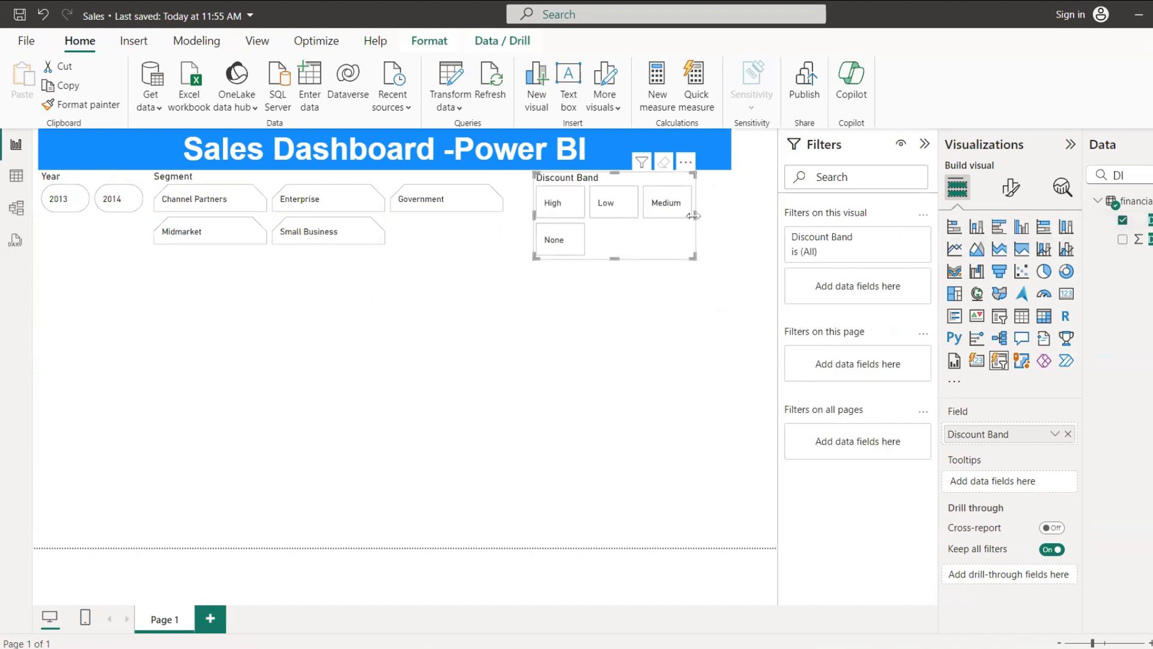
{"action": "left_click_drag", "start_coordinate": [698, 219], "coordinate": [744, 219]}
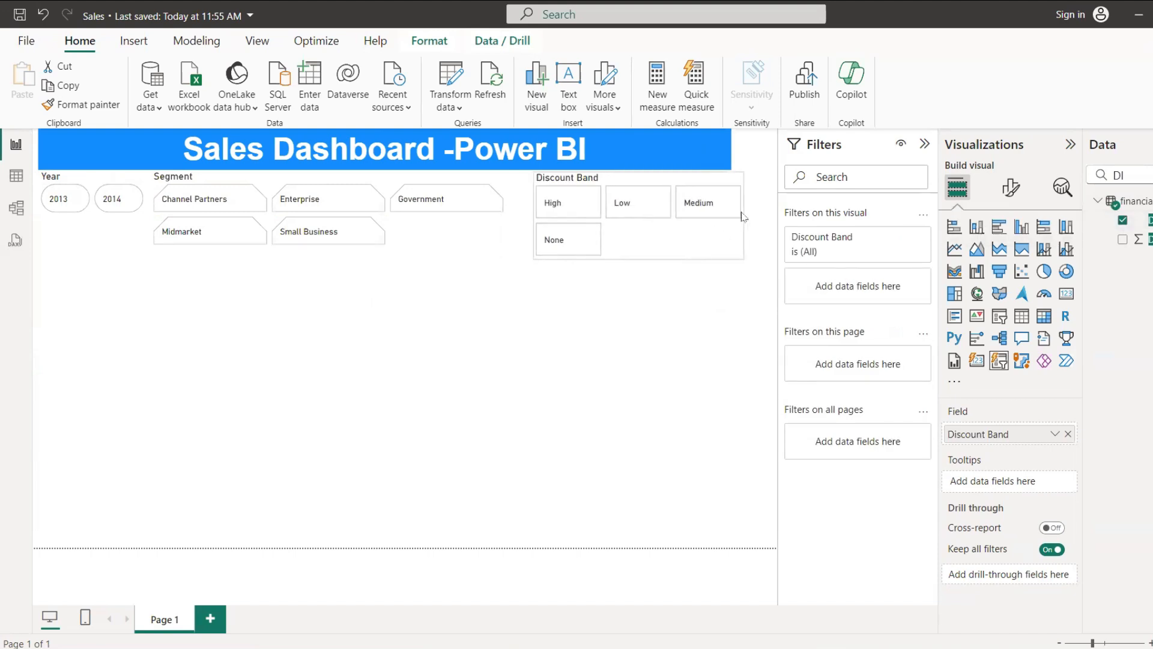
{"action": "left_click_drag", "start_coordinate": [660, 253], "coordinate": [646, 253]}
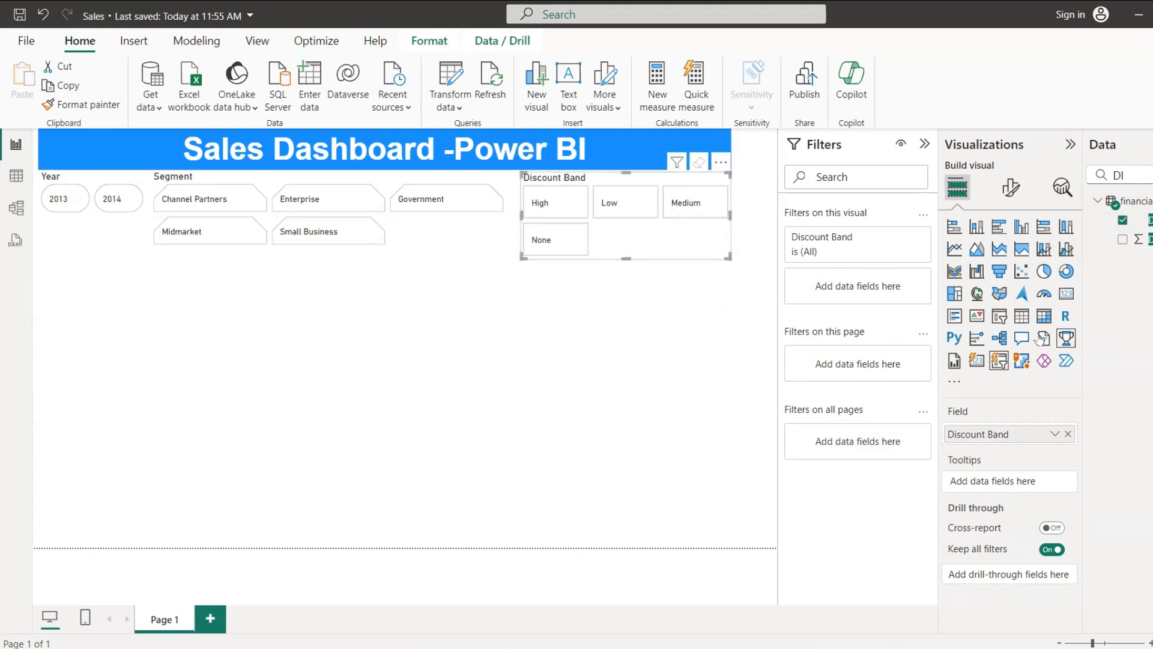
Step: Try the Snipped tab, both top shape on the Discount Band slicer's buttons and compare it with Rectangle
{"action": "left_click", "coordinate": [1013, 188]}
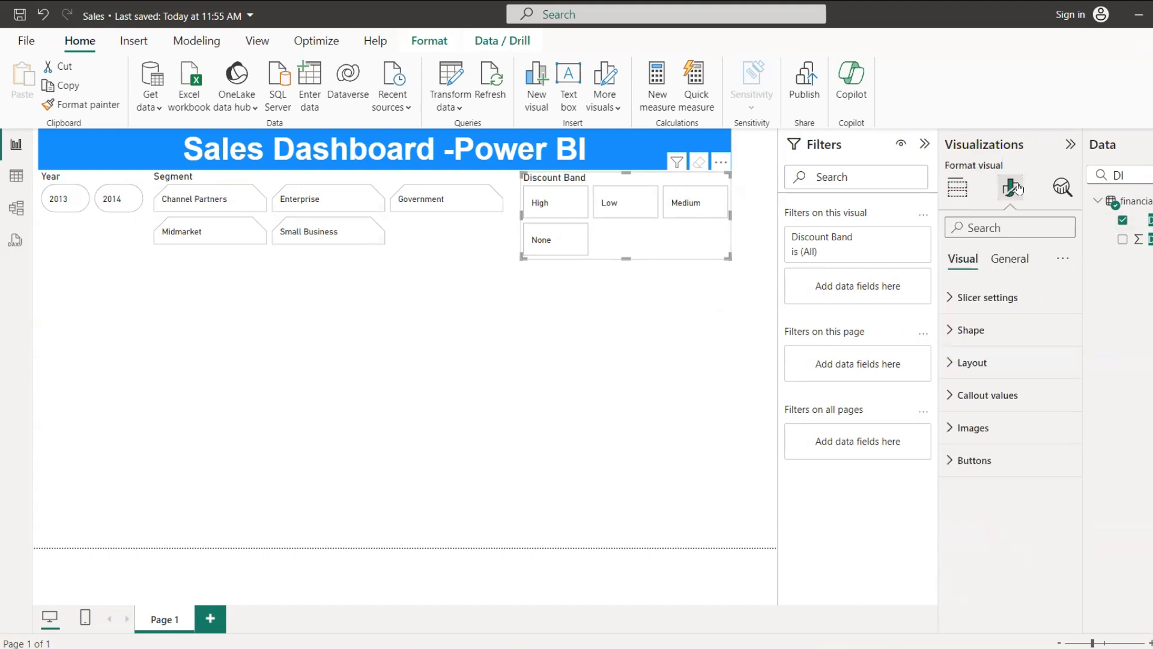
{"action": "left_click", "coordinate": [970, 330]}
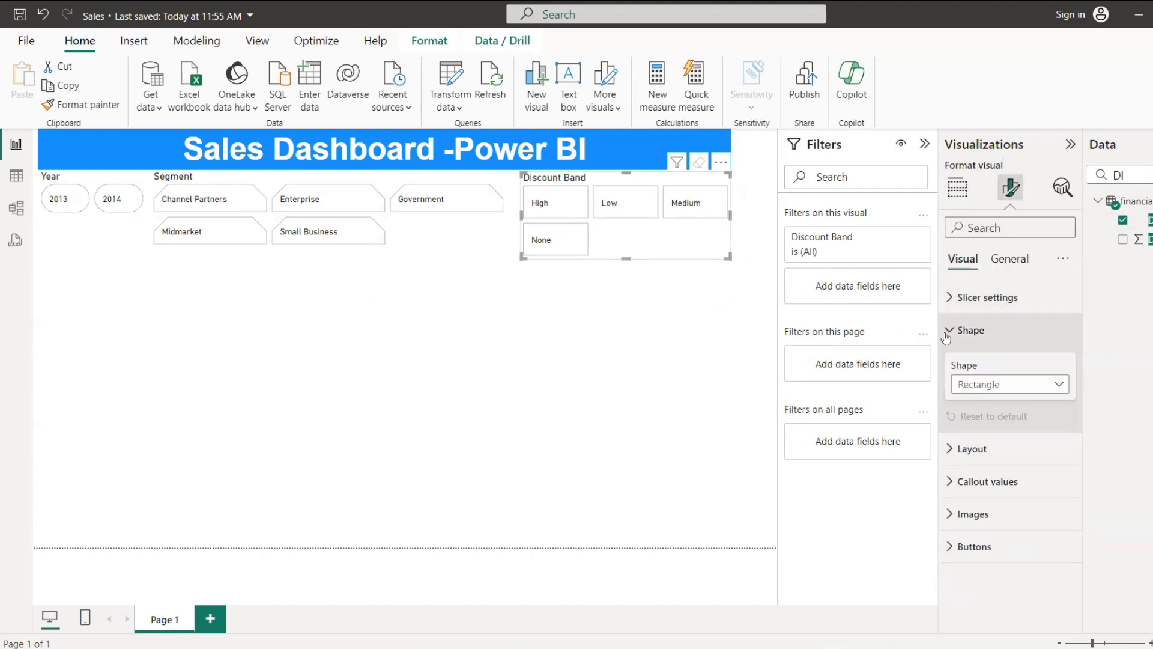
{"action": "left_click", "coordinate": [1013, 389]}
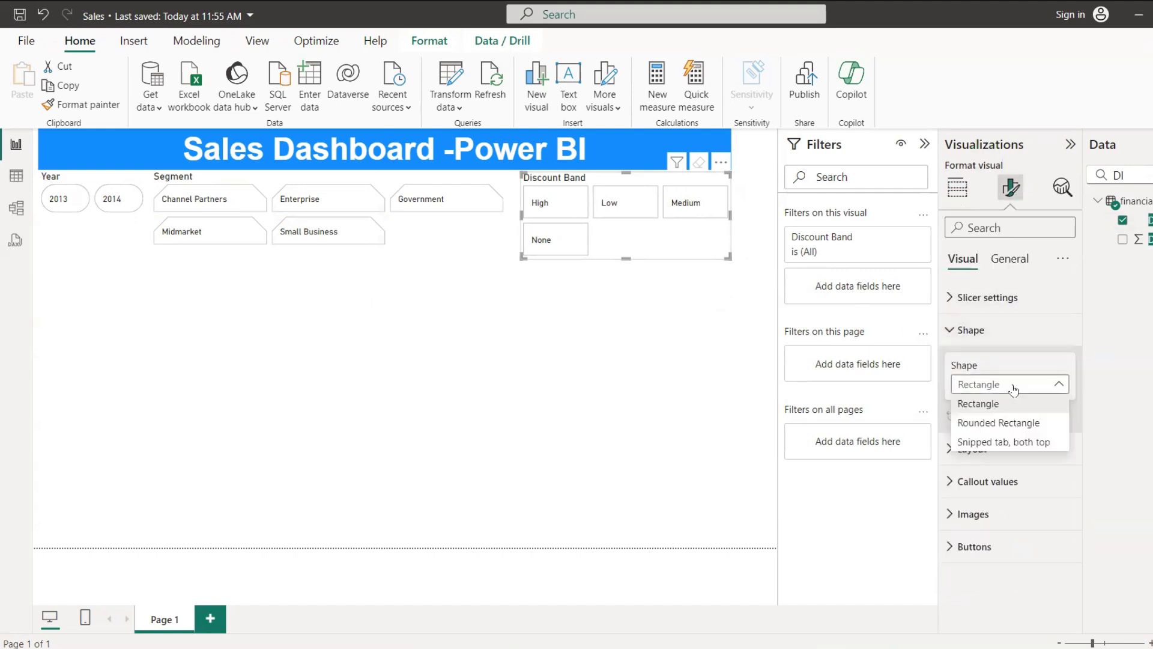
{"action": "left_click", "coordinate": [1003, 443]}
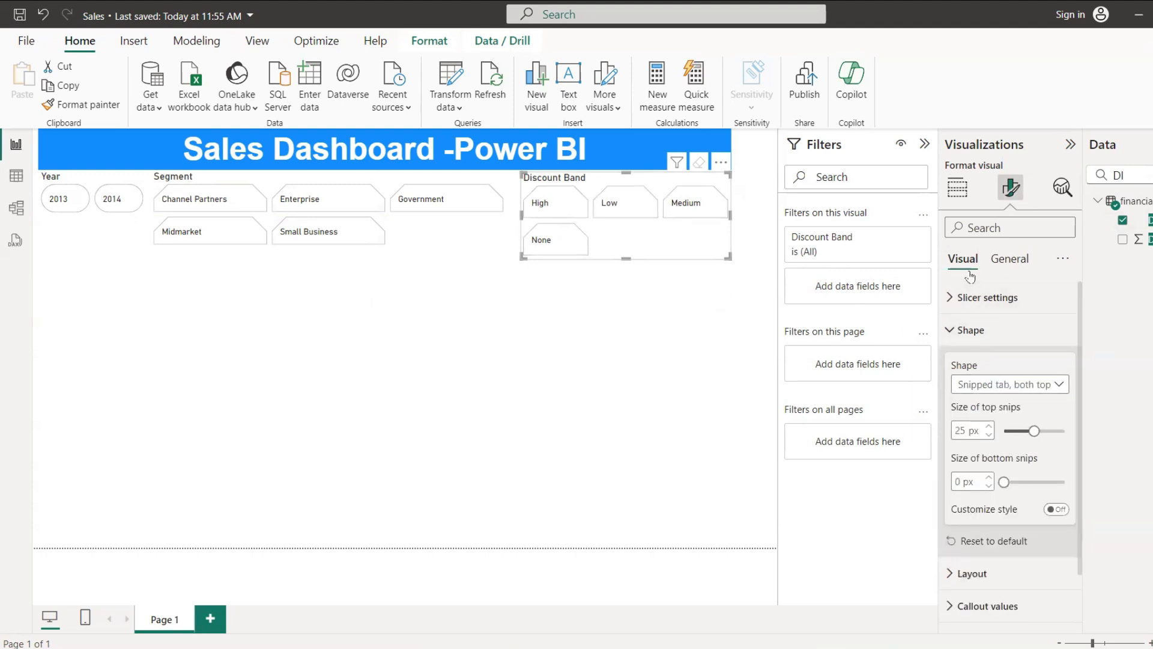
{"action": "left_click", "coordinate": [1012, 385]}
{"action": "left_click", "coordinate": [996, 406]}
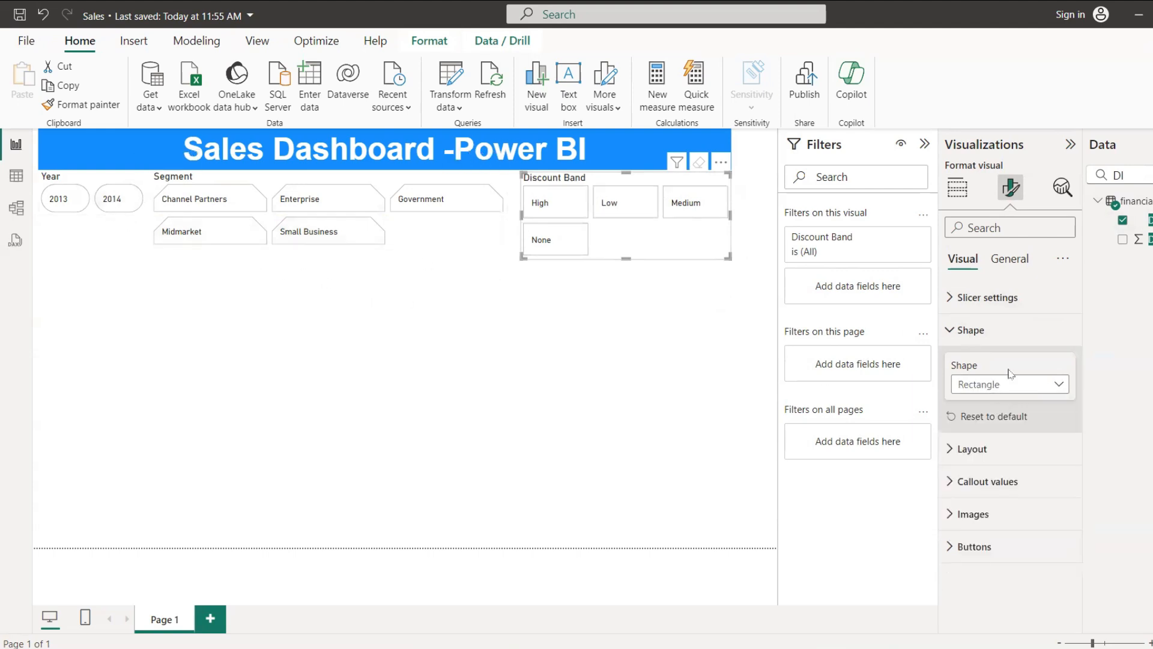
{"action": "left_click", "coordinate": [1012, 390]}
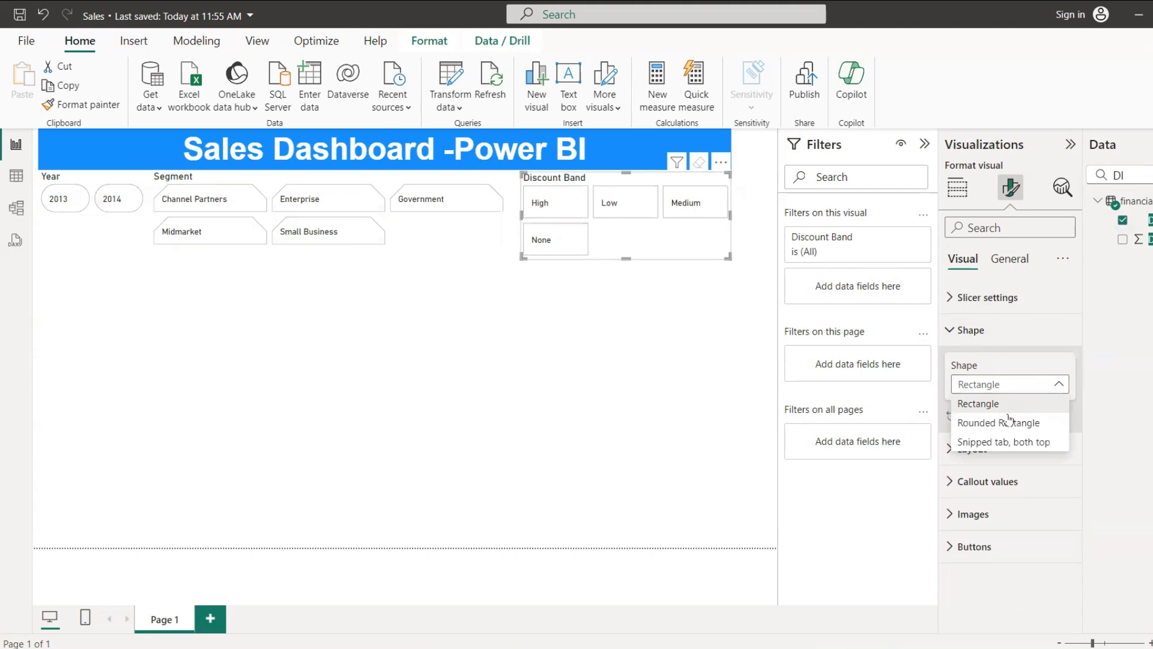
{"action": "left_click", "coordinate": [1009, 443]}
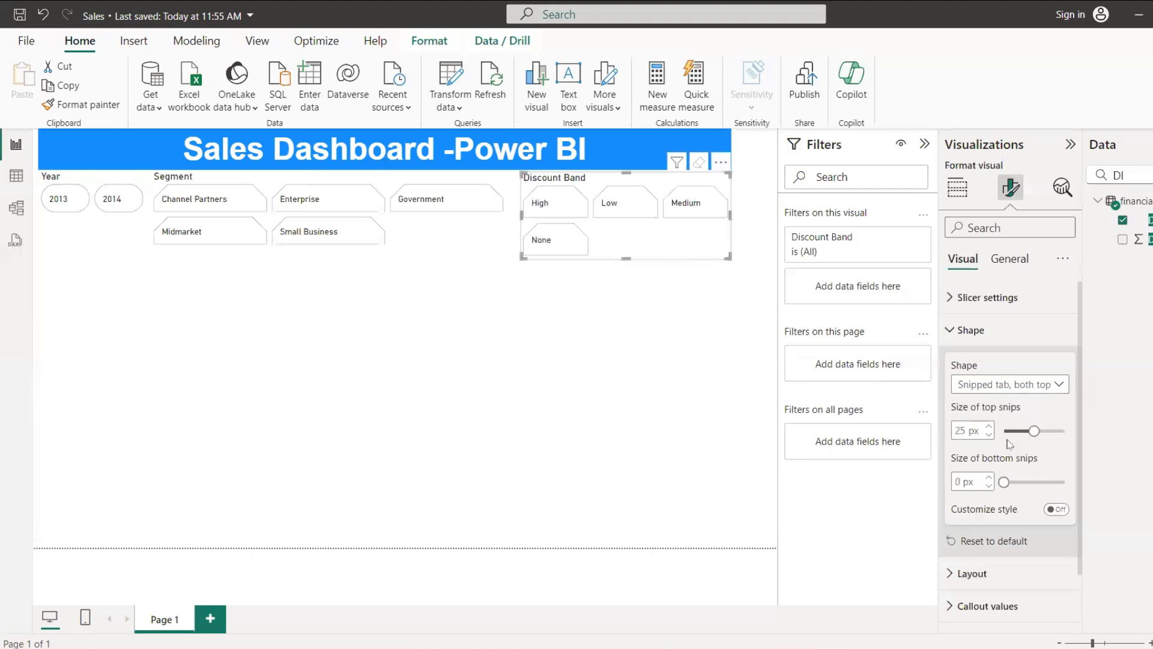
Step: Set the Discount Band slicer's button shape to Rounded Rectangle with customized style and a top left corner of 15 px
{"action": "left_click", "coordinate": [1000, 387]}
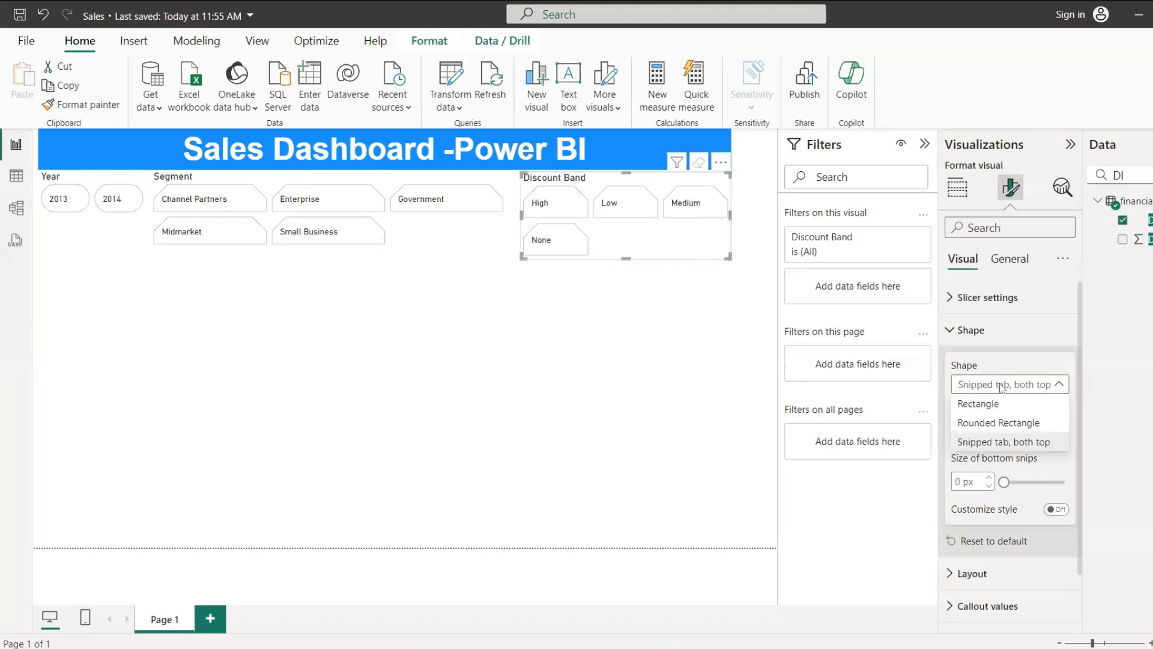
{"action": "left_click", "coordinate": [1000, 427]}
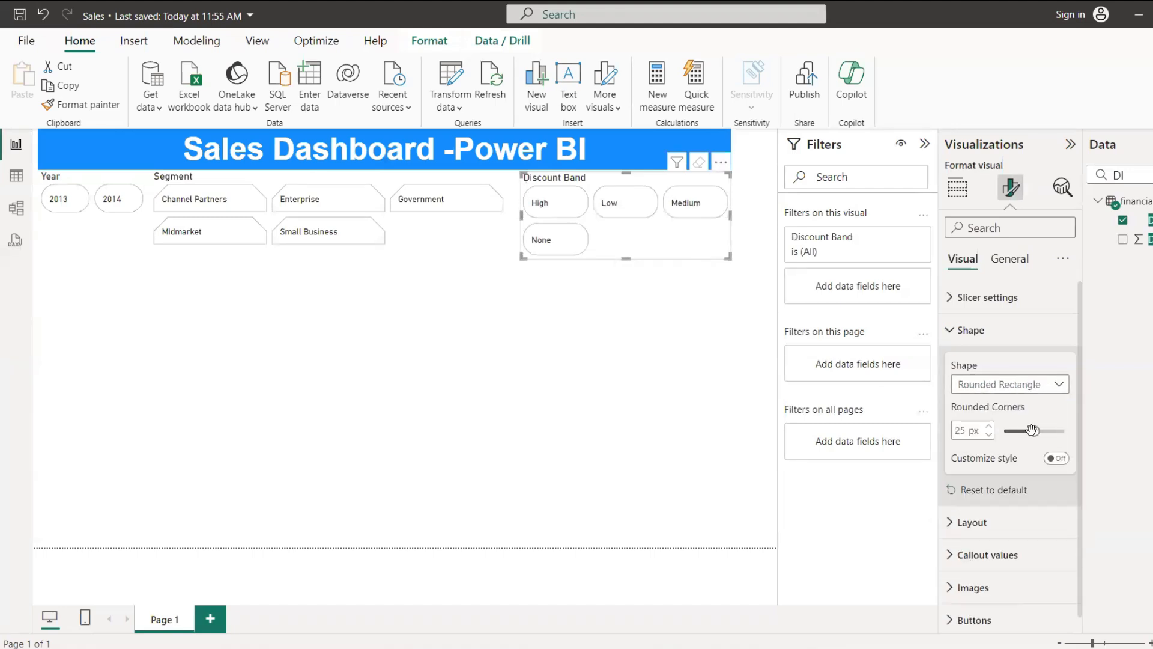
{"action": "left_click_drag", "start_coordinate": [1032, 431], "coordinate": [1016, 433]}
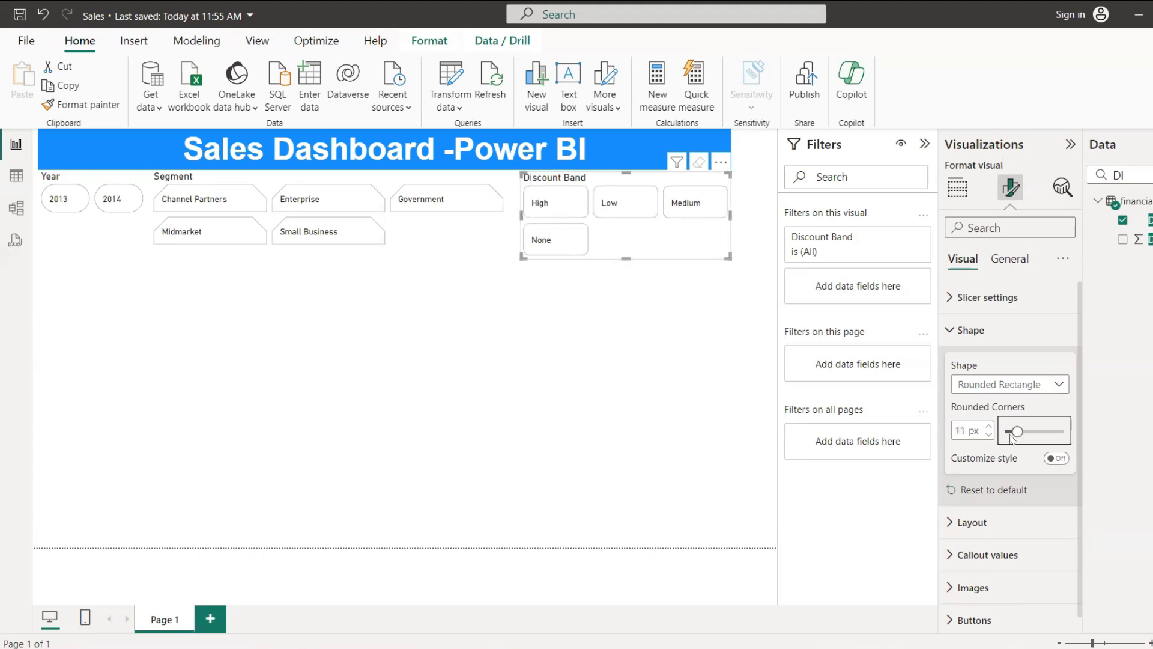
{"action": "left_click", "coordinate": [1060, 458]}
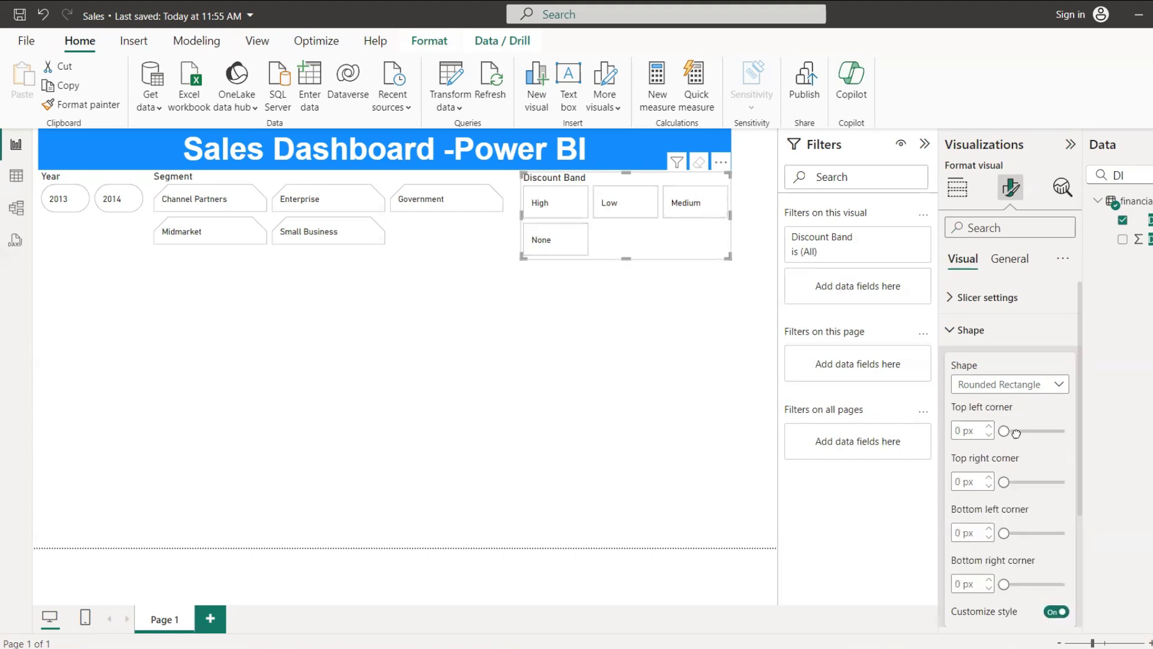
{"action": "mouse_move", "coordinate": [1015, 433]}
{"action": "left_mouse_down"}
{"action": "mouse_move", "coordinate": [1035, 432]}
{"action": "mouse_move", "coordinate": [1022, 437]}
{"action": "left_mouse_up"}
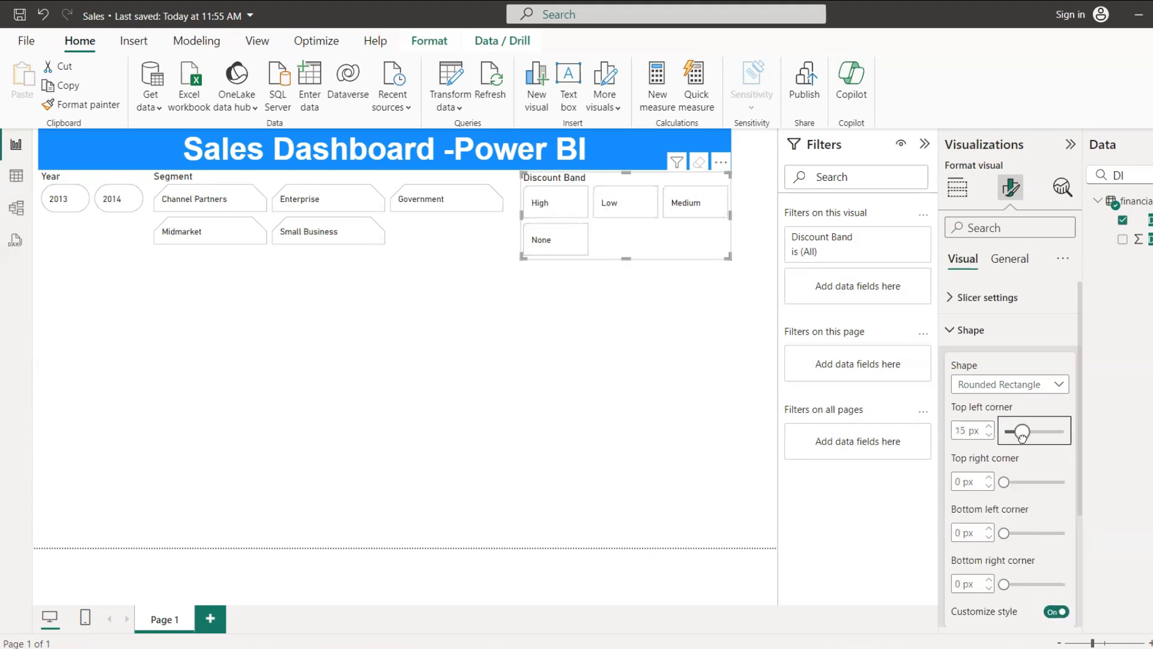
{"action": "left_click", "coordinate": [399, 341]}
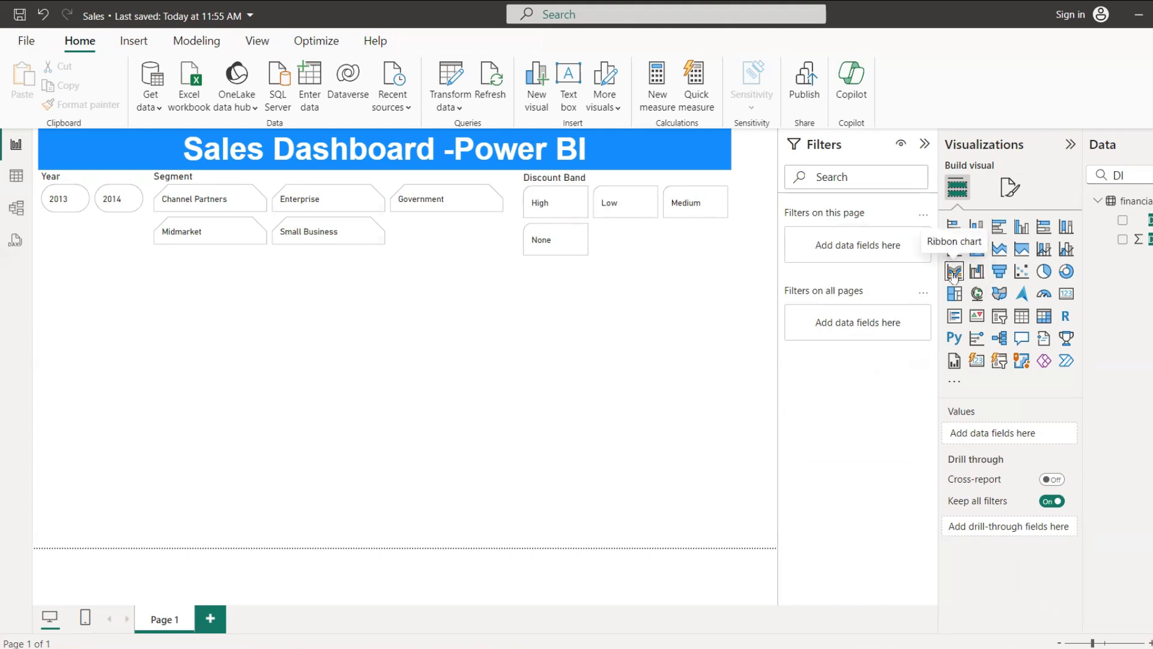
Step: Add a ribbon chart, move it beneath the Year and Segment slicers, and enlarge it
{"action": "left_click", "coordinate": [953, 273]}
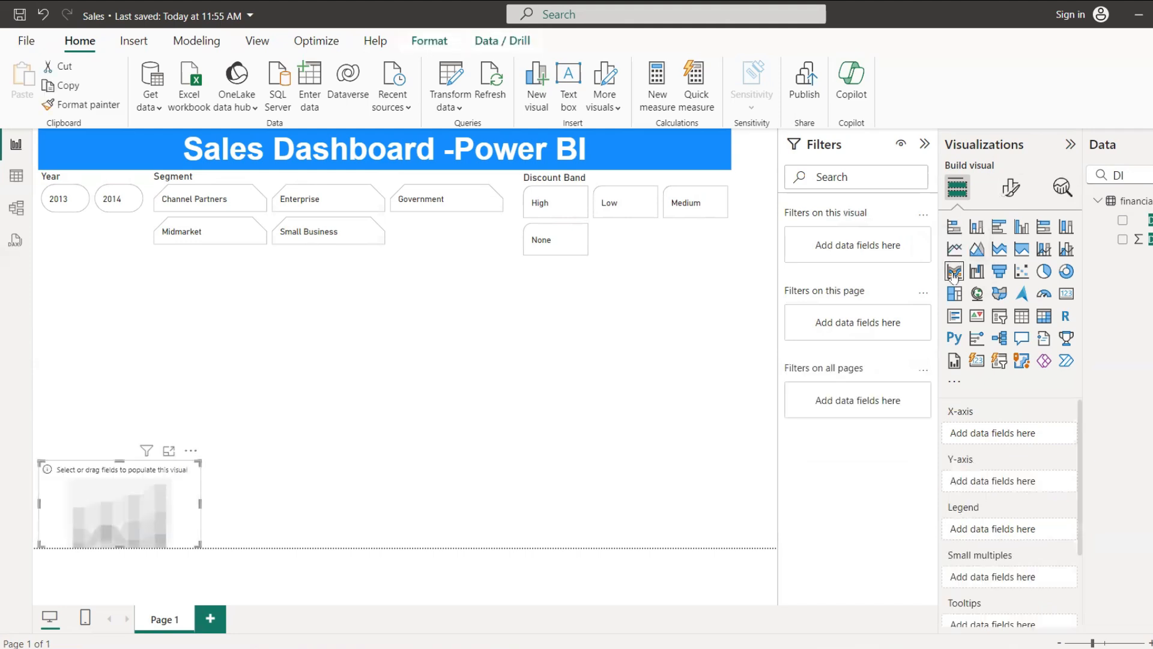
{"action": "left_click_drag", "start_coordinate": [161, 477], "coordinate": [157, 276]}
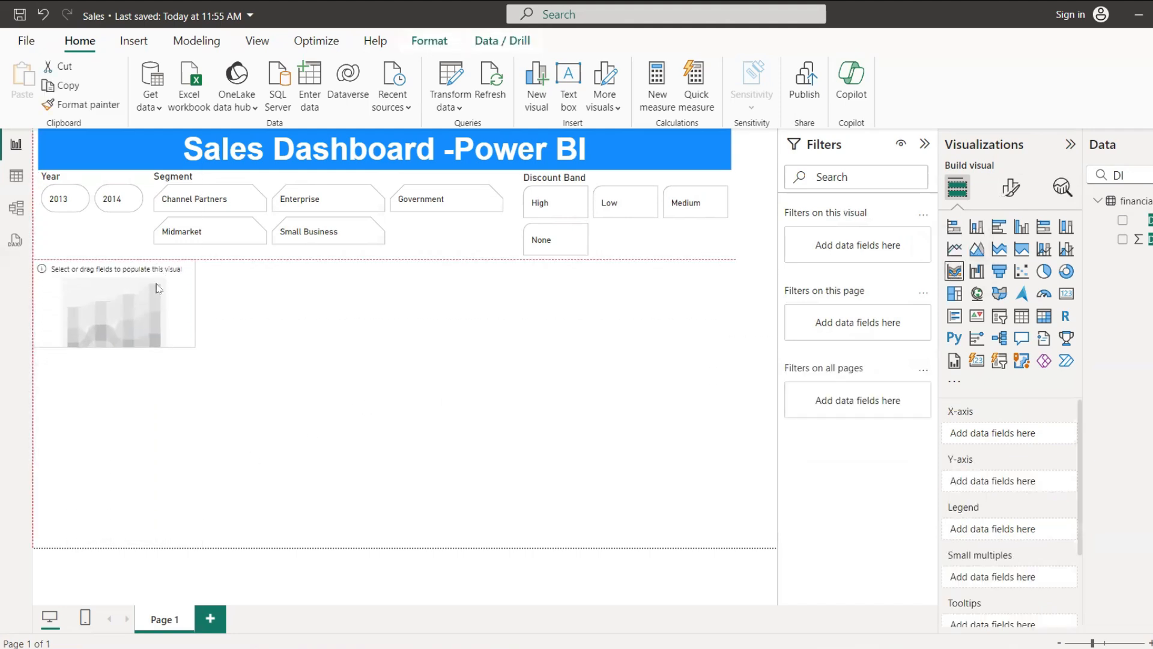
{"action": "left_click_drag", "start_coordinate": [251, 401], "coordinate": [288, 439]}
Step: Search the data fields for SAL and assign Gross Sales to the ribbon chart's Y-axis and X-axis
{"action": "left_click", "coordinate": [1133, 175]}
{"action": "key", "text": "BackSpace"}
{"action": "key", "text": "BackSpace"}
{"action": "type", "text": "YE"}
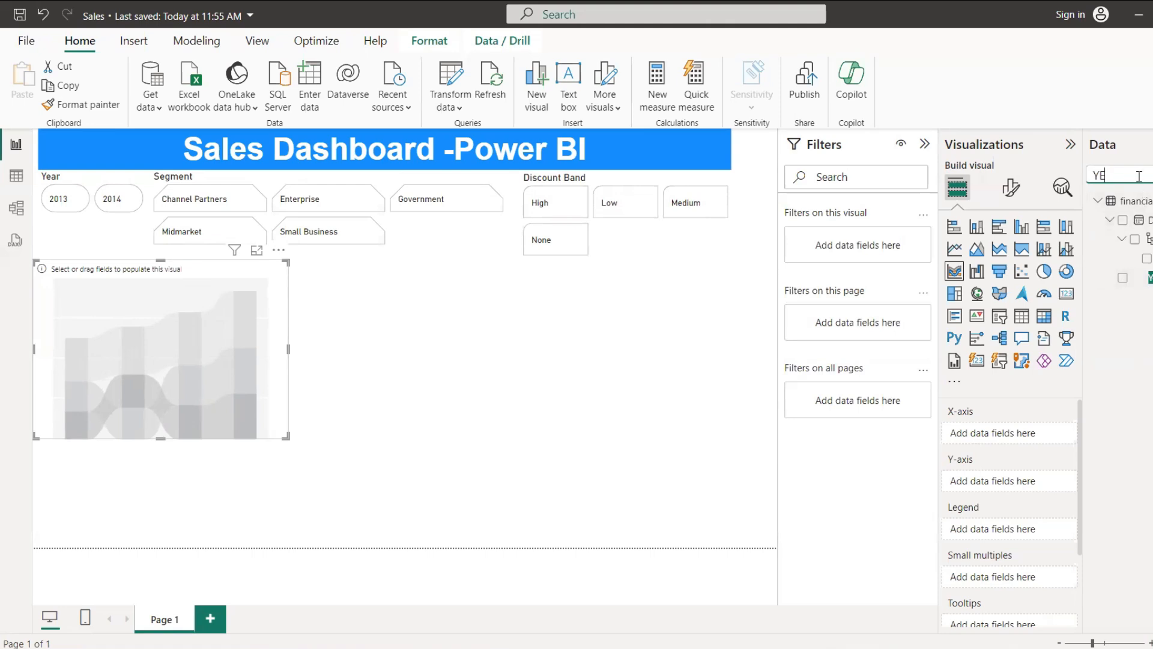
{"action": "key", "text": "BackSpace"}
{"action": "key", "text": "BackSpace"}
{"action": "type", "text": "SAL"}
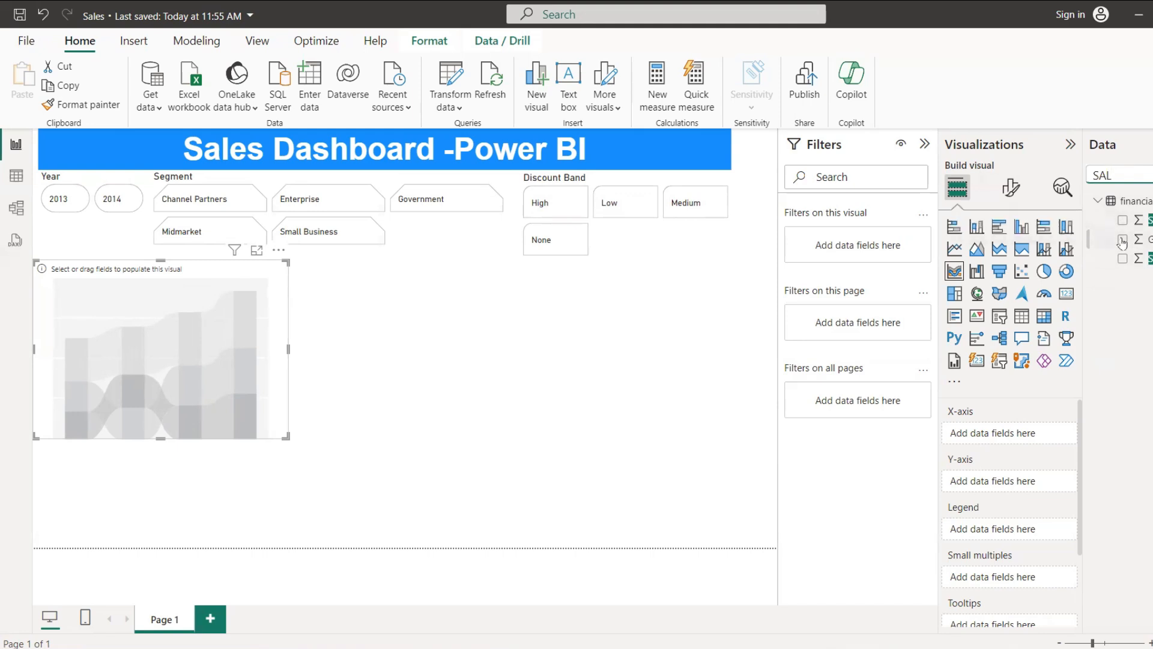
{"action": "left_click", "coordinate": [1122, 240]}
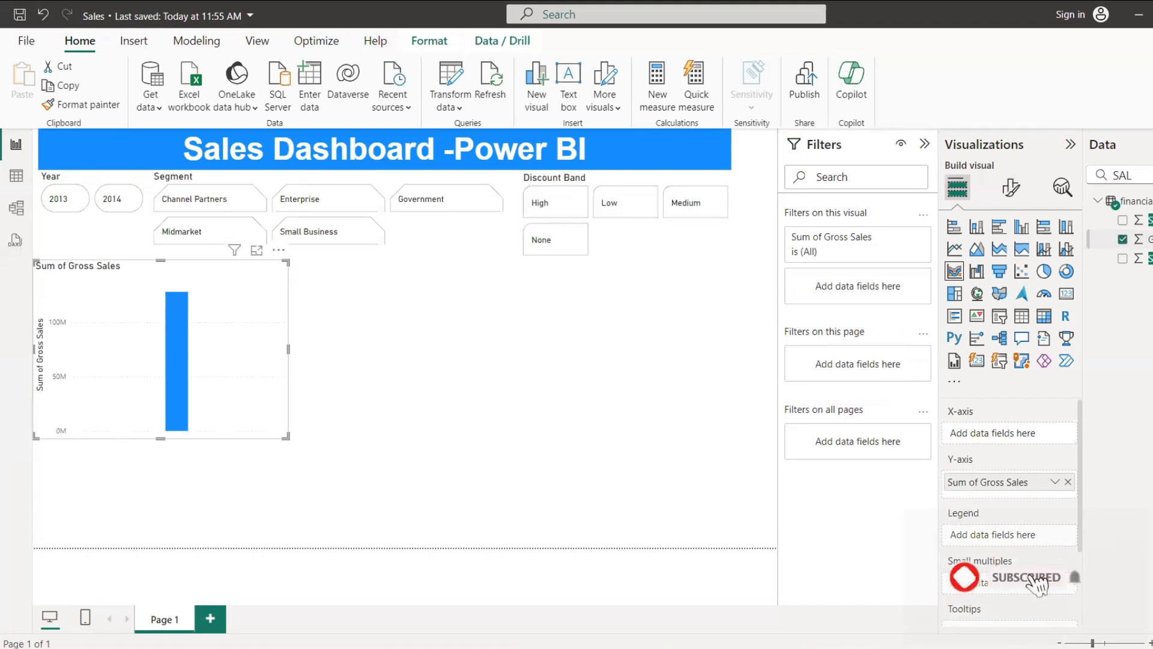
{"action": "left_click_drag", "start_coordinate": [1141, 240], "coordinate": [1037, 434]}
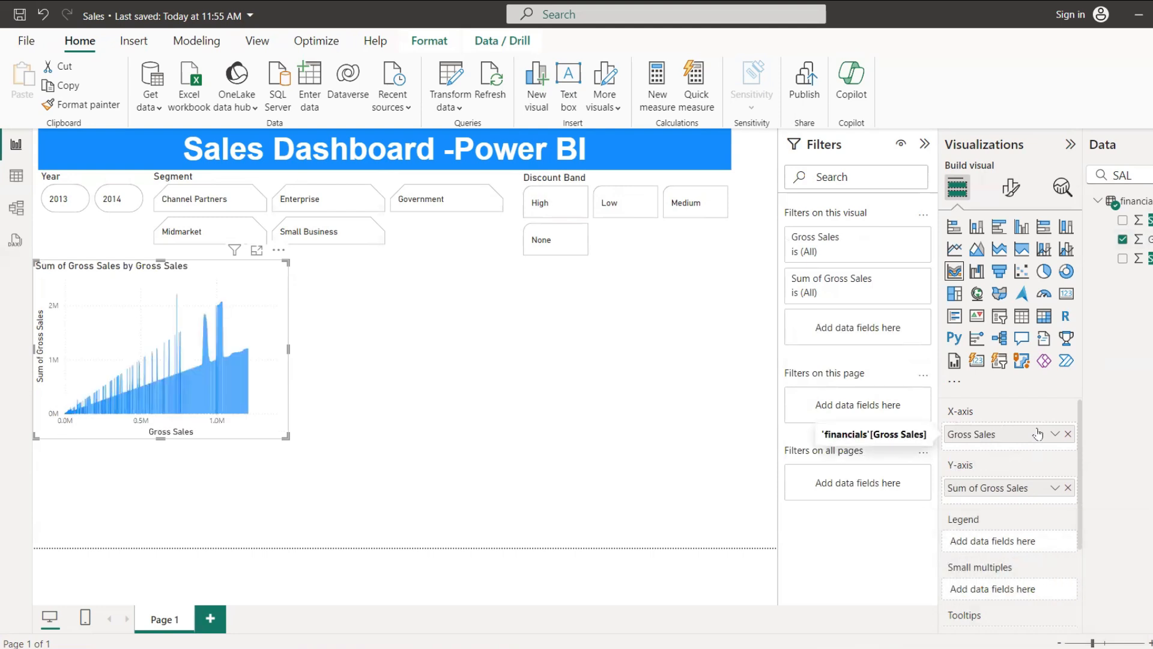
Step: Remove both Gross Sales entries from the ribbon chart and reassign the field to the X-axis and the Y-axis
{"action": "left_click", "coordinate": [1068, 488]}
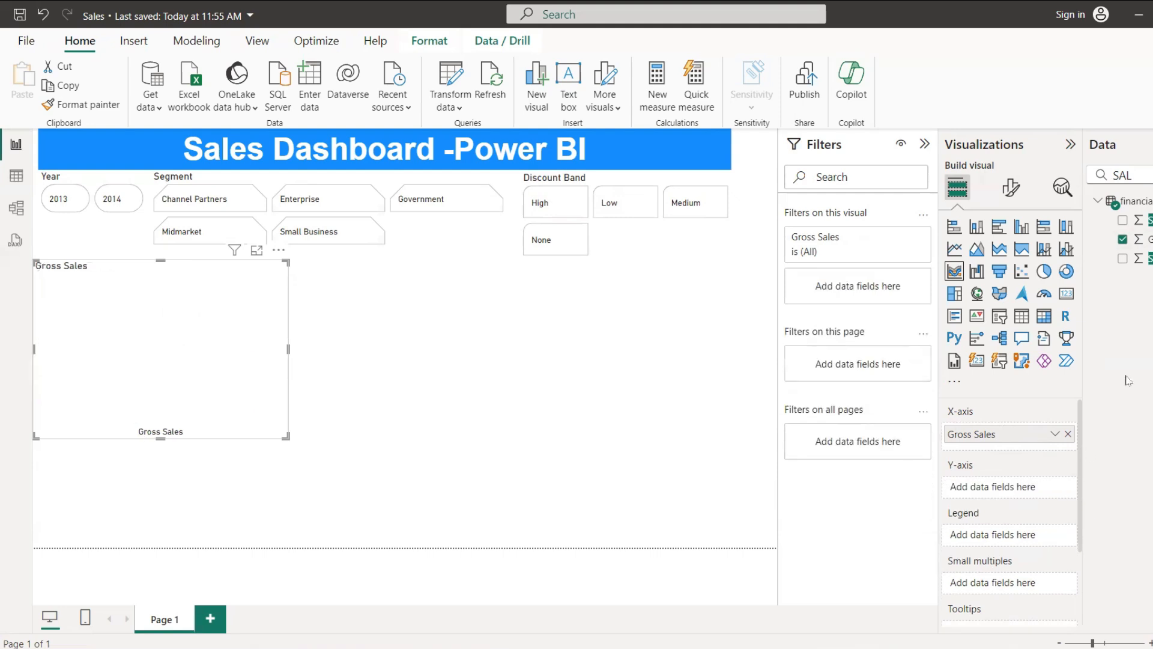
{"action": "left_click", "coordinate": [1068, 434]}
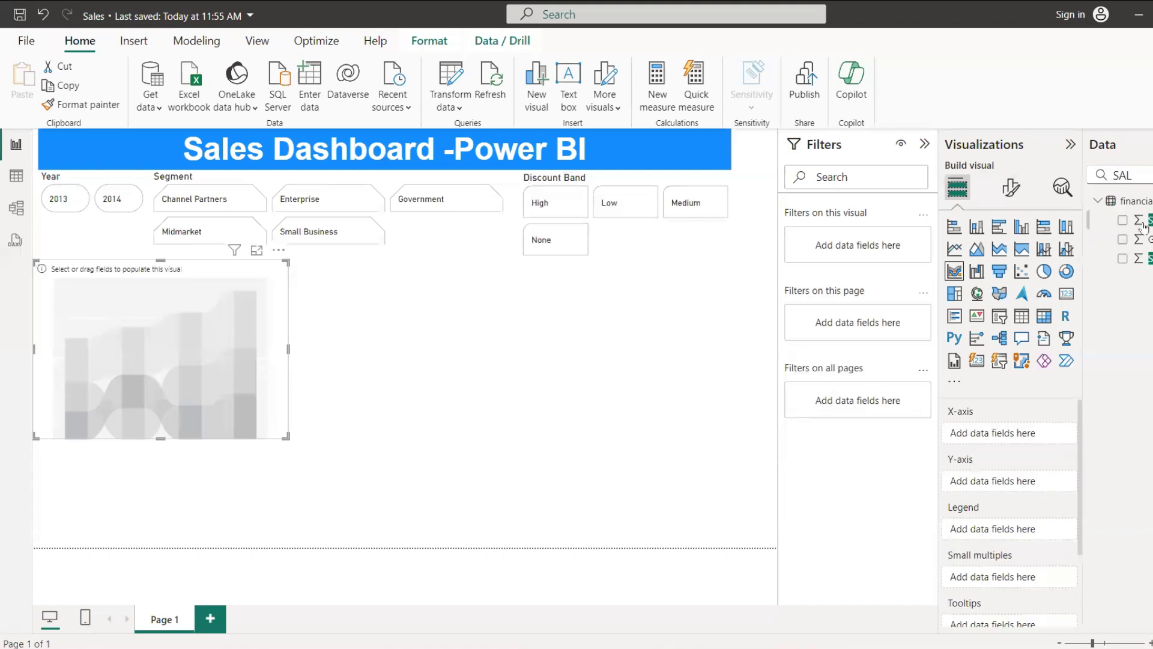
{"action": "left_click_drag", "start_coordinate": [1152, 240], "coordinate": [1020, 435]}
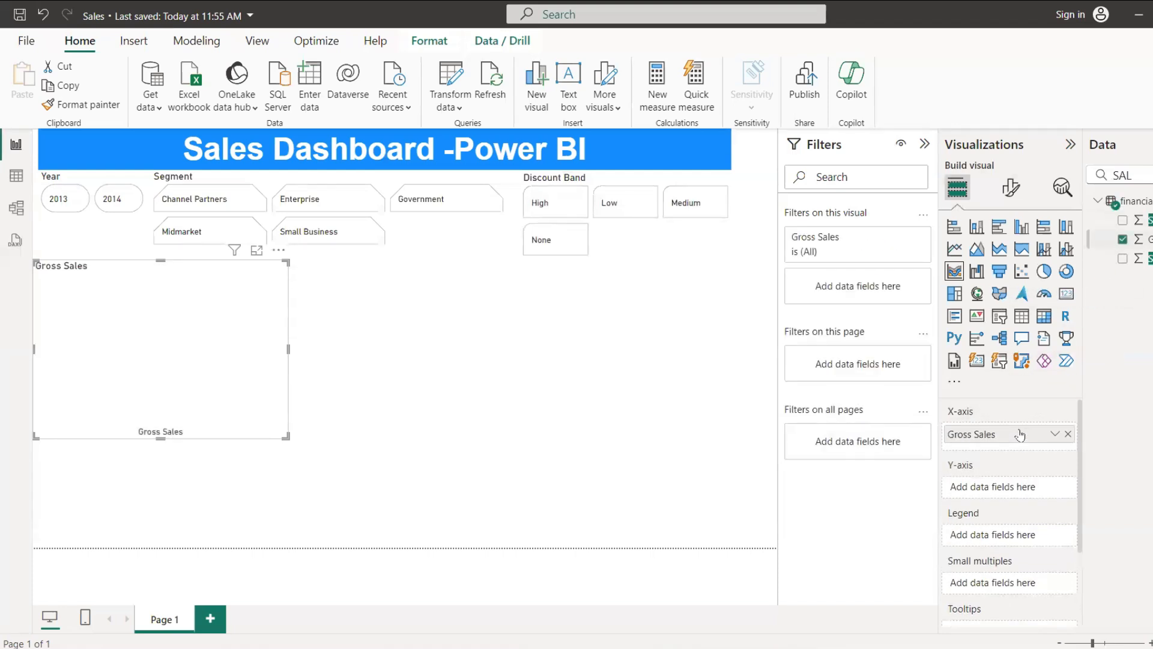
{"action": "left_click_drag", "start_coordinate": [1150, 246], "coordinate": [1013, 486]}
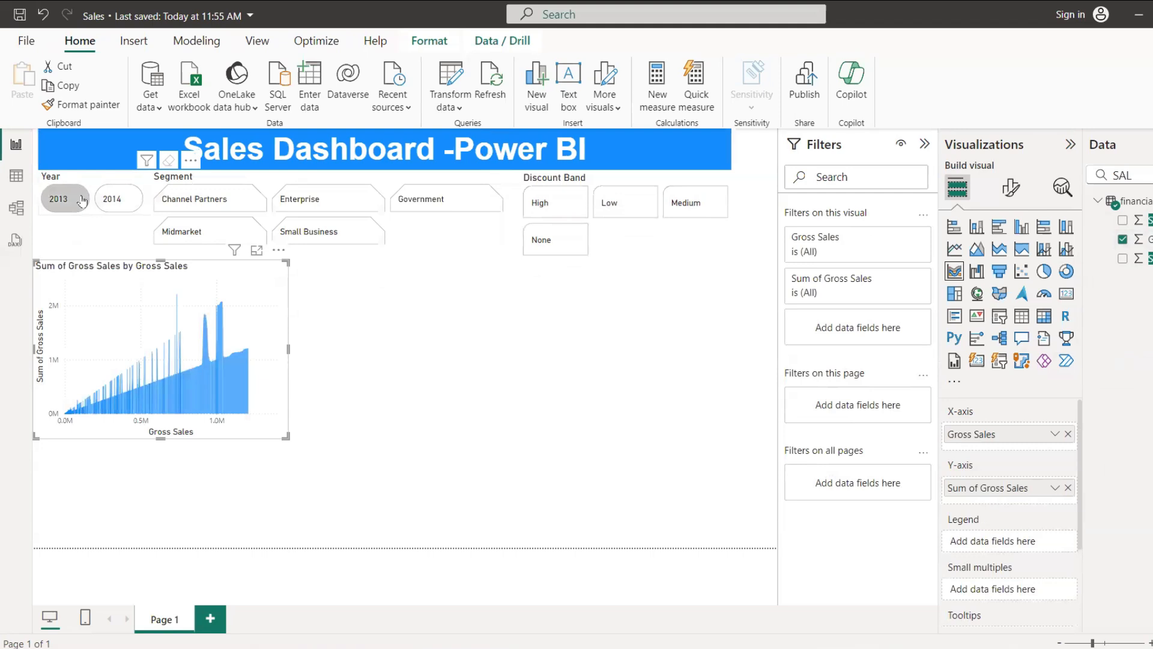
Step: Try the Year slicer with 2013, and filter the ribbon chart to 2014 and the Channel Partners segment
{"action": "left_click", "coordinate": [83, 201]}
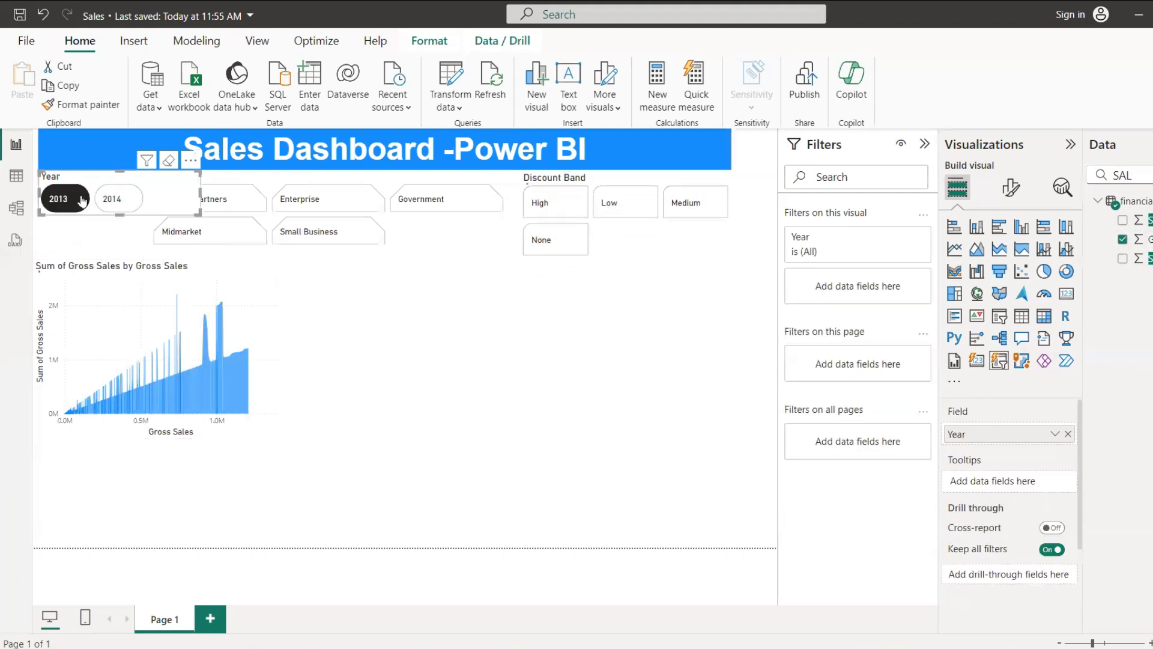
{"action": "left_click", "coordinate": [118, 202]}
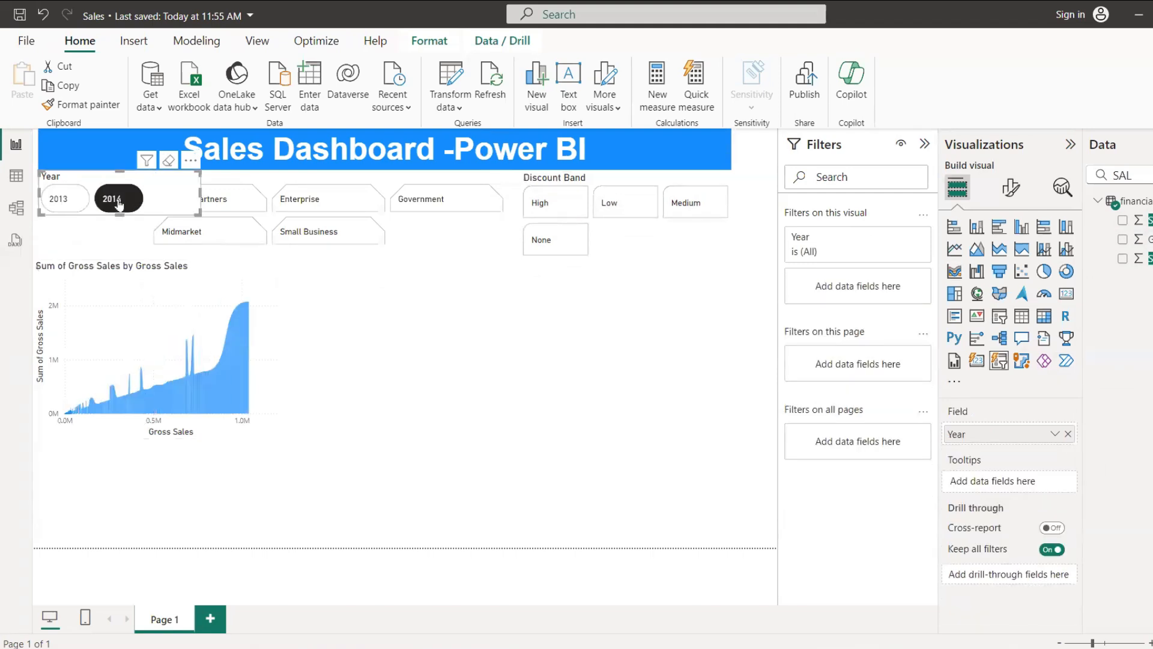
{"action": "left_click", "coordinate": [231, 201]}
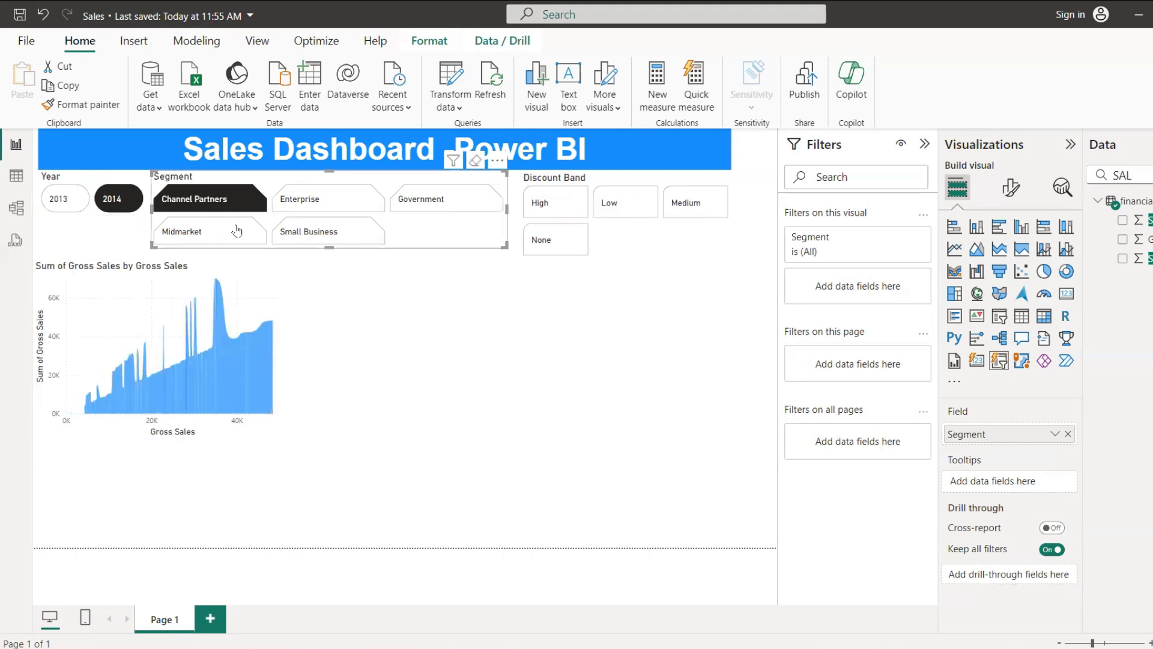
Step: Select Continuous as the X-axis type in the ribbon chart's format settings
{"action": "left_click", "coordinate": [94, 272]}
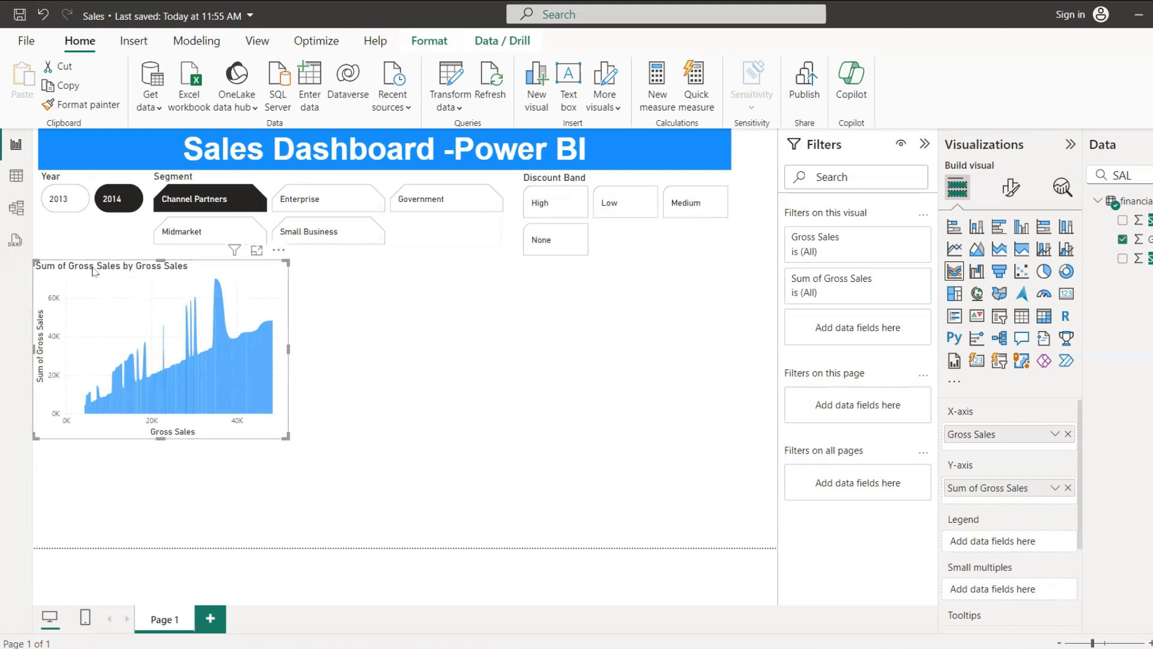
{"action": "left_click", "coordinate": [1009, 191]}
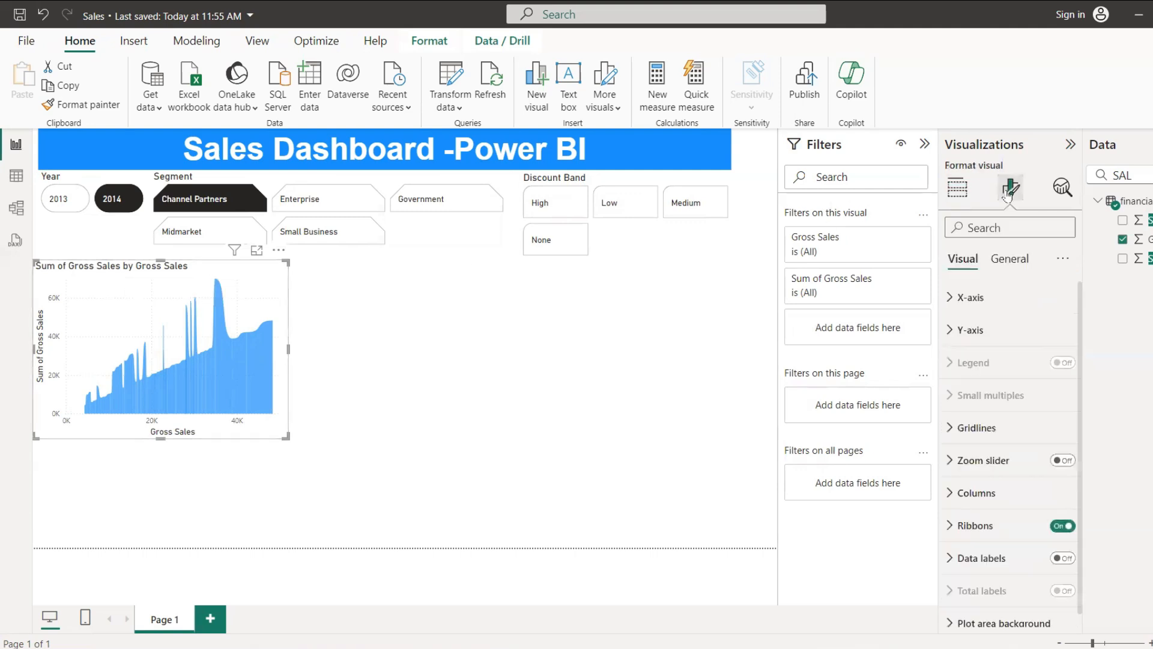
{"action": "left_click", "coordinate": [953, 302]}
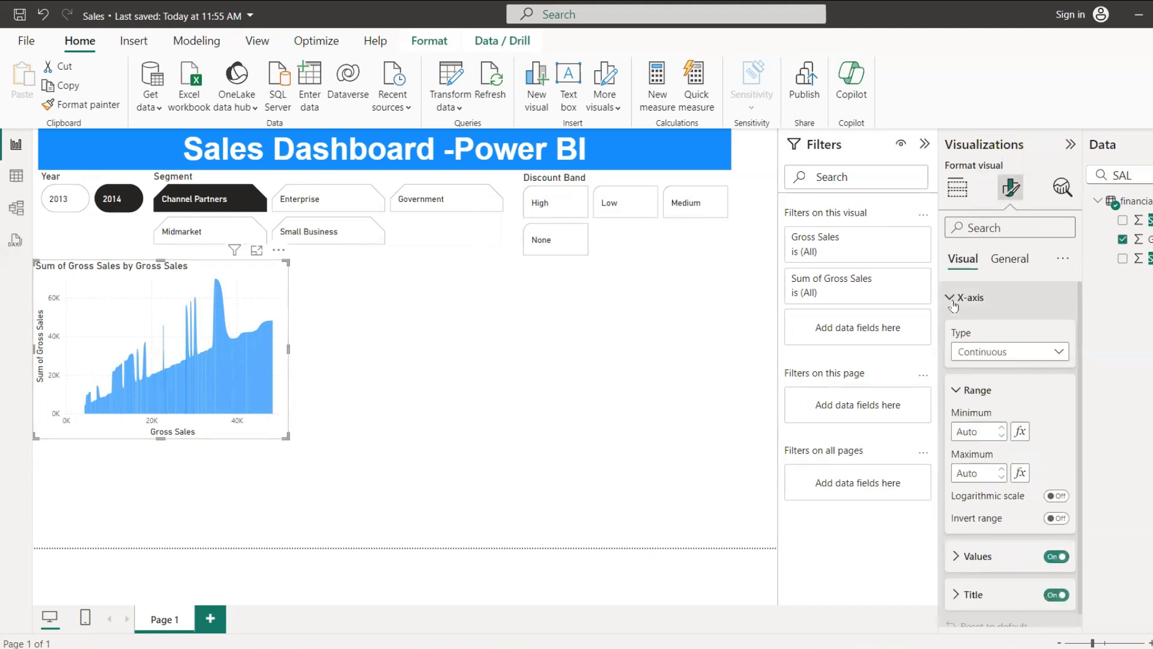
{"action": "left_click", "coordinate": [1048, 356]}
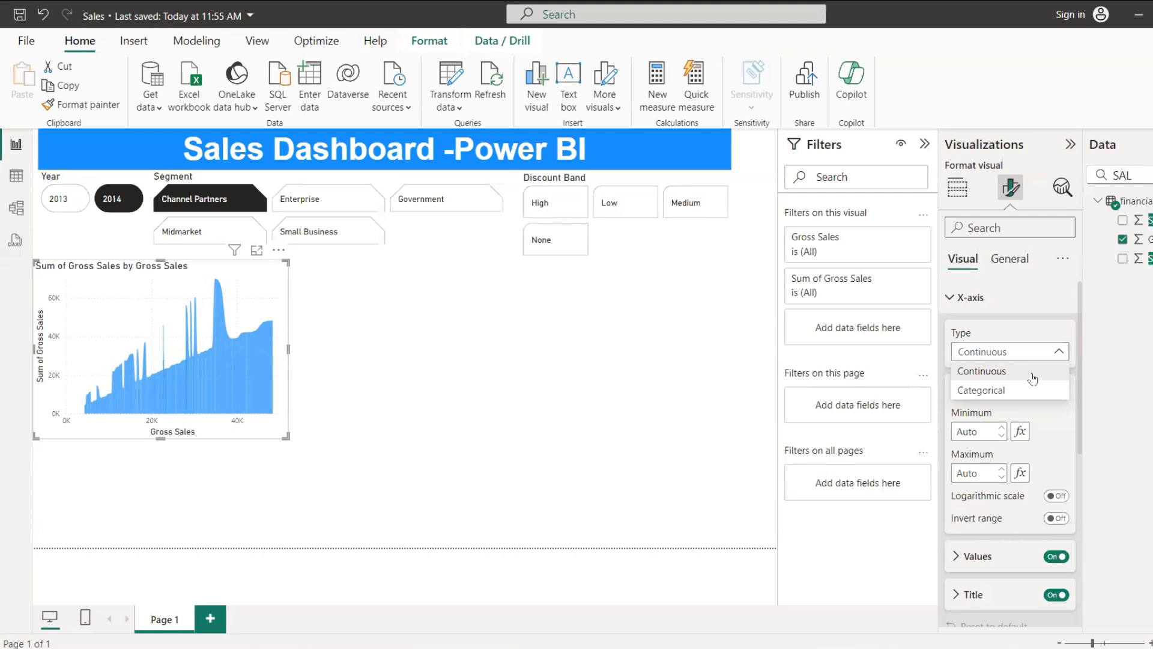
{"action": "left_click", "coordinate": [1032, 377]}
Step: Try Sales as the ribbon chart's X-axis title text and clear the title text
{"action": "scroll", "coordinate": [1045, 381], "scroll_direction": "down", "scroll_amount": 5}
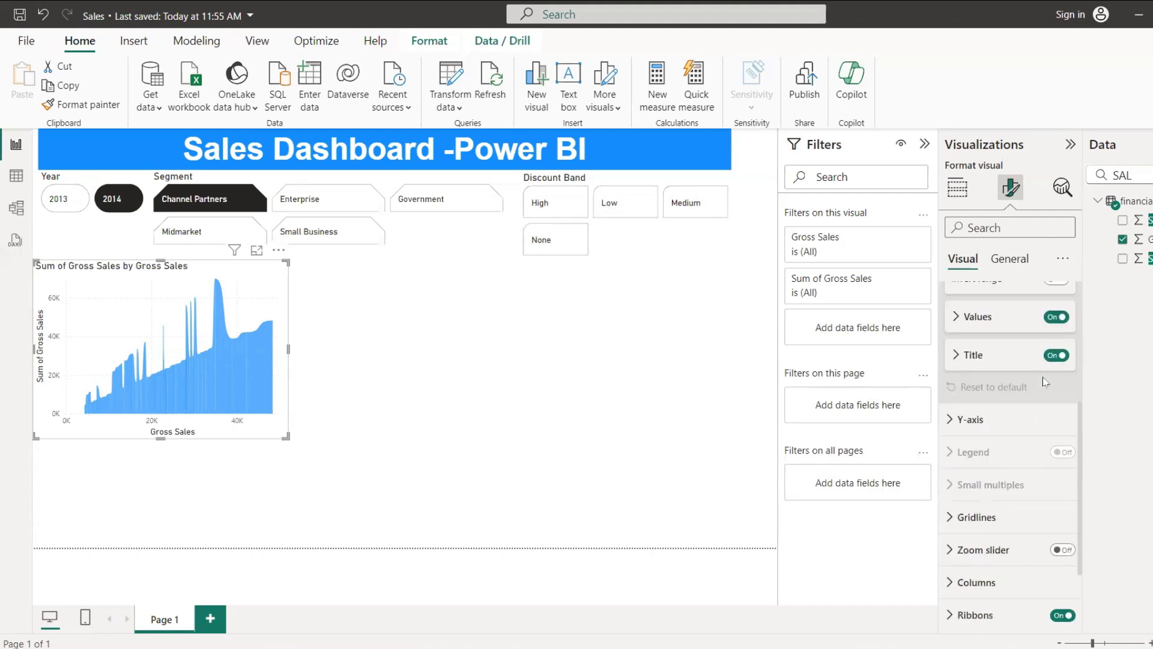
{"action": "left_click", "coordinate": [957, 355]}
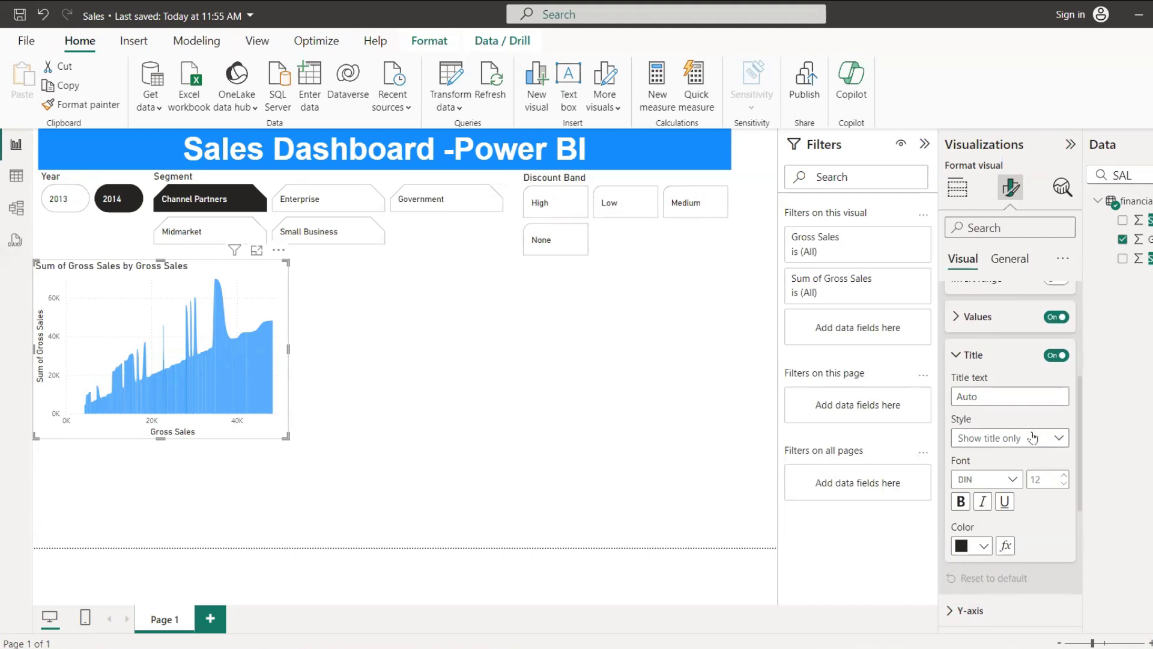
{"action": "scroll", "coordinate": [1023, 400], "scroll_direction": "down", "scroll_amount": 1}
{"action": "left_click", "coordinate": [998, 318]}
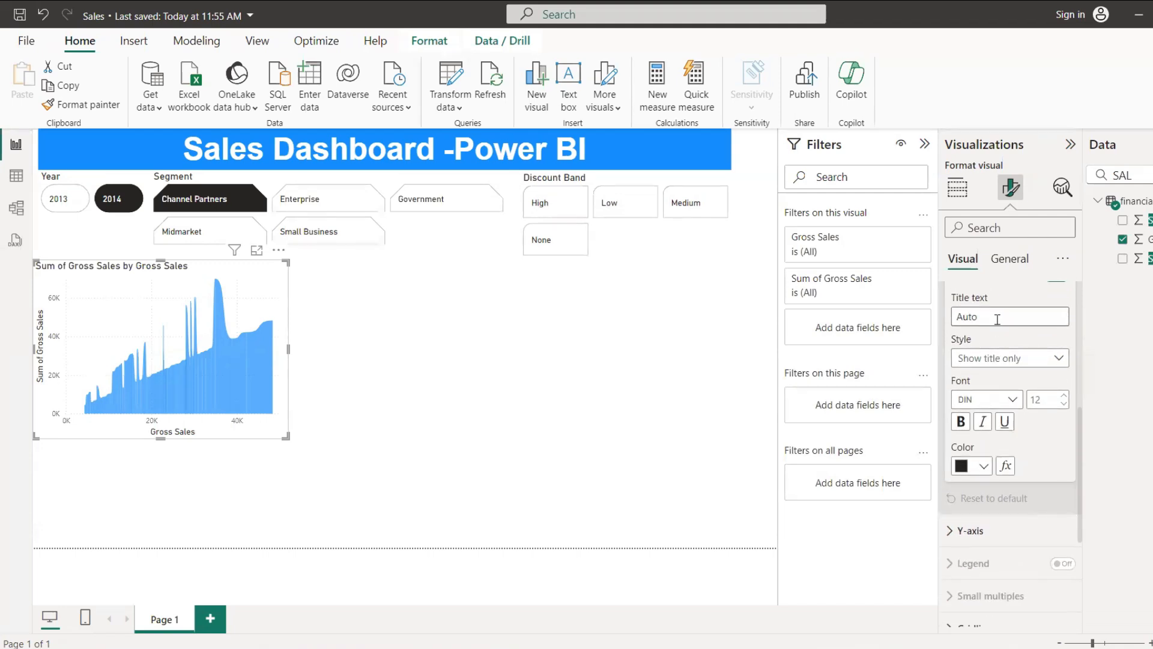
{"action": "type", "text": "a"}
{"action": "key", "text": "BackSpace"}
{"action": "type", "text": "sAL"}
{"action": "key", "text": "BackSpace"}
{"action": "key", "text": "BackSpace"}
{"action": "key", "text": "BackSpace"}
{"action": "type", "text": "Sales"}
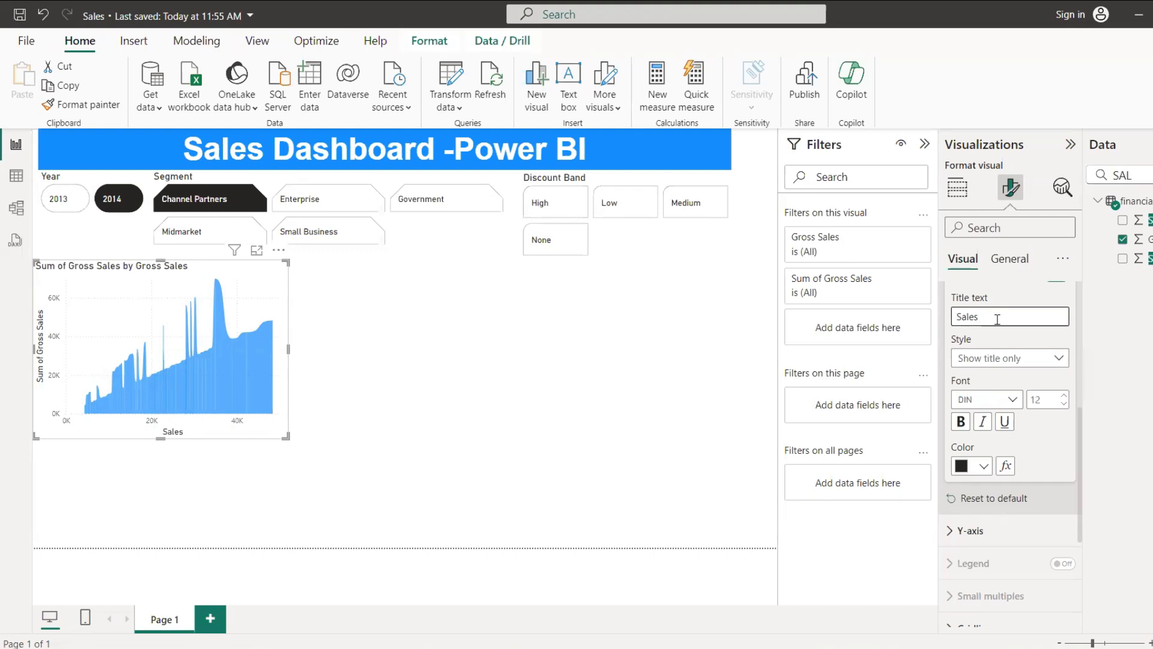
{"action": "key", "text": "BackSpace"}
{"action": "scroll", "coordinate": [1012, 341], "scroll_direction": "up", "scroll_amount": 2}
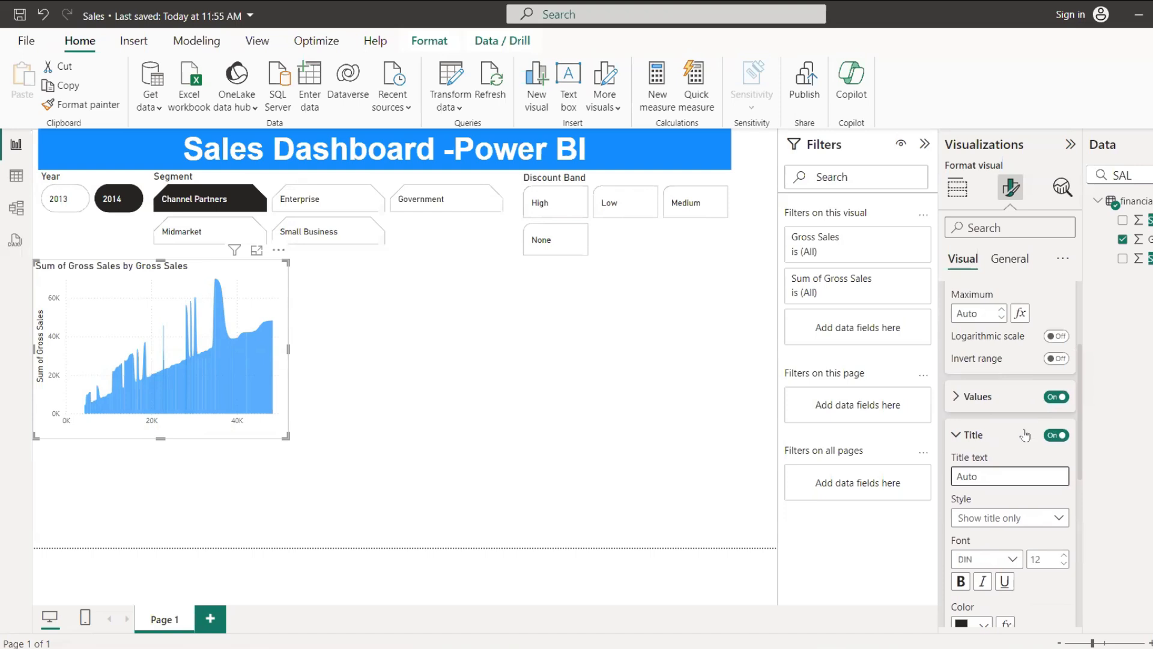
Step: Open the ribbon chart's general title settings and switch the title off and back on
{"action": "left_click", "coordinate": [968, 440]}
{"action": "scroll", "coordinate": [985, 443], "scroll_direction": "down", "scroll_amount": 3}
{"action": "scroll", "coordinate": [985, 442], "scroll_direction": "up", "scroll_amount": 5}
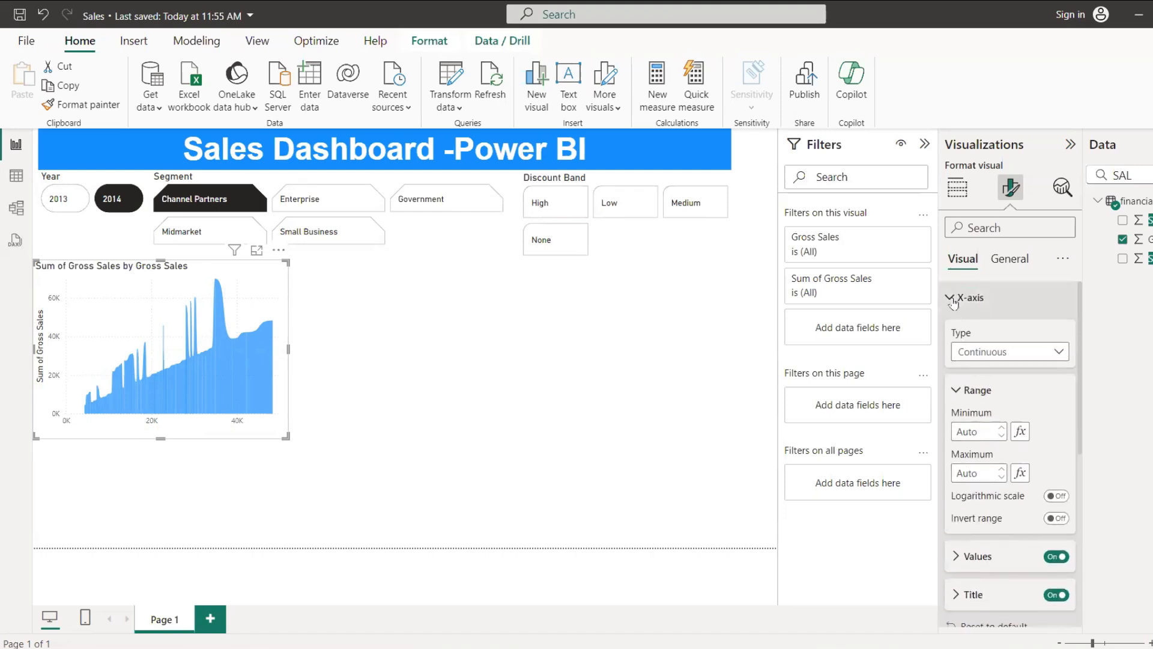
{"action": "left_click", "coordinate": [955, 298]}
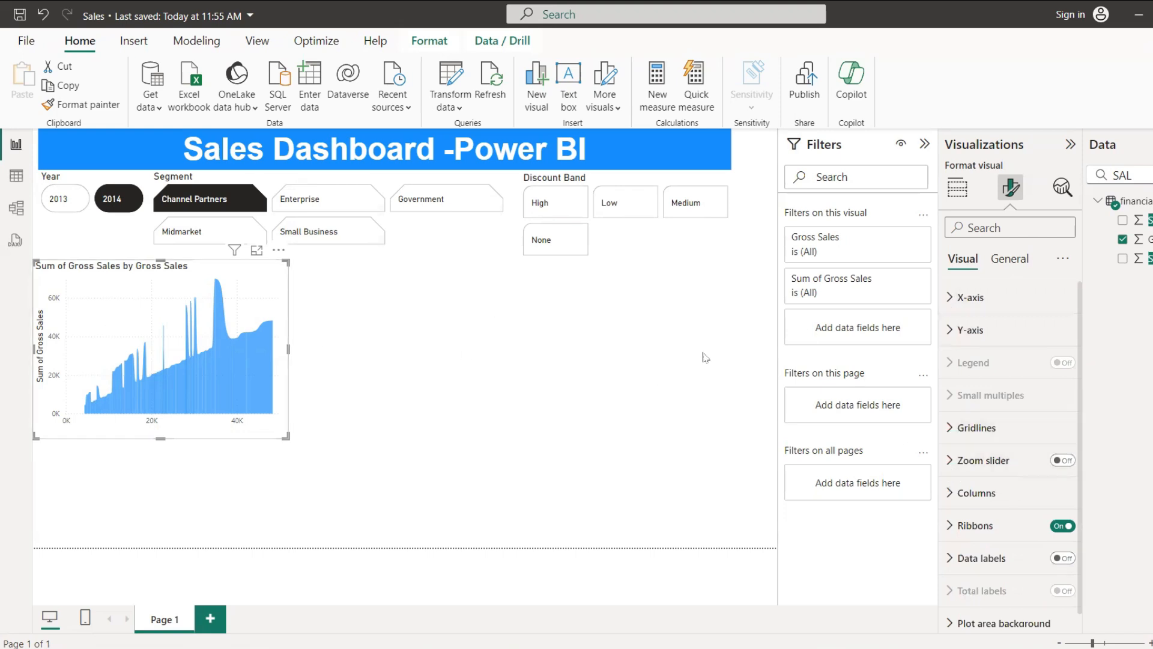
{"action": "left_click", "coordinate": [1014, 260]}
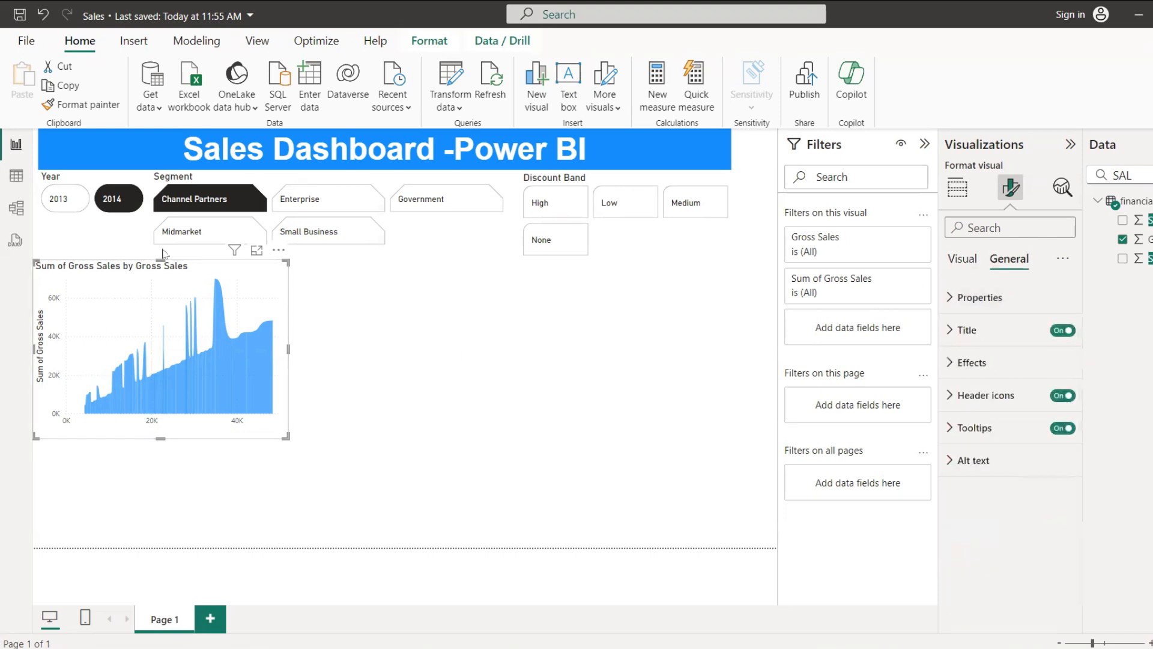
{"action": "left_click", "coordinate": [955, 331]}
{"action": "left_click", "coordinate": [1062, 330]}
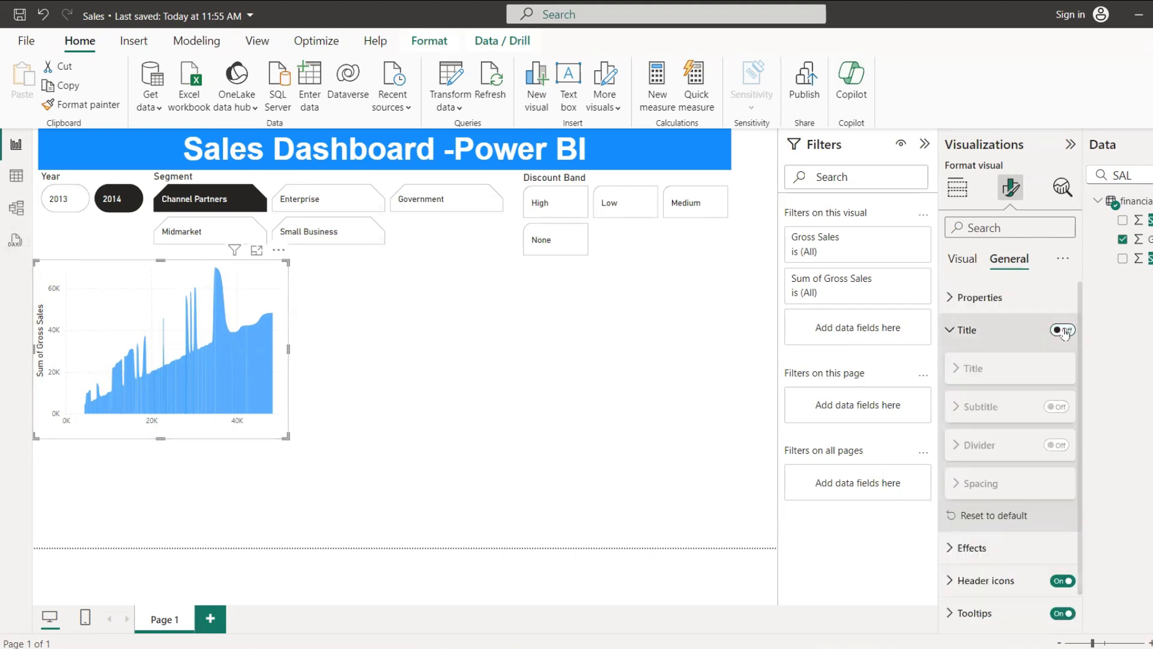
{"action": "left_click", "coordinate": [1063, 330]}
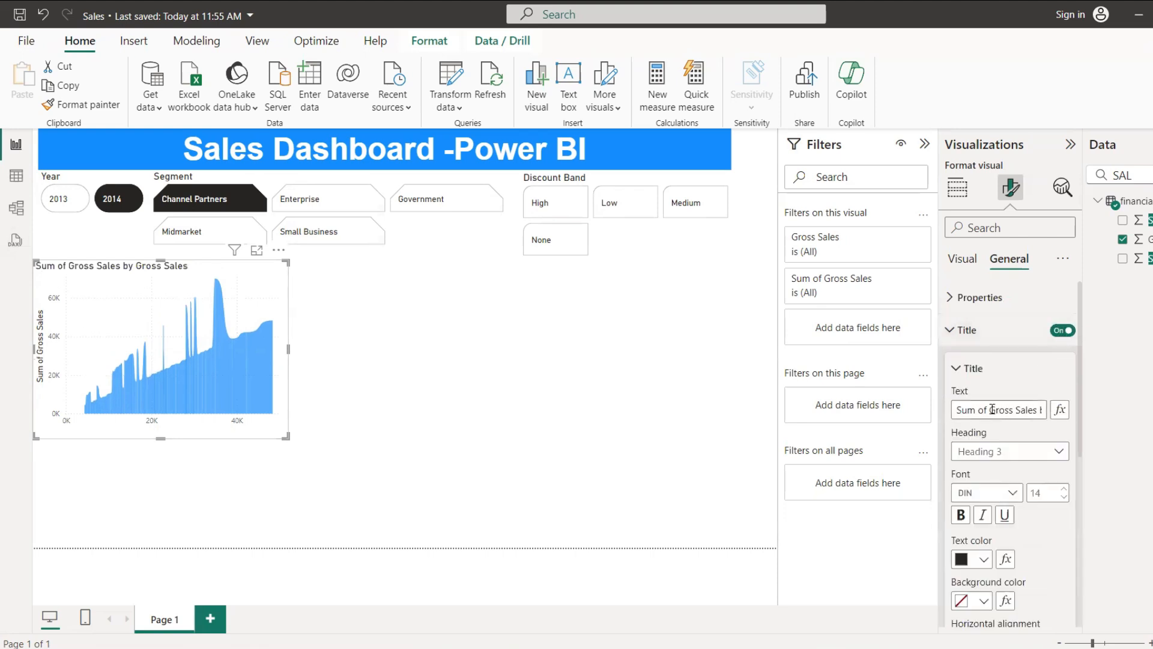
Step: Shorten the ribbon chart's title text to Gross Sales
{"action": "left_click", "coordinate": [993, 409]}
{"action": "left_click", "coordinate": [988, 409]}
{"action": "key", "text": "shift+Home"}
{"action": "key", "text": "BackSpace"}
{"action": "type", "text": "0"}
{"action": "key", "text": "BackSpace"}
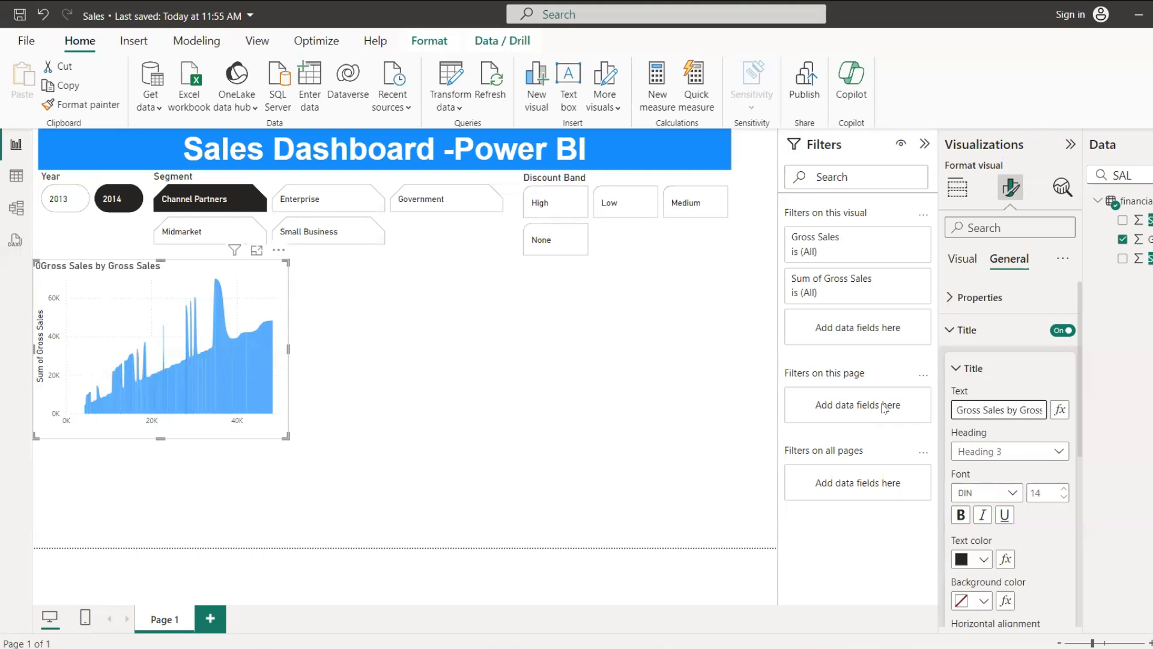
{"action": "key", "text": "End"}
{"action": "key", "text": "BackSpace"}
{"action": "key", "text": "BackSpace"}
{"action": "key", "text": "BackSpace"}
{"action": "key", "text": "BackSpace"}
{"action": "key", "text": "BackSpace"}
{"action": "key", "text": "BackSpace"}
{"action": "key", "text": "BackSpace"}
{"action": "key", "text": "BackSpace"}
{"action": "key", "text": "BackSpace"}
{"action": "key", "text": "BackSpace"}
{"action": "key", "text": "BackSpace"}
{"action": "key", "text": "BackSpace"}
{"action": "key", "text": "BackSpace"}
{"action": "key", "text": "BackSpace"}
{"action": "key", "text": "BackSpace"}
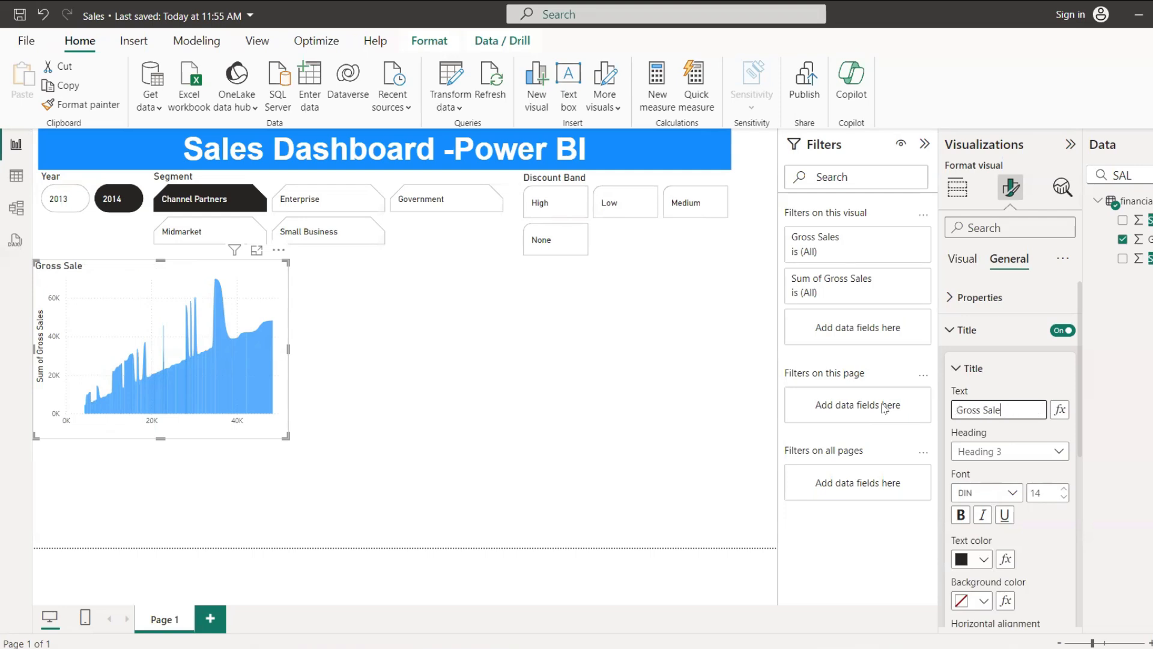
{"action": "left_click", "coordinate": [524, 394]}
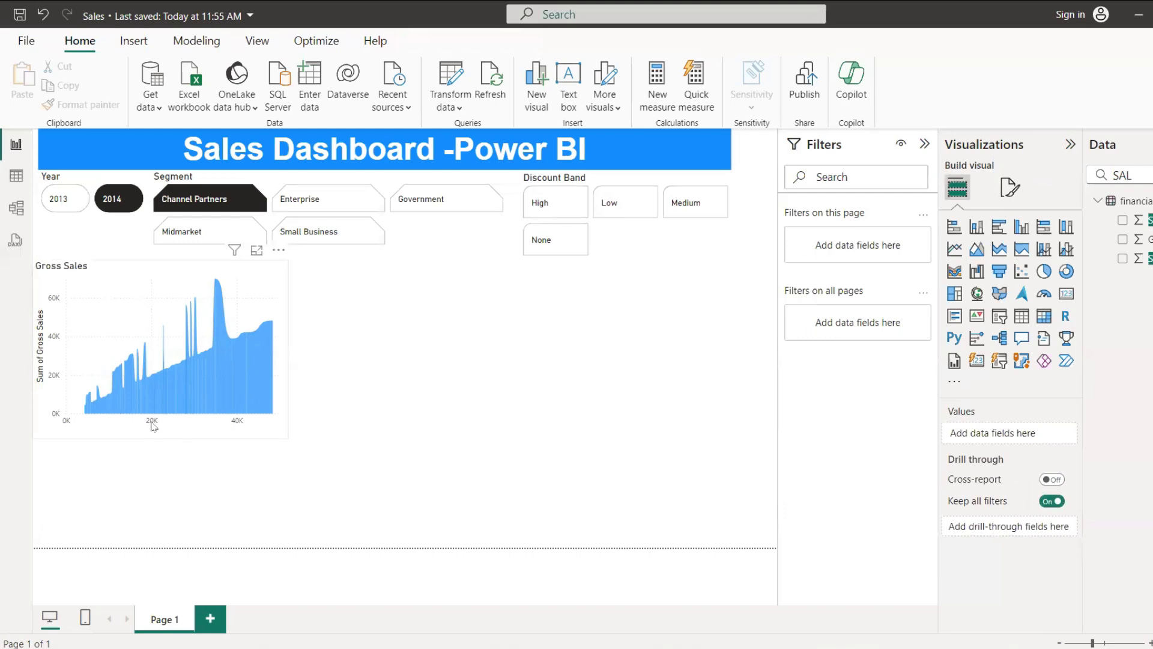
Step: Replace Gross Sales with the Segment field on the ribbon chart's X-axis
{"action": "left_click", "coordinate": [215, 427]}
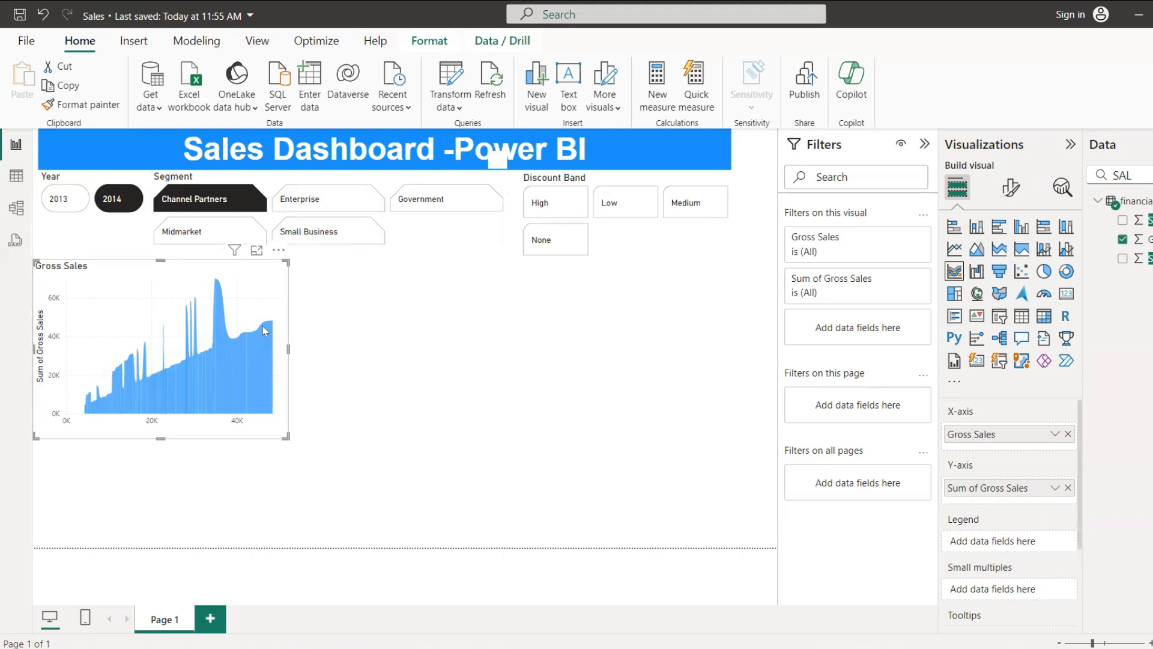
{"action": "left_click", "coordinate": [1068, 434]}
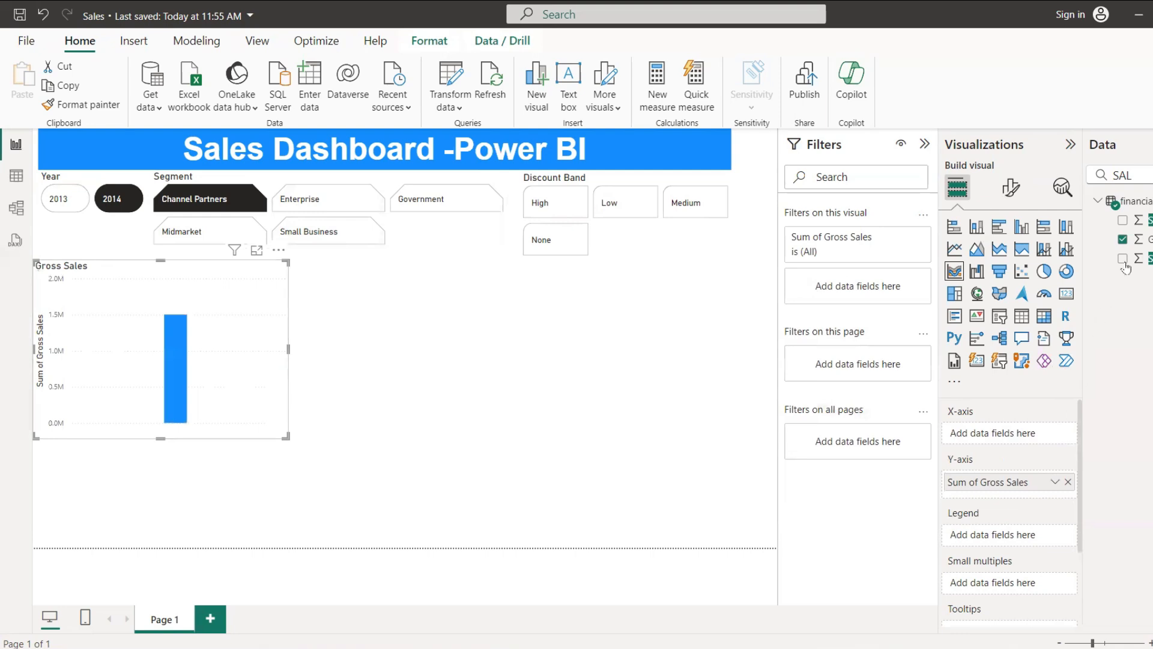
{"action": "left_click", "coordinate": [1140, 176]}
{"action": "key", "text": "BackSpace"}
{"action": "key", "text": "BackSpace"}
{"action": "key", "text": "BackSpace"}
{"action": "type", "text": "seg"}
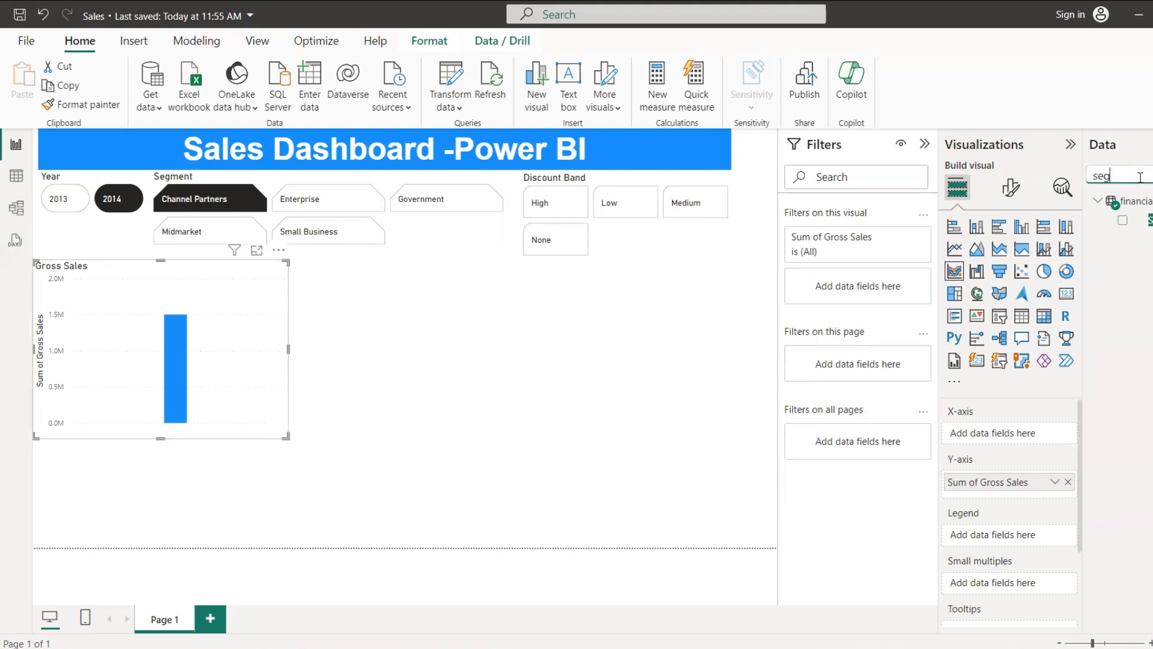
{"action": "left_click_drag", "start_coordinate": [1144, 219], "coordinate": [1031, 430]}
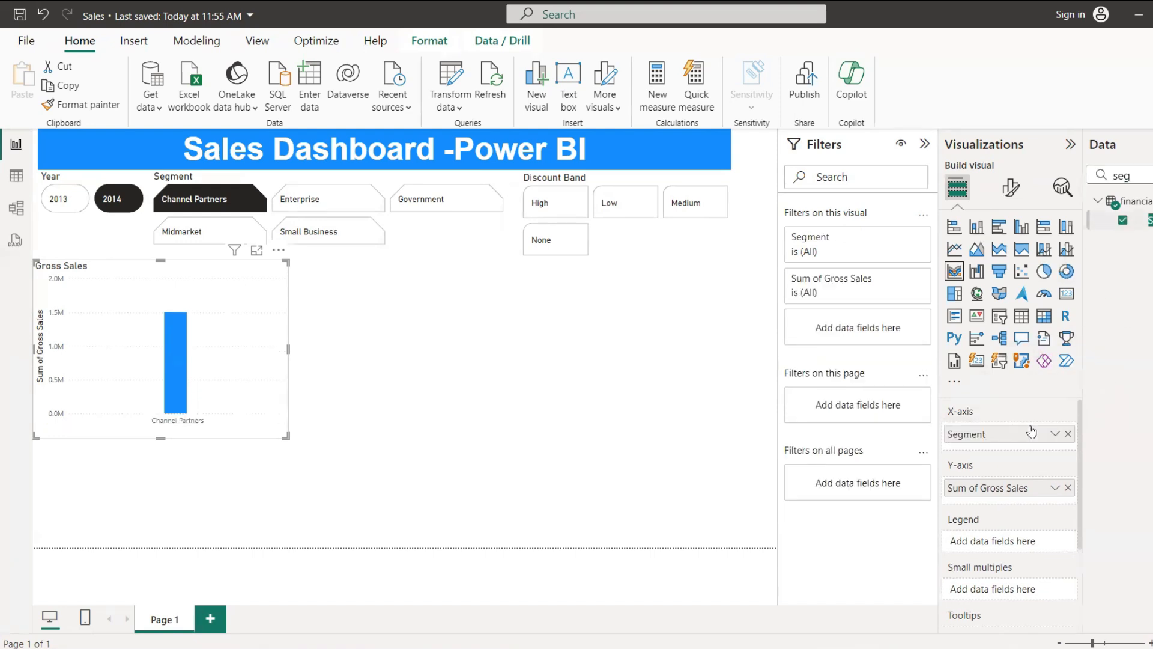
Step: Clear the Channel Partners selection in the Segment slicer and the 2014 selection in the Year slicer
{"action": "left_click", "coordinate": [201, 200]}
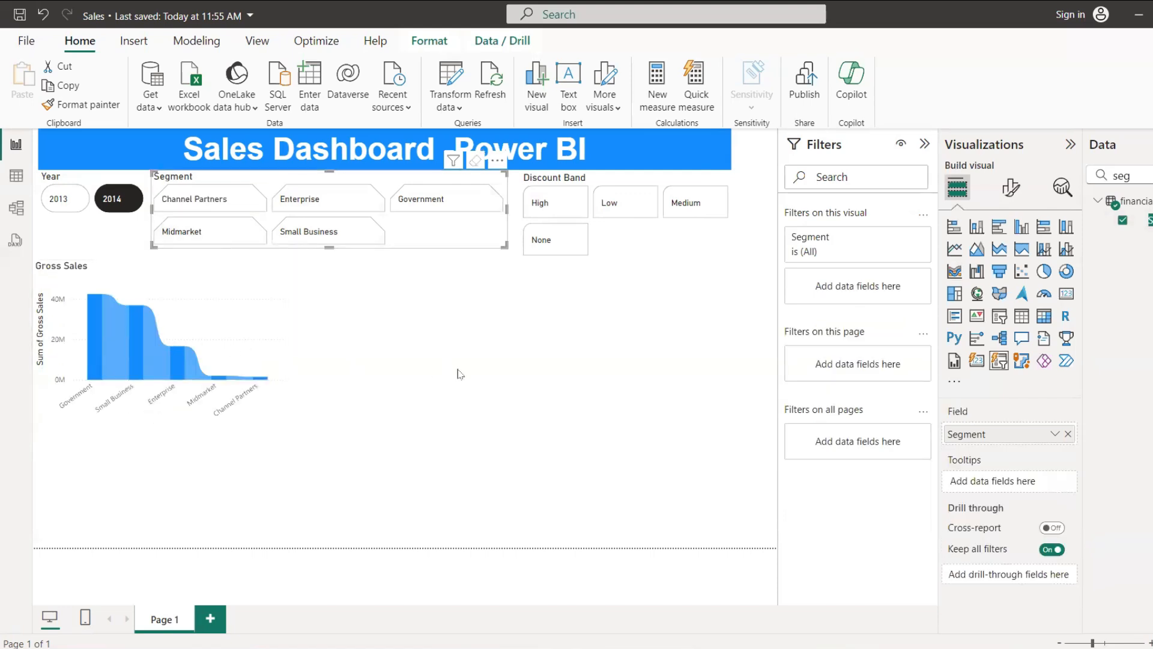
{"action": "left_click", "coordinate": [110, 204]}
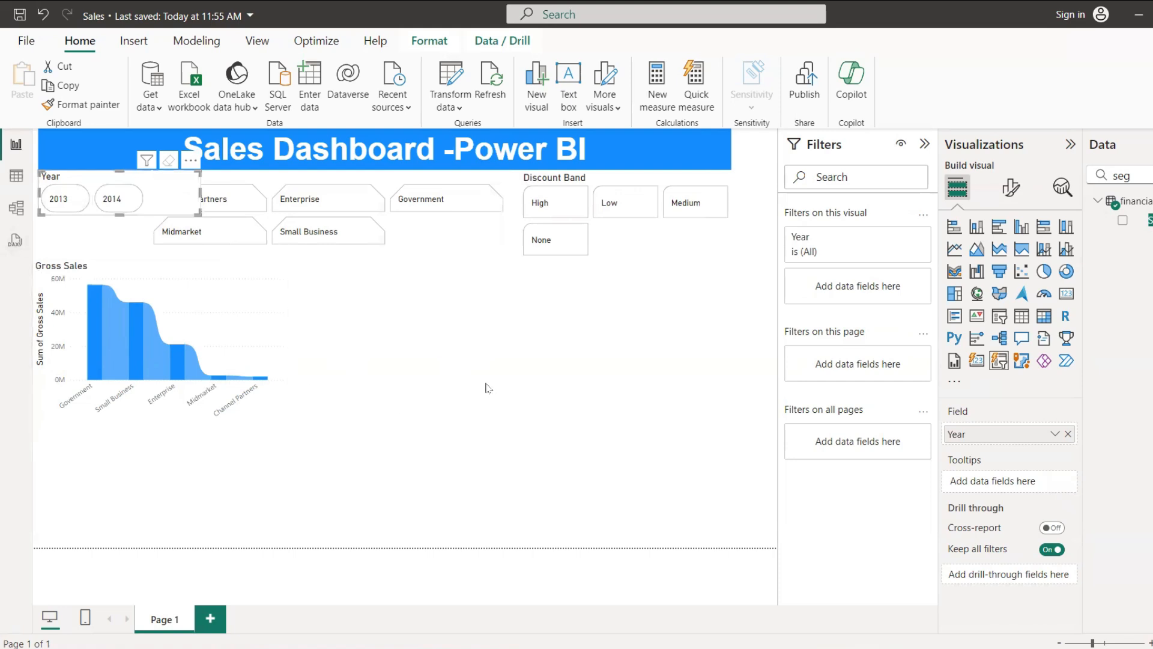
{"action": "left_click", "coordinate": [488, 387]}
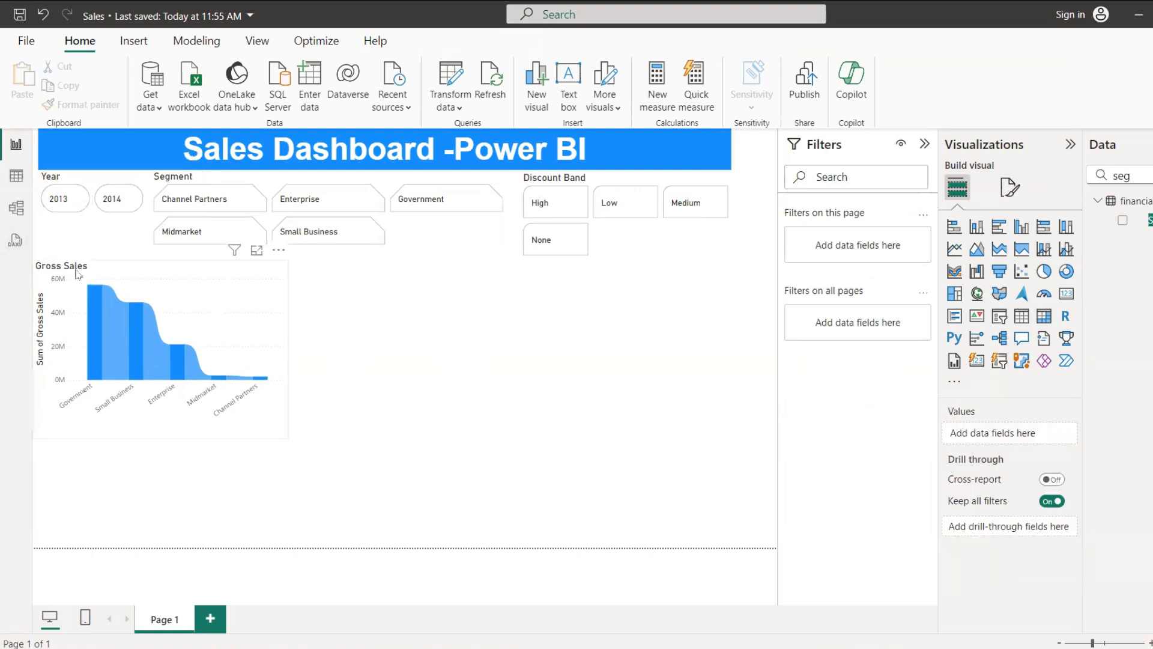
Step: Extend the ribbon chart's title text to Gross Sales w.r.t Segment
{"action": "left_click", "coordinate": [1009, 187]}
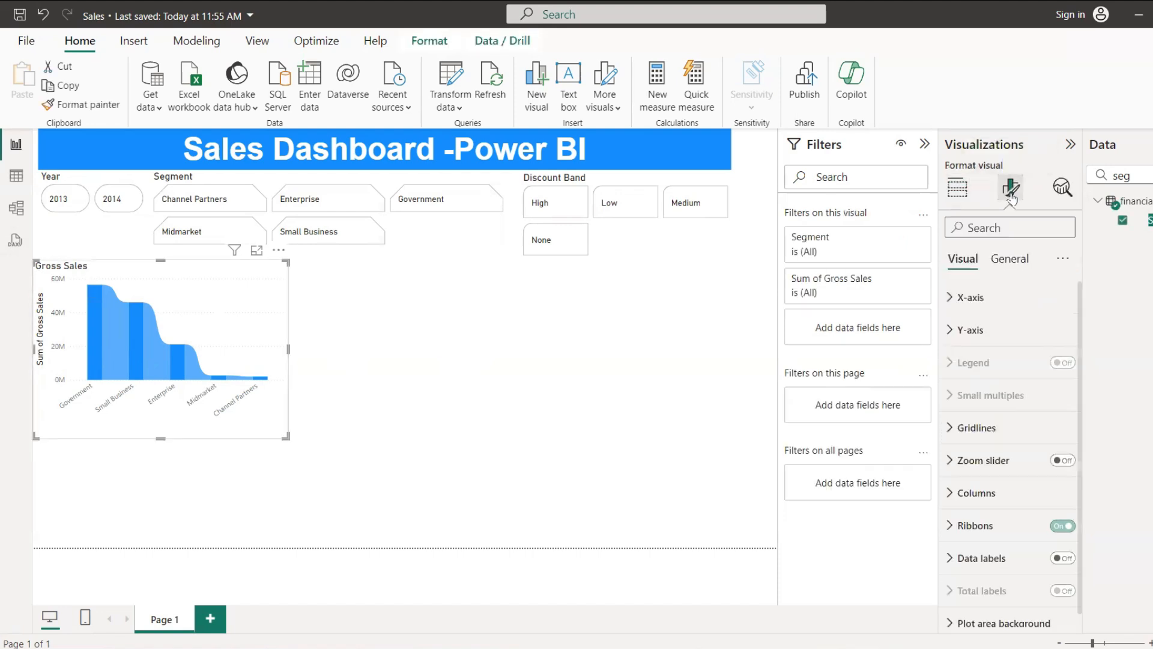
{"action": "left_click", "coordinate": [1009, 258]}
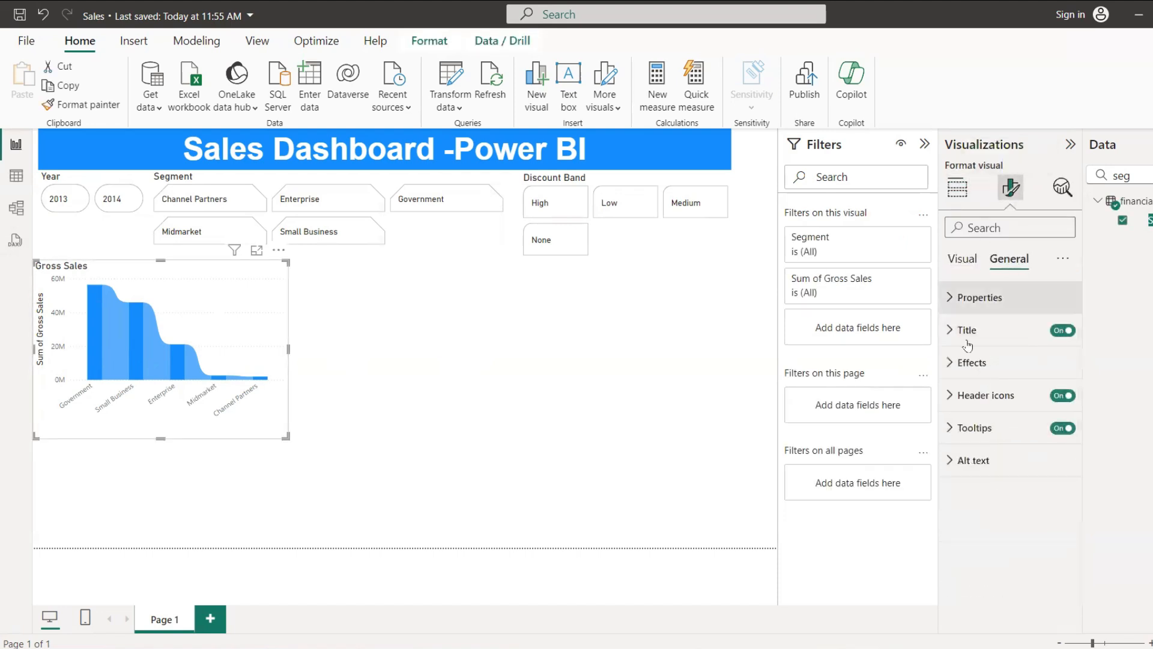
{"action": "left_click", "coordinate": [964, 330]}
{"action": "left_click", "coordinate": [1017, 410]}
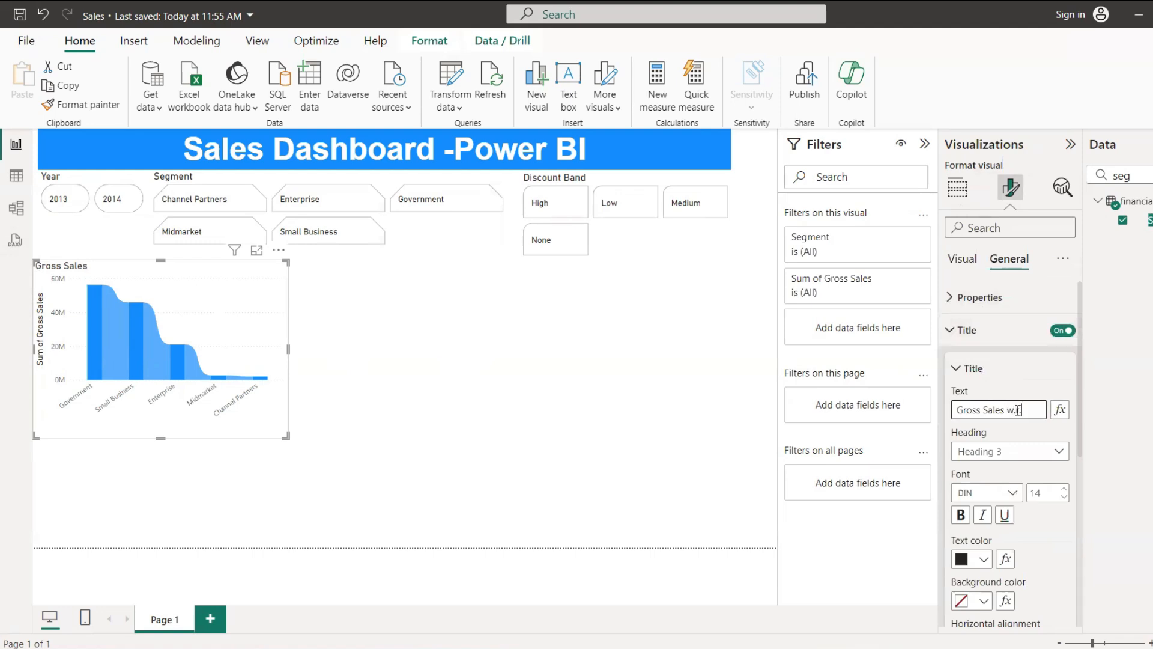
{"action": "type", "text": "w.r.t Segment"}
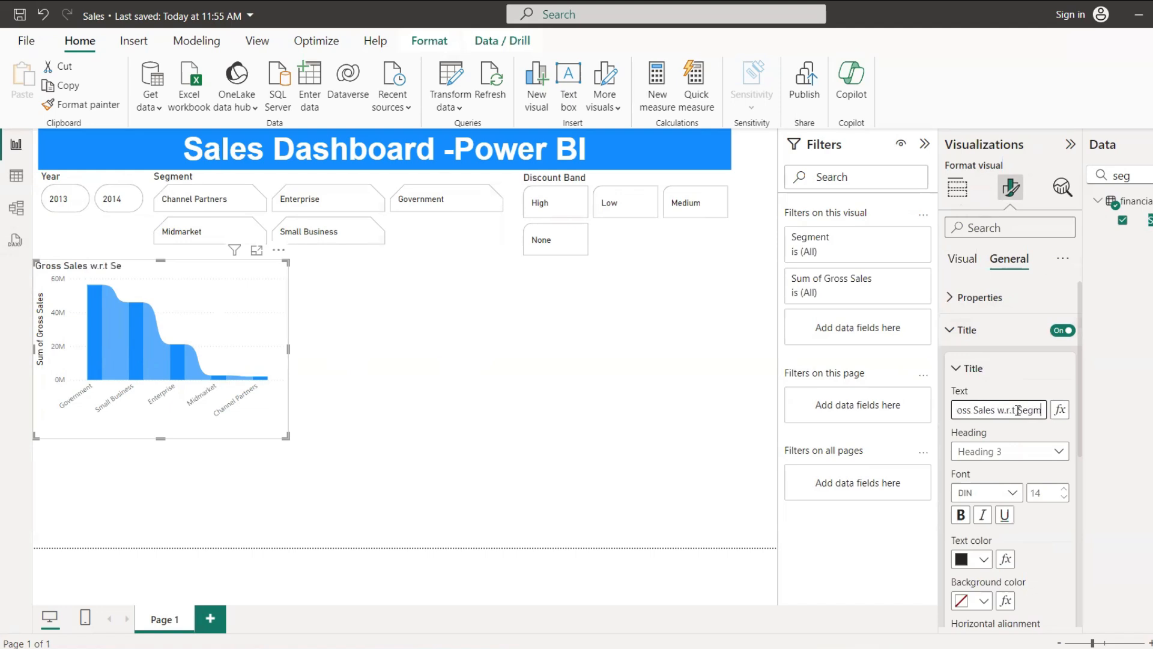
{"action": "left_click", "coordinate": [575, 364]}
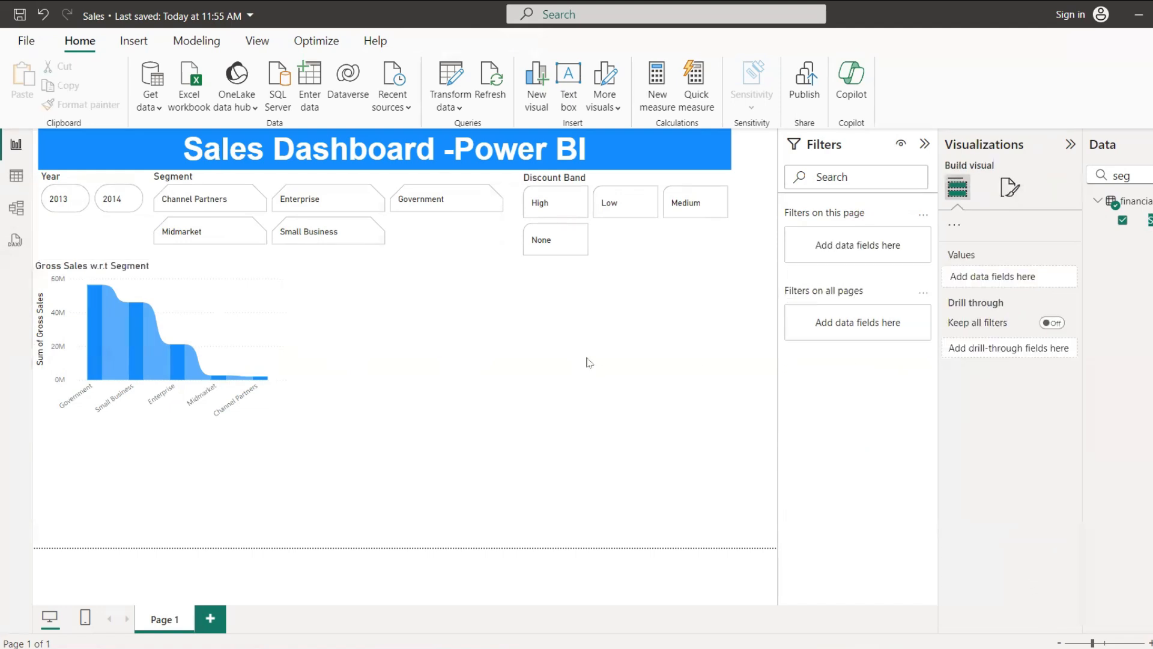
Step: Add a funnel chart to the report page and place it beside the ribbon chart
{"action": "left_click", "coordinate": [267, 426]}
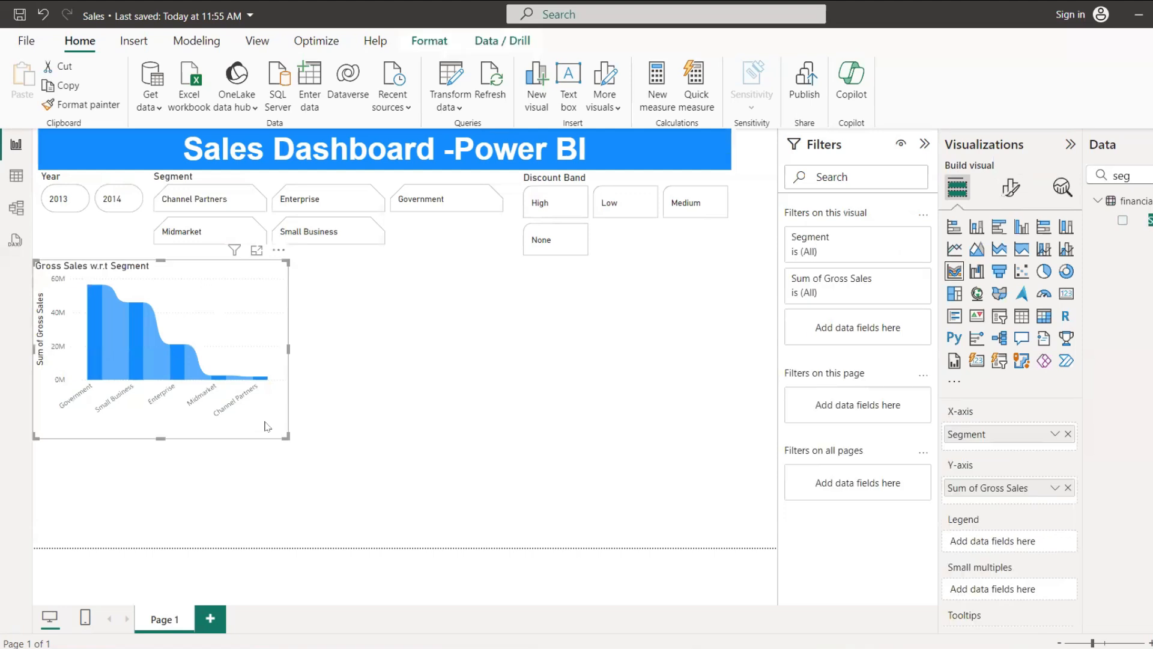
{"action": "left_click", "coordinate": [552, 378]}
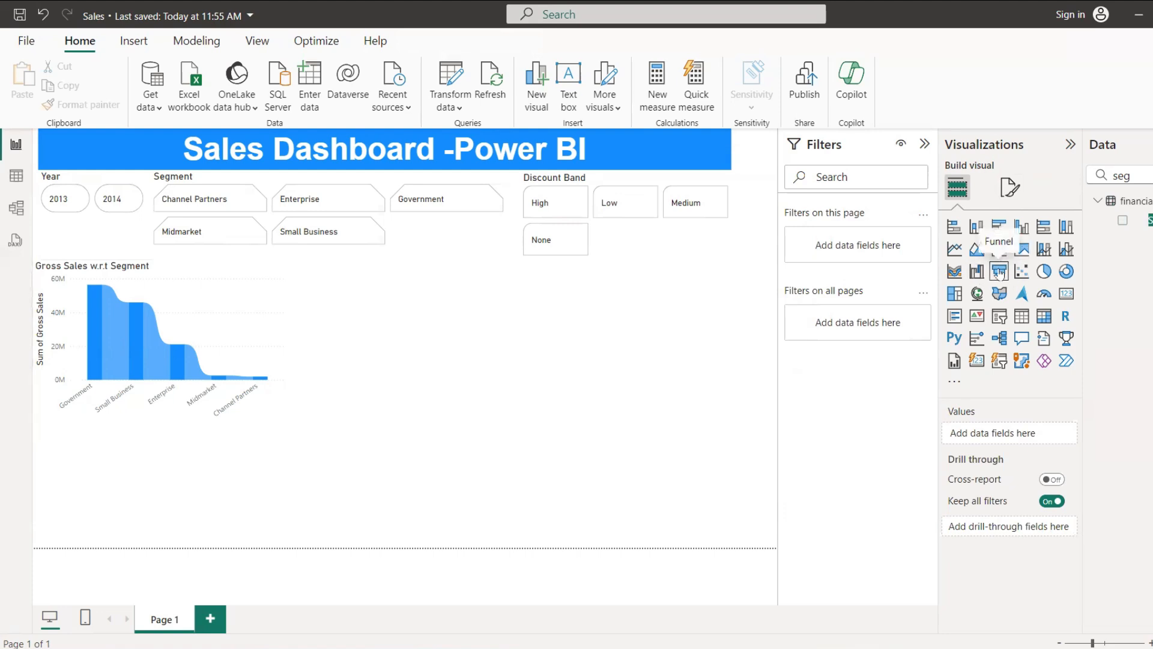
{"action": "left_click_drag", "start_coordinate": [462, 343], "coordinate": [475, 344]}
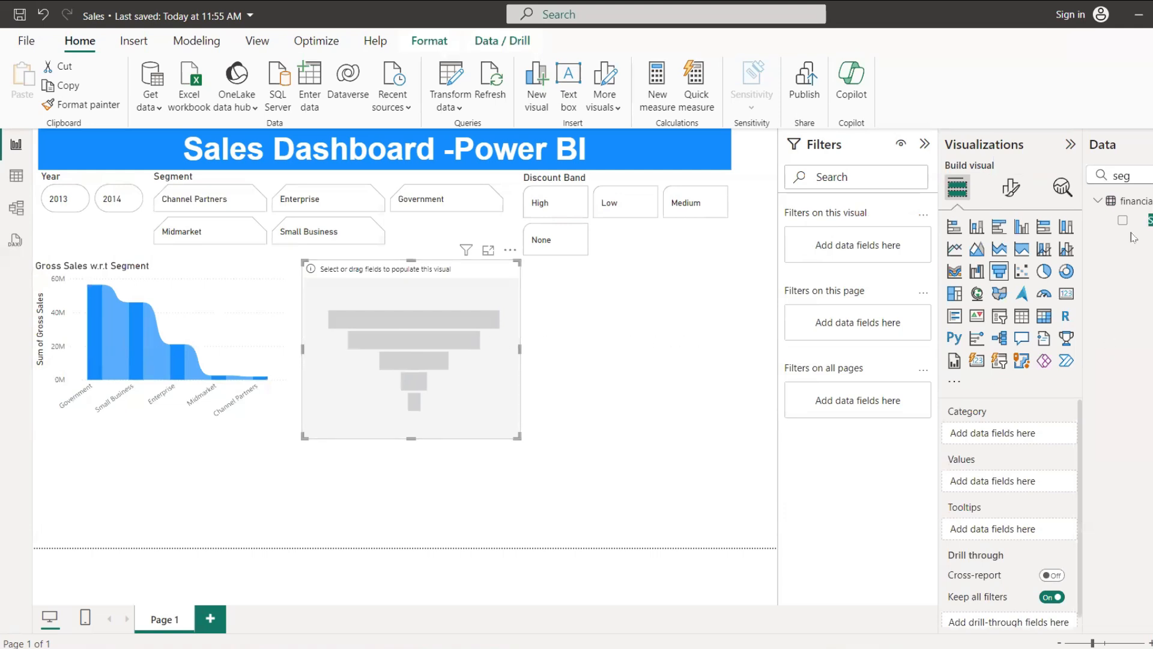
Step: Find the Discount Band field and assign it as the funnel chart's category
{"action": "left_click", "coordinate": [1150, 174]}
{"action": "key", "text": "BackSpace"}
{"action": "key", "text": "BackSpace"}
{"action": "key", "text": "BackSpace"}
{"action": "type", "text": "di"}
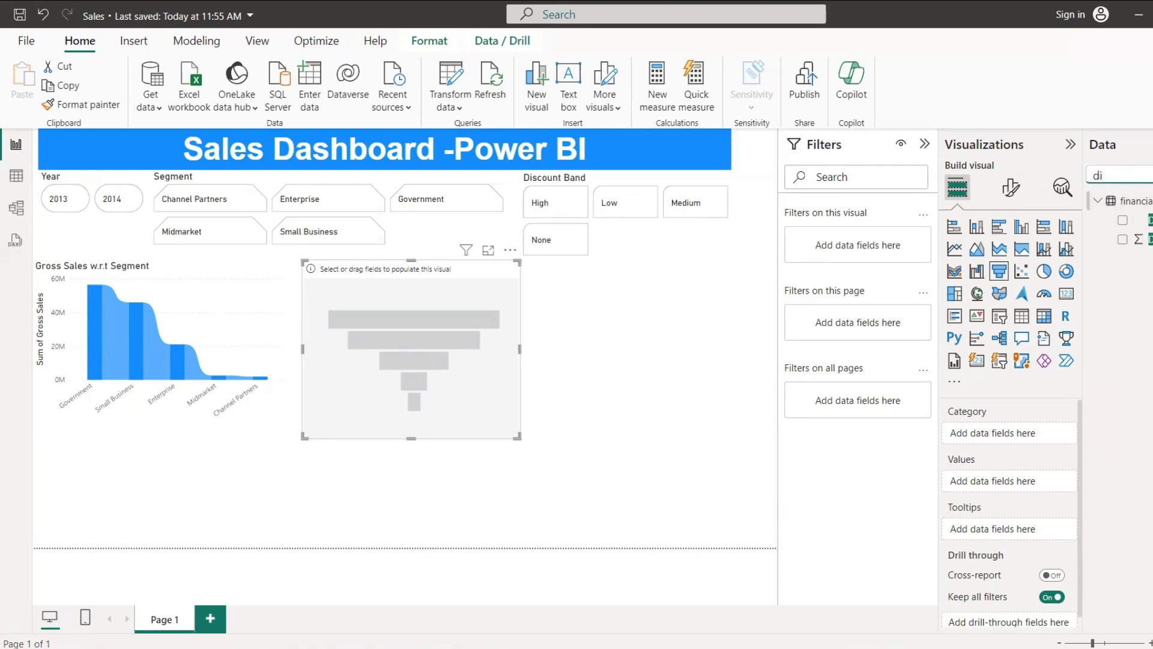
{"action": "left_click_drag", "start_coordinate": [1144, 220], "coordinate": [1024, 434]}
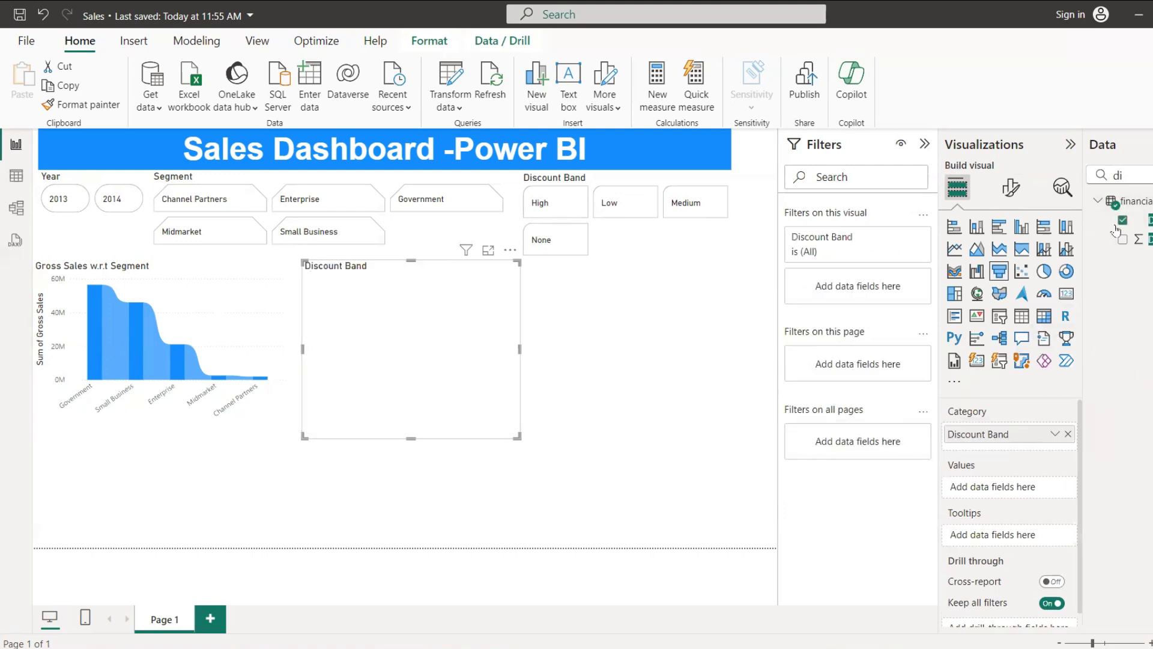
Step: Find the Sales field and assign it to the funnel chart's values
{"action": "left_click", "coordinate": [1145, 172]}
{"action": "key", "text": "BackSpace"}
{"action": "key", "text": "BackSpace"}
{"action": "type", "text": "sale"}
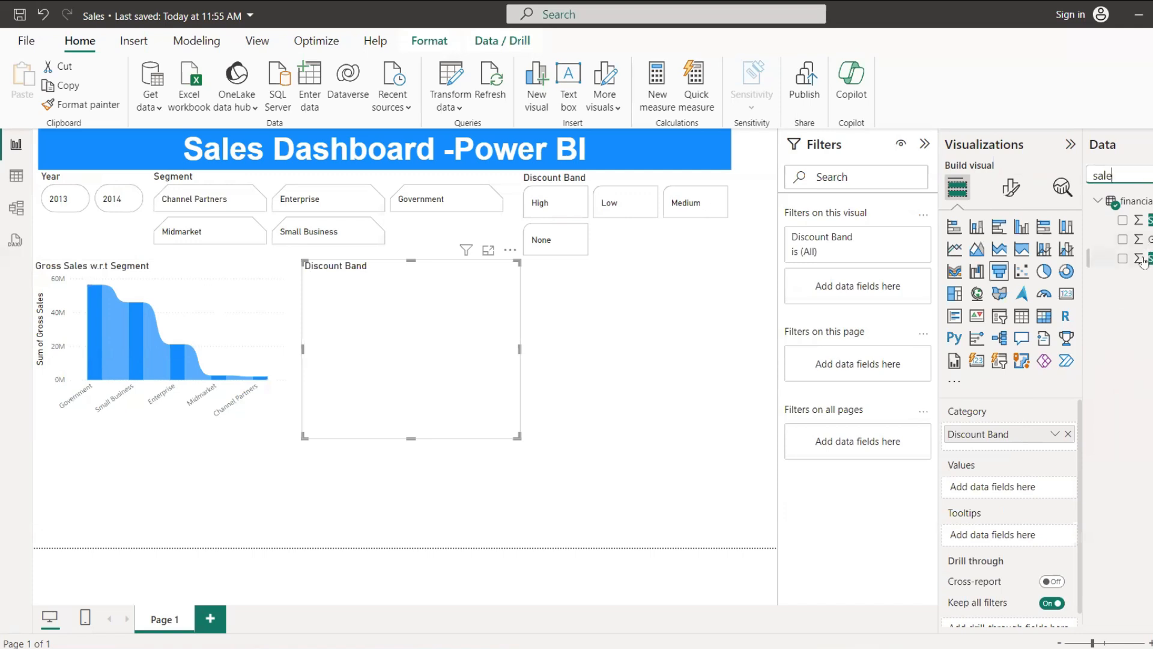
{"action": "left_click_drag", "start_coordinate": [1143, 224], "coordinate": [1018, 491]}
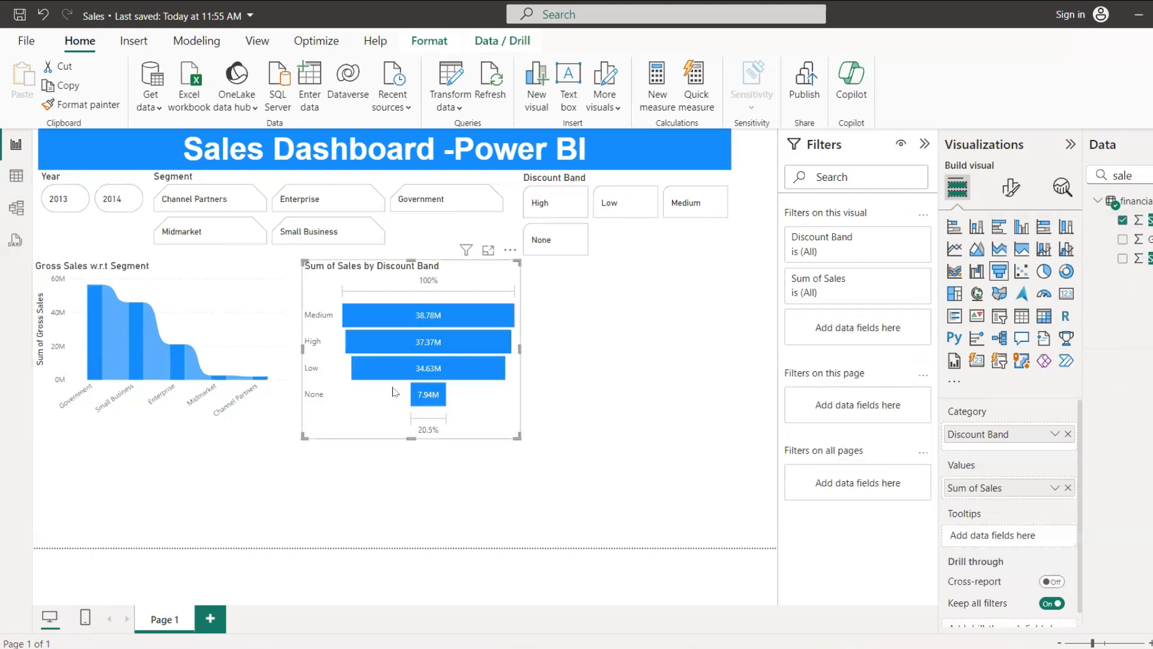
Step: Resize the funnel chart so that it is wider and slightly shorter
{"action": "mouse_move", "coordinate": [431, 406]}
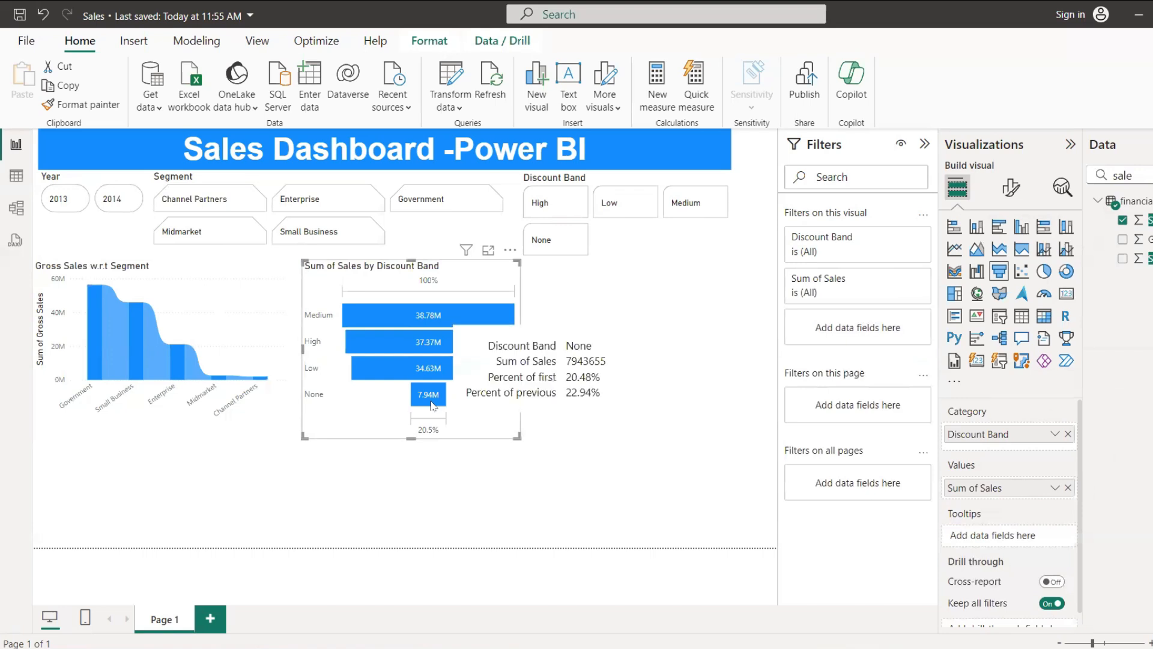
{"action": "mouse_move", "coordinate": [438, 317]}
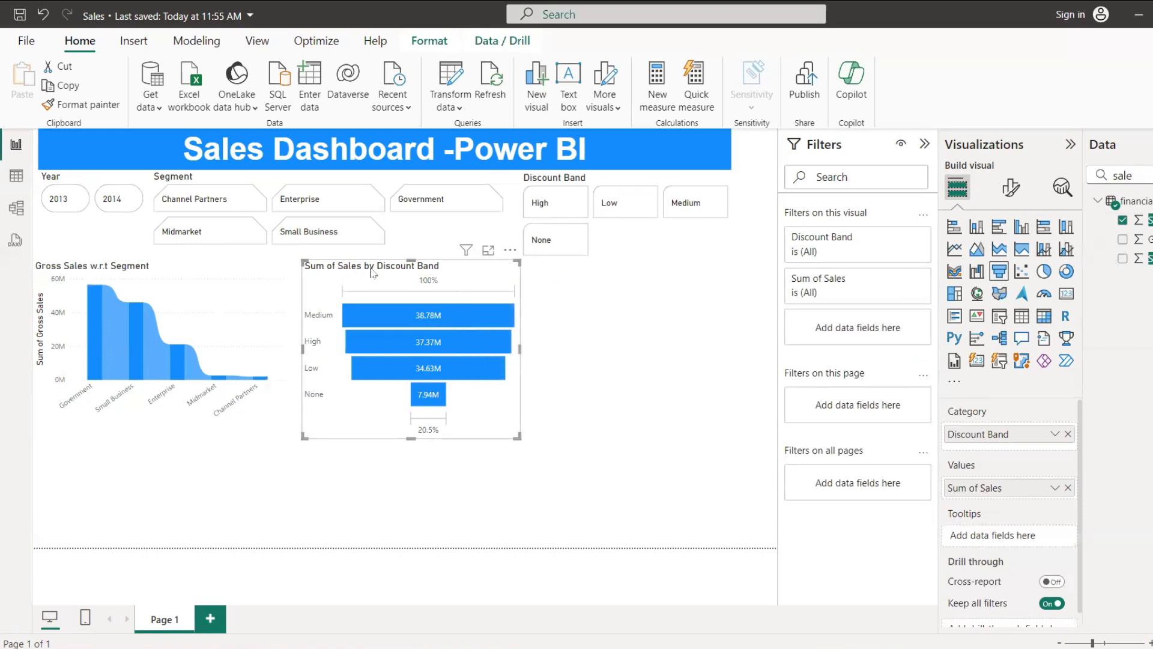
{"action": "left_click_drag", "start_coordinate": [517, 435], "coordinate": [569, 419]}
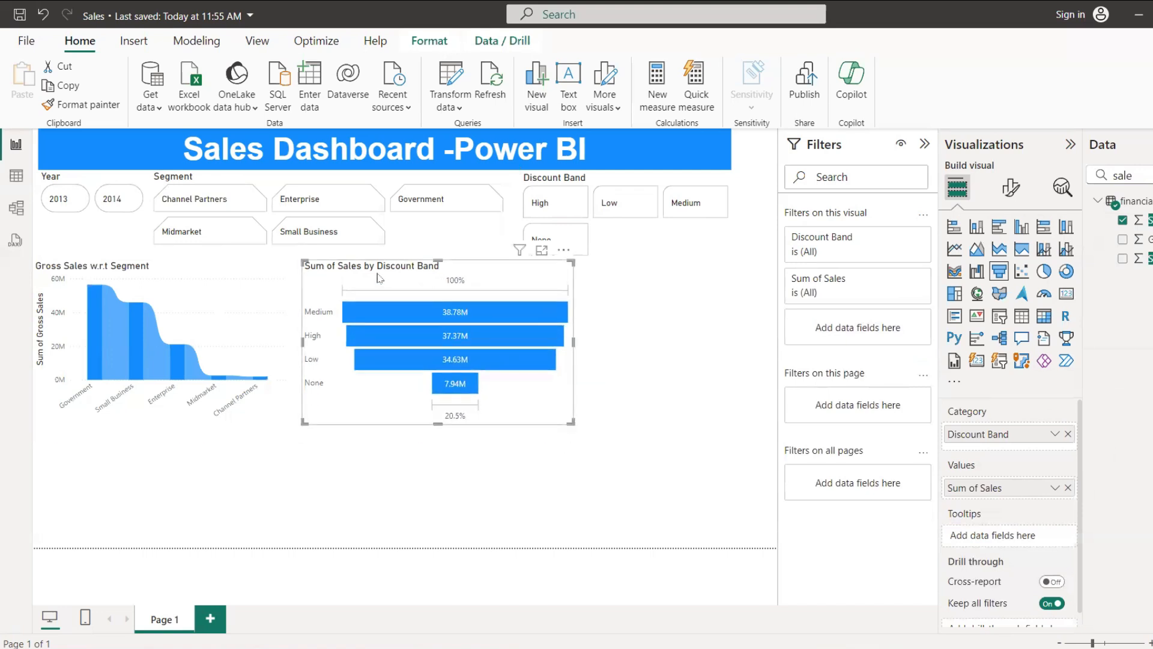
Step: Shorten the funnel chart's title text to Sales by Discount Band
{"action": "left_click", "coordinate": [1011, 188]}
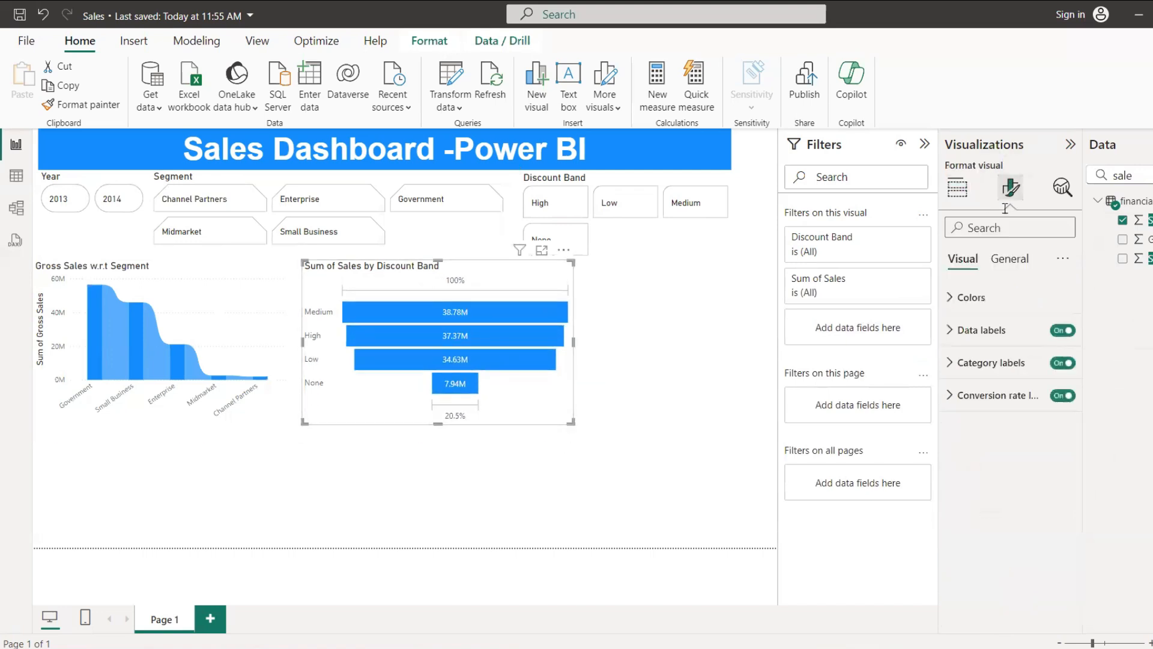
{"action": "left_click", "coordinate": [1007, 260]}
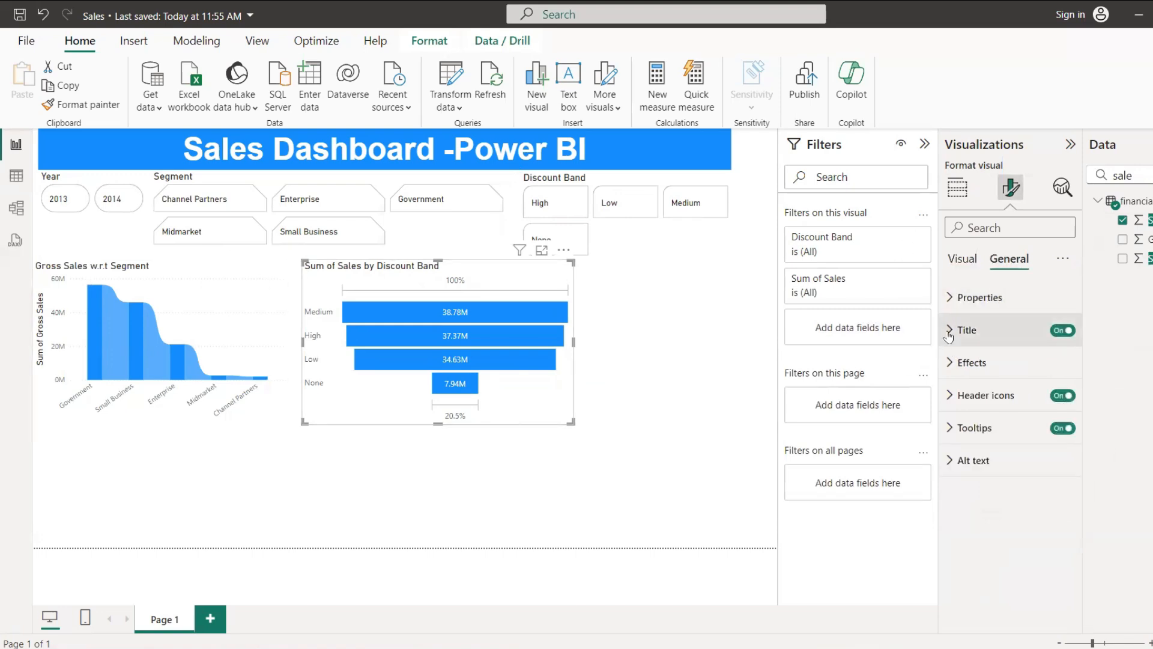
{"action": "left_click", "coordinate": [1053, 340]}
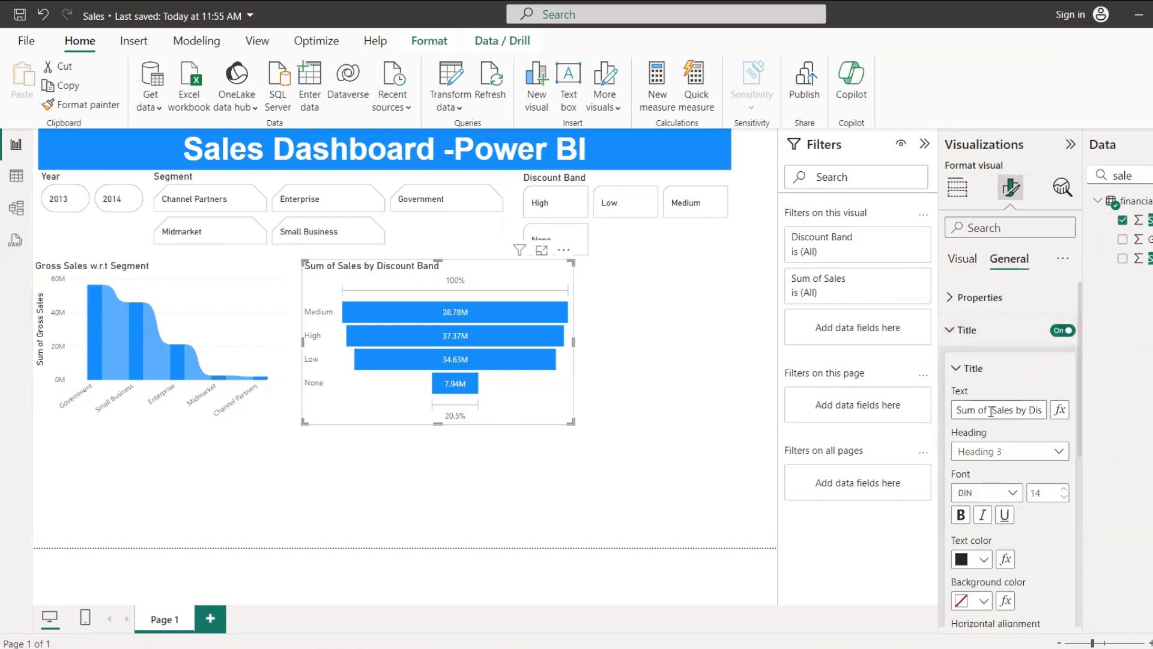
{"action": "left_click_drag", "start_coordinate": [991, 412], "coordinate": [692, 390]}
{"action": "key", "text": "BackSpace"}
{"action": "type", "text": "00"}
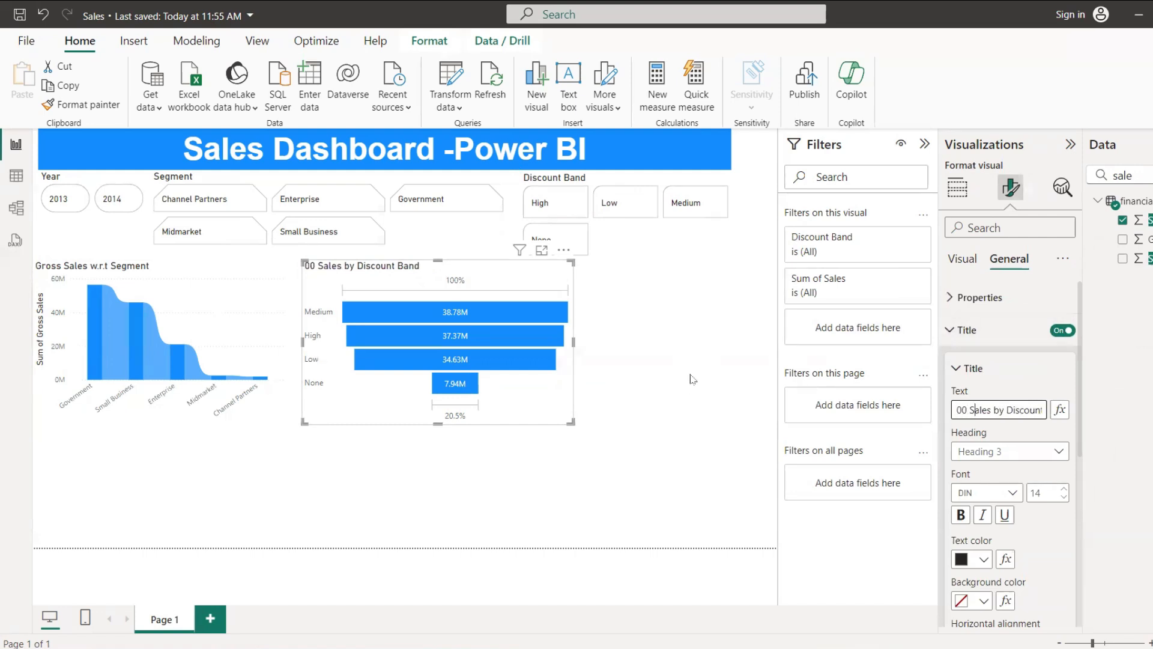
{"action": "key", "text": "BackSpace"}
{"action": "key", "text": "BackSpace"}
{"action": "key", "text": "BackSpace"}
{"action": "key", "text": "End"}
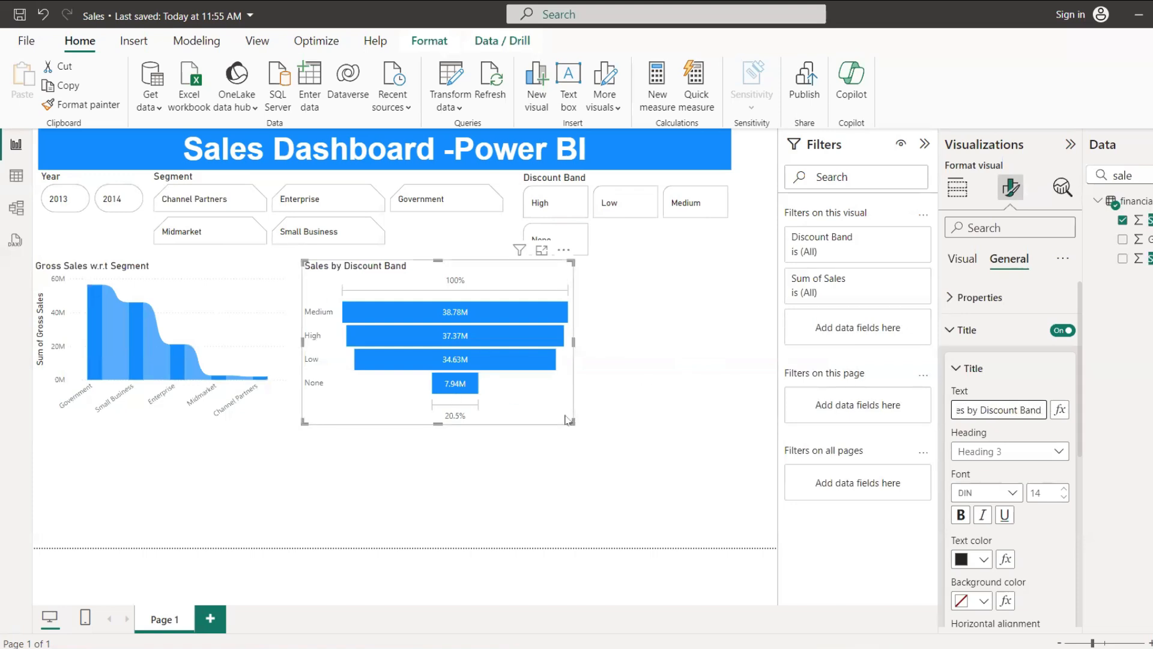
Step: Place a scatter chart beside the funnel chart and assign Gross Sales to its X axis
{"action": "left_click", "coordinate": [672, 385]}
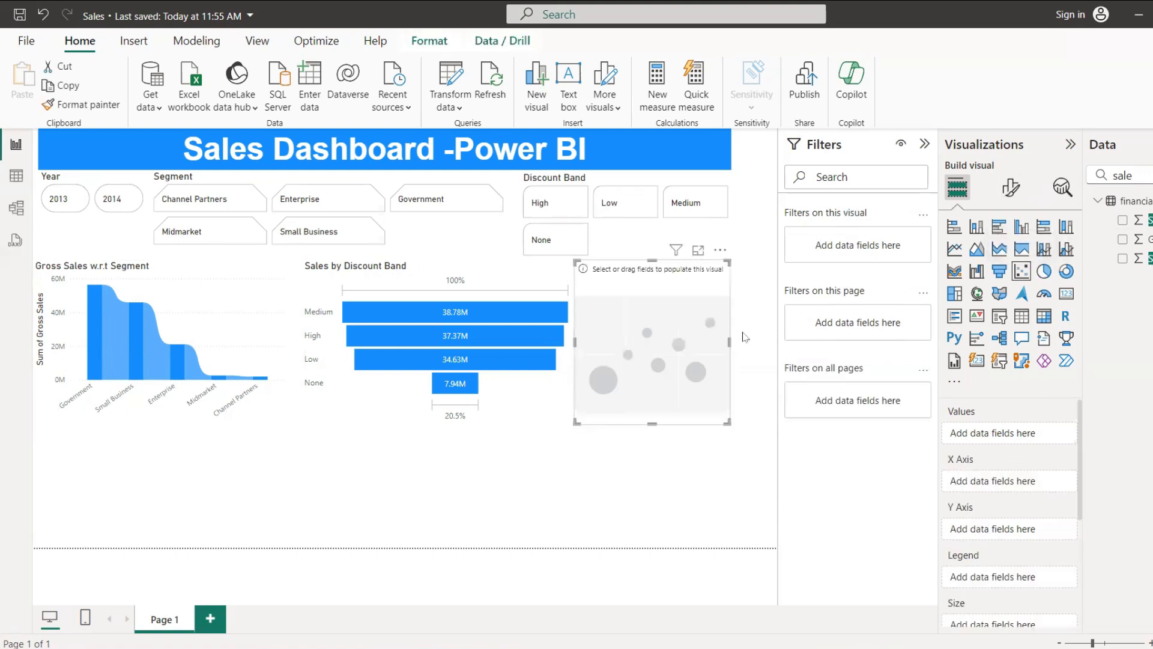
{"action": "mouse_move", "coordinate": [690, 358]}
{"action": "left_mouse_down"}
{"action": "mouse_move", "coordinate": [701, 369]}
{"action": "mouse_move", "coordinate": [691, 374]}
{"action": "left_mouse_up"}
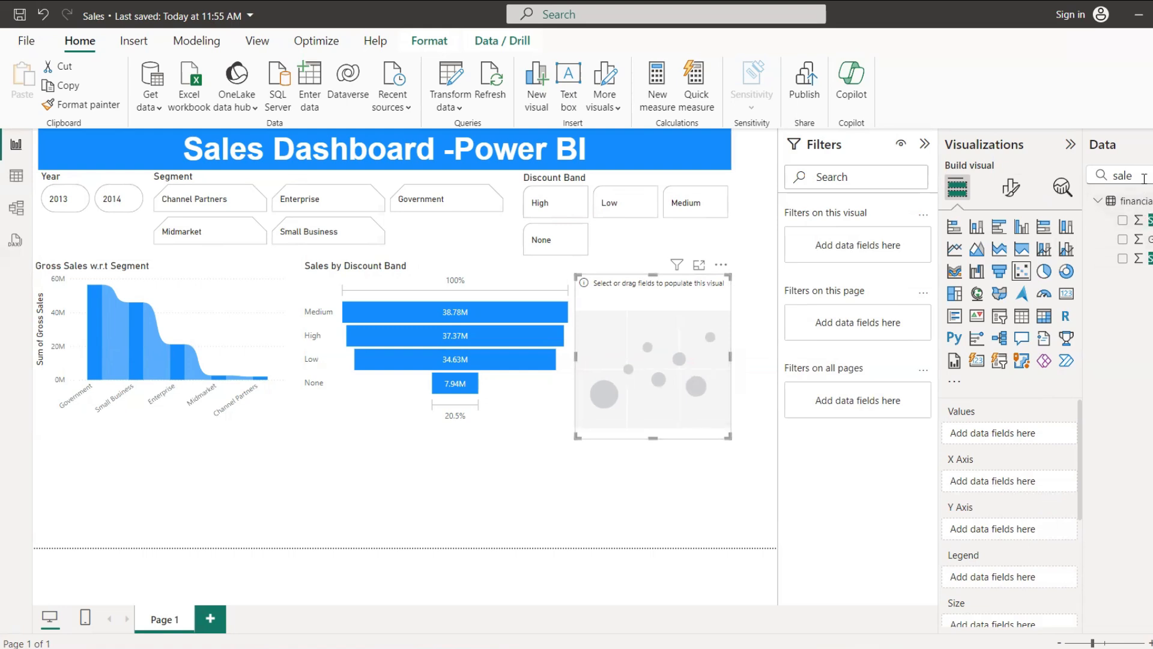
{"action": "left_click_drag", "start_coordinate": [1144, 178], "coordinate": [1012, 187]}
{"action": "left_click_drag", "start_coordinate": [1149, 239], "coordinate": [1029, 479]}
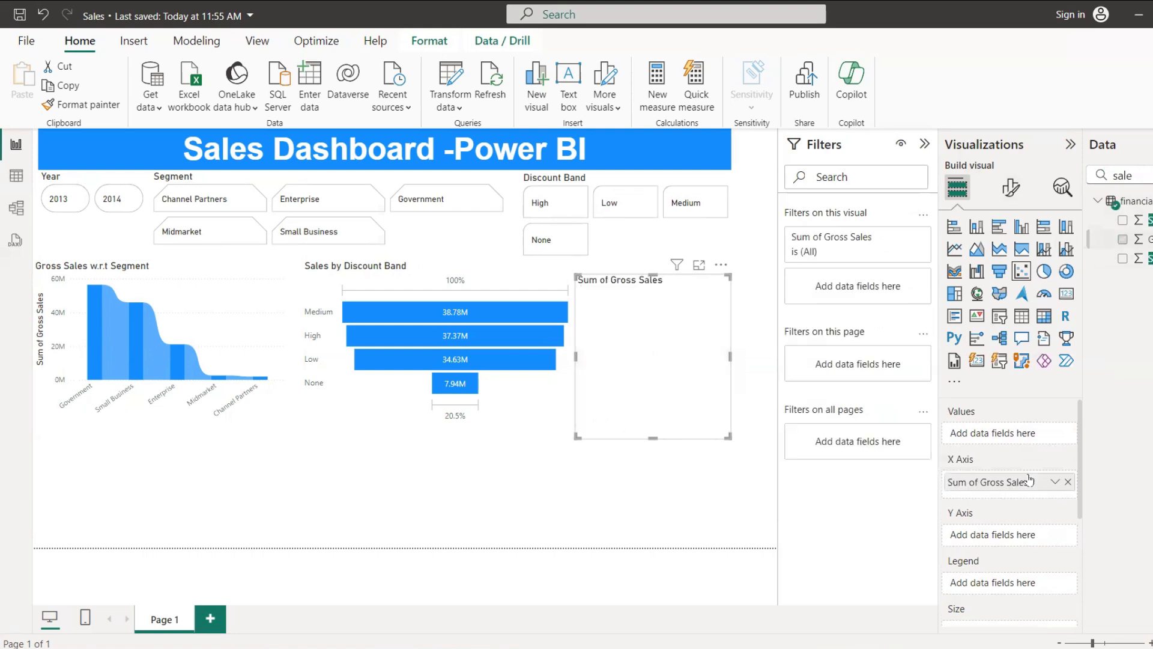
Step: Find the Discounts field and assign it to the scatter chart's Y axis
{"action": "left_click_drag", "start_coordinate": [1141, 175], "coordinate": [1031, 172]}
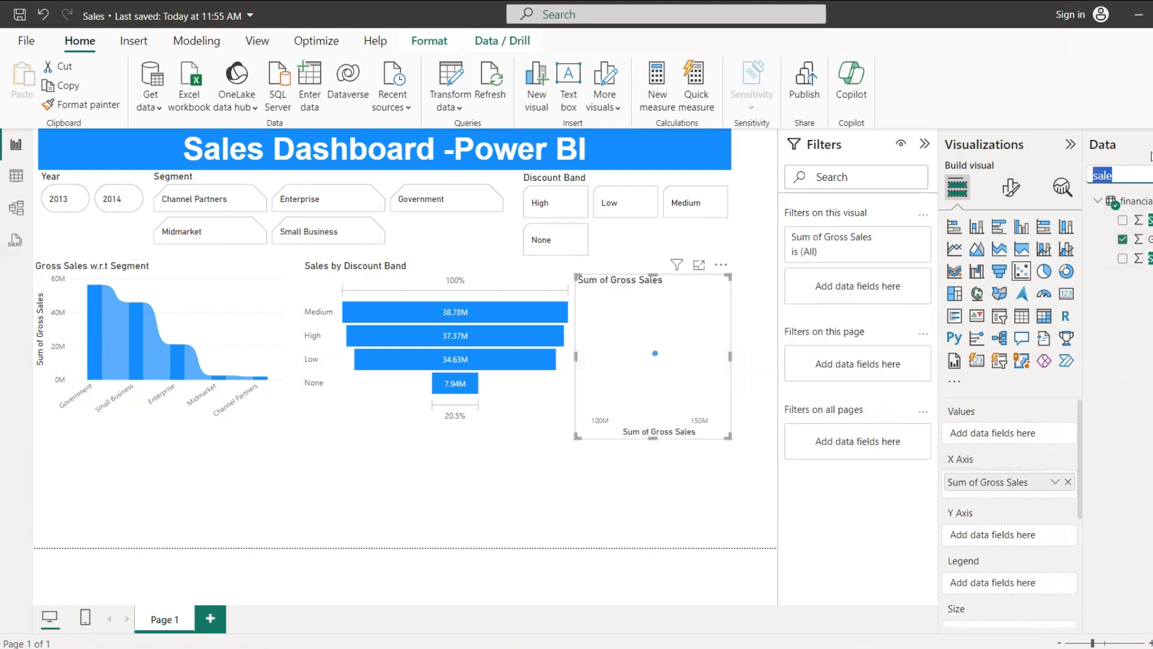
{"action": "left_click", "coordinate": [1149, 170]}
{"action": "key", "text": "BackSpace"}
{"action": "key", "text": "BackSpace"}
{"action": "key", "text": "BackSpace"}
{"action": "type", "text": "di"}
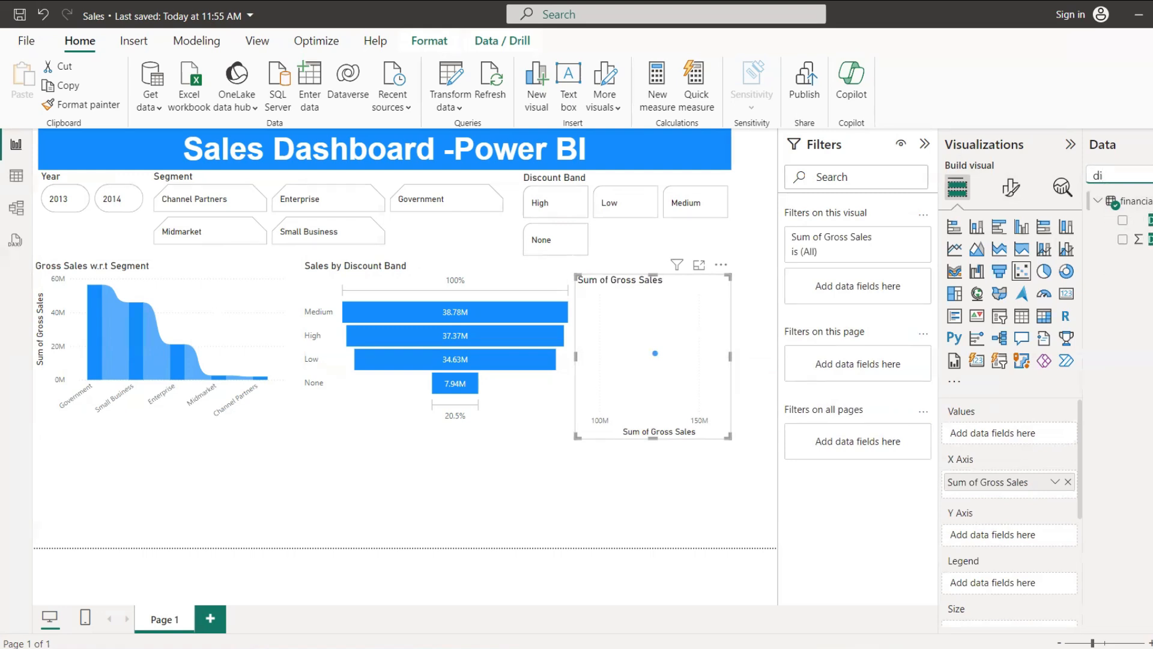
{"action": "left_click_drag", "start_coordinate": [1148, 239], "coordinate": [1015, 536]}
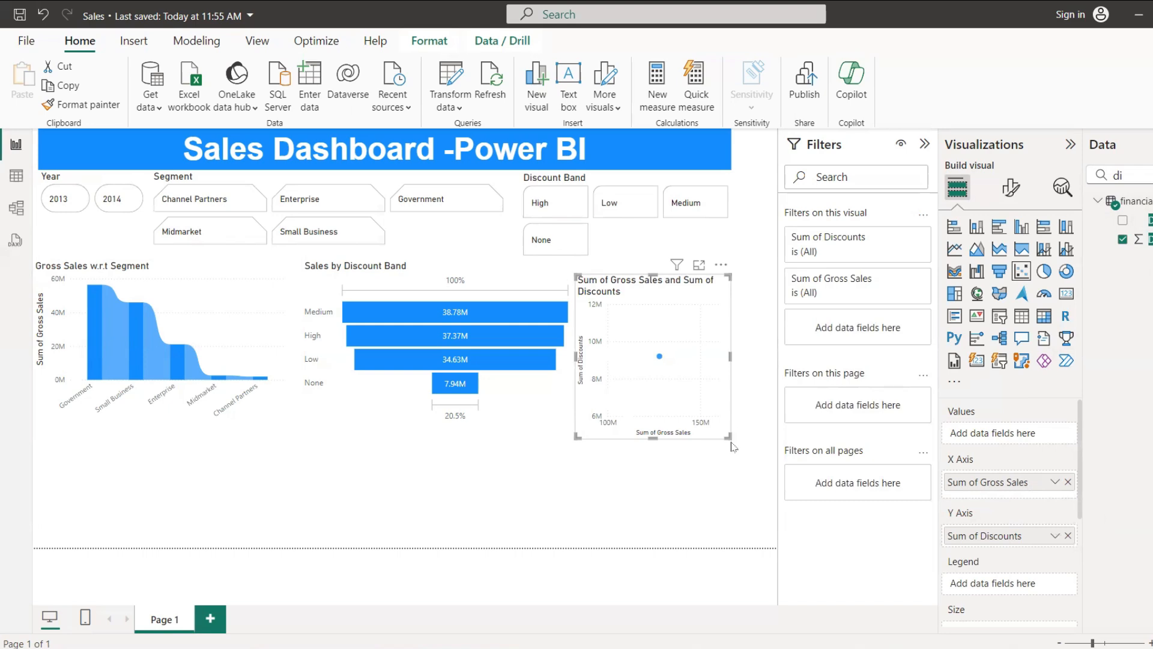
Step: Add the Discount Band field to the scatter chart's values
{"action": "scroll", "coordinate": [1038, 517], "scroll_direction": "down", "scroll_amount": 1}
{"action": "scroll", "coordinate": [1038, 516], "scroll_direction": "down", "scroll_amount": 2}
{"action": "left_click", "coordinate": [1122, 223]}
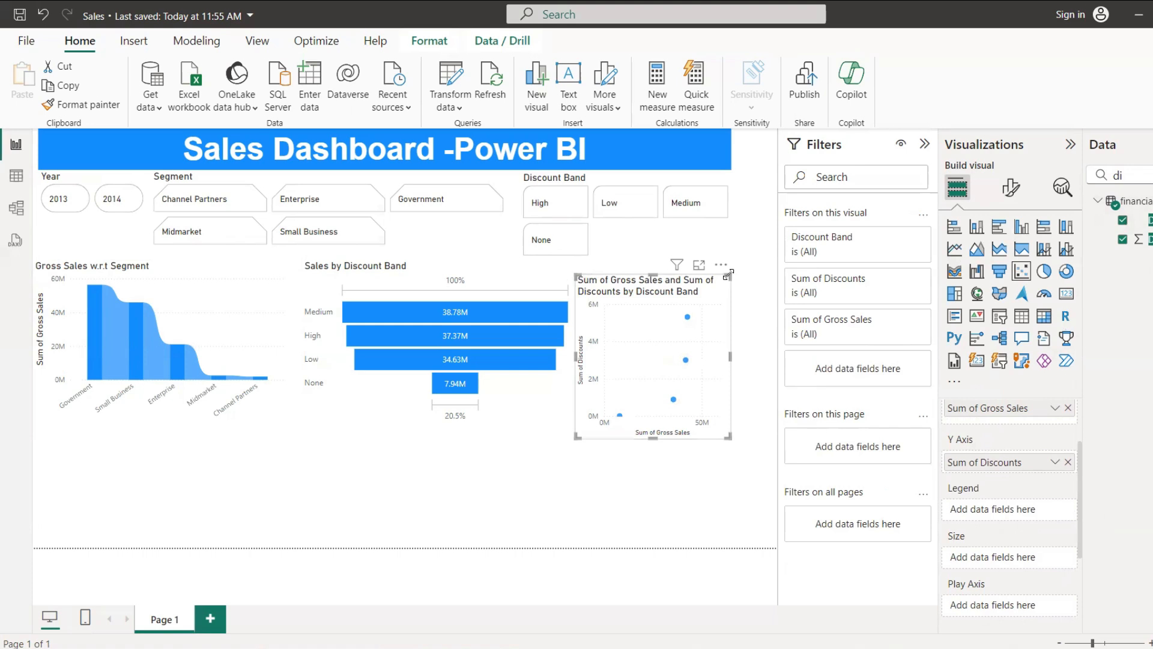
Step: Delete the scatter chart from the report page
{"action": "left_click", "coordinate": [692, 457]}
{"action": "left_click", "coordinate": [725, 437]}
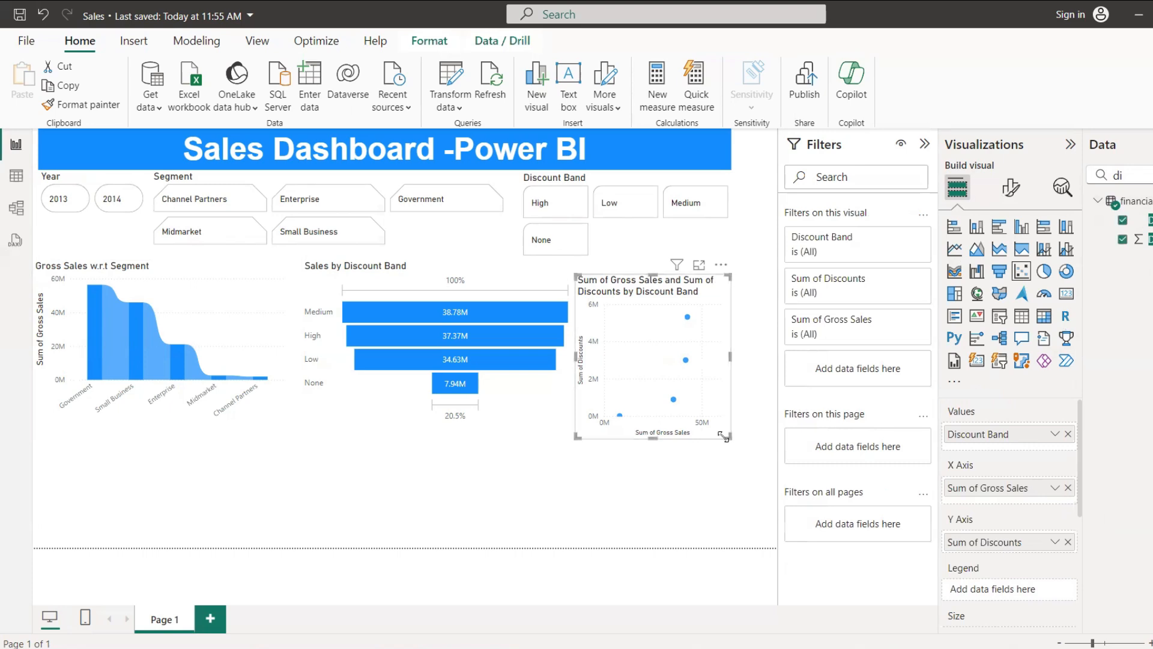
{"action": "key", "text": "Delete"}
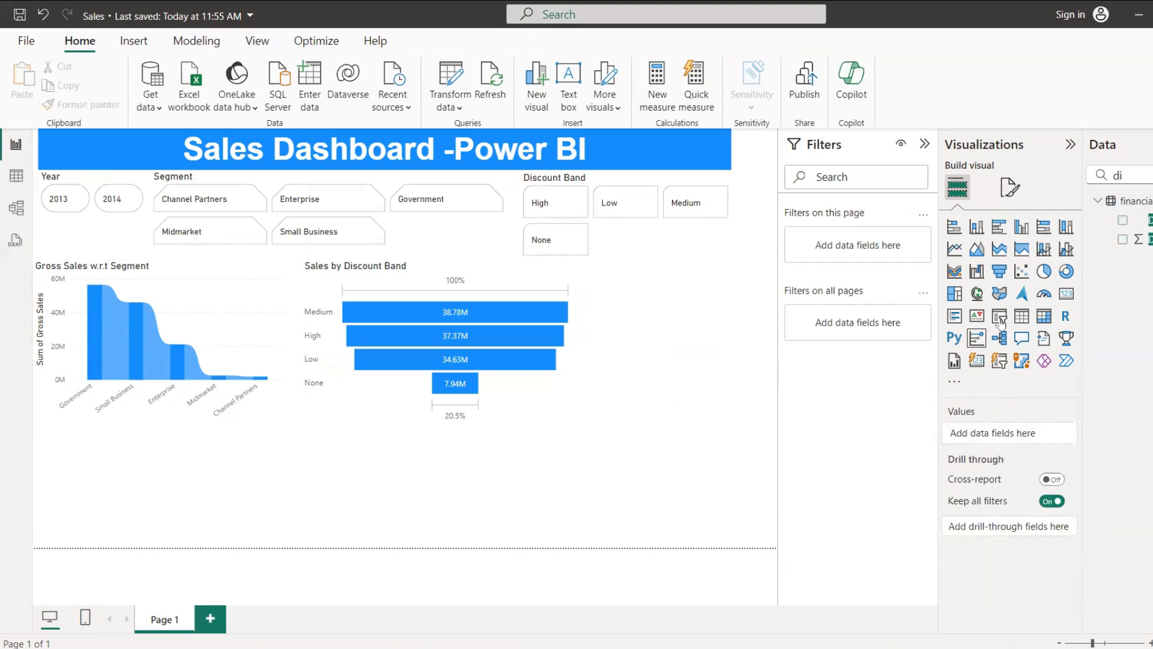
Step: Place a donut chart beside the funnel chart and assign the Country field as its legend
{"action": "left_click", "coordinate": [1065, 273]}
{"action": "left_click_drag", "start_coordinate": [690, 340], "coordinate": [701, 348]}
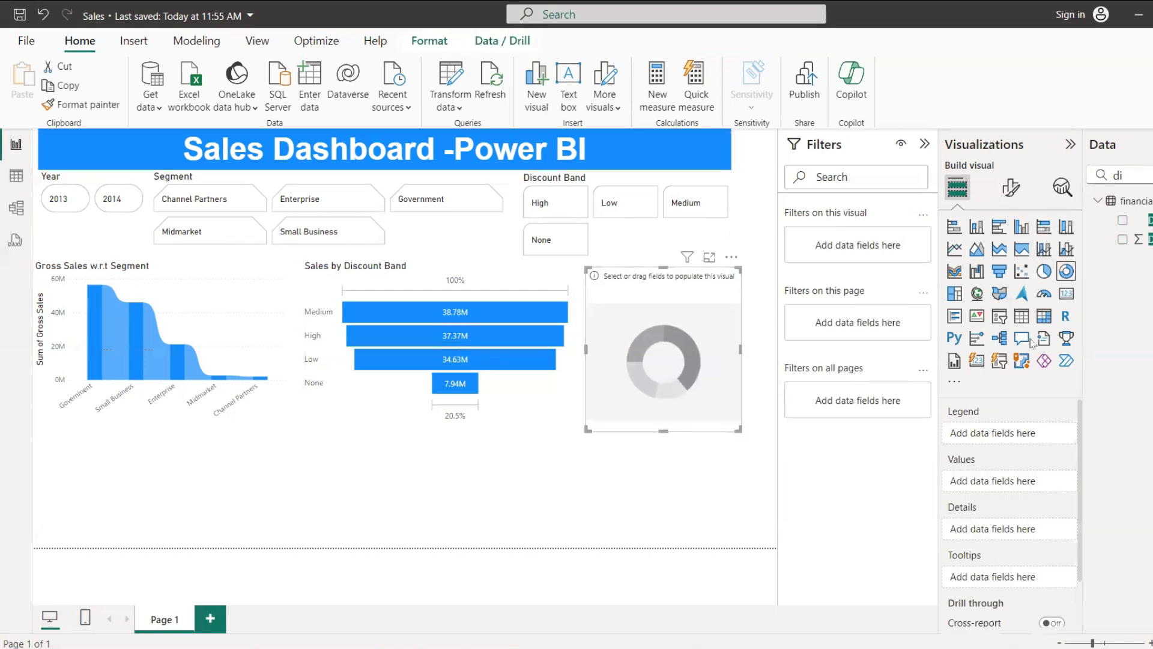
{"action": "left_click", "coordinate": [1151, 175]}
{"action": "key", "text": "BackSpace"}
{"action": "key", "text": "BackSpace"}
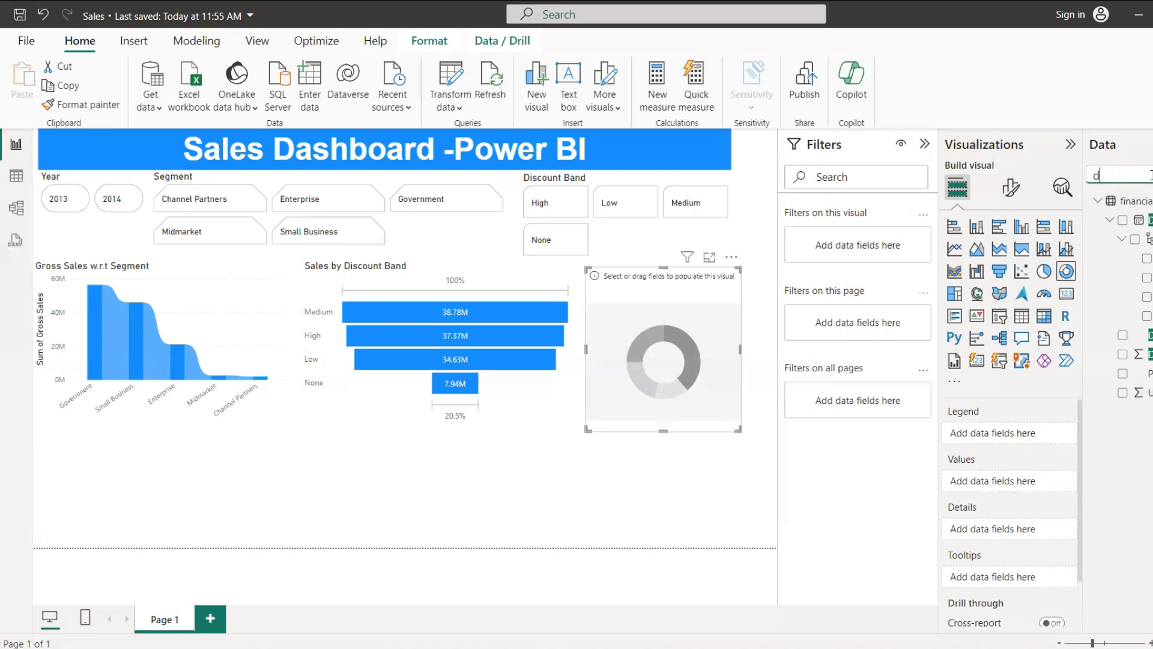
{"action": "type", "text": "count"}
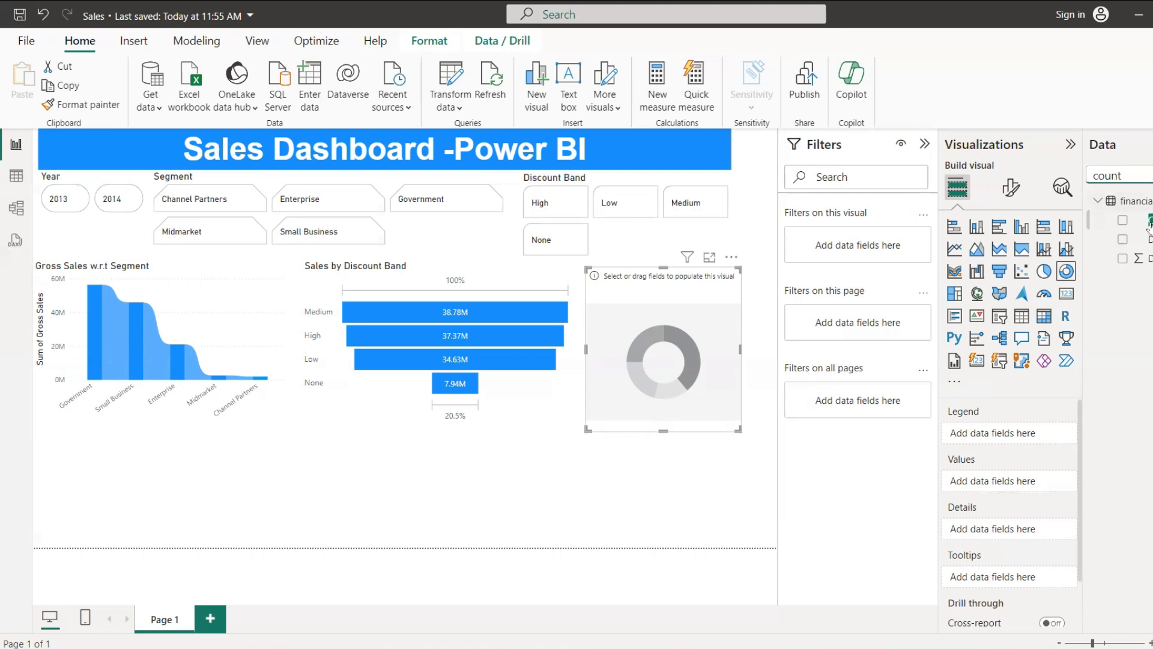
{"action": "left_click", "coordinate": [1123, 220]}
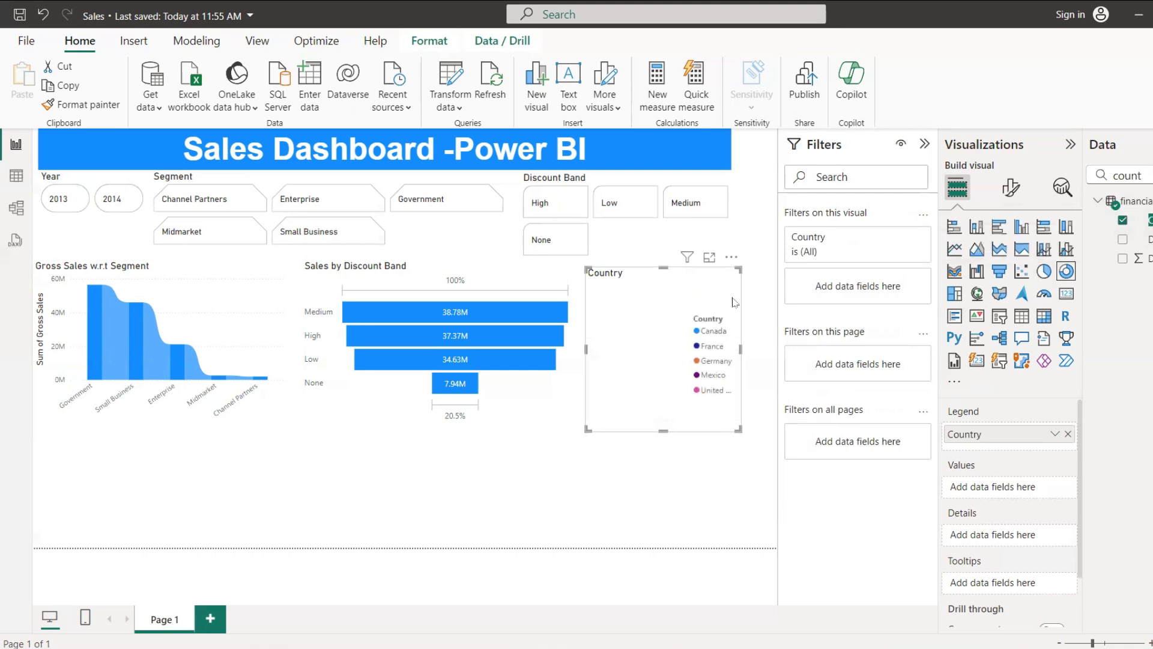
Step: Find the Gross Sales field and assign it to the donut chart's values
{"action": "left_click", "coordinate": [1151, 175]}
{"action": "key", "text": "ctrl+a"}
{"action": "type", "text": "sa"}
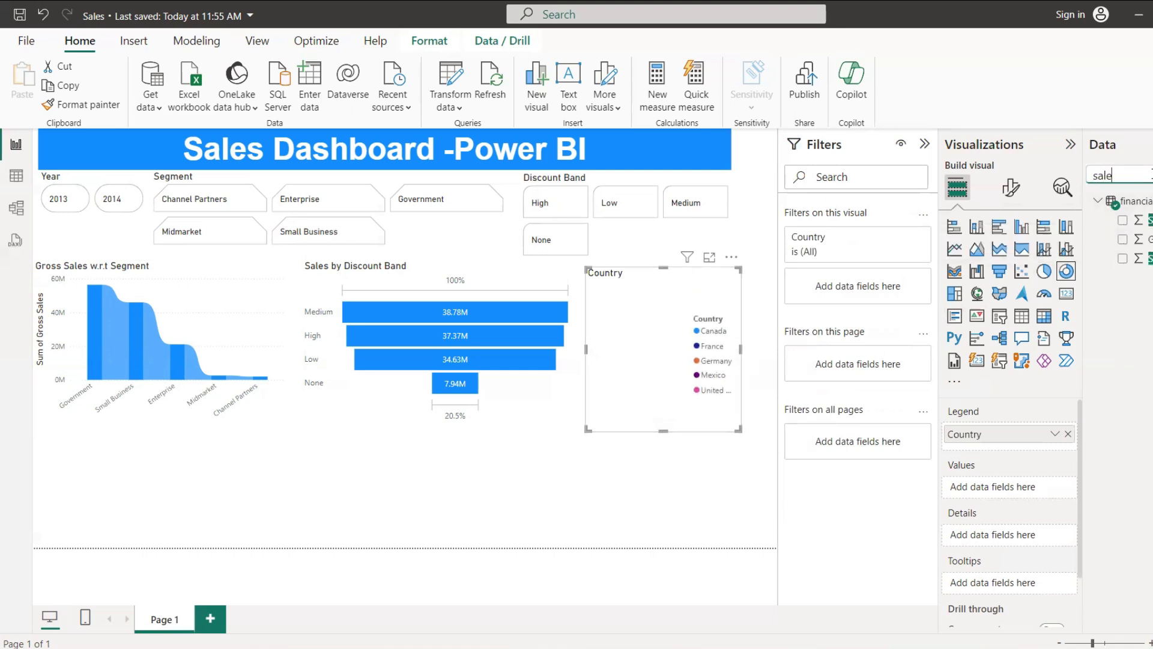
{"action": "left_click_drag", "start_coordinate": [1147, 258], "coordinate": [1013, 488]}
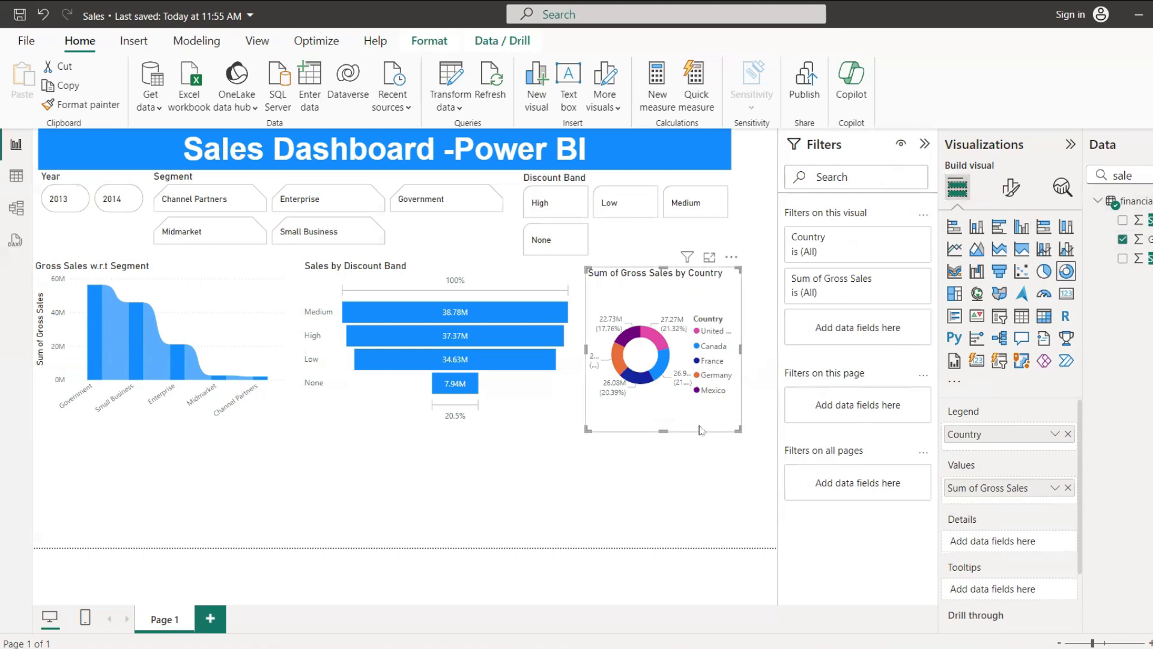
Step: Shorten the donut chart's title text to Gross Sales by Country
{"action": "left_click", "coordinate": [1012, 189]}
{"action": "left_click", "coordinate": [1009, 258]}
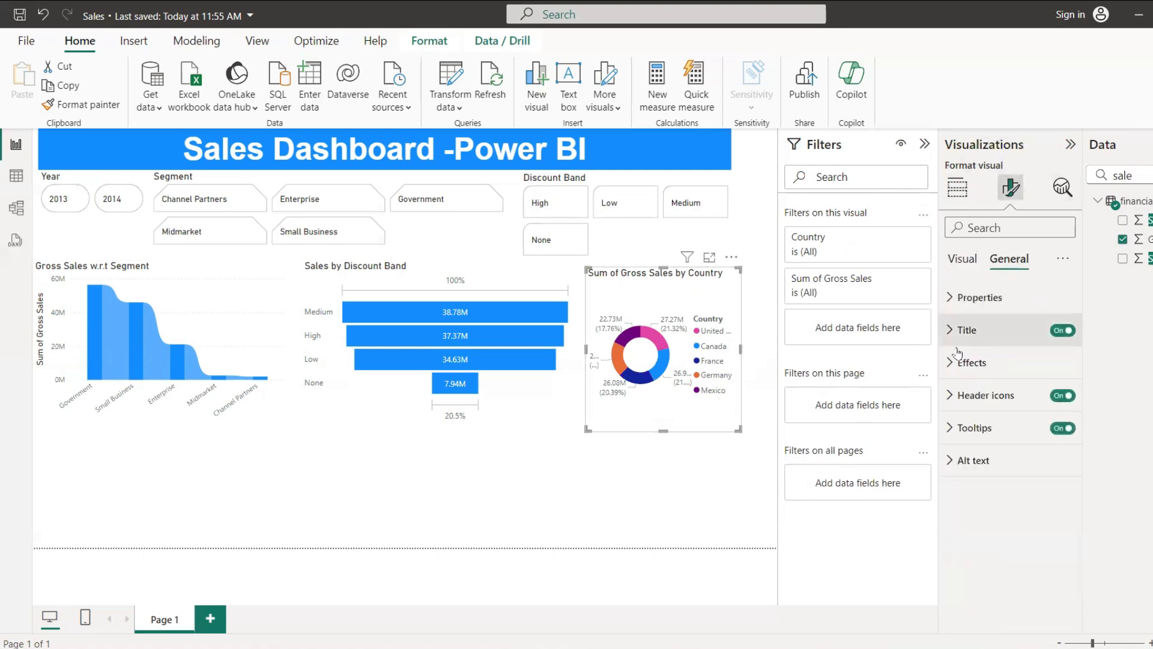
{"action": "left_click", "coordinate": [953, 330]}
{"action": "left_click_drag", "start_coordinate": [988, 411], "coordinate": [946, 410]}
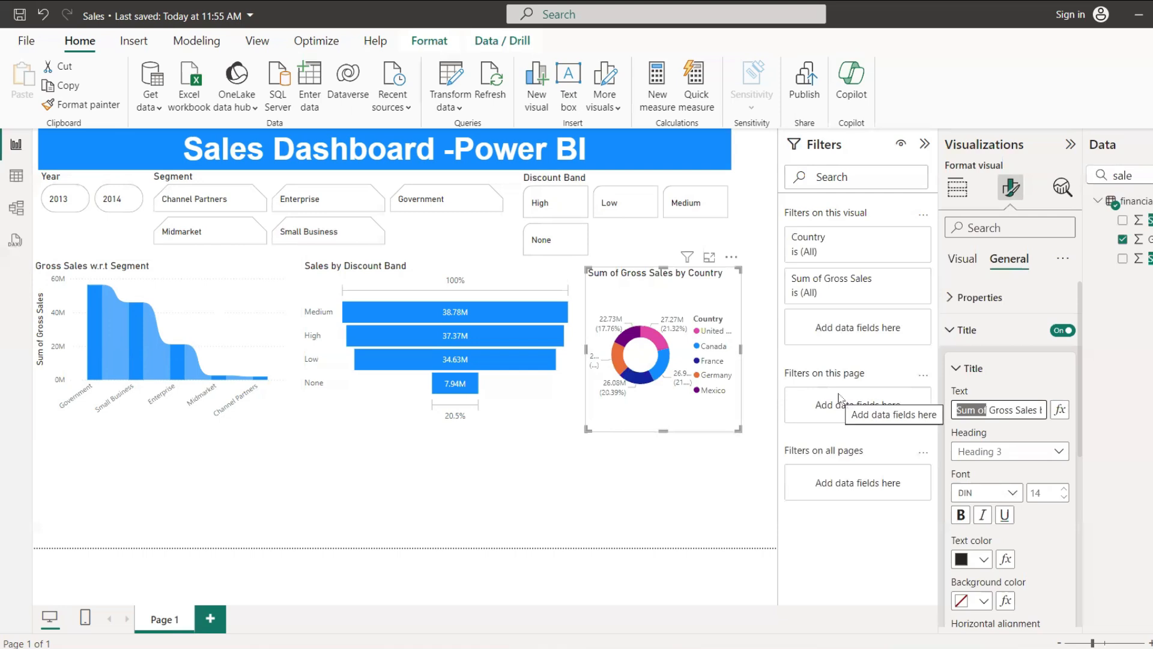
{"action": "type", "text": "0000"}
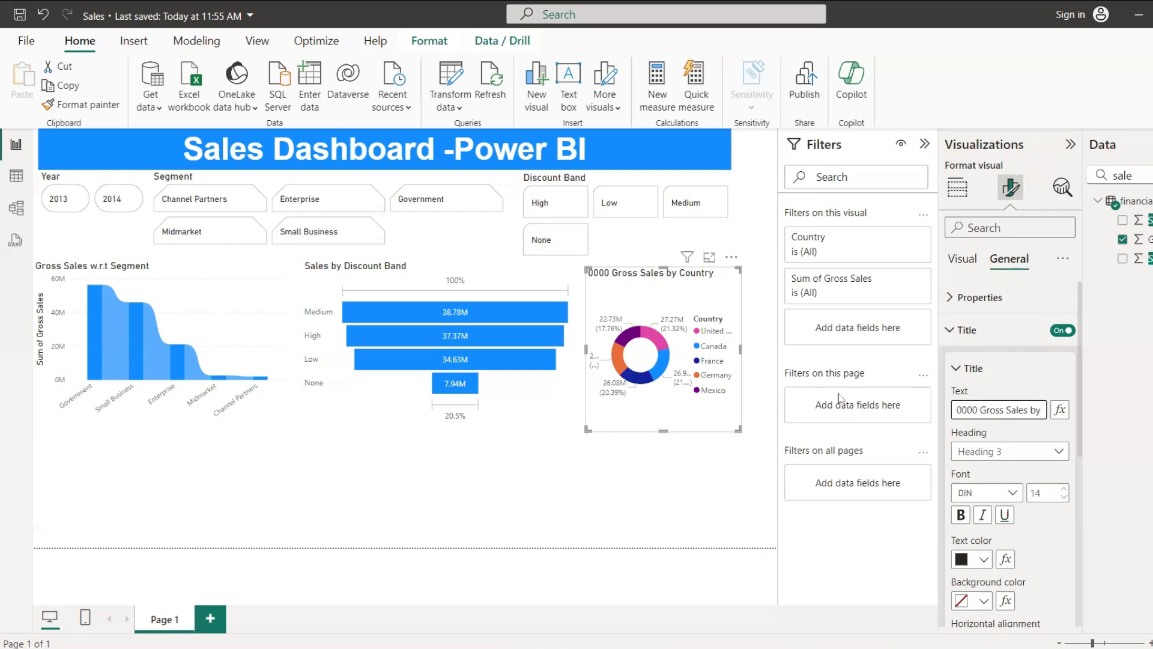
{"action": "left_click", "coordinate": [984, 409]}
{"action": "key", "text": "BackSpace"}
{"action": "key", "text": "BackSpace"}
{"action": "key", "text": "BackSpace"}
{"action": "key", "text": "BackSpace"}
{"action": "key", "text": "BackSpace"}
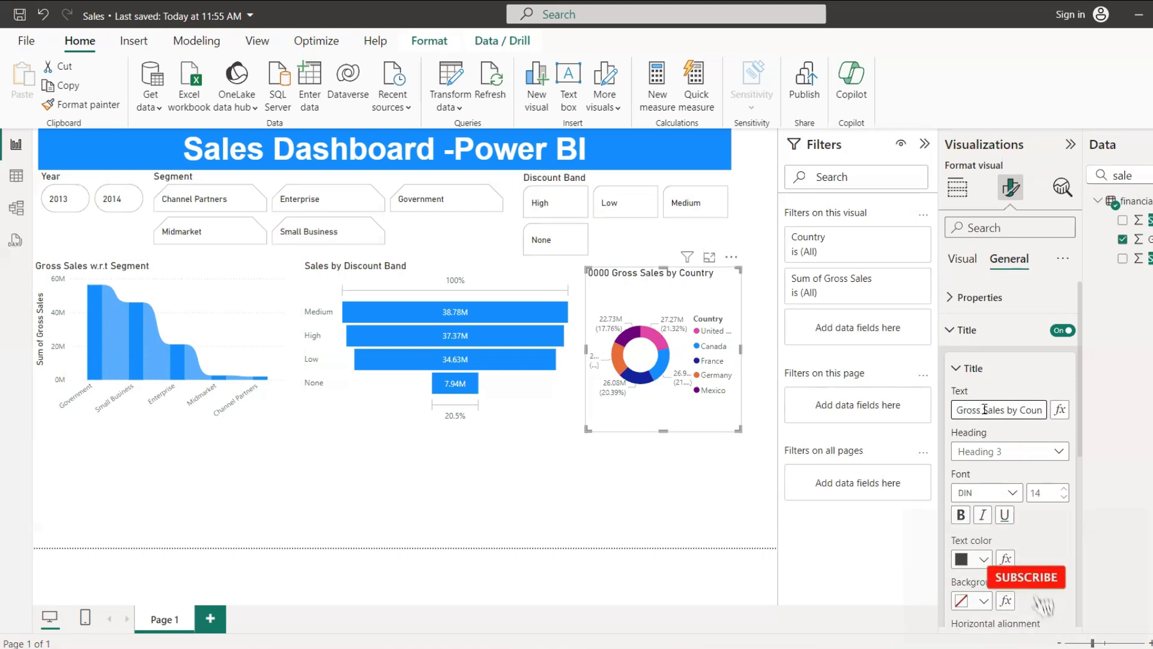
{"action": "left_click_drag", "start_coordinate": [1025, 410], "coordinate": [1143, 416]}
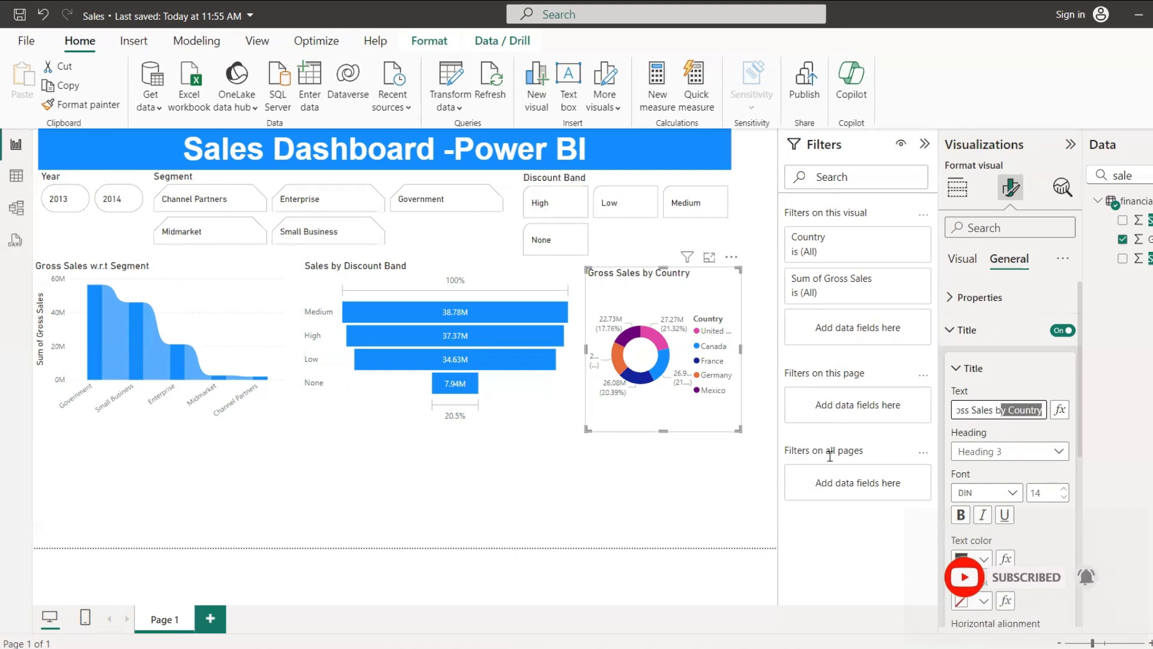
{"action": "left_click", "coordinate": [654, 484]}
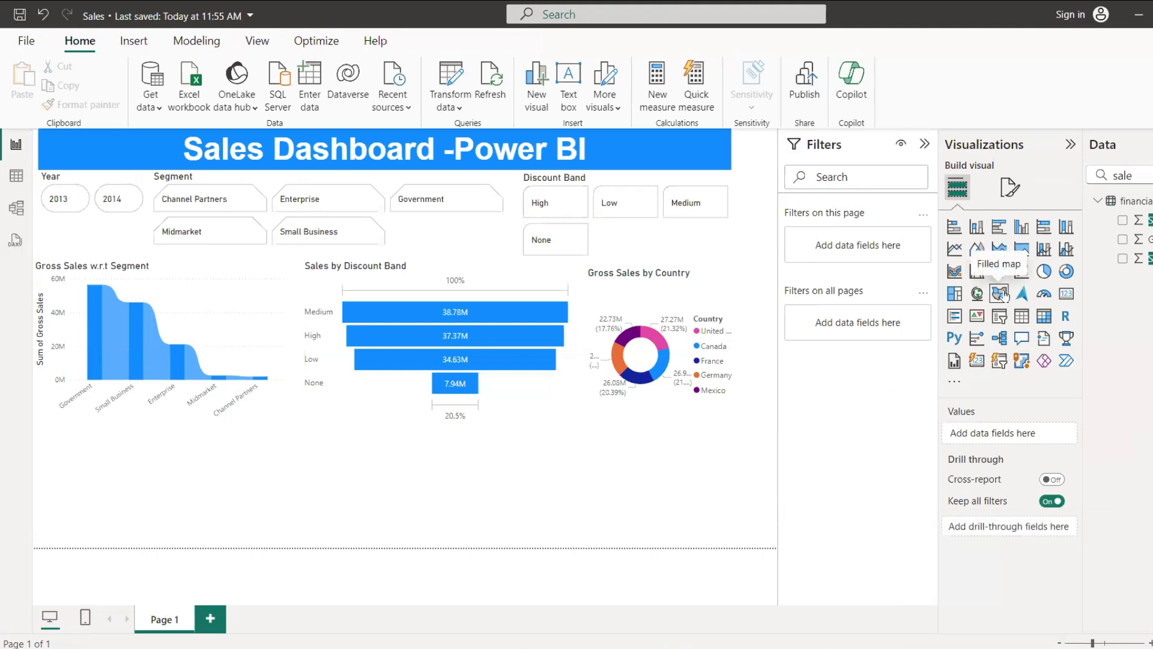
Step: Convert the Gross Sales by Country donut chart to a filled map
{"action": "left_click", "coordinate": [716, 338]}
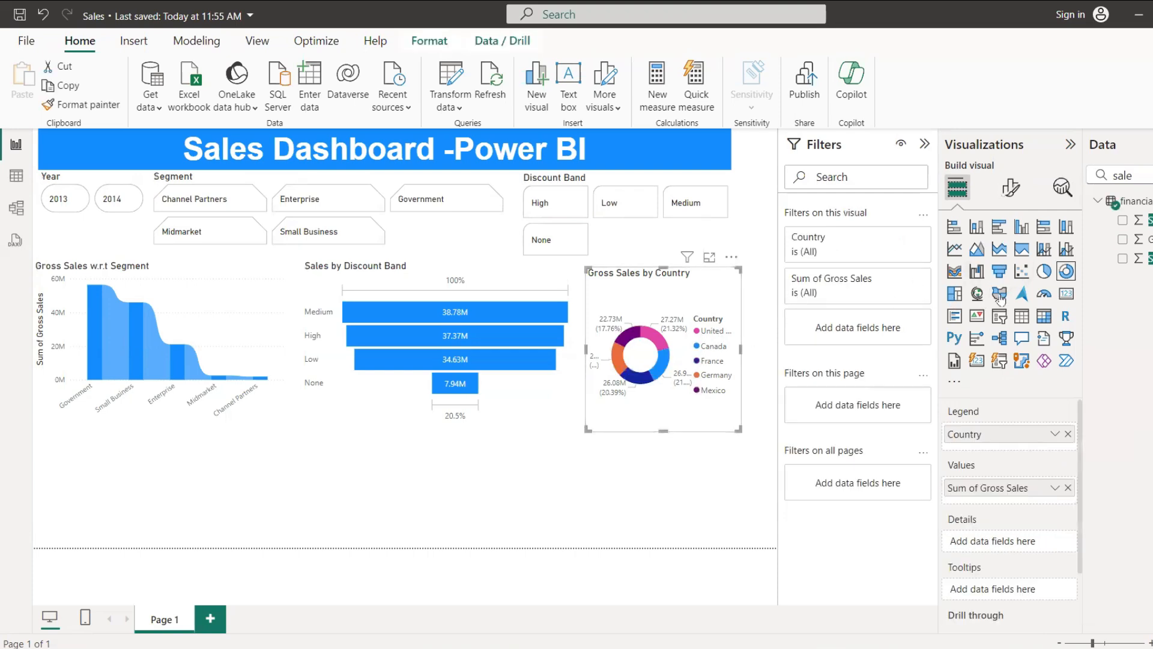
{"action": "left_click", "coordinate": [999, 294]}
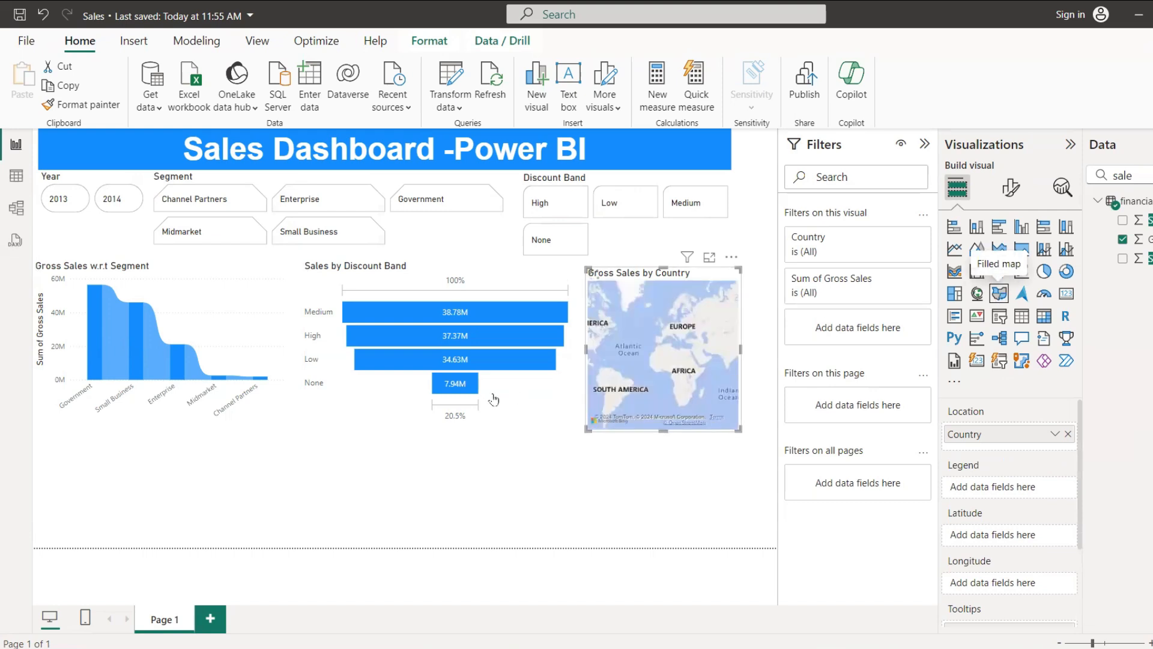
Step: Shrink the Gross Sales ribbon chart and stack the funnel chart, reduced in size, directly below it
{"action": "left_click", "coordinate": [531, 415]}
{"action": "left_click_drag", "start_coordinate": [527, 419], "coordinate": [463, 526]}
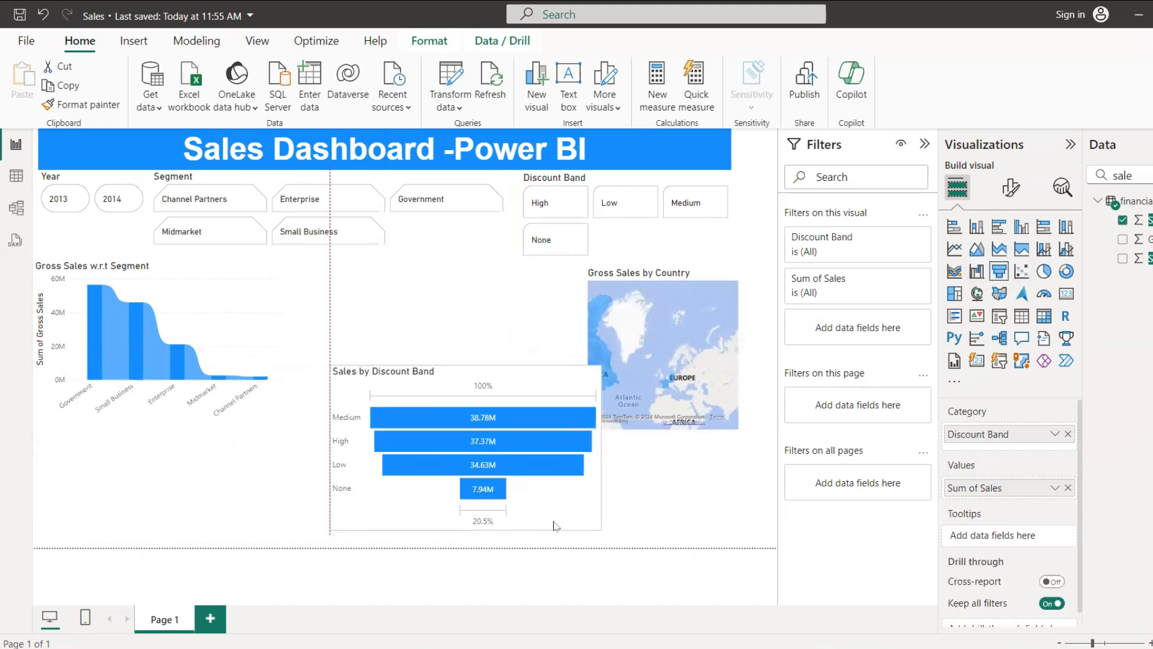
{"action": "left_click", "coordinate": [275, 412]}
{"action": "left_click_drag", "start_coordinate": [288, 438], "coordinate": [266, 401]}
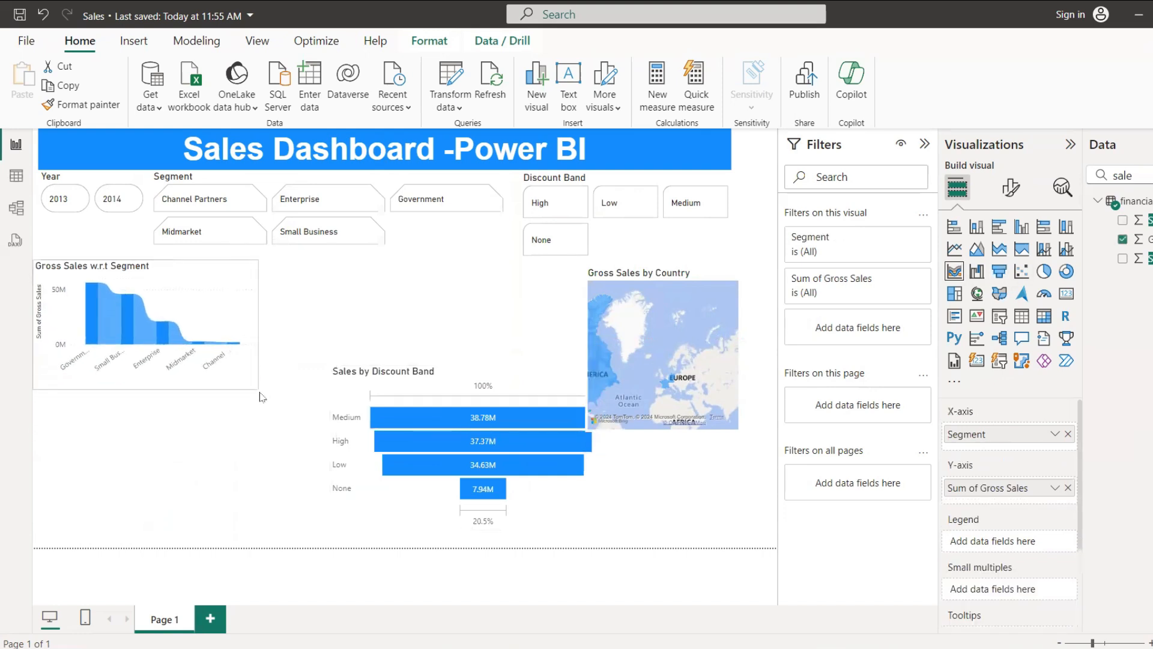
{"action": "left_click_drag", "start_coordinate": [482, 379], "coordinate": [185, 396]}
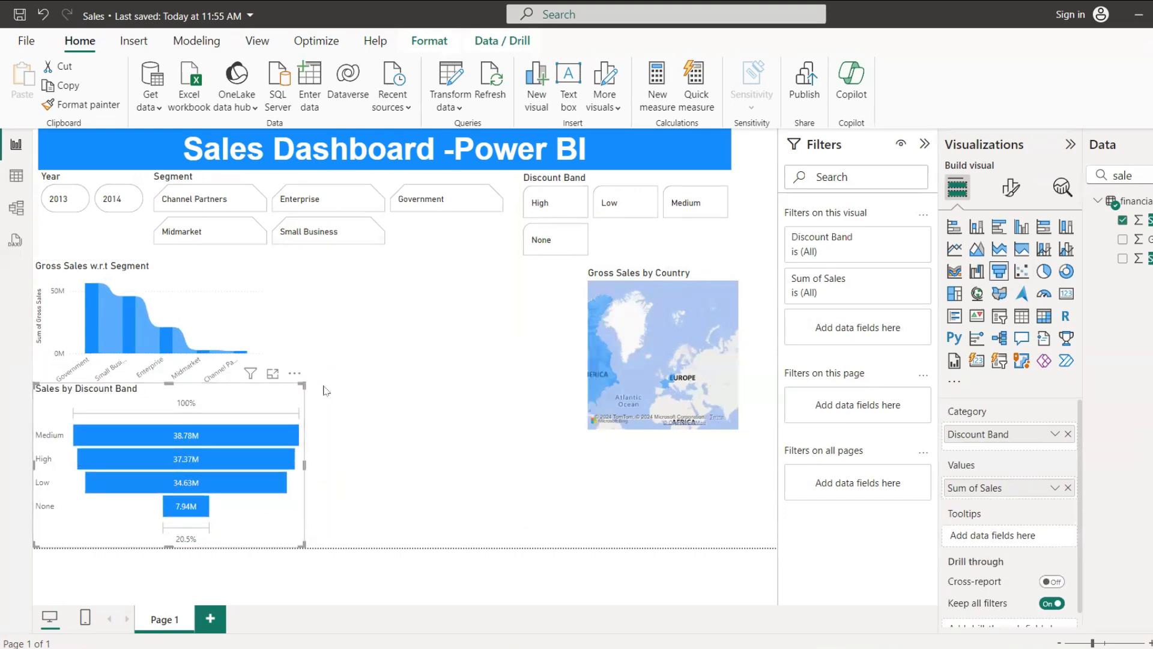
{"action": "left_click_drag", "start_coordinate": [304, 385], "coordinate": [273, 415]}
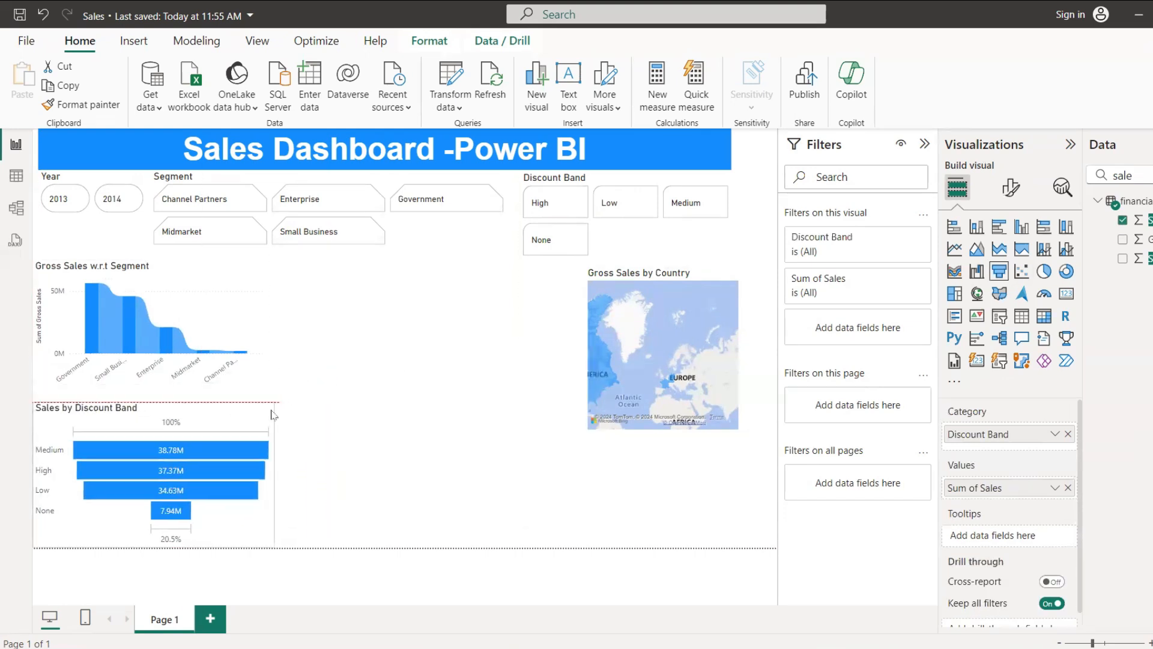
Step: Enlarge the filled map so that it fills the free area beside the ribbon and funnel charts
{"action": "left_click", "coordinate": [691, 415]}
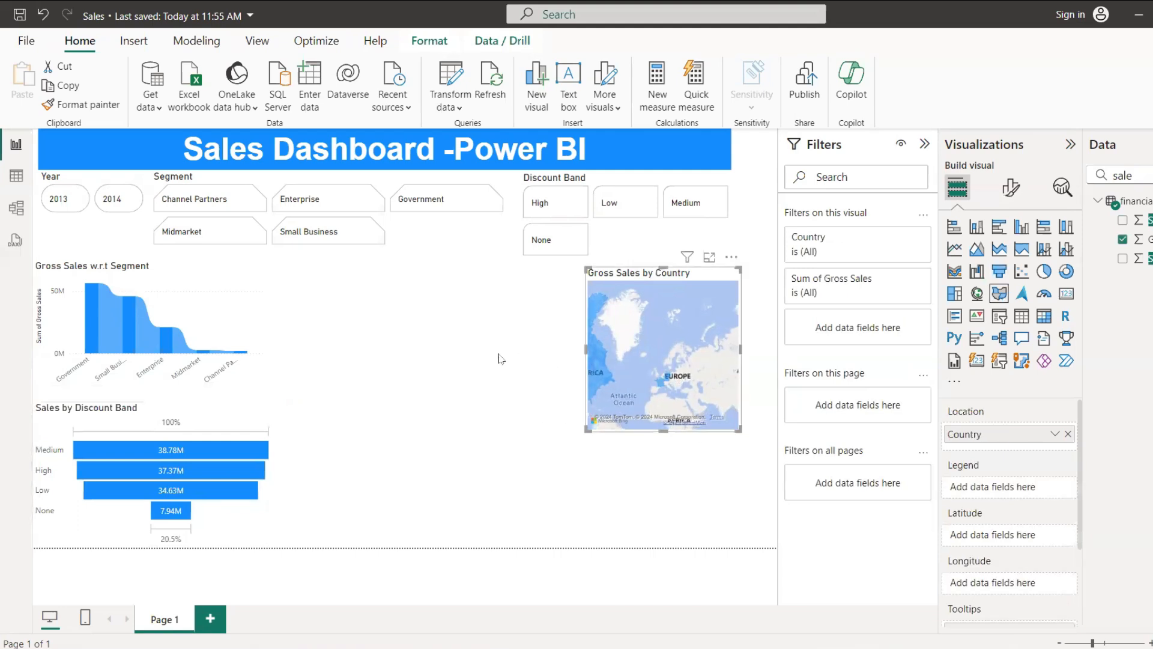
{"action": "left_click_drag", "start_coordinate": [586, 429], "coordinate": [297, 470]}
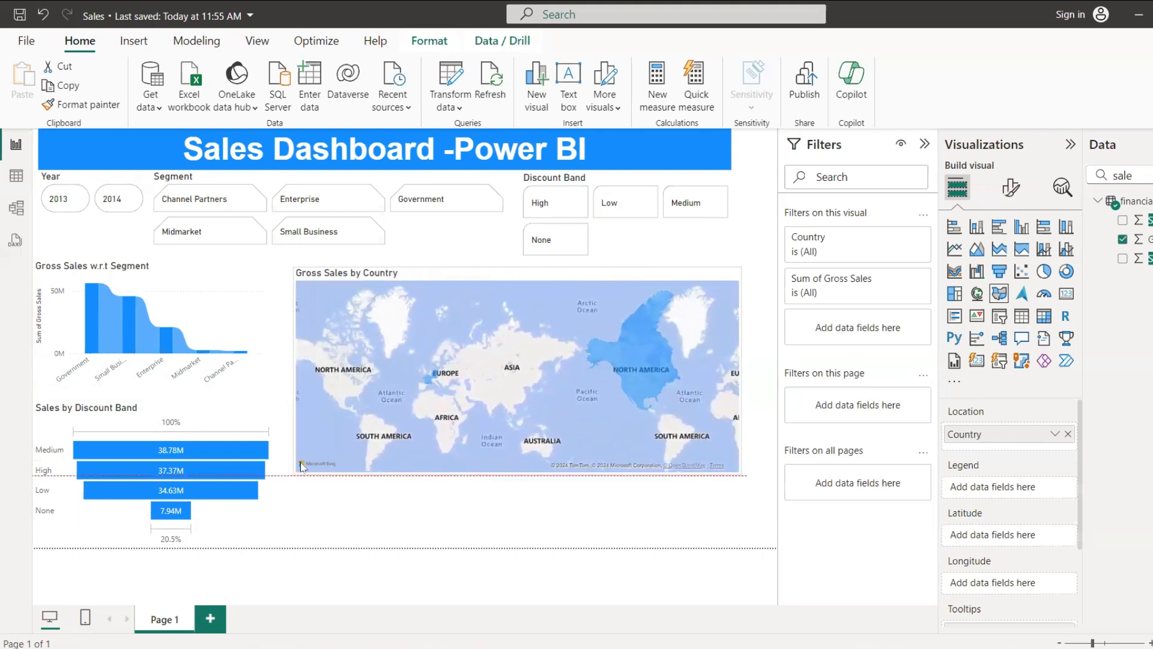
{"action": "left_click_drag", "start_coordinate": [743, 474], "coordinate": [764, 525]}
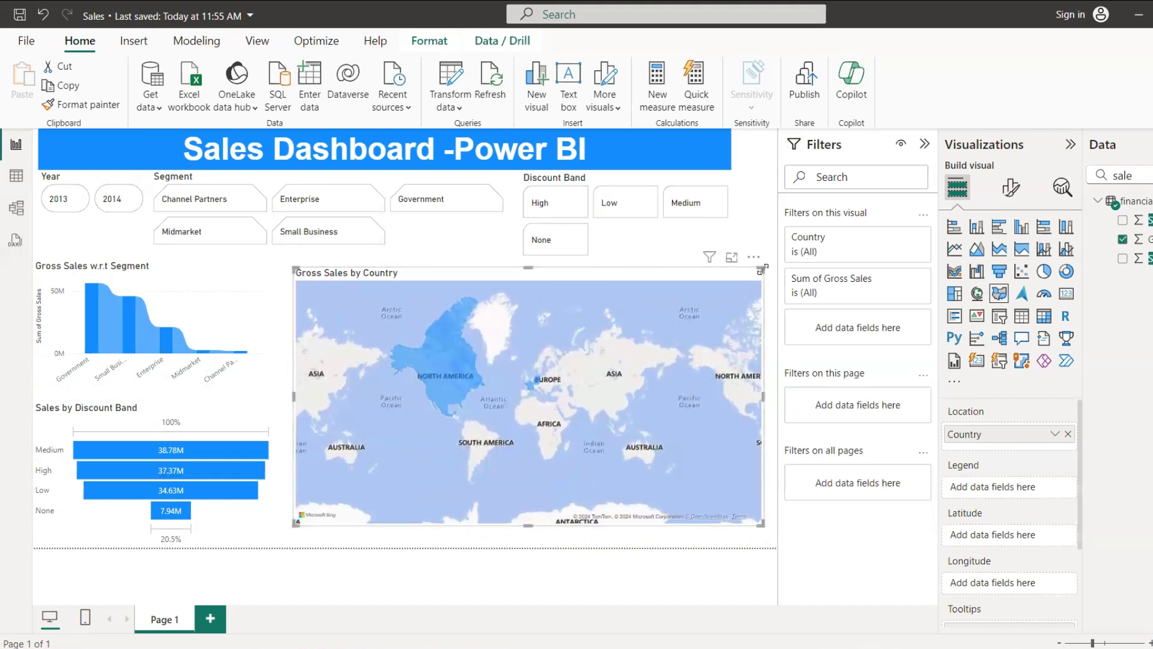
{"action": "left_click_drag", "start_coordinate": [761, 270], "coordinate": [773, 255]}
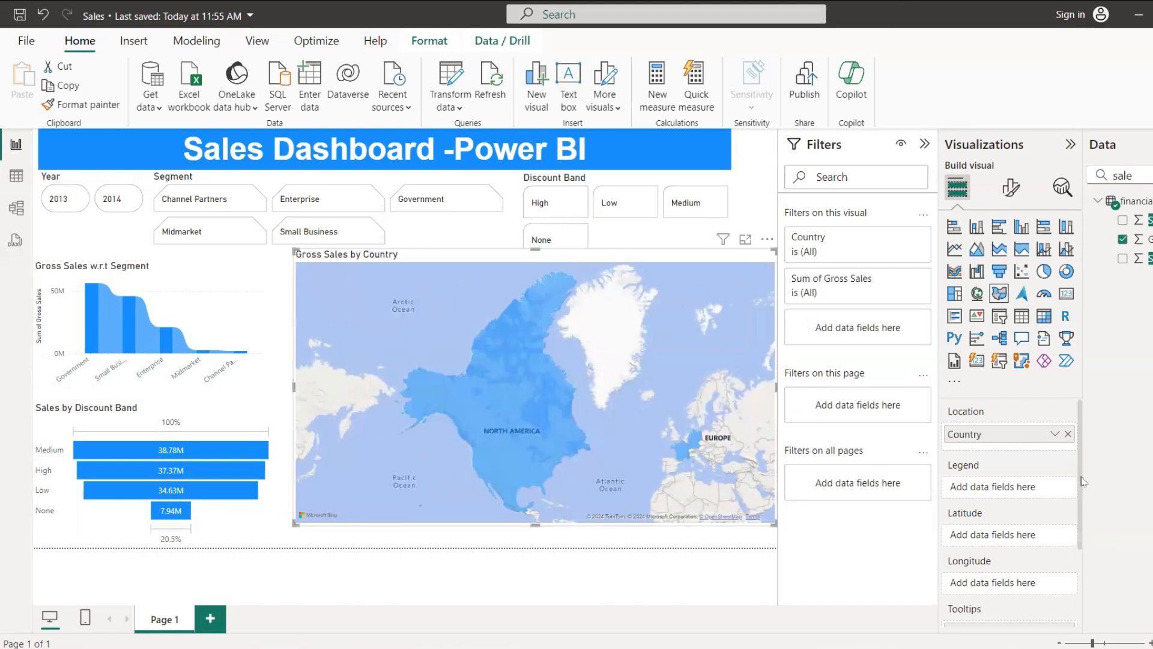
Step: Assign the Gross Sales field as the filled map's legend
{"action": "mouse_move", "coordinate": [1081, 466]}
{"action": "left_mouse_down"}
{"action": "mouse_move", "coordinate": [1084, 547]}
{"action": "mouse_move", "coordinate": [1089, 450]}
{"action": "left_mouse_up"}
{"action": "left_click_drag", "start_coordinate": [1144, 239], "coordinate": [1031, 487]}
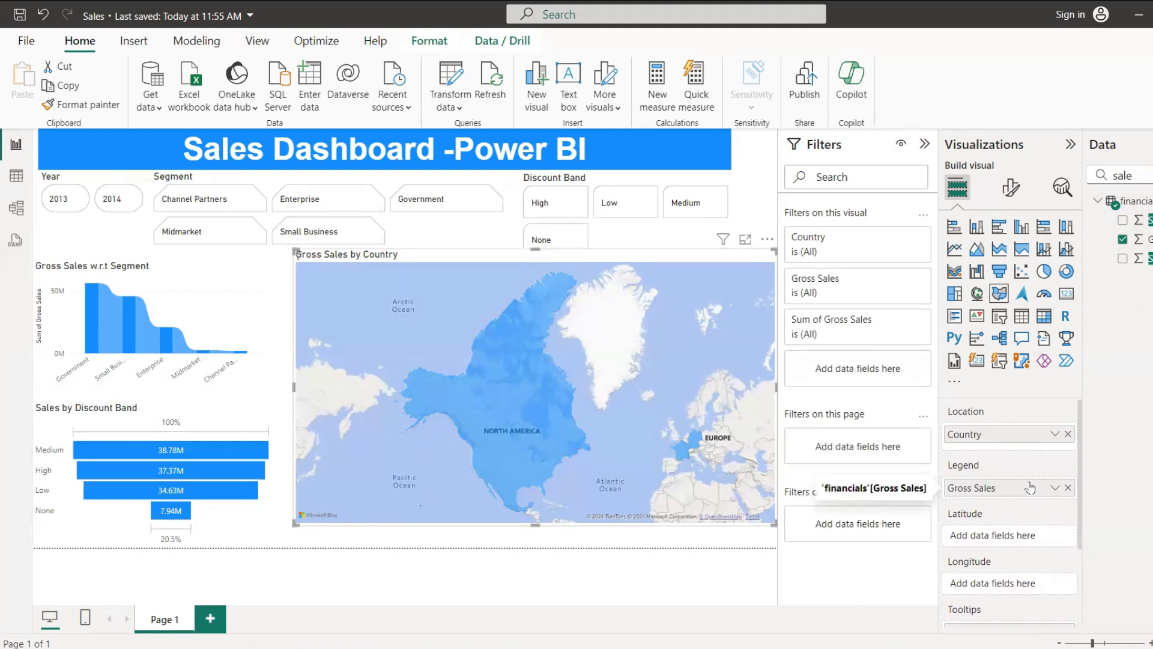
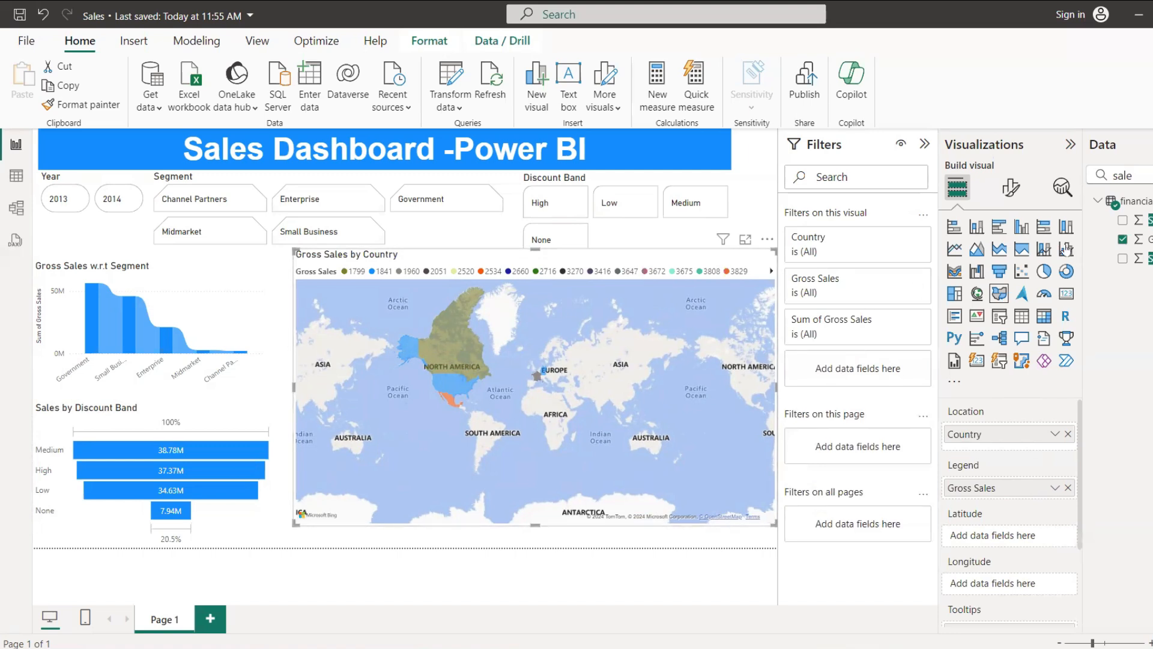
Step: Clear the field search and delete the Gross Sales by Country filled map from the report page
{"action": "left_click", "coordinate": [1152, 175]}
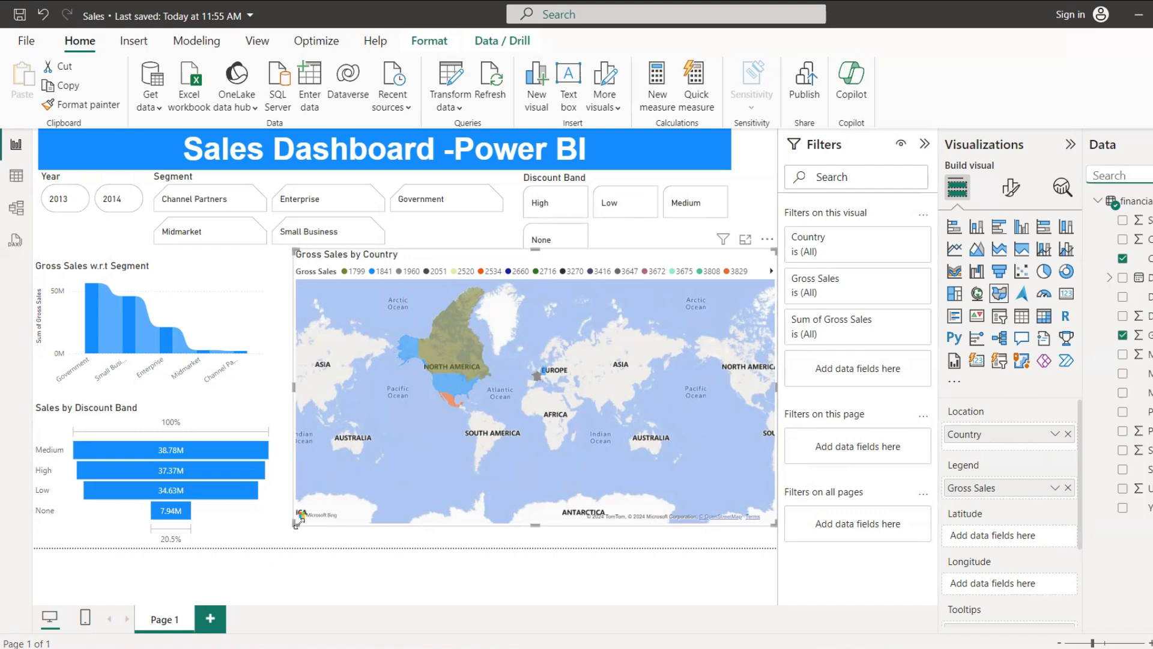
{"action": "left_click", "coordinate": [252, 301]}
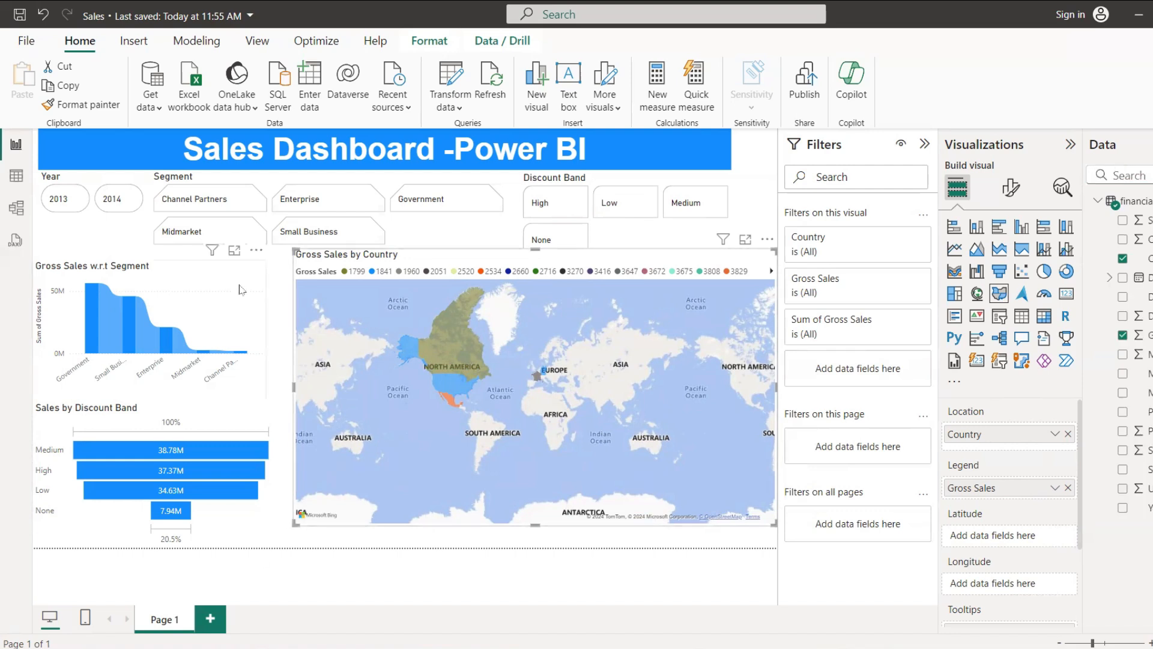
{"action": "left_click", "coordinate": [360, 459]}
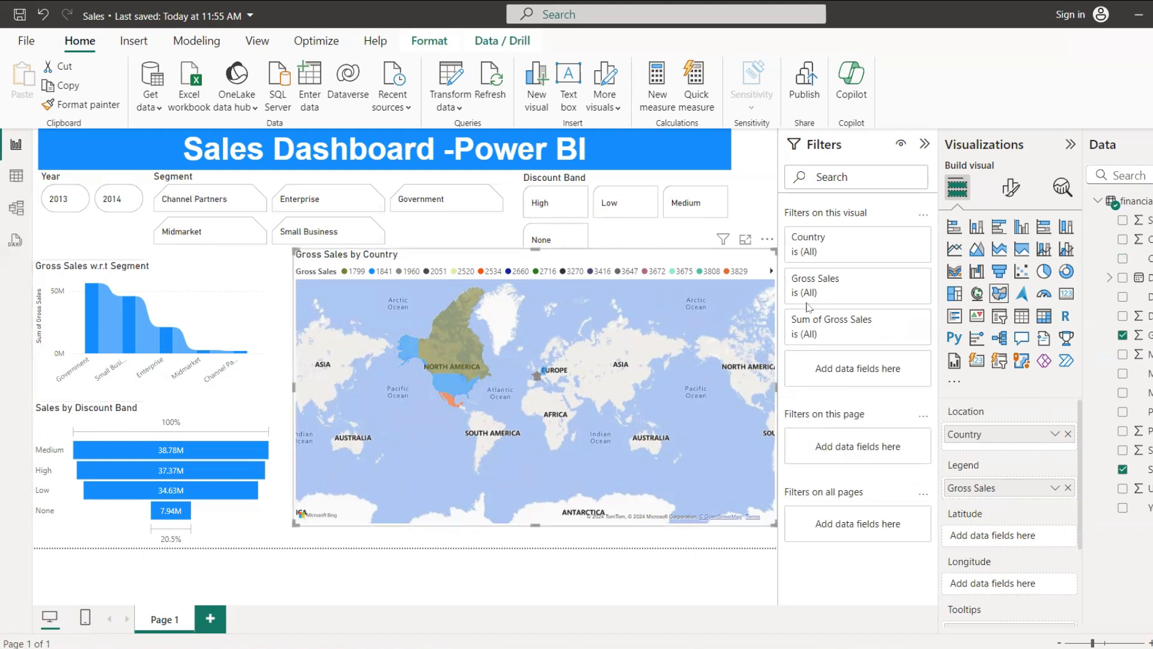
{"action": "left_click", "coordinate": [1098, 150]}
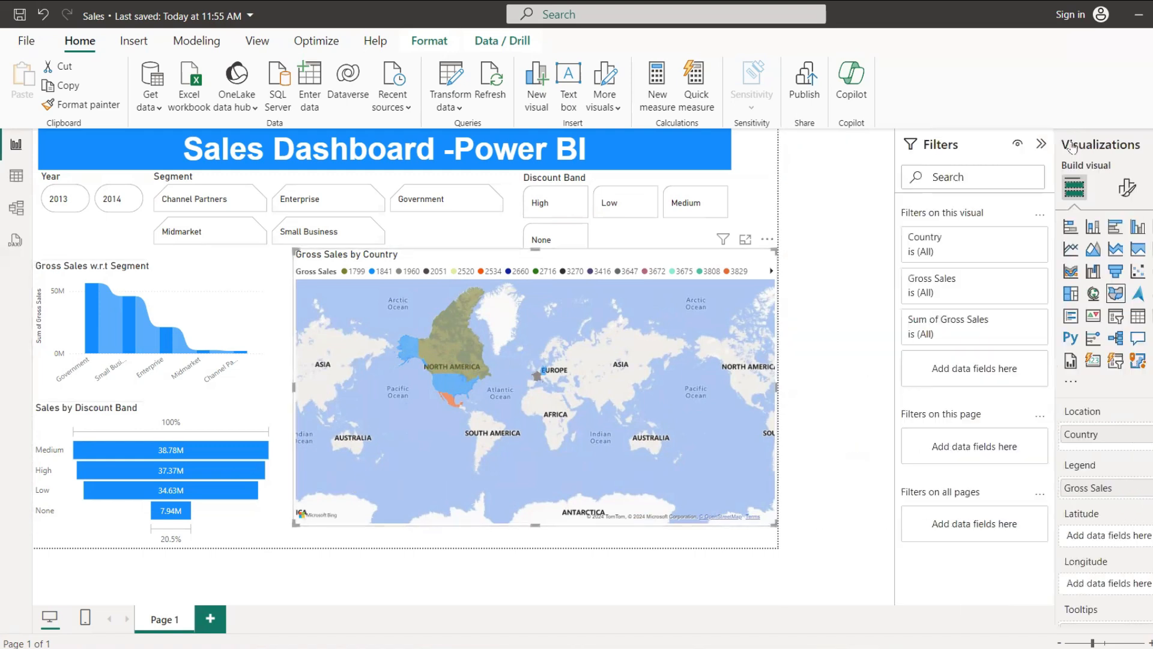
{"action": "left_click", "coordinate": [1069, 148]}
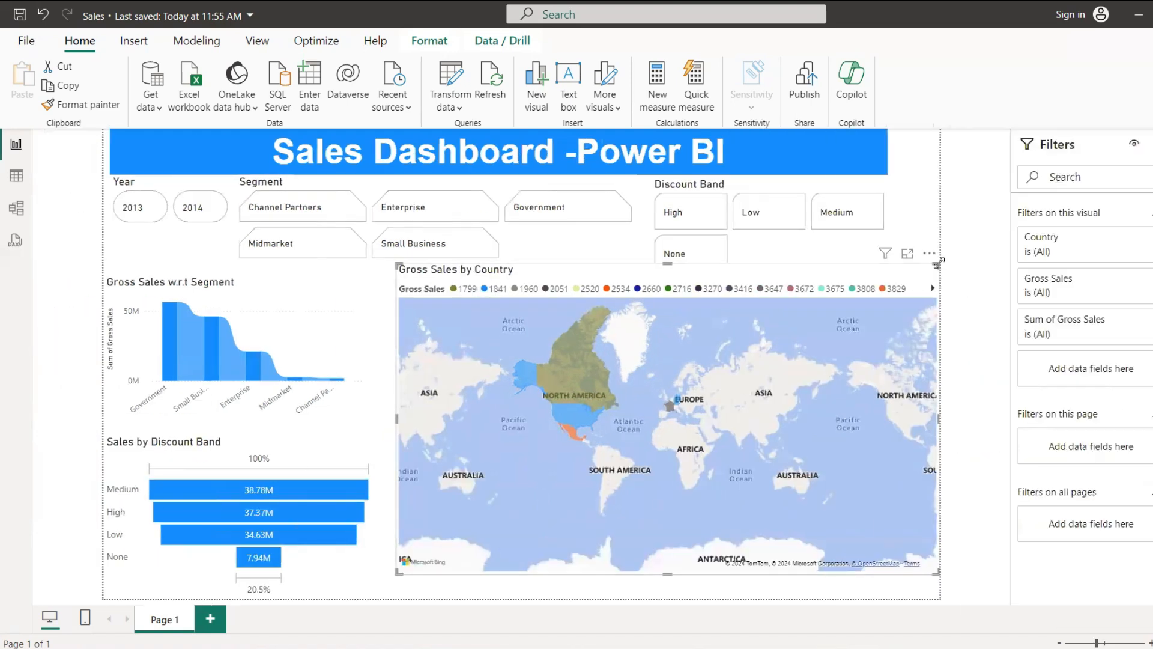
{"action": "key", "text": "Delete"}
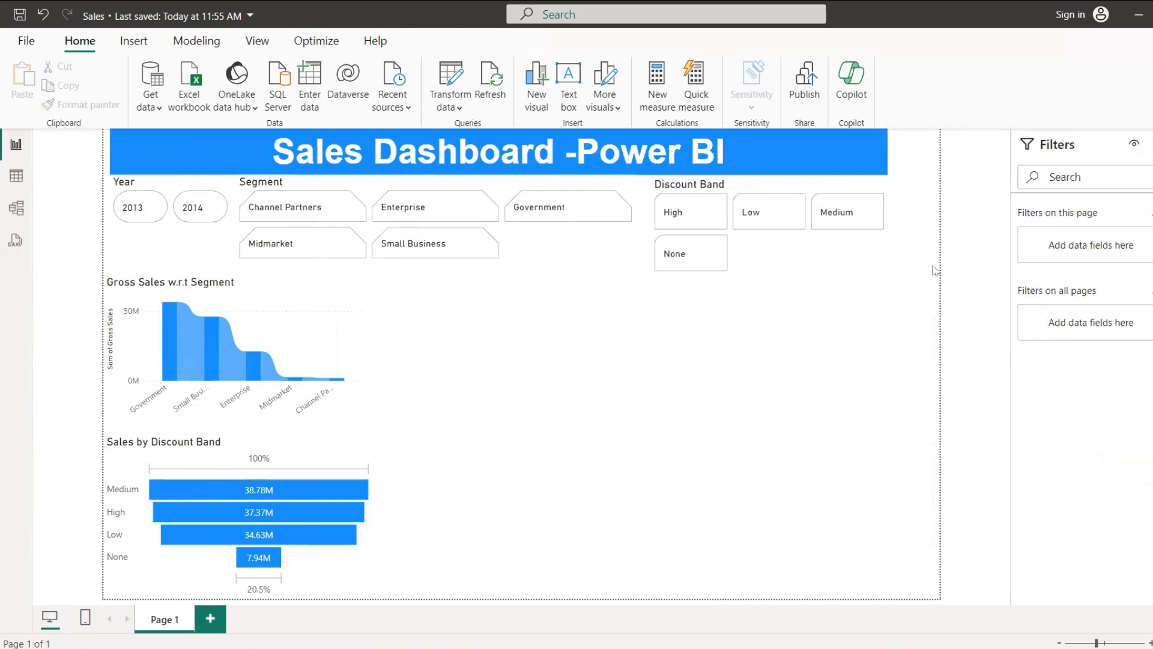
Step: Insert a gauge visual in the free area of the page with the count of Year as its value
{"action": "left_click", "coordinate": [368, 462]}
{"action": "left_click", "coordinate": [729, 369]}
{"action": "left_click", "coordinate": [1152, 144]}
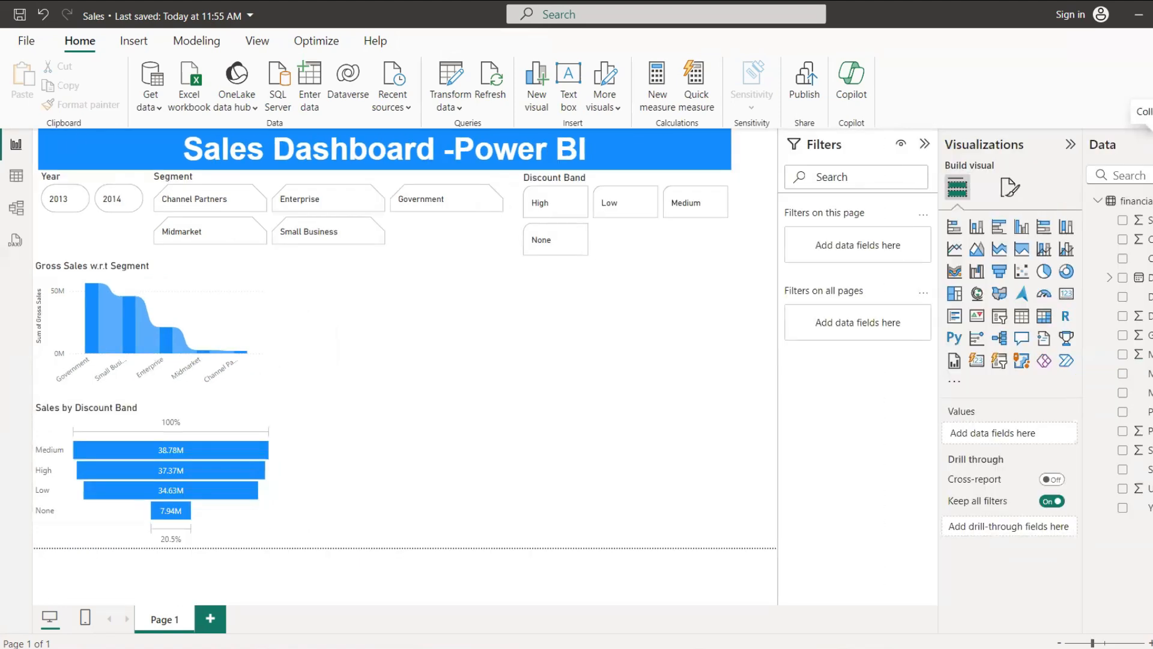
{"action": "left_click", "coordinate": [1045, 296]}
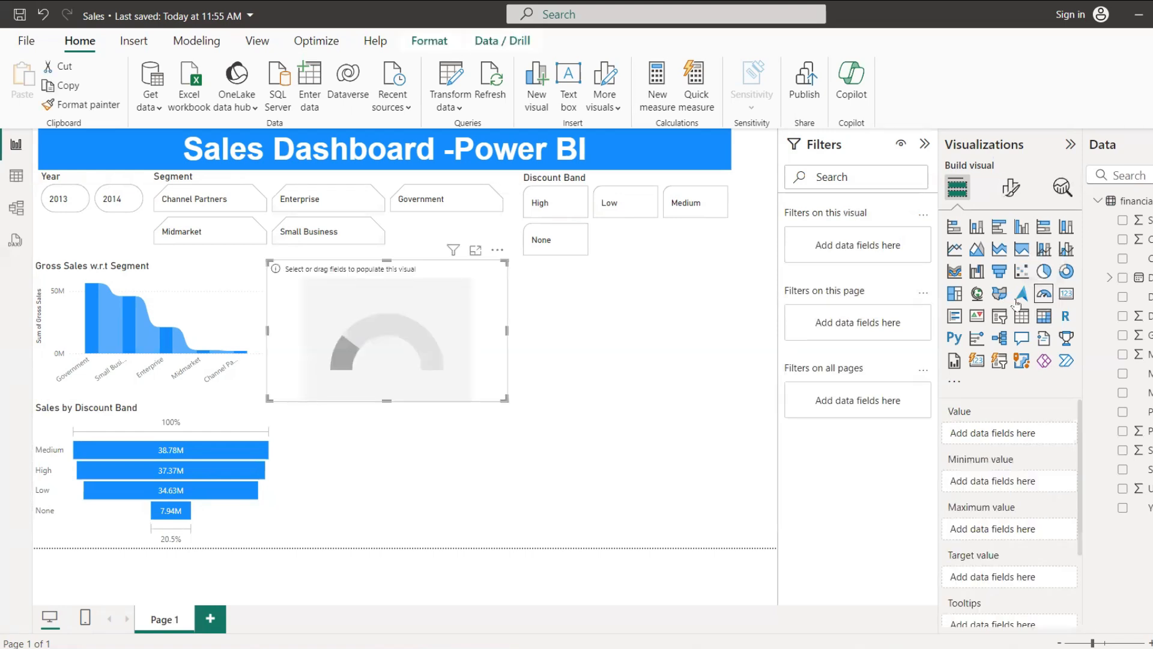
{"action": "left_click", "coordinate": [1144, 511]}
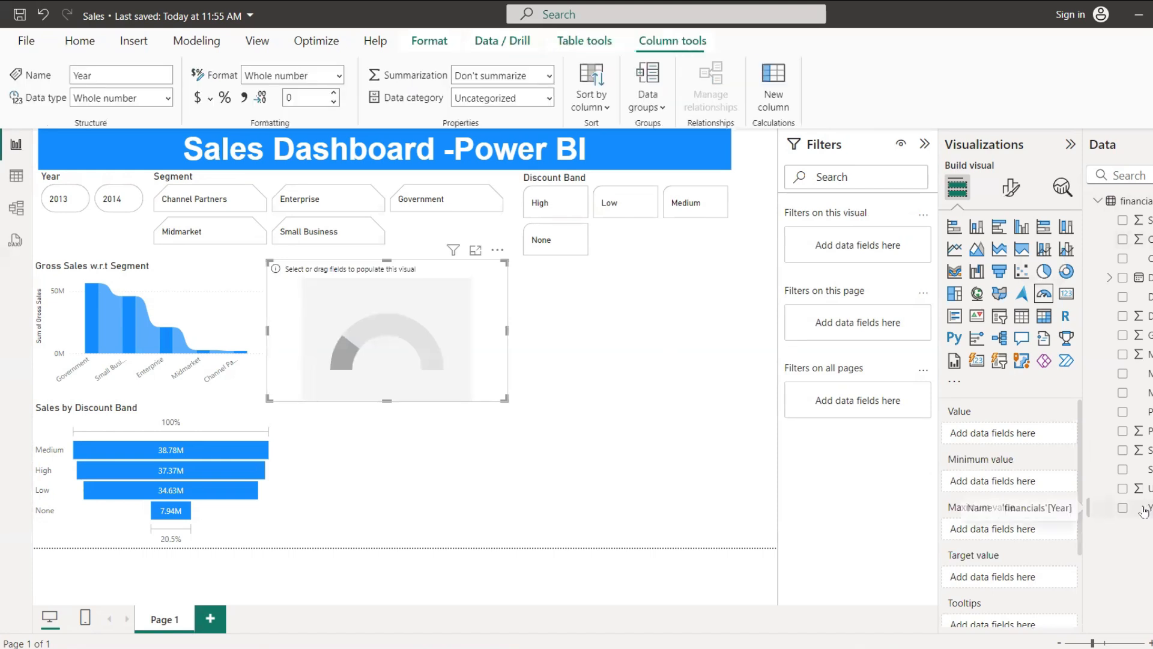
{"action": "left_click", "coordinate": [1122, 510]}
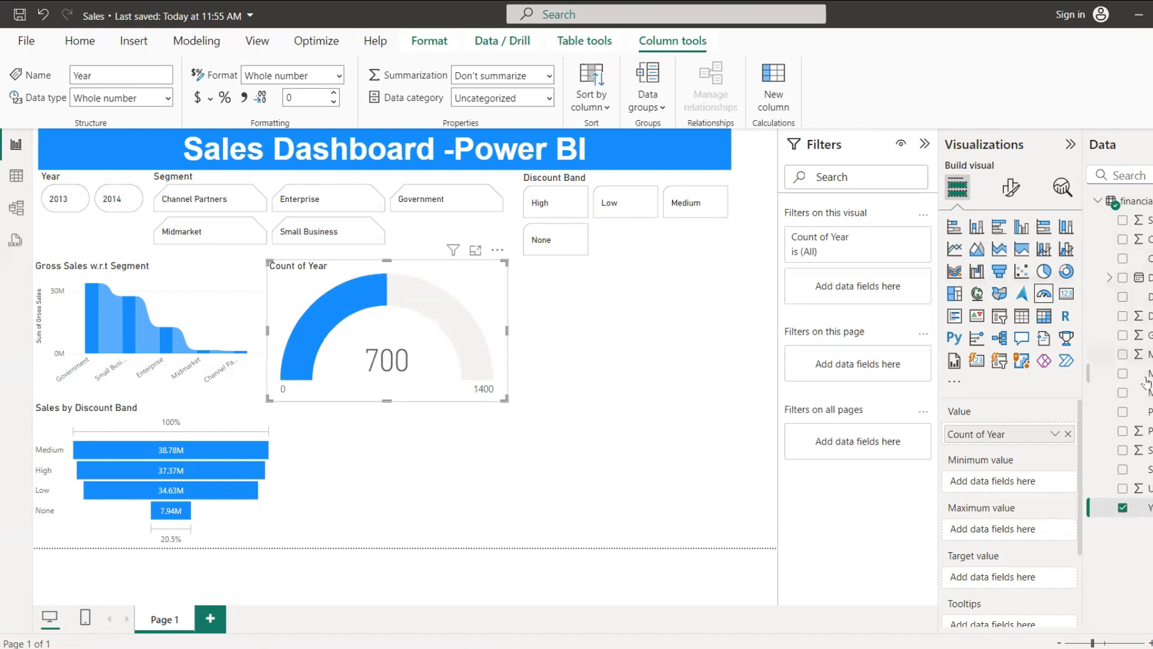
Step: Try Profit as the gauge's minimum value, remove it, and assign the count of Year as the maximum value
{"action": "left_click", "coordinate": [1122, 431]}
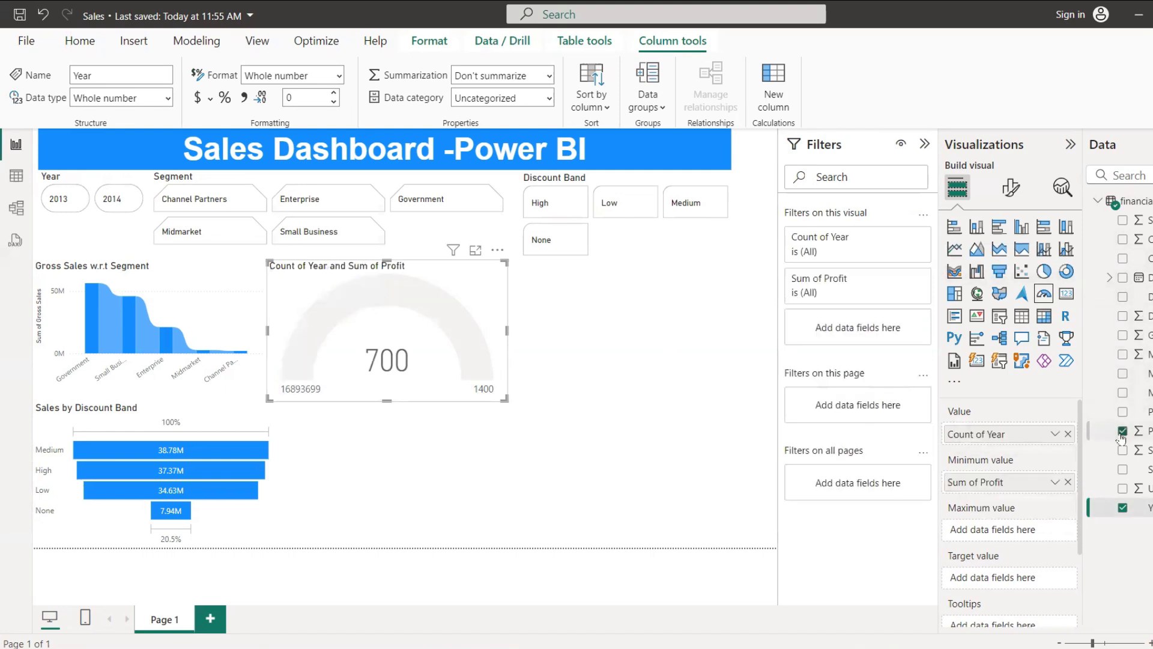
{"action": "left_click", "coordinate": [1121, 432]}
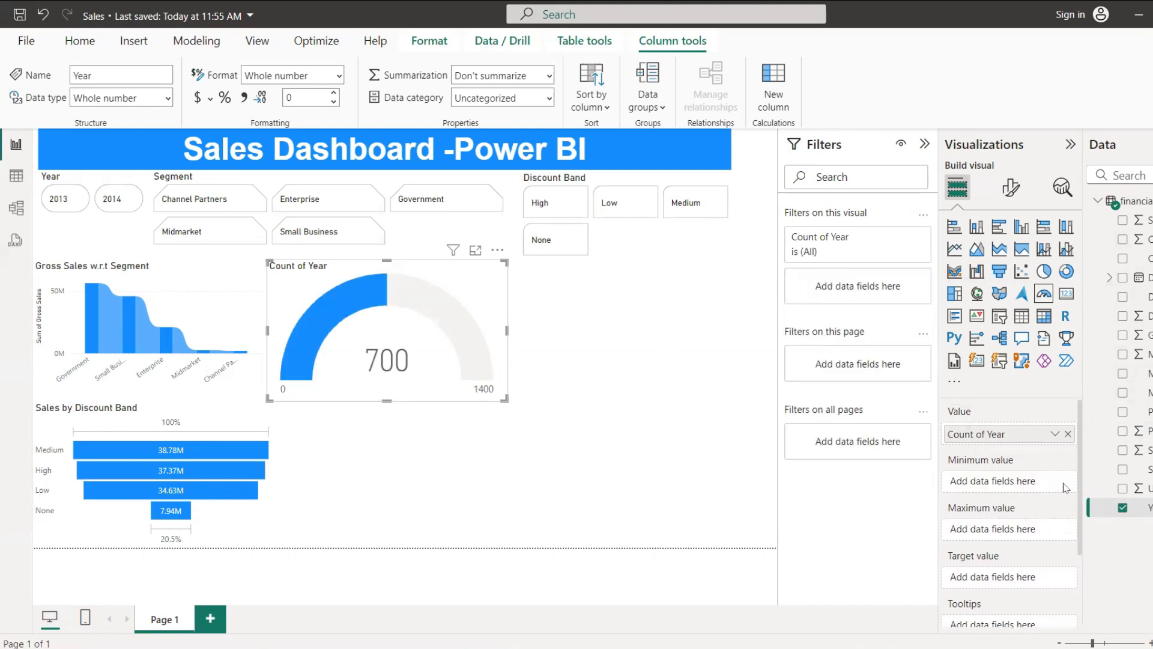
{"action": "left_click_drag", "start_coordinate": [1145, 509], "coordinate": [1008, 532]}
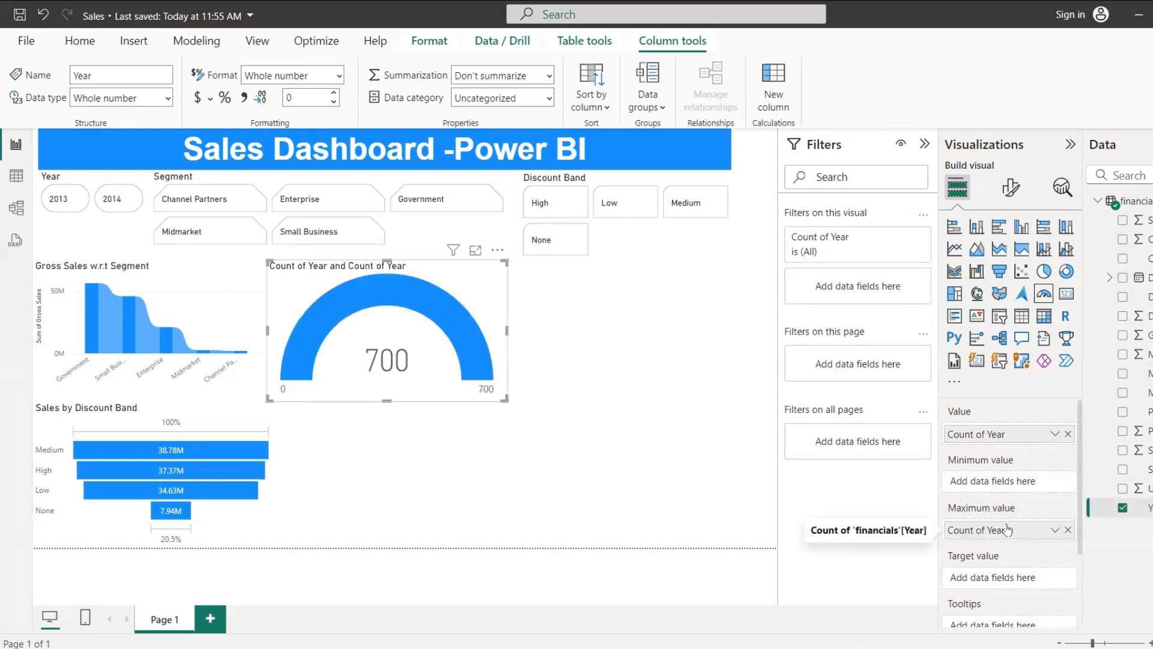
{"action": "scroll", "coordinate": [1015, 525], "scroll_direction": "down", "scroll_amount": 3}
{"action": "scroll", "coordinate": [1017, 518], "scroll_direction": "up", "scroll_amount": 3}
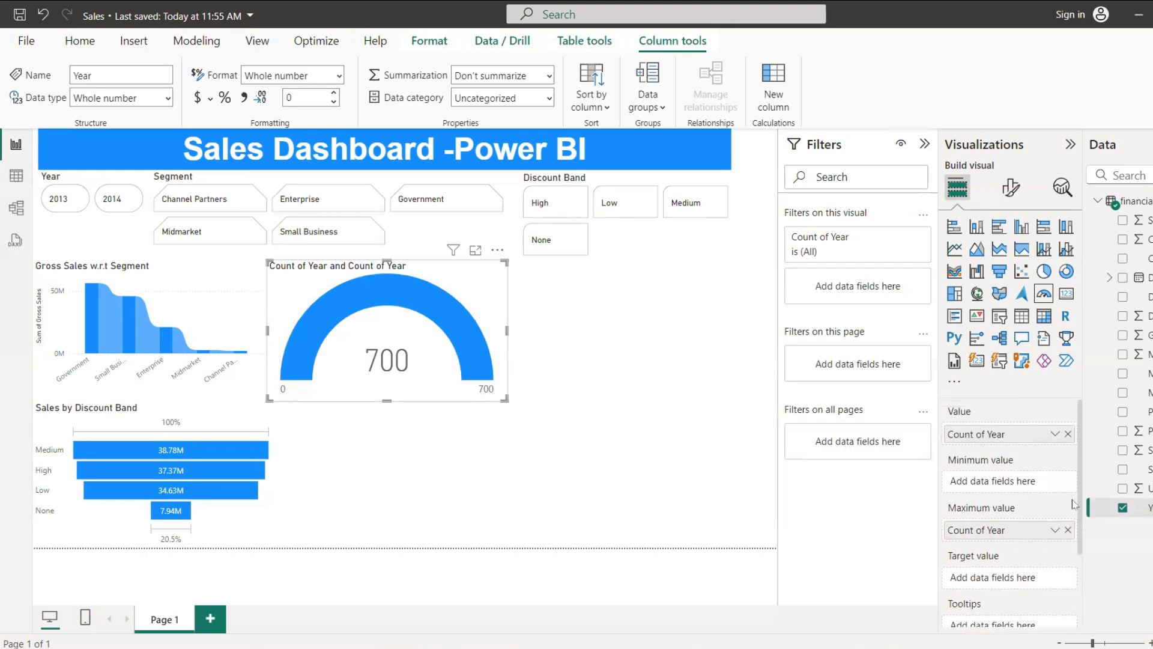
{"action": "scroll", "coordinate": [1079, 518], "scroll_direction": "down", "scroll_amount": 2}
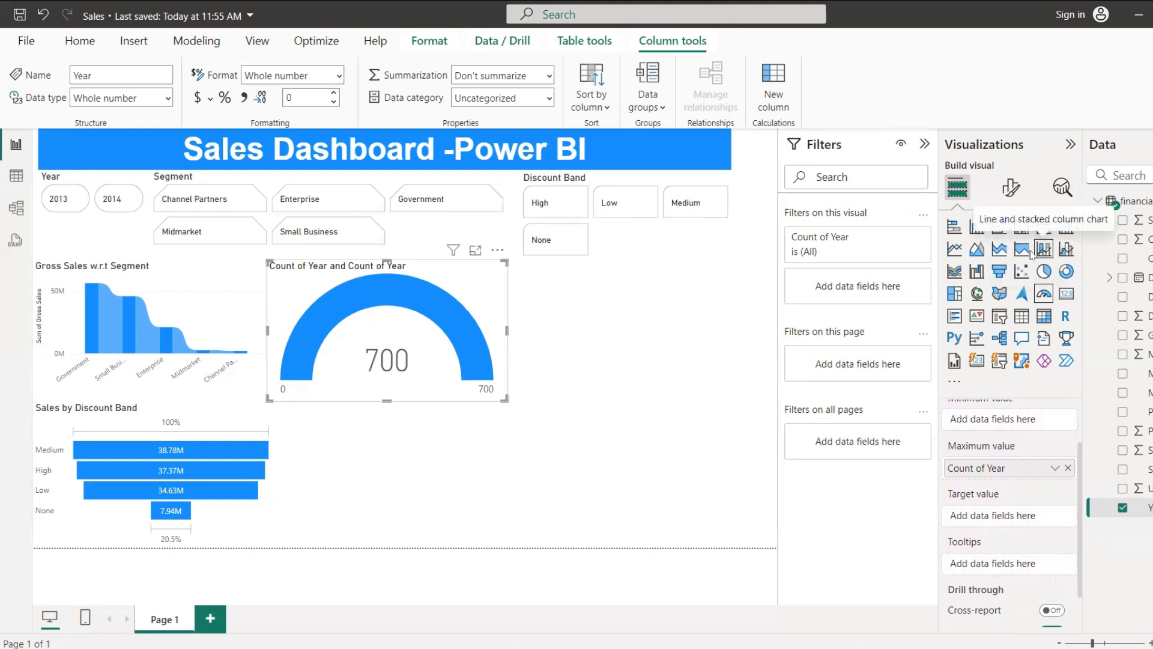
Step: Convert the gauge to a treemap and replace the Year count with Product as category and the sum of Profit as values
{"action": "left_click", "coordinate": [955, 295]}
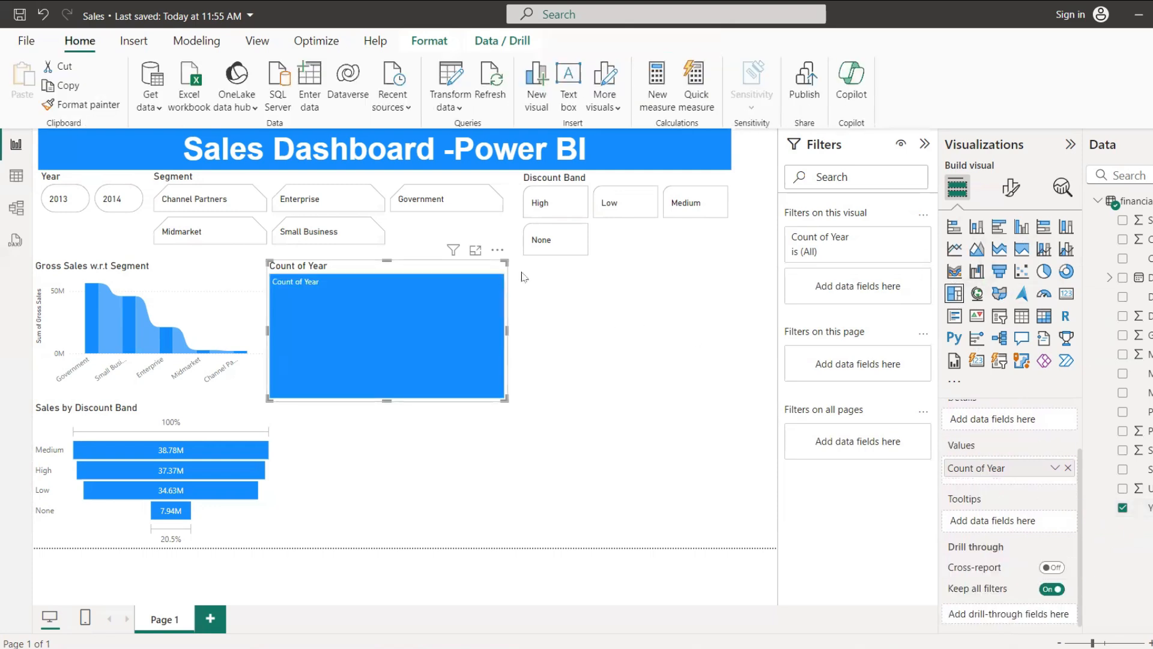
{"action": "scroll", "coordinate": [991, 477], "scroll_direction": "up", "scroll_amount": 1}
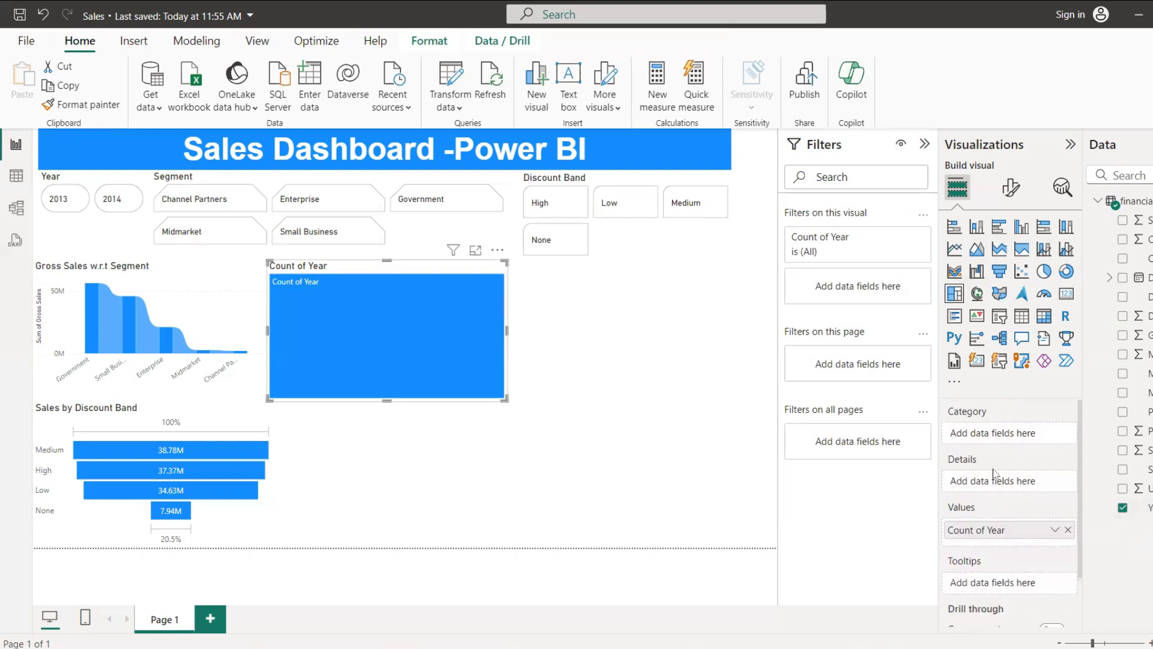
{"action": "left_click", "coordinate": [1069, 531]}
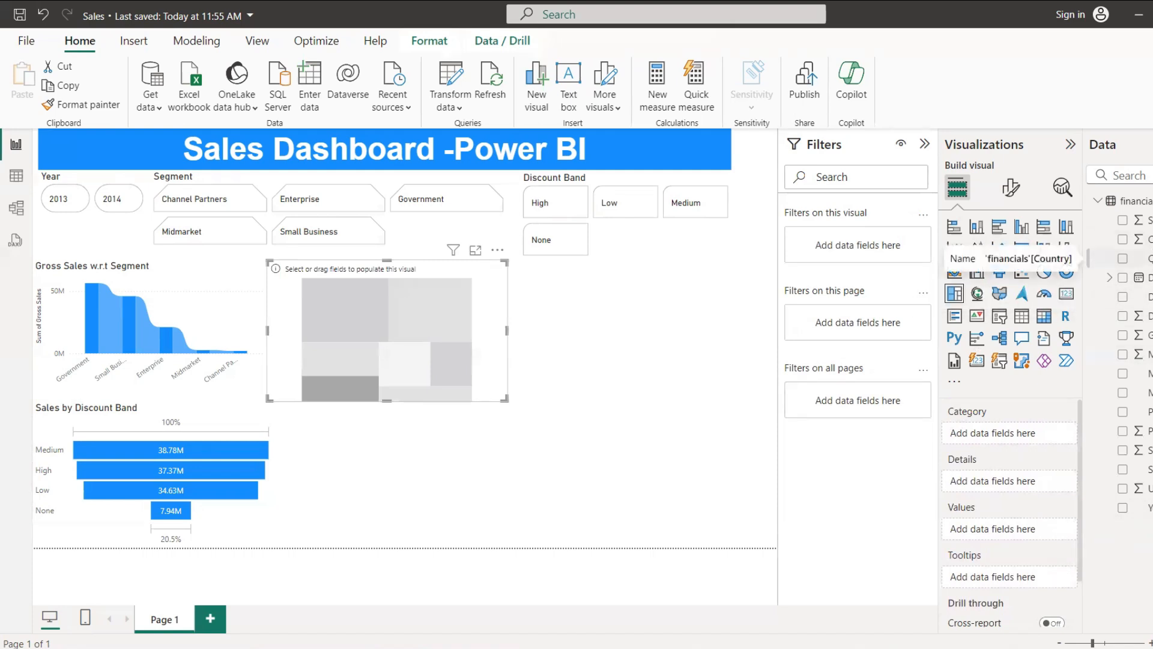
{"action": "left_click", "coordinate": [1144, 258]}
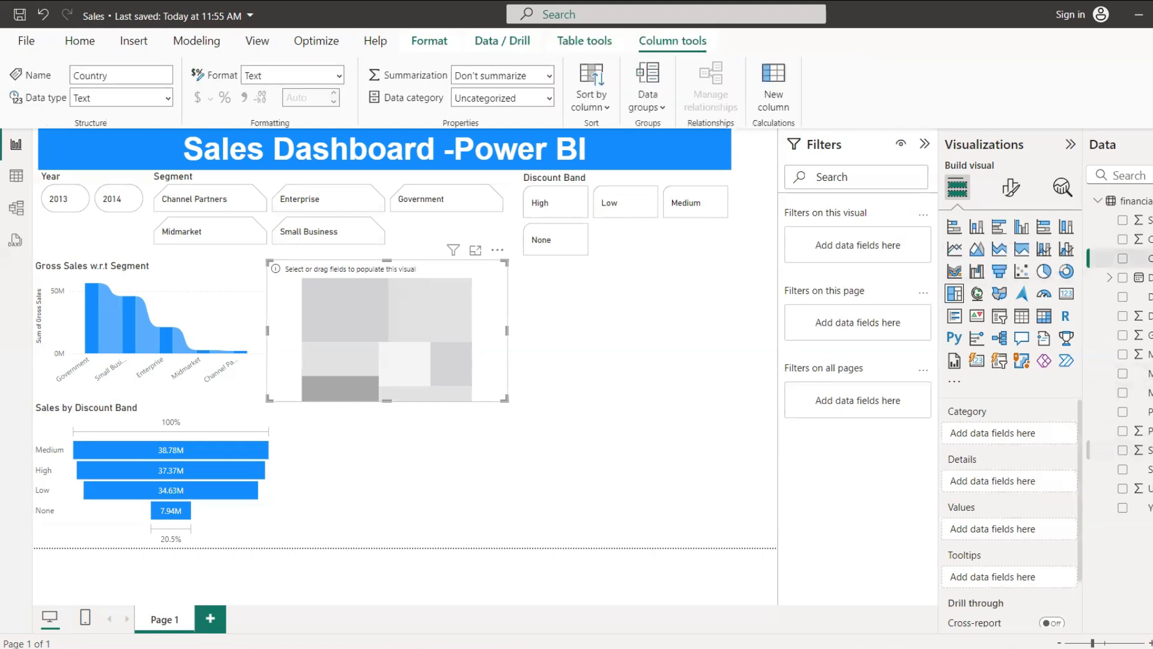
{"action": "left_click_drag", "start_coordinate": [1144, 411], "coordinate": [1035, 437]}
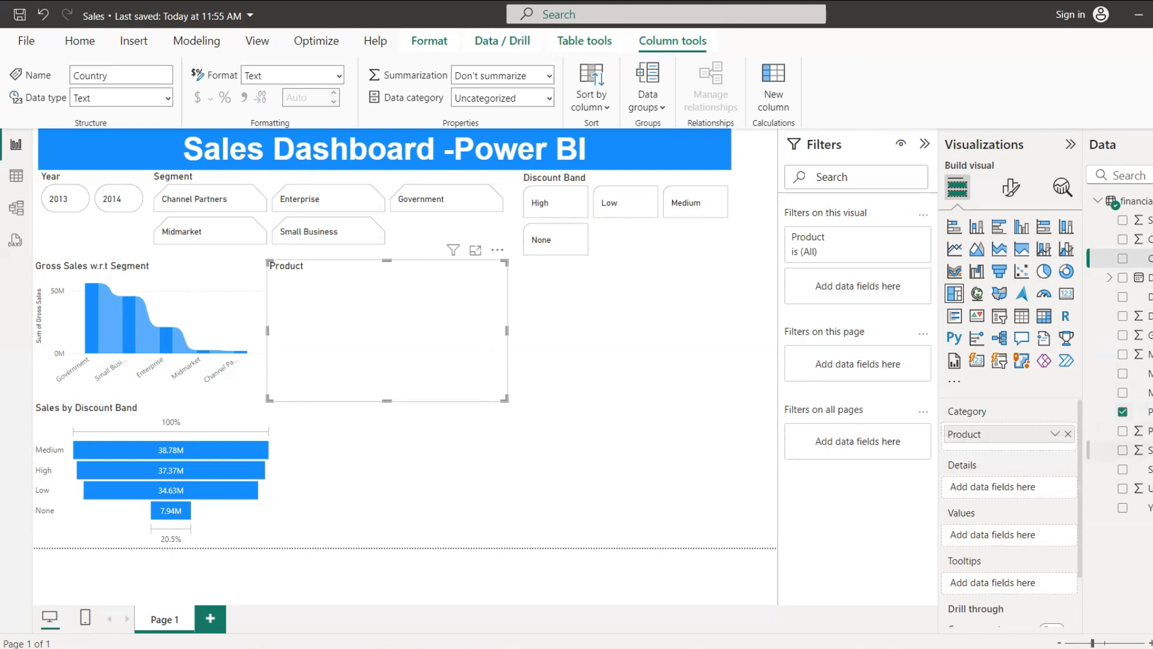
{"action": "left_click_drag", "start_coordinate": [1144, 431], "coordinate": [1018, 537]}
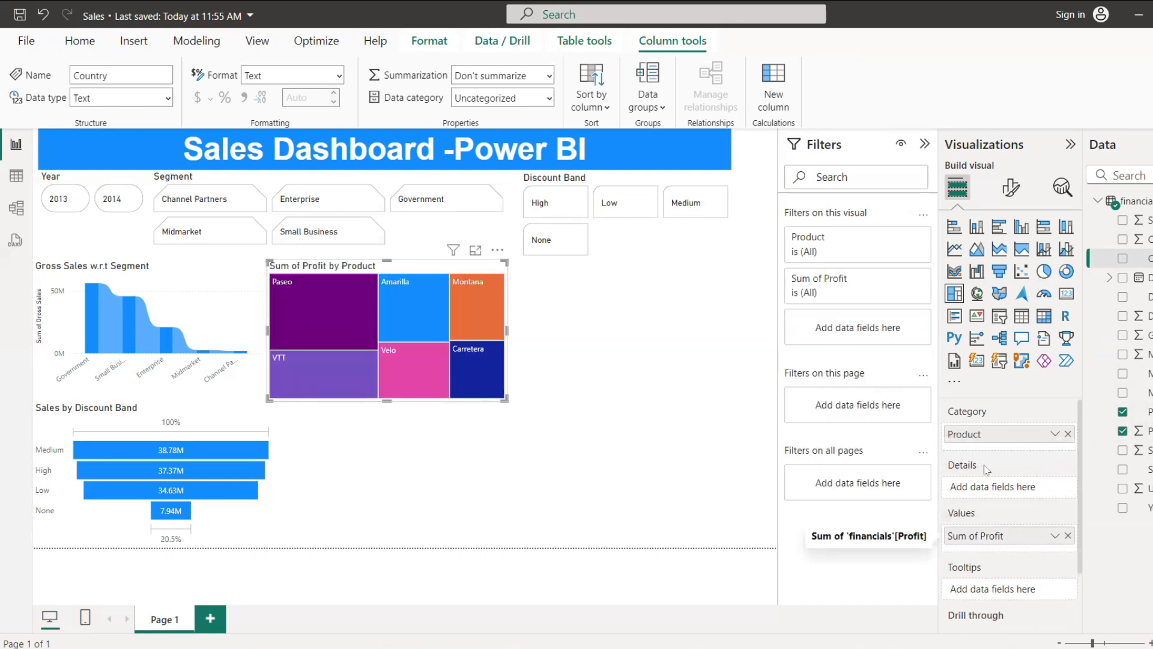
Step: Enlarge the treemap and move it slightly away from the ribbon chart, just below the slicers
{"action": "left_click_drag", "start_coordinate": [506, 397], "coordinate": [565, 418]}
{"action": "mouse_move", "coordinate": [486, 266]}
{"action": "left_mouse_down"}
{"action": "mouse_move", "coordinate": [508, 267]}
{"action": "mouse_move", "coordinate": [506, 257]}
{"action": "left_mouse_up"}
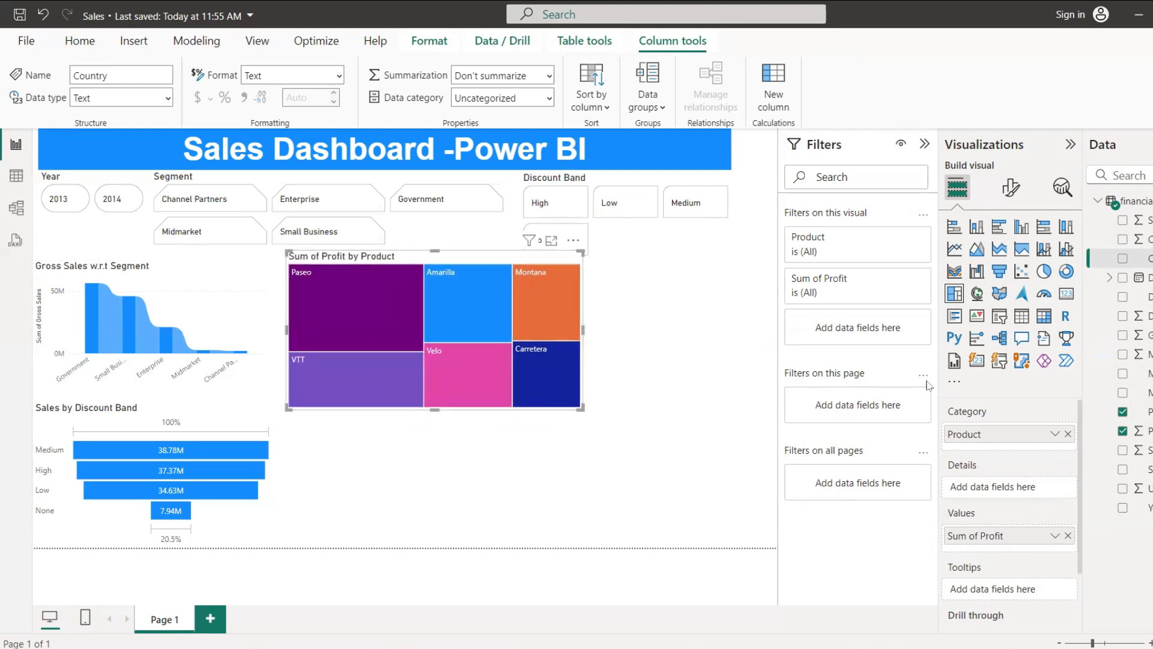
Step: Change the treemap's title text to "Profit by Product"
{"action": "left_click", "coordinate": [1011, 187]}
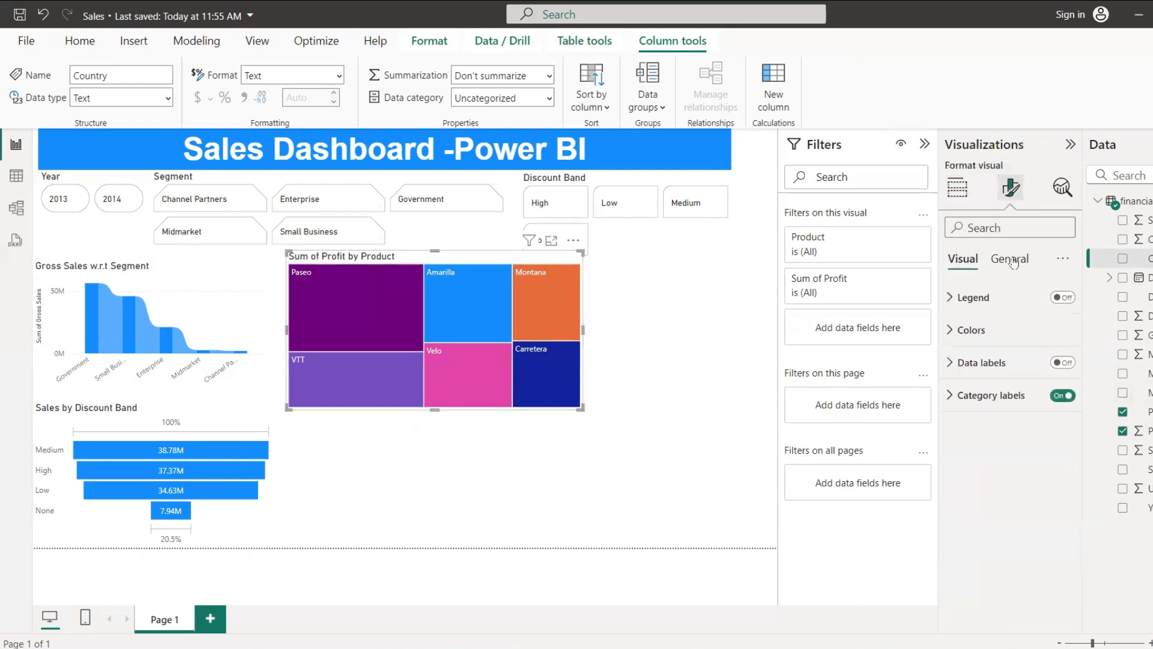
{"action": "left_click", "coordinate": [1014, 261]}
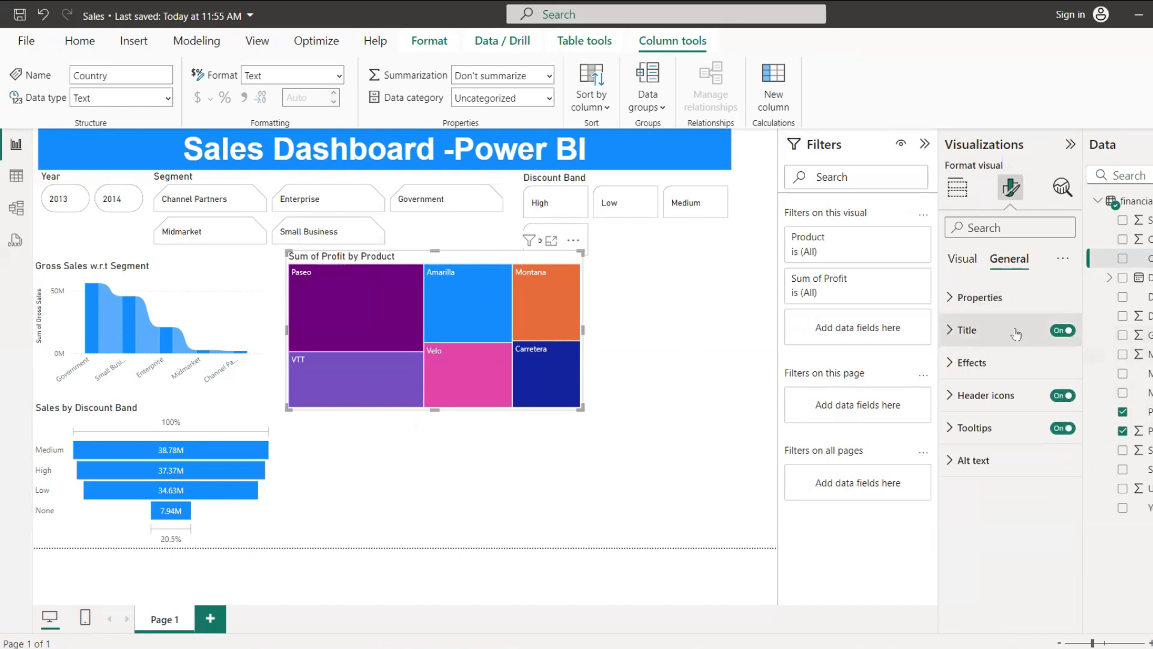
{"action": "left_click", "coordinate": [951, 331]}
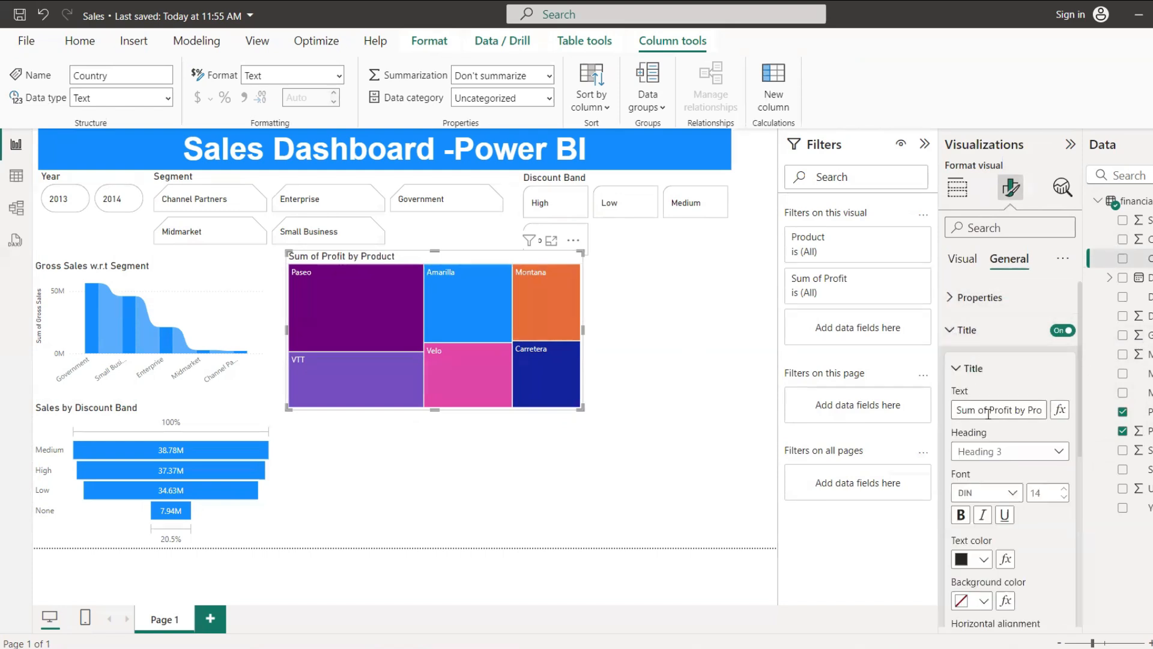
{"action": "type", "text": "."}
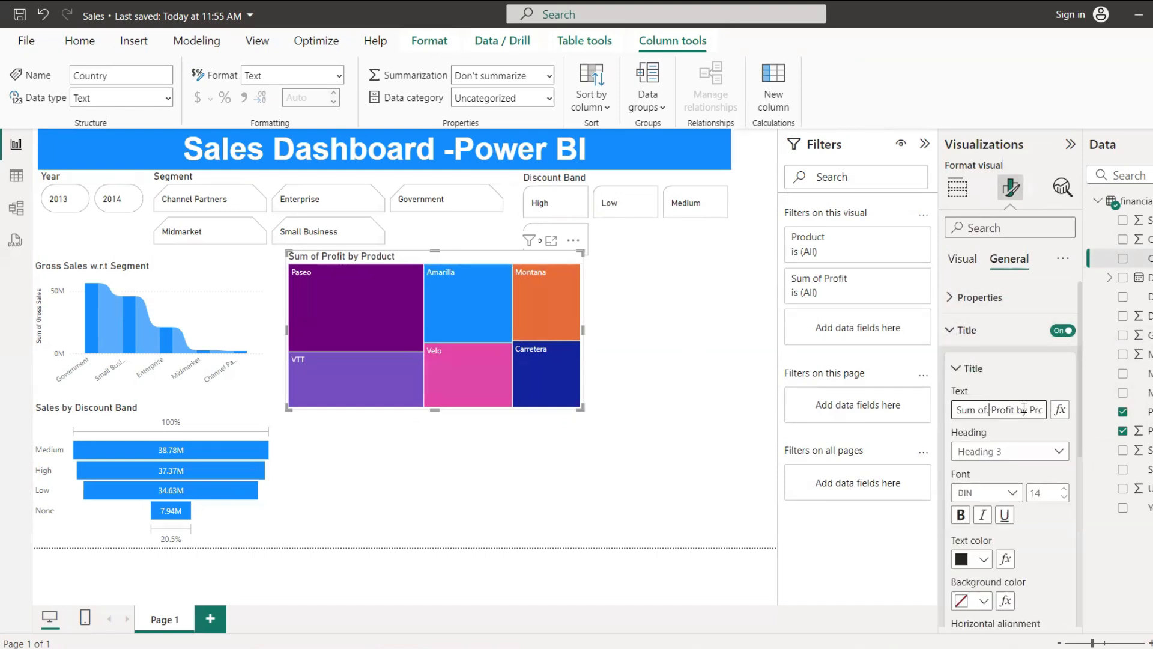
{"action": "type", "text": "."}
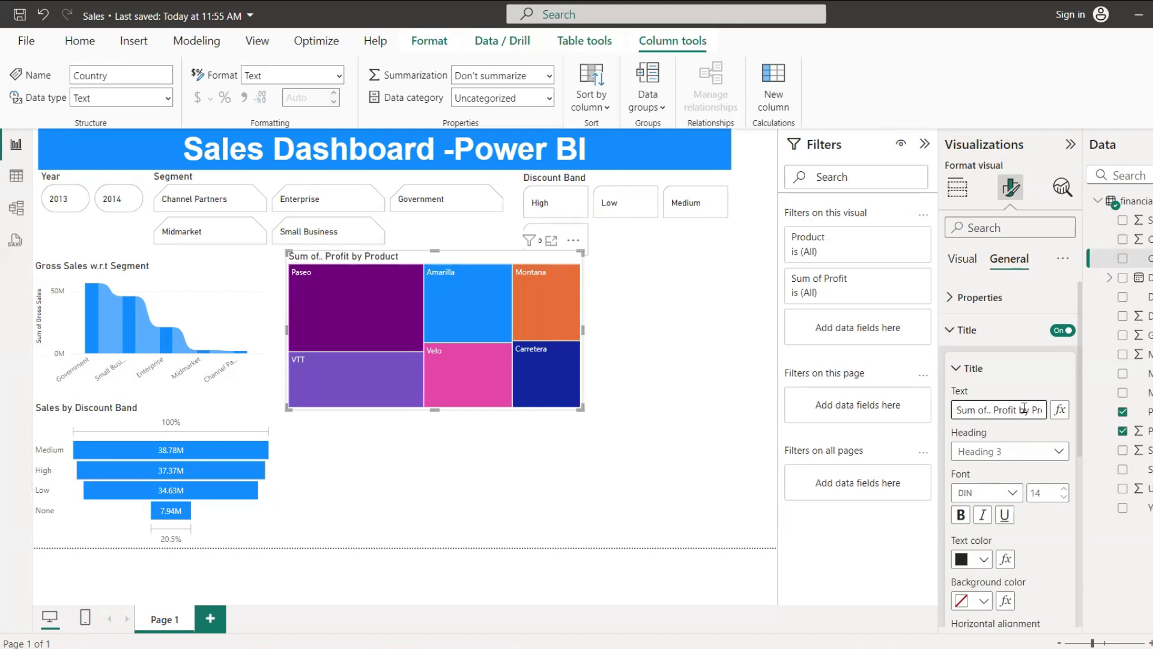
{"action": "key", "text": "BackSpace"}
{"action": "key", "text": "BackSpace"}
{"action": "key", "text": "BackSpace"}
{"action": "key", "text": "BackSpace"}
{"action": "key", "text": "BackSpace"}
{"action": "key", "text": "BackSpace"}
{"action": "key", "text": "BackSpace"}
{"action": "key", "text": "BackSpace"}
{"action": "key", "text": "BackSpace"}
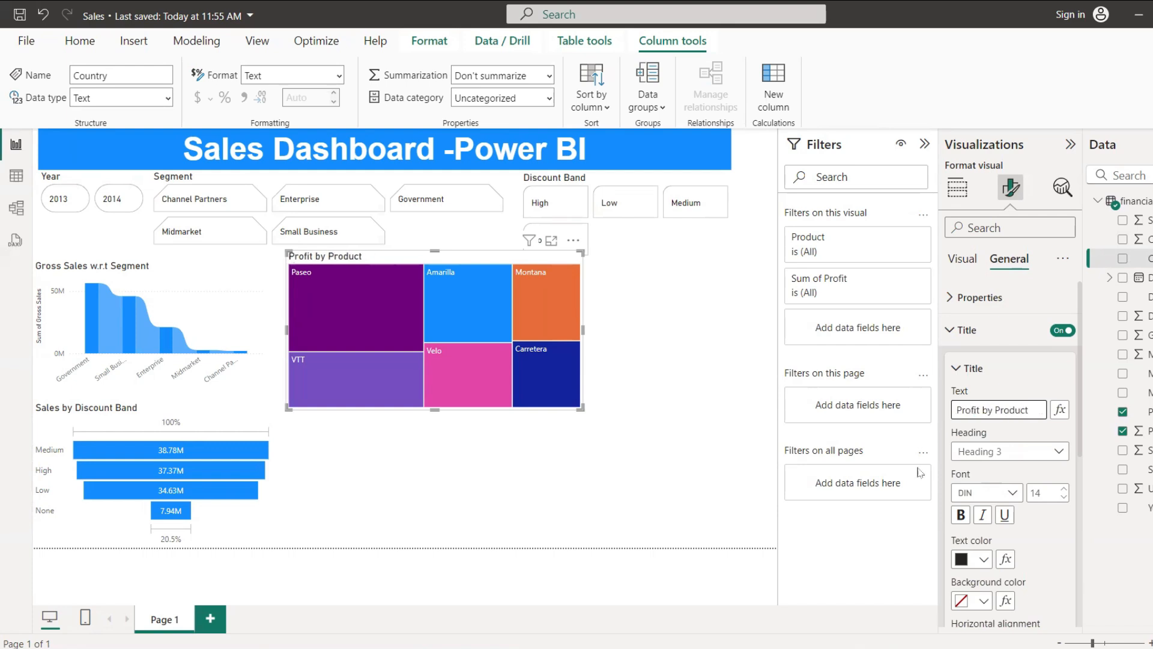
{"action": "left_click", "coordinate": [961, 368]}
{"action": "left_click", "coordinate": [956, 406]}
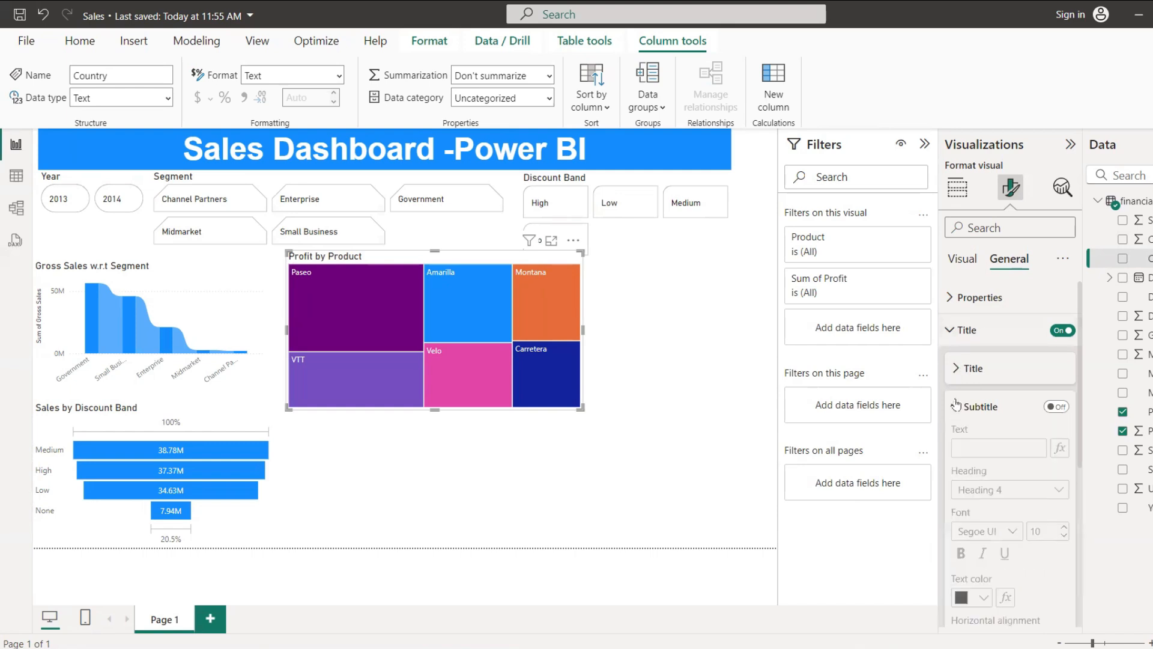
{"action": "left_click", "coordinate": [956, 406]}
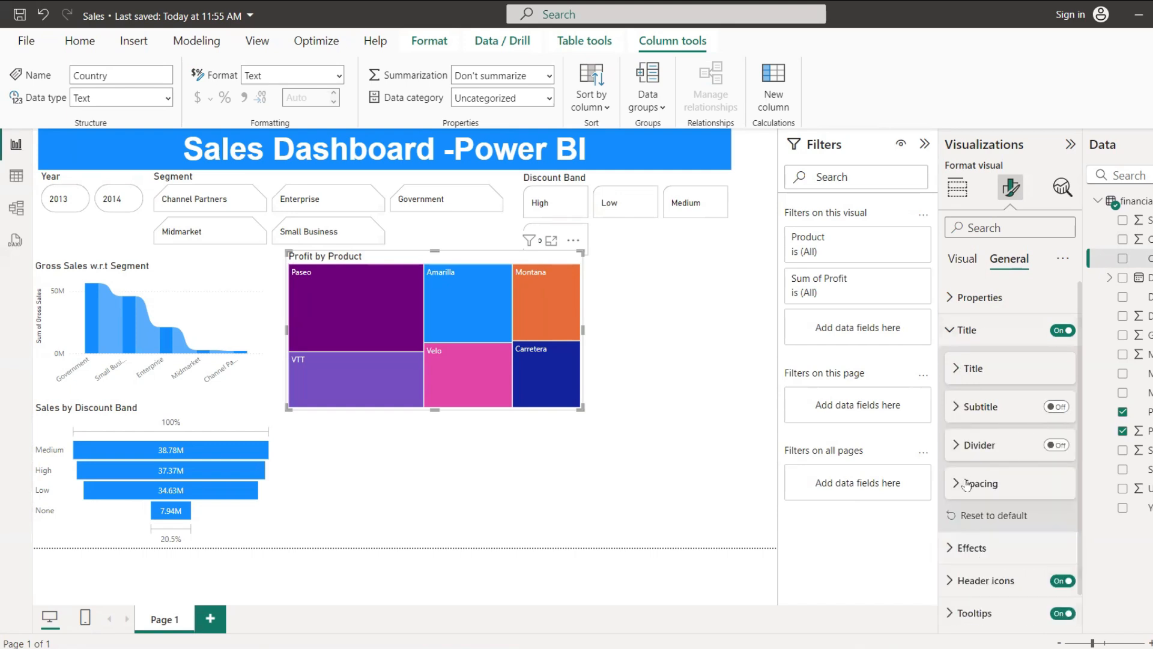
{"action": "scroll", "coordinate": [976, 492], "scroll_direction": "down", "scroll_amount": 2}
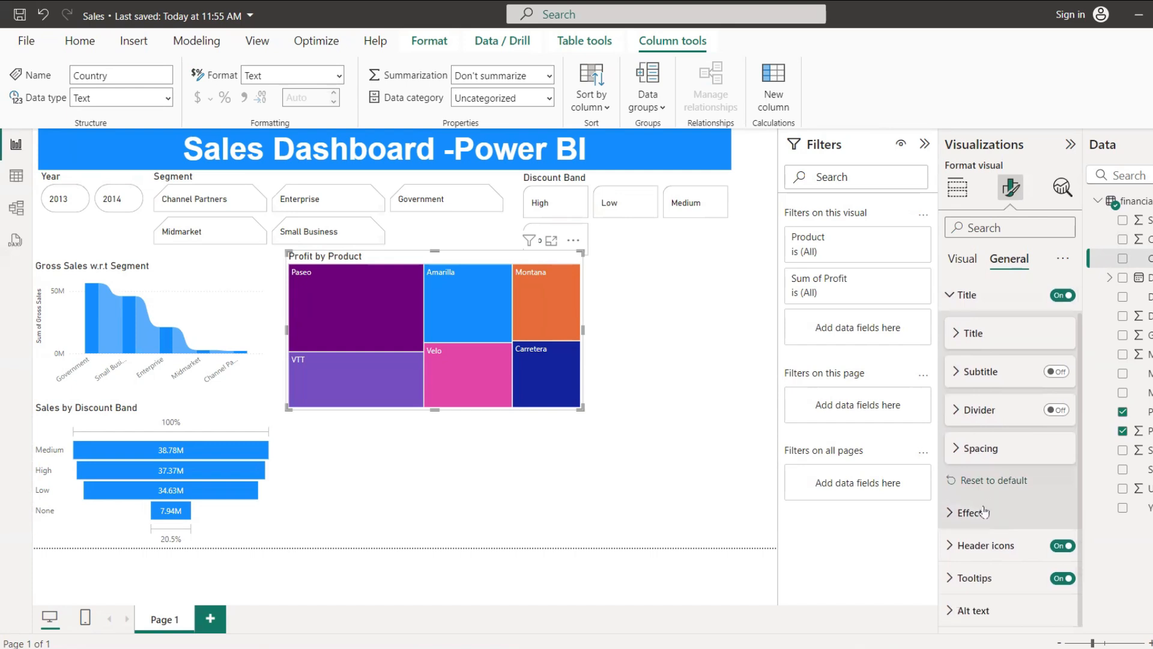
Step: Turn on data labels for the Profit by Product treemap and expand their formatting options
{"action": "left_click", "coordinate": [970, 260]}
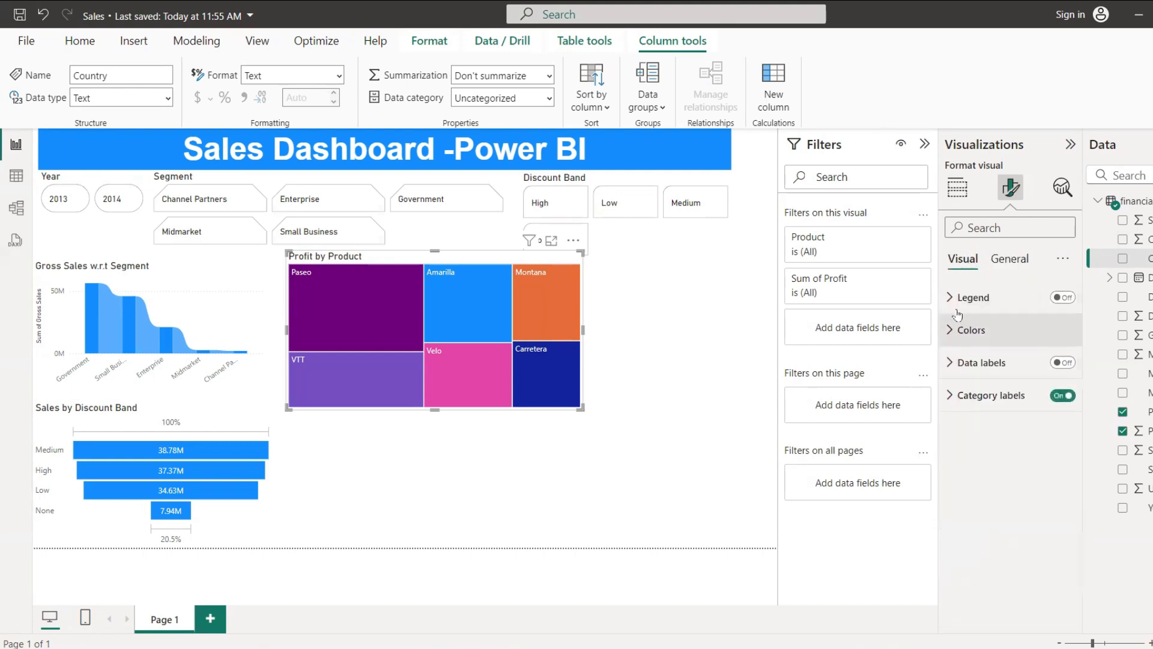
{"action": "left_click", "coordinate": [948, 364]}
{"action": "left_click", "coordinate": [1063, 362]}
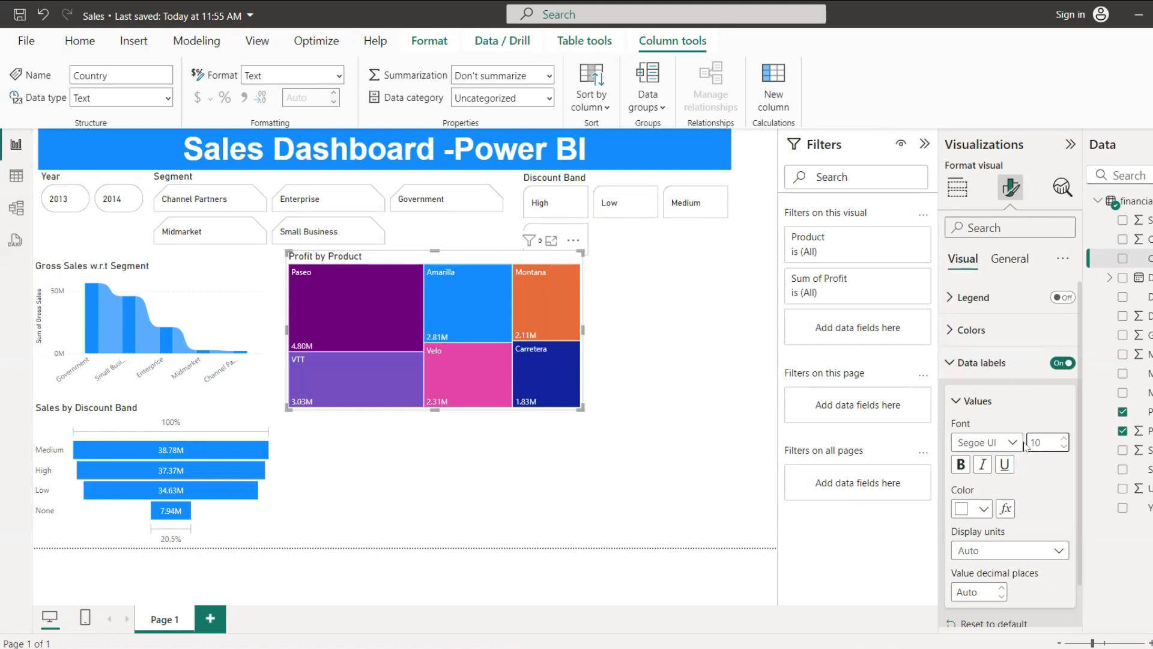
Step: Set the font of the treemap's data label values to Arial
{"action": "left_click", "coordinate": [1013, 444]}
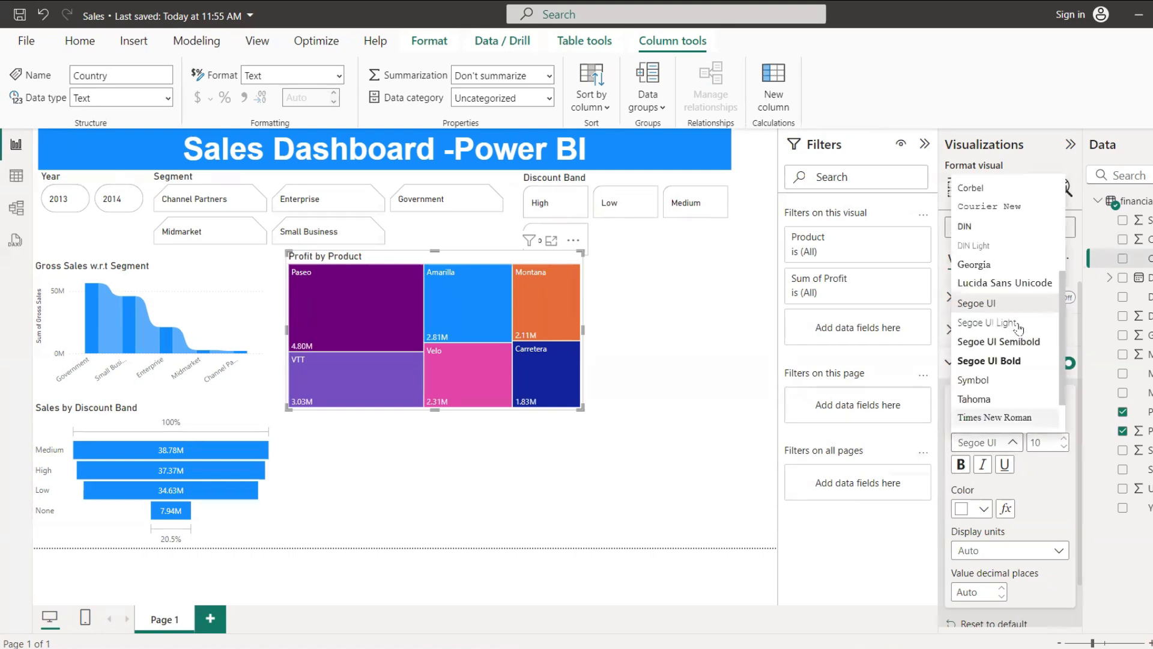
{"action": "scroll", "coordinate": [1007, 372], "scroll_direction": "down", "scroll_amount": 2}
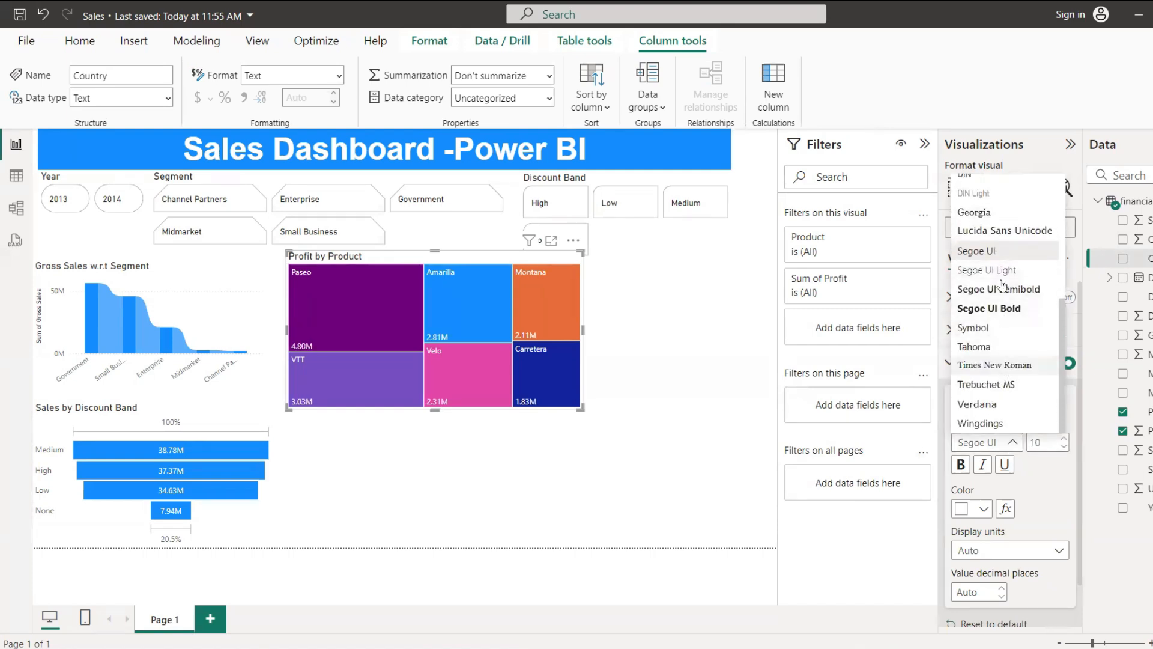
{"action": "scroll", "coordinate": [1003, 288], "scroll_direction": "up", "scroll_amount": 3}
{"action": "left_click", "coordinate": [991, 186]}
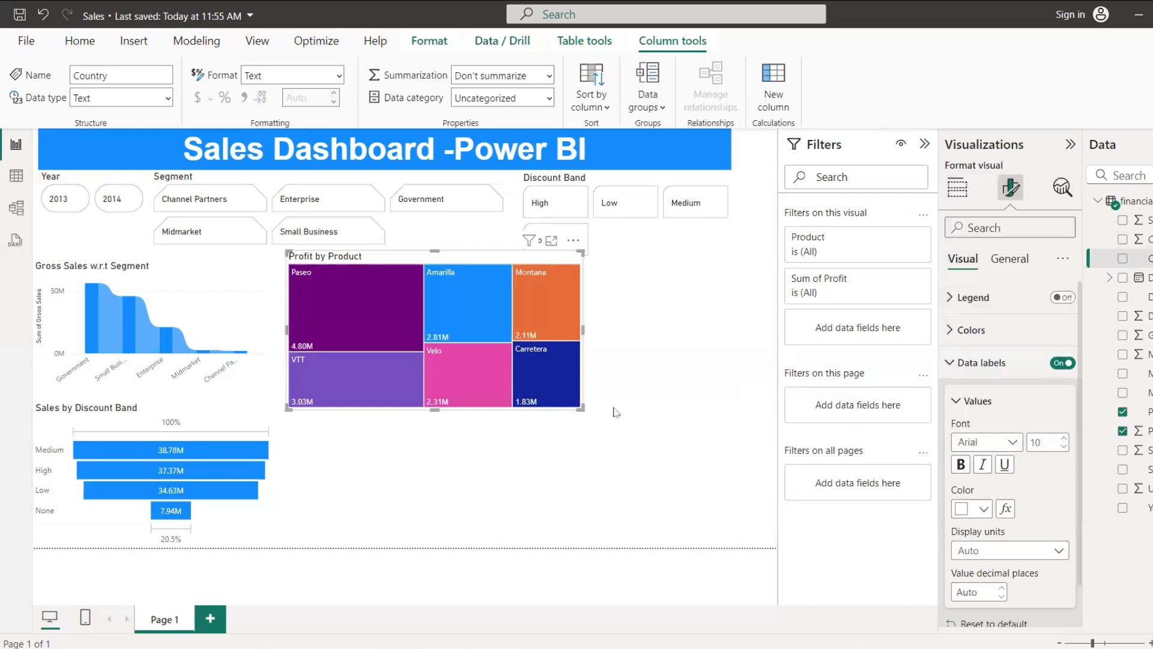
{"action": "left_click", "coordinate": [614, 474]}
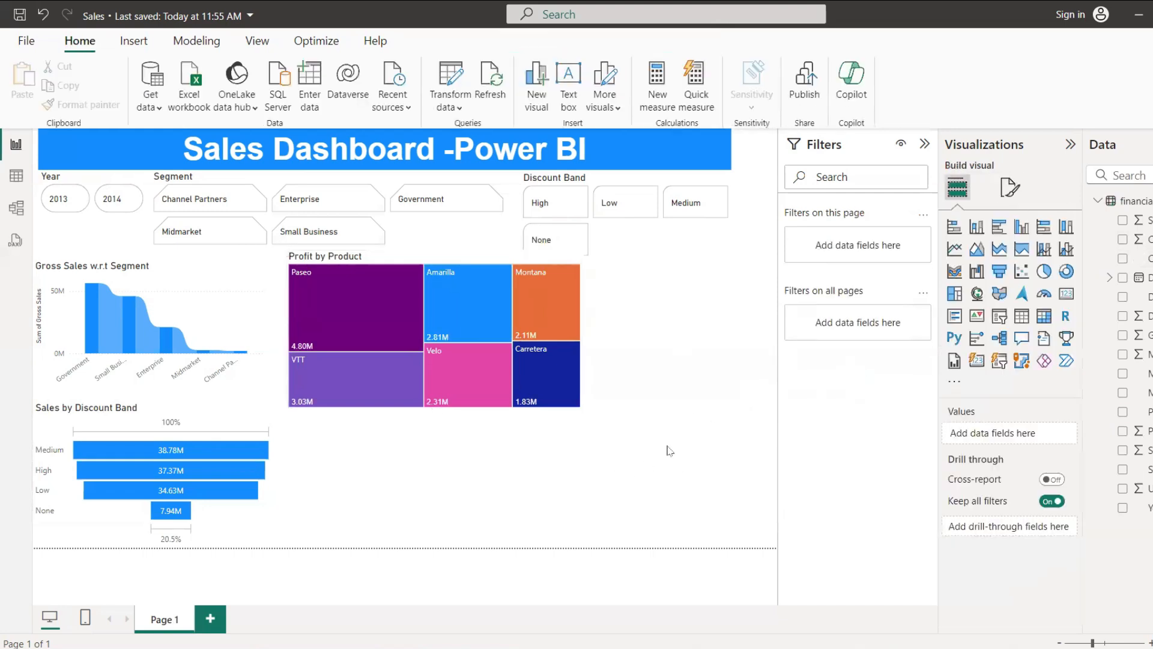
{"action": "left_click", "coordinate": [577, 269]}
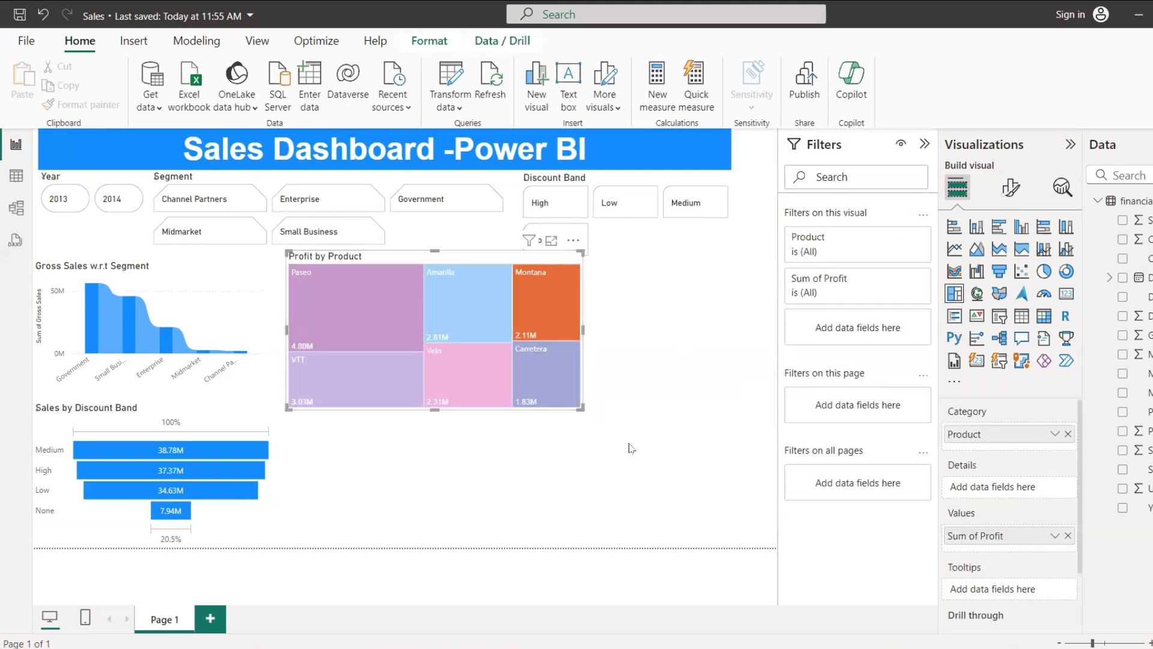
{"action": "left_click", "coordinate": [644, 372]}
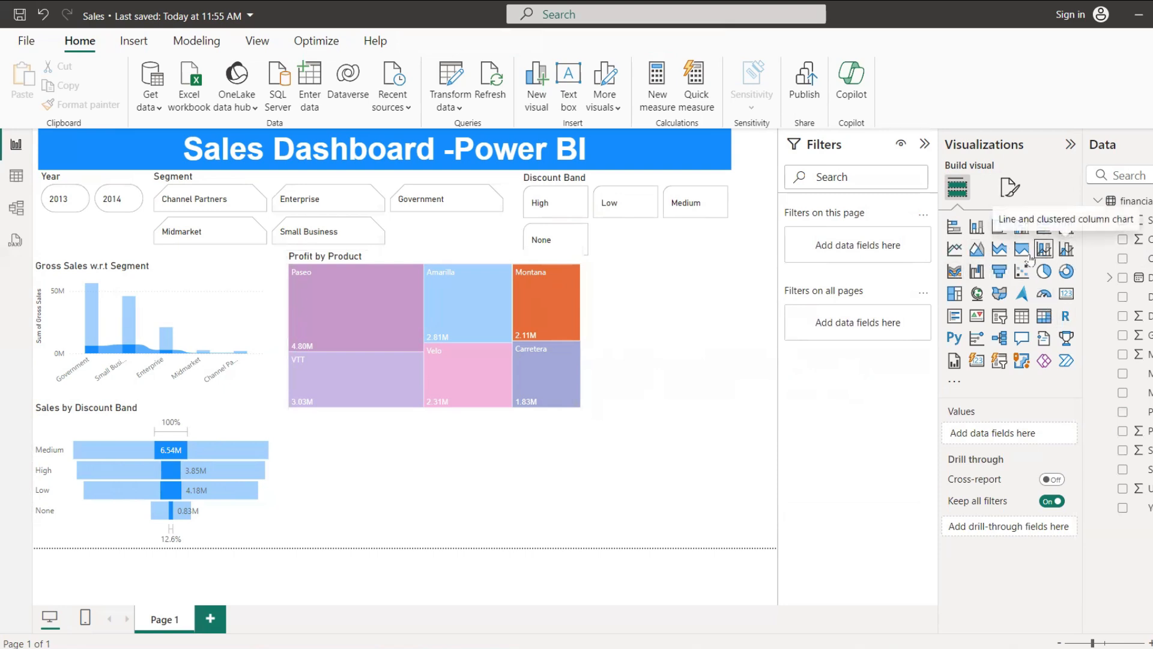
{"action": "left_click", "coordinate": [1000, 340]}
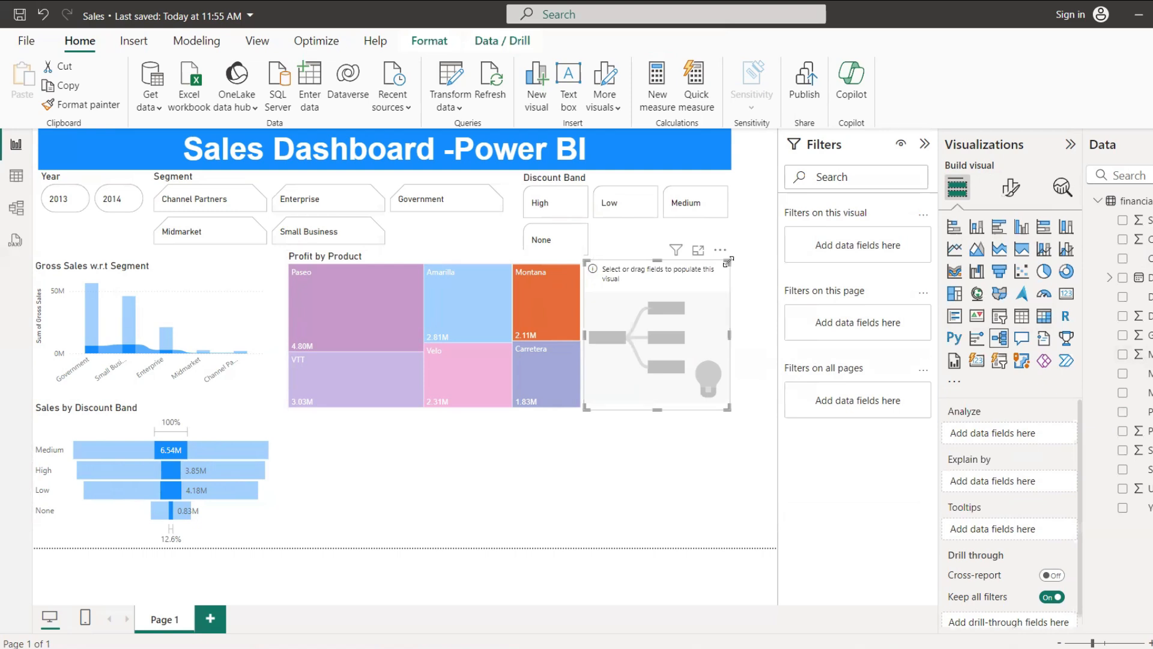
{"action": "key", "text": "Delete"}
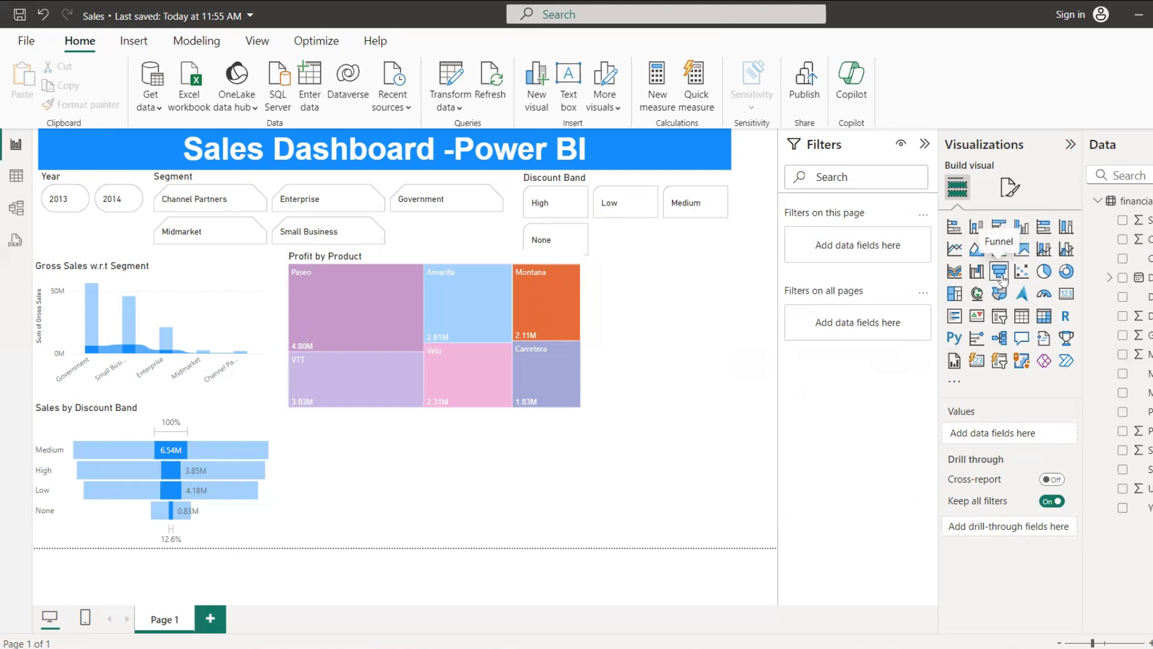
Step: Add a stacked bar chart beside the treemap, shift it slightly away from it, and assign Product to its Y-axis
{"action": "left_click", "coordinate": [954, 228]}
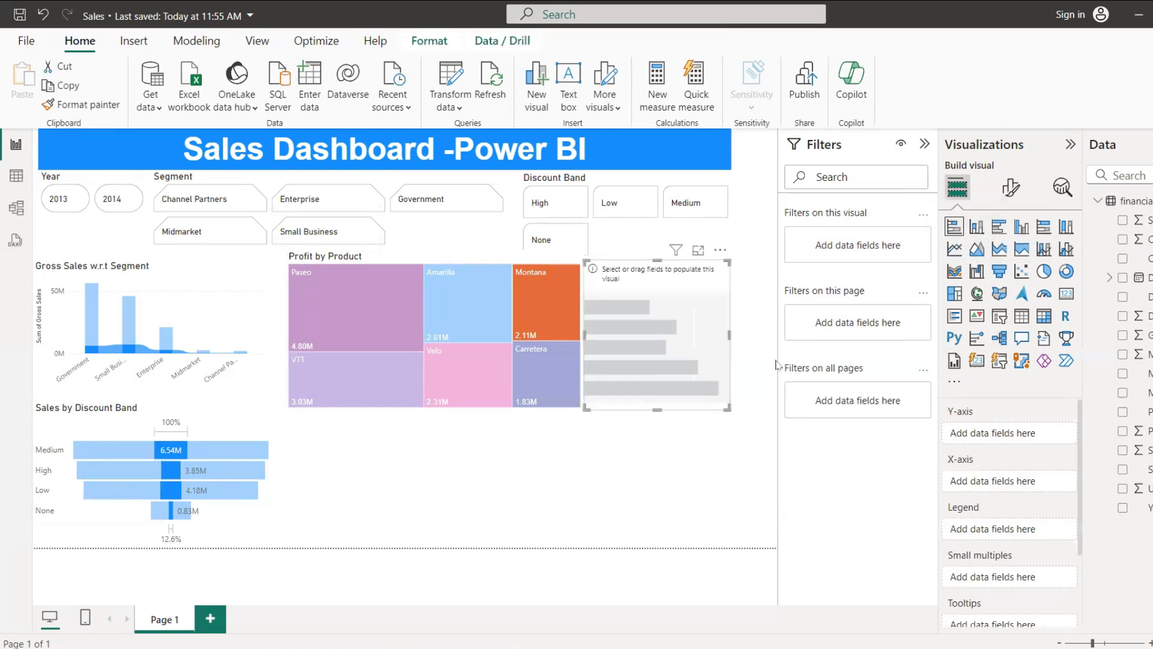
{"action": "mouse_move", "coordinate": [715, 311]}
{"action": "left_mouse_down"}
{"action": "mouse_move", "coordinate": [680, 443]}
{"action": "mouse_move", "coordinate": [493, 461]}
{"action": "mouse_move", "coordinate": [706, 443]}
{"action": "mouse_move", "coordinate": [731, 307]}
{"action": "left_mouse_up"}
{"action": "left_click", "coordinate": [1094, 175]}
{"action": "type", "text": "pro"}
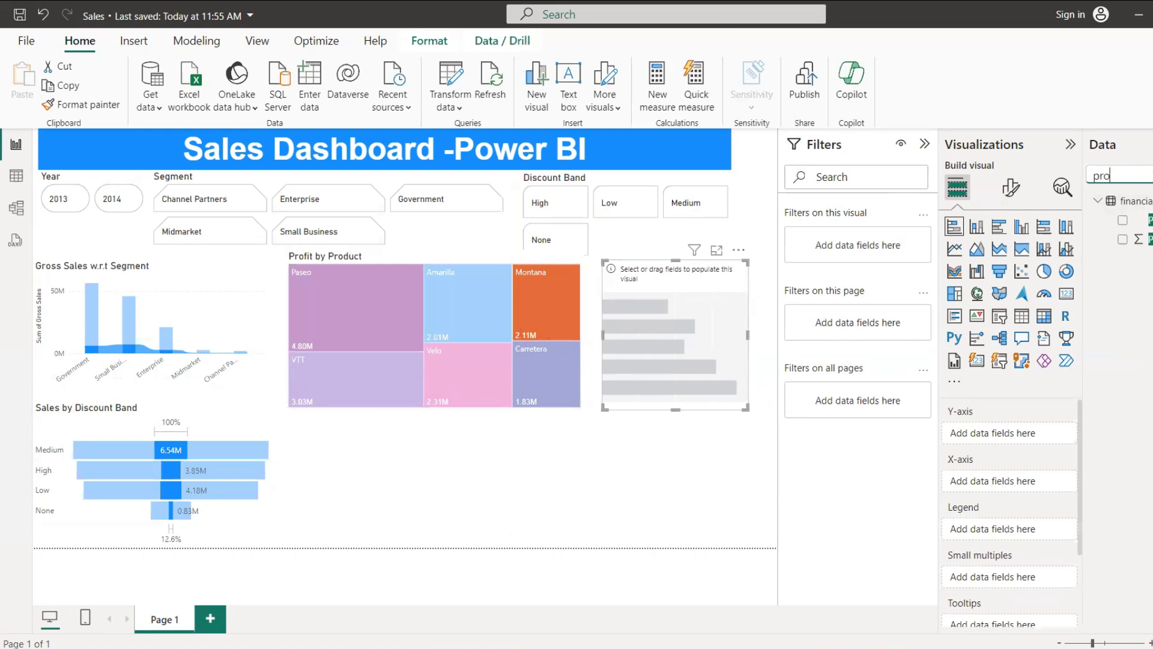
{"action": "left_click", "coordinate": [1125, 221]}
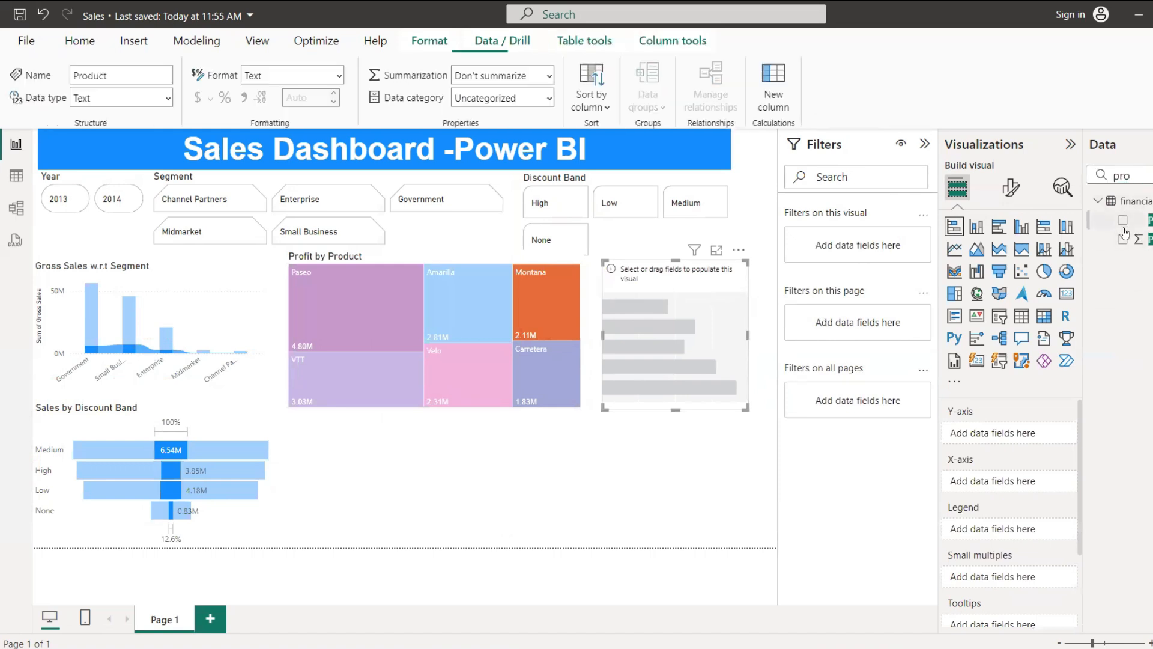
{"action": "left_click", "coordinate": [1123, 221]}
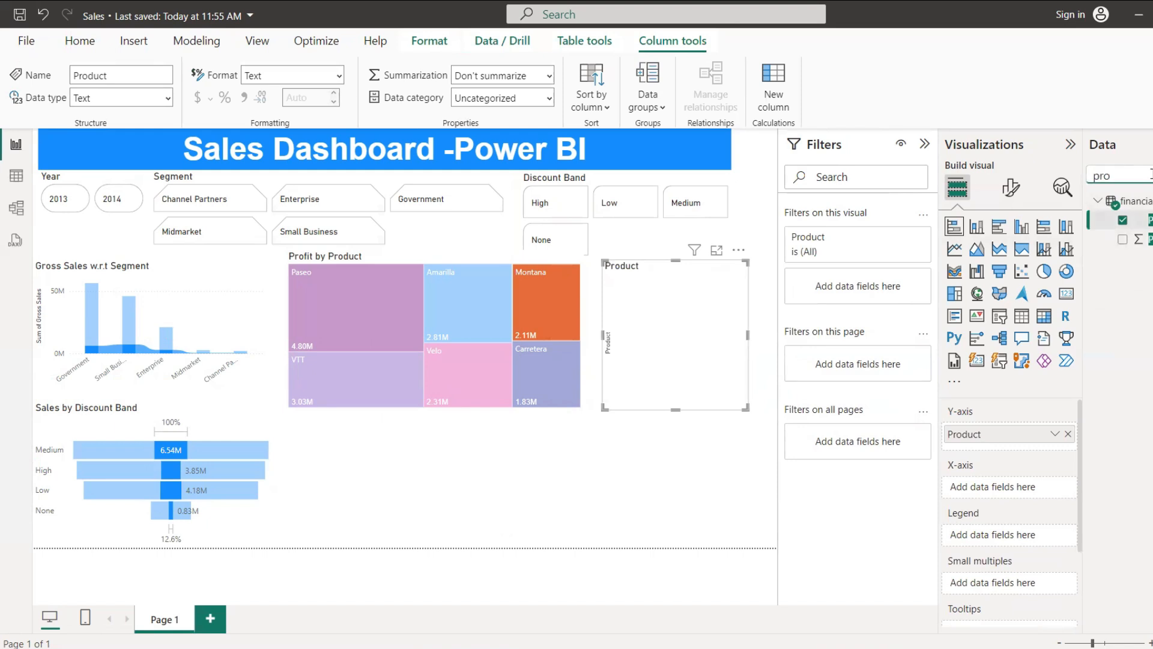
Step: Find the COGS field and assign its sum to the stacked bar chart's X-axis
{"action": "key", "text": "BackSpace"}
{"action": "key", "text": "BackSpace"}
{"action": "key", "text": "BackSpace"}
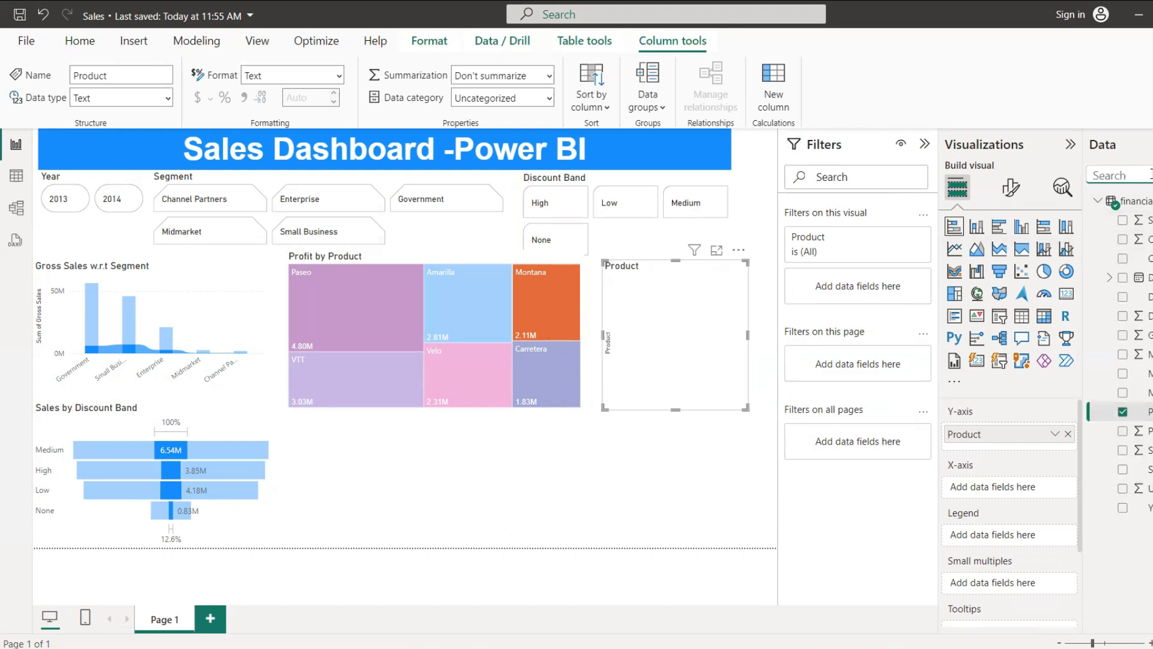
{"action": "type", "text": "vo"}
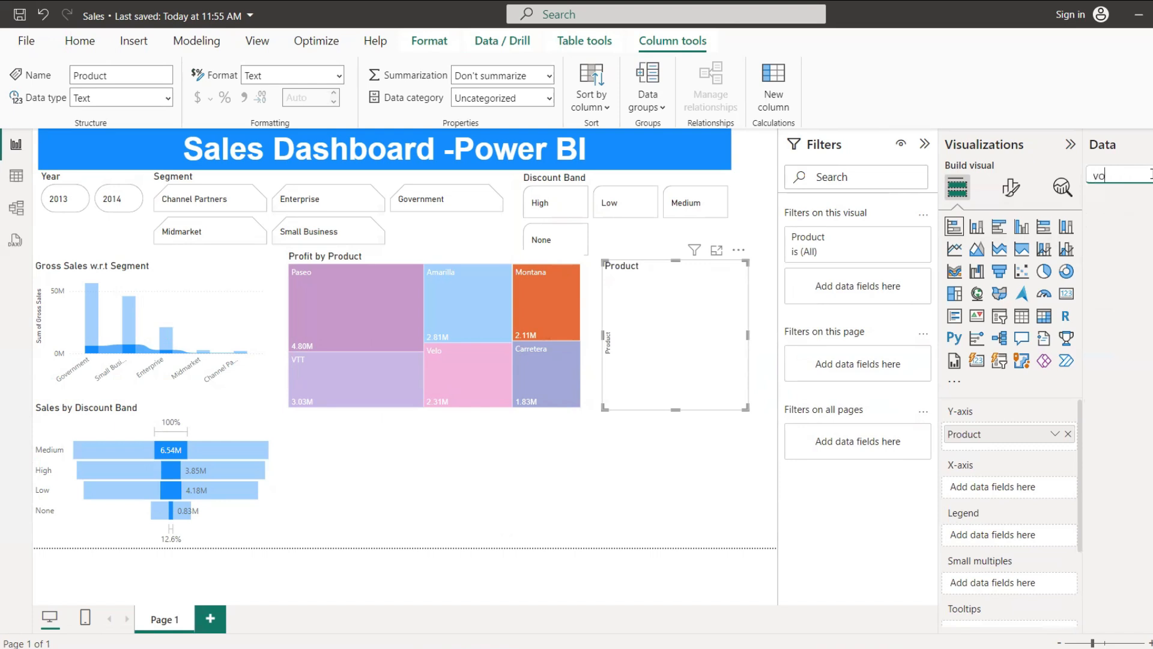
{"action": "key", "text": "BackSpace"}
{"action": "key", "text": "BackSpace"}
{"action": "key", "text": "BackSpace"}
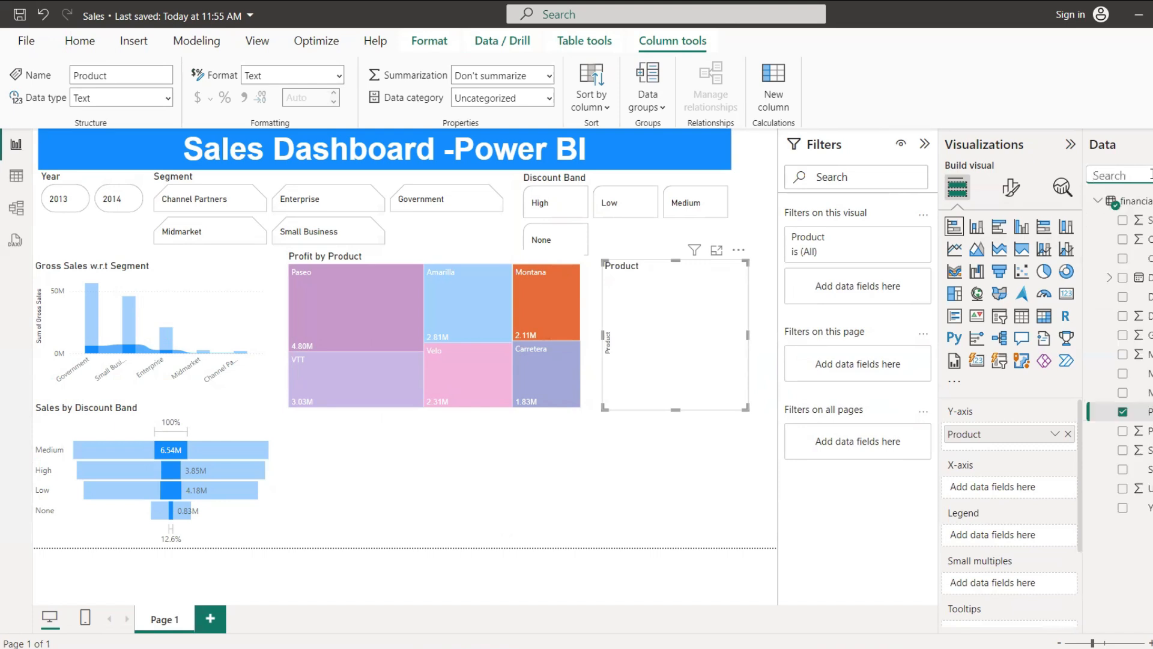
{"action": "type", "text": "cog"}
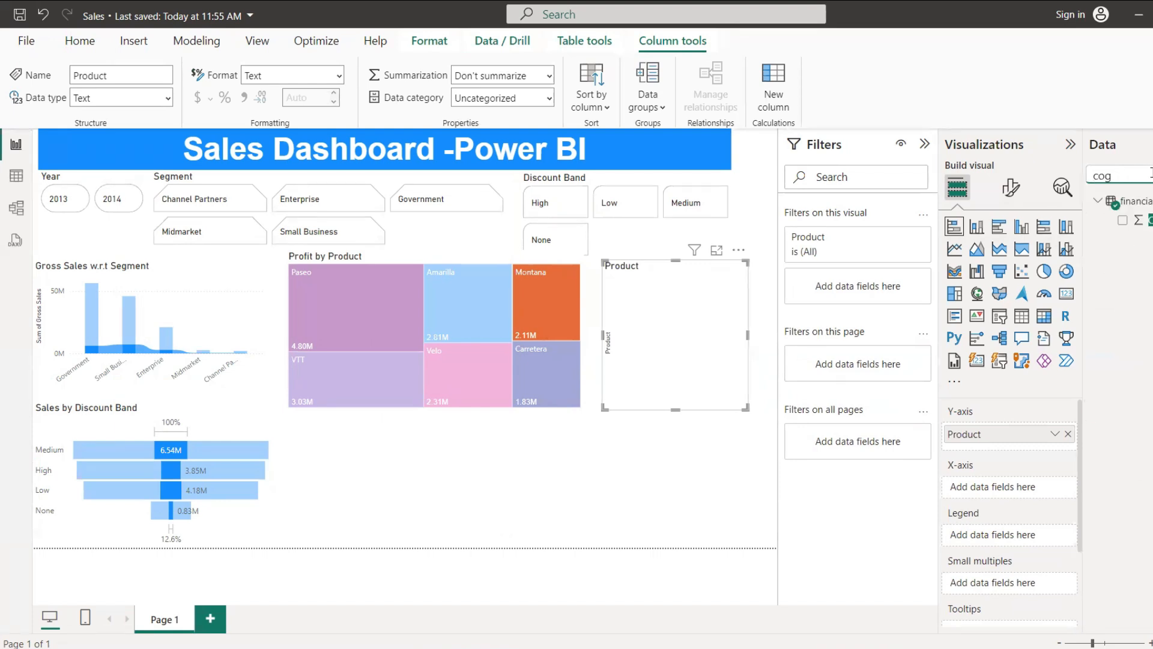
{"action": "left_click_drag", "start_coordinate": [1148, 221], "coordinate": [1023, 490]}
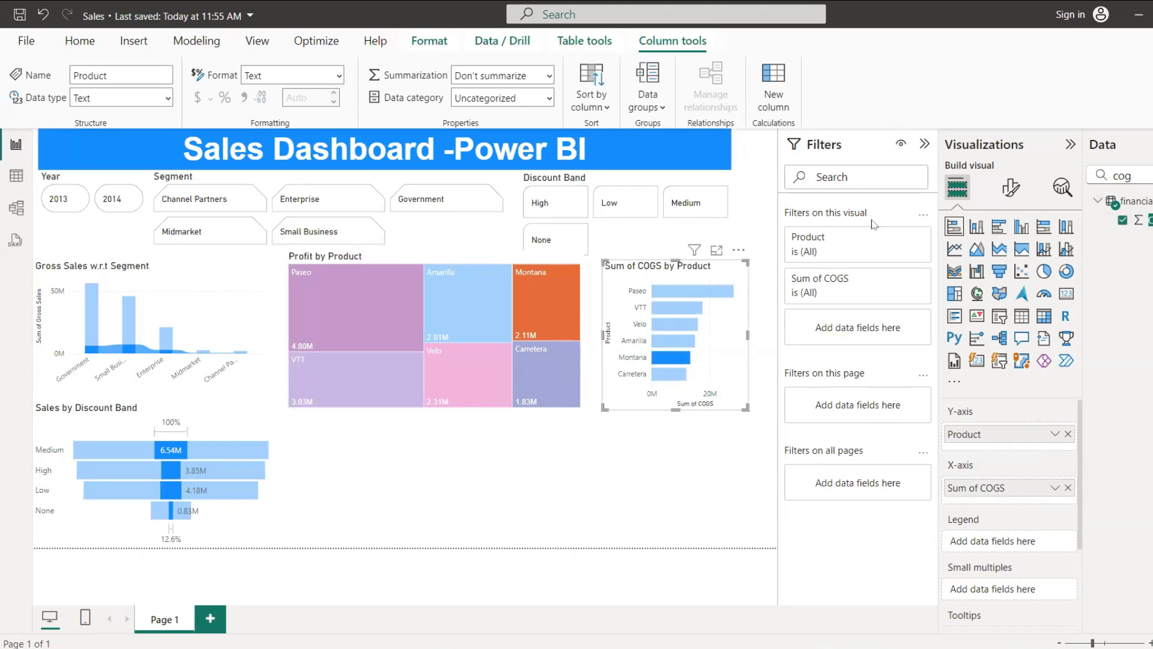
Step: Change the bar chart's title text to "COGS by Product"
{"action": "left_click", "coordinate": [1019, 192]}
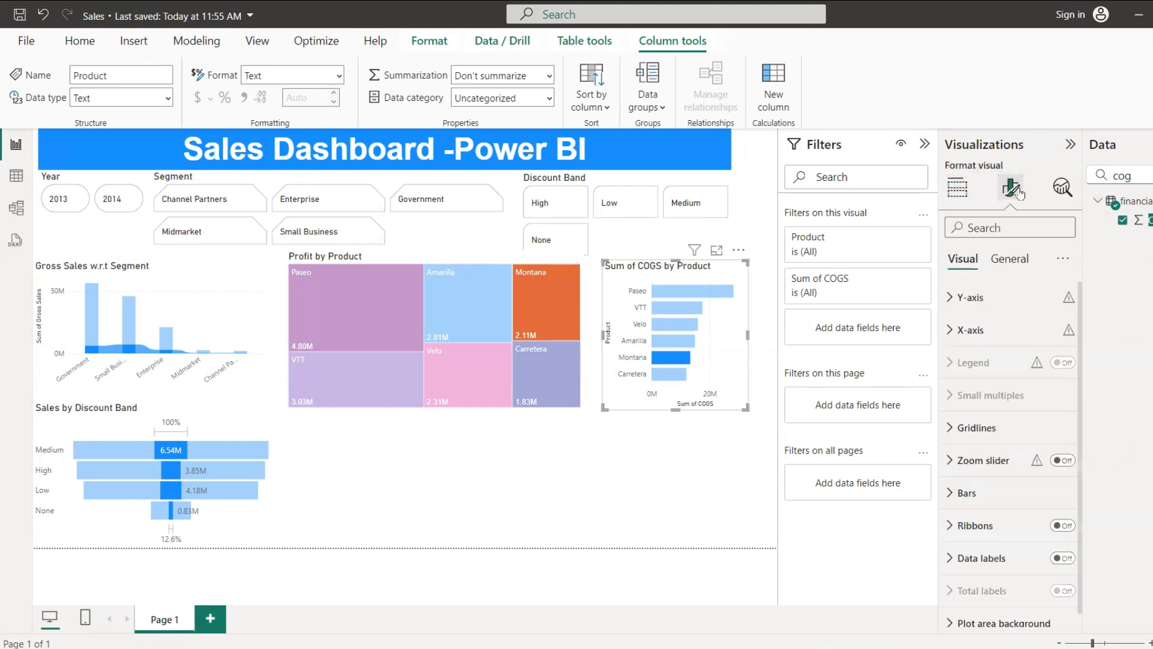
{"action": "left_click", "coordinate": [1011, 261]}
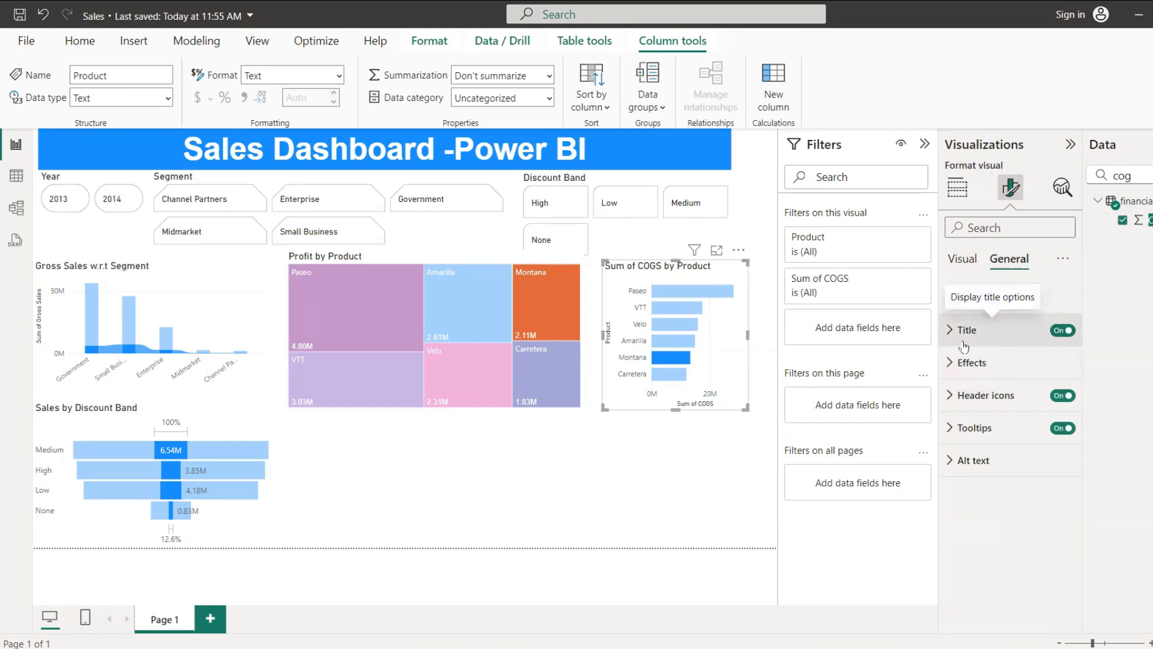
{"action": "left_click", "coordinate": [948, 433]}
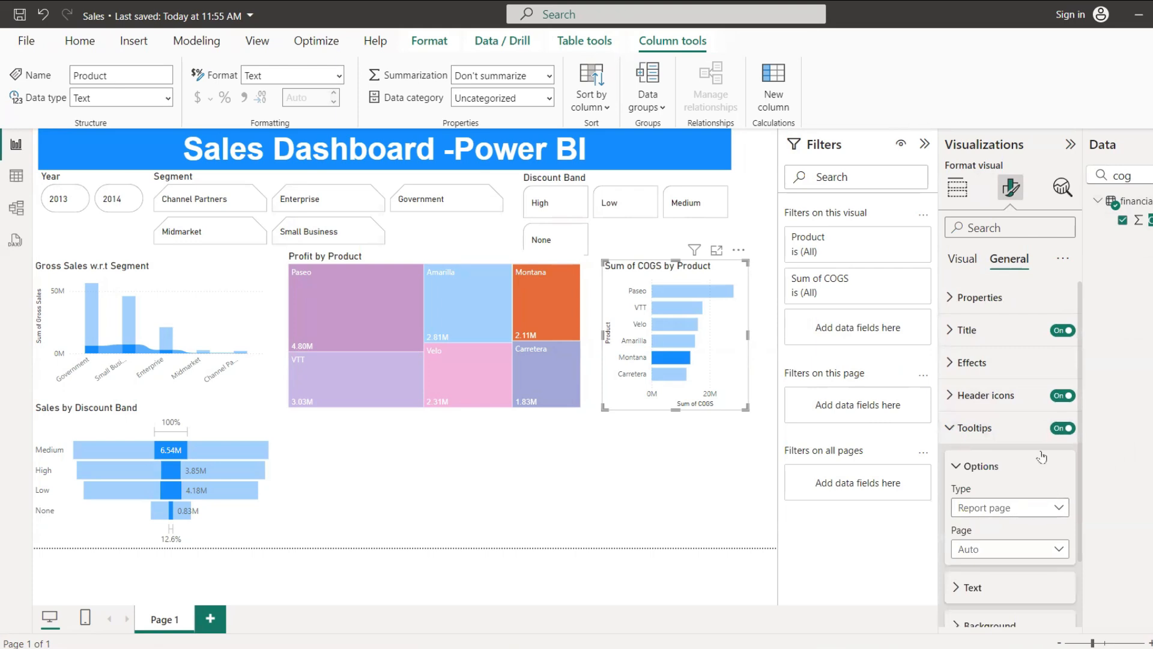
{"action": "left_click", "coordinate": [952, 427]}
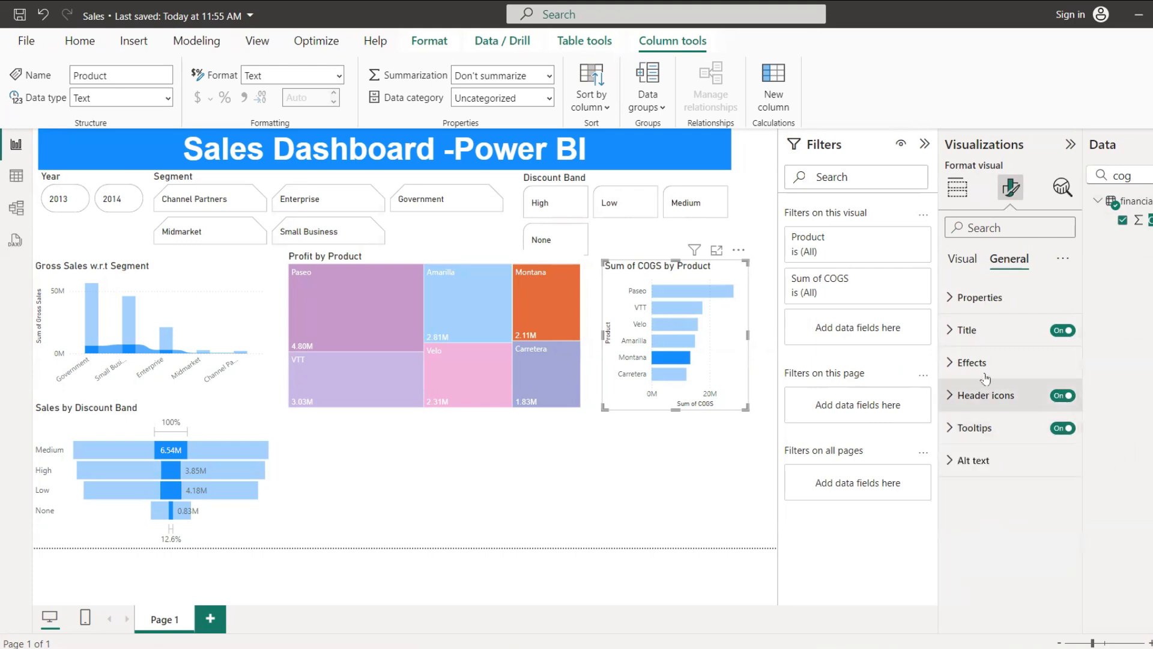
{"action": "left_click", "coordinate": [955, 338]}
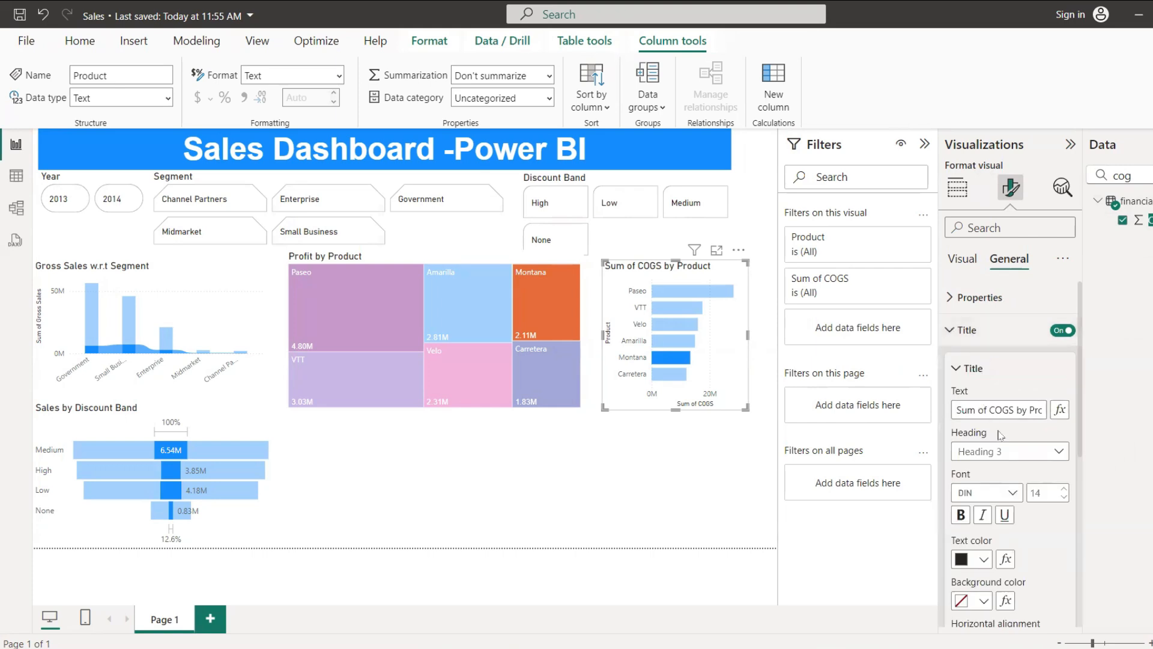
{"action": "left_click", "coordinate": [991, 409]}
{"action": "key", "text": "BackSpace"}
{"action": "key", "text": "BackSpace"}
{"action": "key", "text": "BackSpace"}
{"action": "key", "text": "BackSpace"}
{"action": "key", "text": "BackSpace"}
{"action": "key", "text": "BackSpace"}
{"action": "key", "text": "BackSpace"}
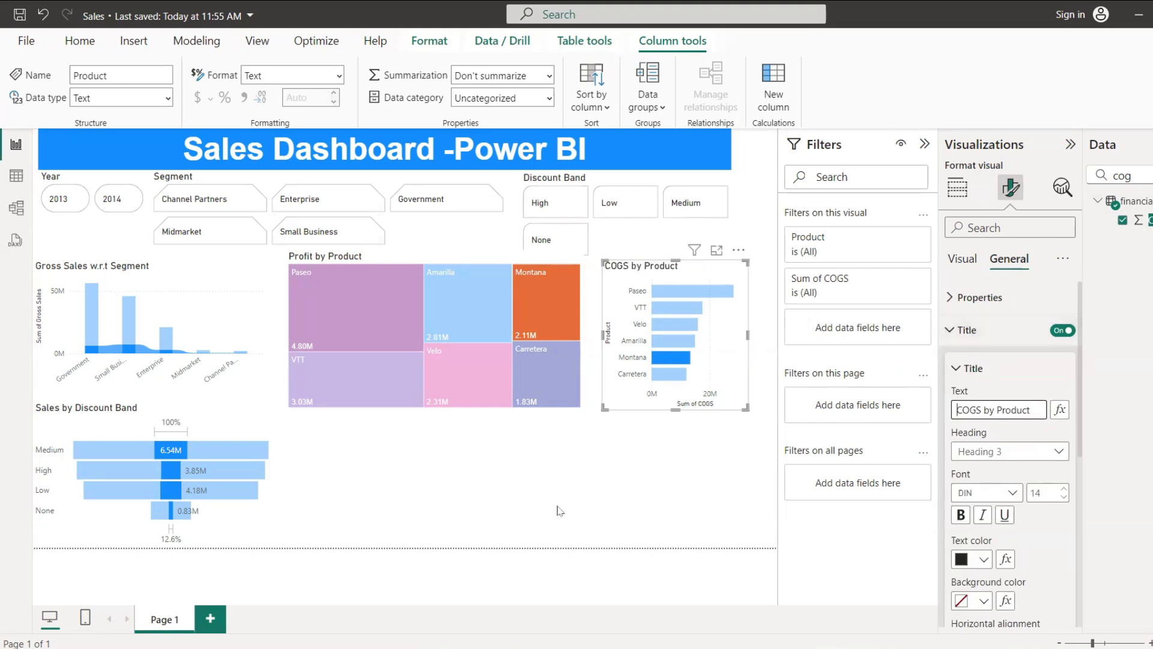
{"action": "left_click", "coordinate": [571, 477]}
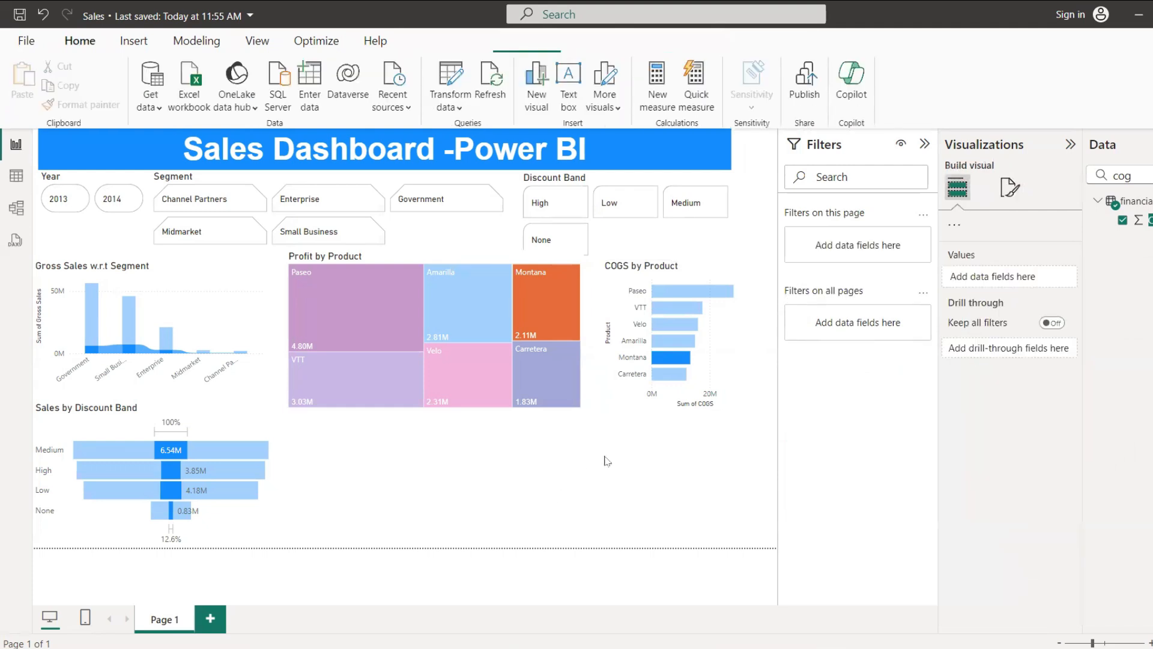
Step: Swap the positions of the treemap and the COGS bar chart so the bar chart sits beside the ribbon chart
{"action": "left_click", "coordinate": [557, 401]}
{"action": "left_click_drag", "start_coordinate": [557, 401], "coordinate": [726, 559]}
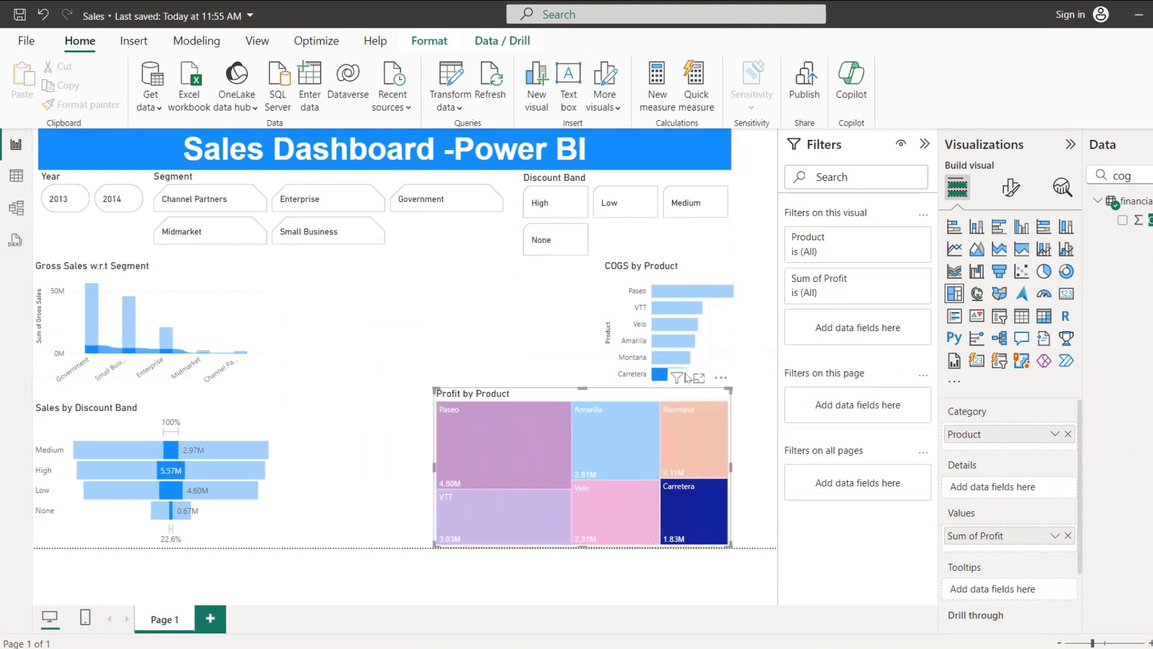
{"action": "left_click", "coordinate": [694, 307]}
{"action": "left_click_drag", "start_coordinate": [718, 272], "coordinate": [407, 278]}
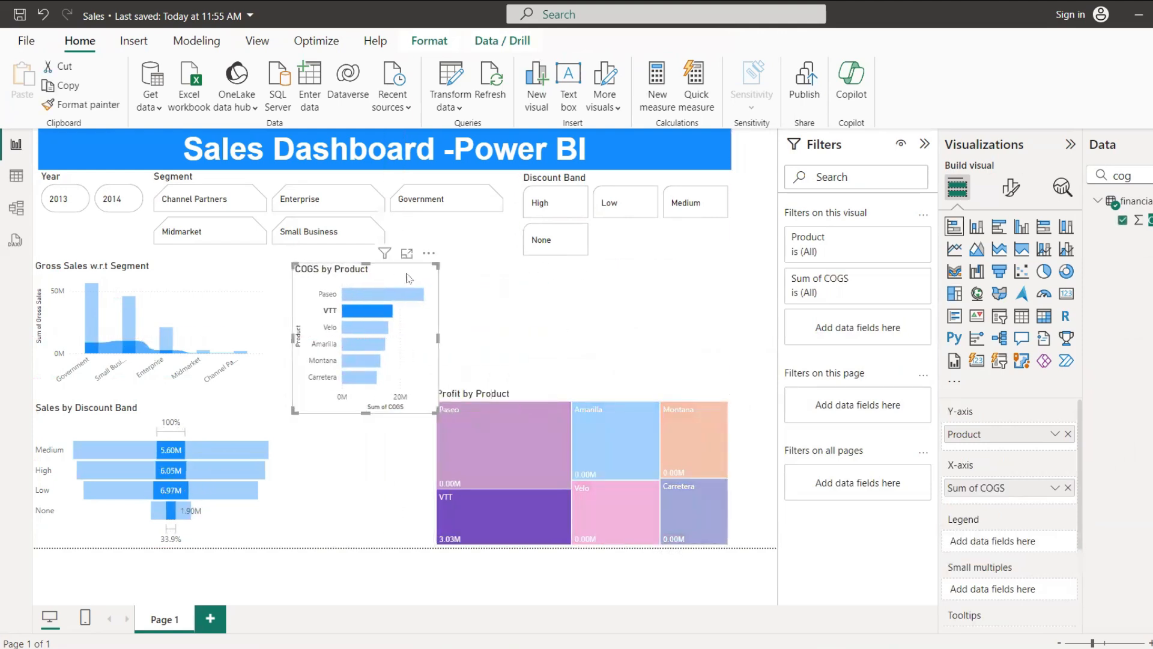
{"action": "left_click_drag", "start_coordinate": [619, 396], "coordinate": [663, 279]}
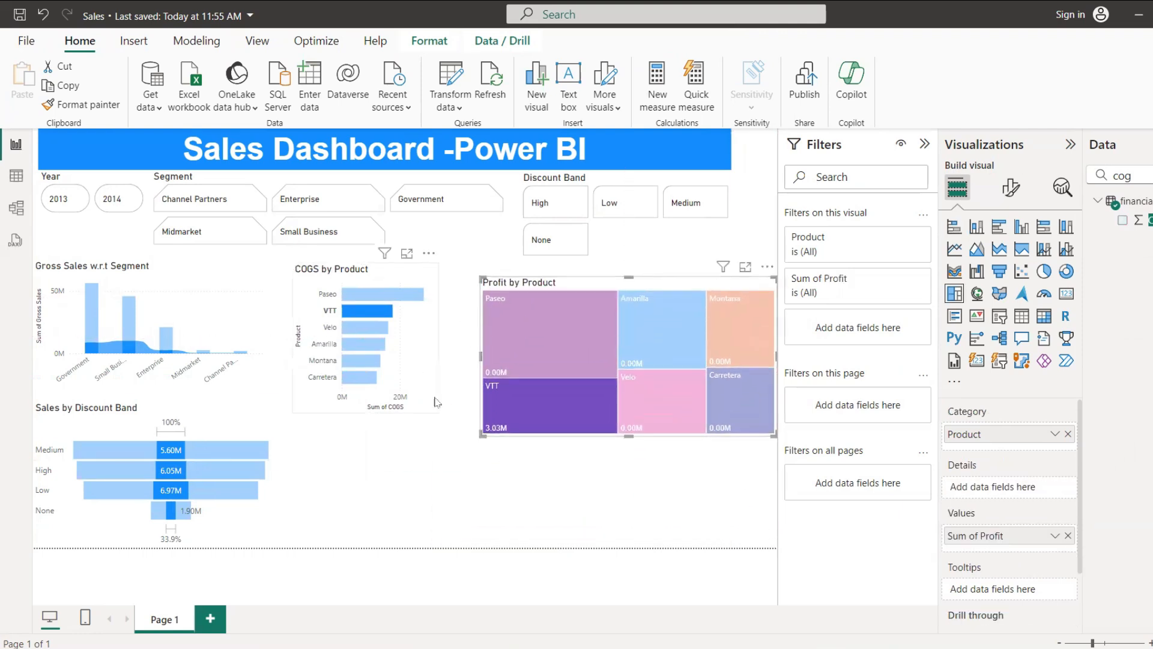
Step: Enlarge the COGS bar chart to the treemap's near edge and the page's lower edge, and align the treemap's top with it
{"action": "left_click", "coordinate": [436, 406]}
{"action": "left_click_drag", "start_coordinate": [439, 413], "coordinate": [479, 541]}
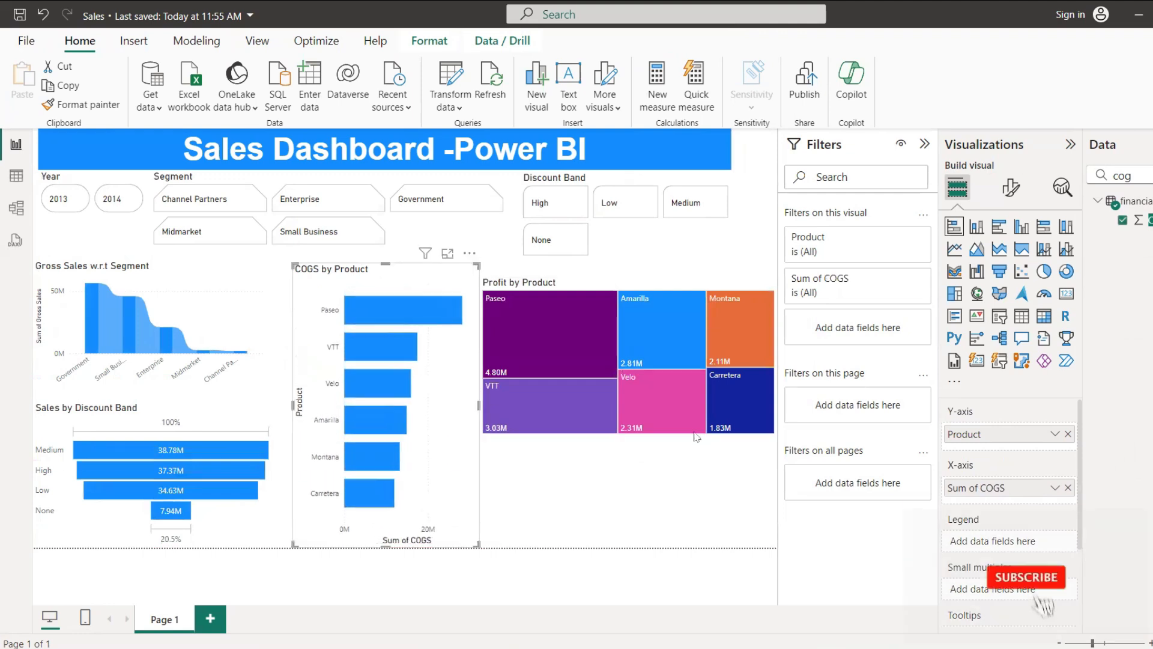
{"action": "left_click", "coordinate": [684, 431]}
{"action": "mouse_move", "coordinate": [683, 431]}
{"action": "left_mouse_down"}
{"action": "mouse_move", "coordinate": [683, 406]}
{"action": "mouse_move", "coordinate": [683, 419]}
{"action": "left_mouse_up"}
{"action": "left_click", "coordinate": [665, 483]}
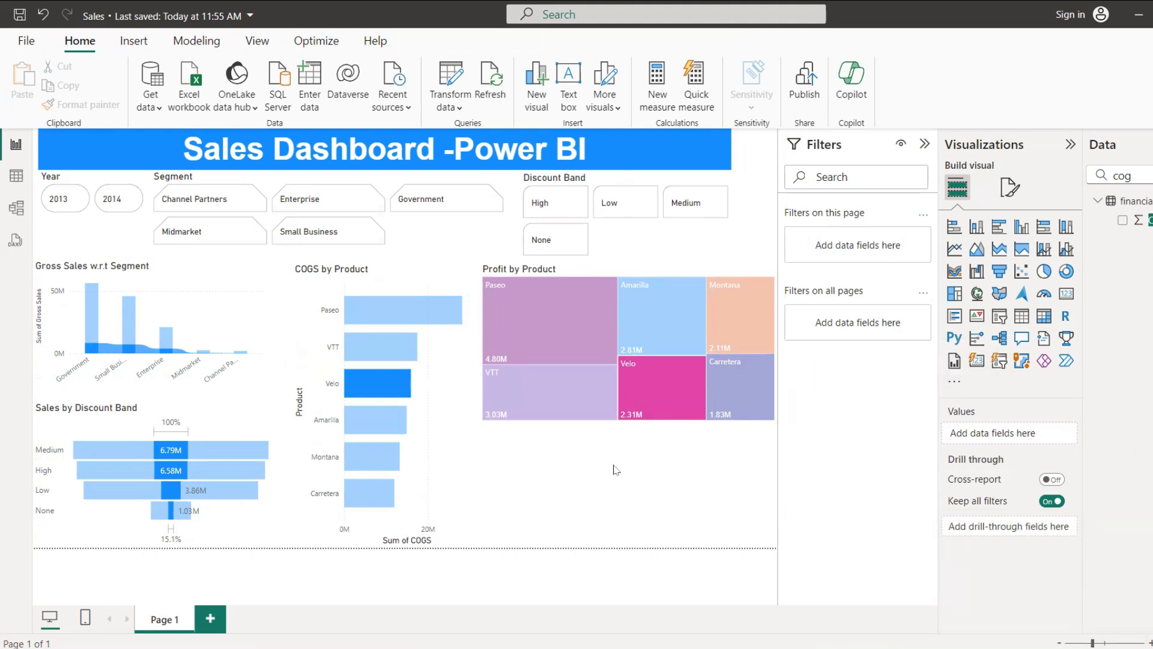
Step: Add a Q&A visual below the treemap and run the suggested question "total sale"
{"action": "left_click", "coordinate": [1021, 339]}
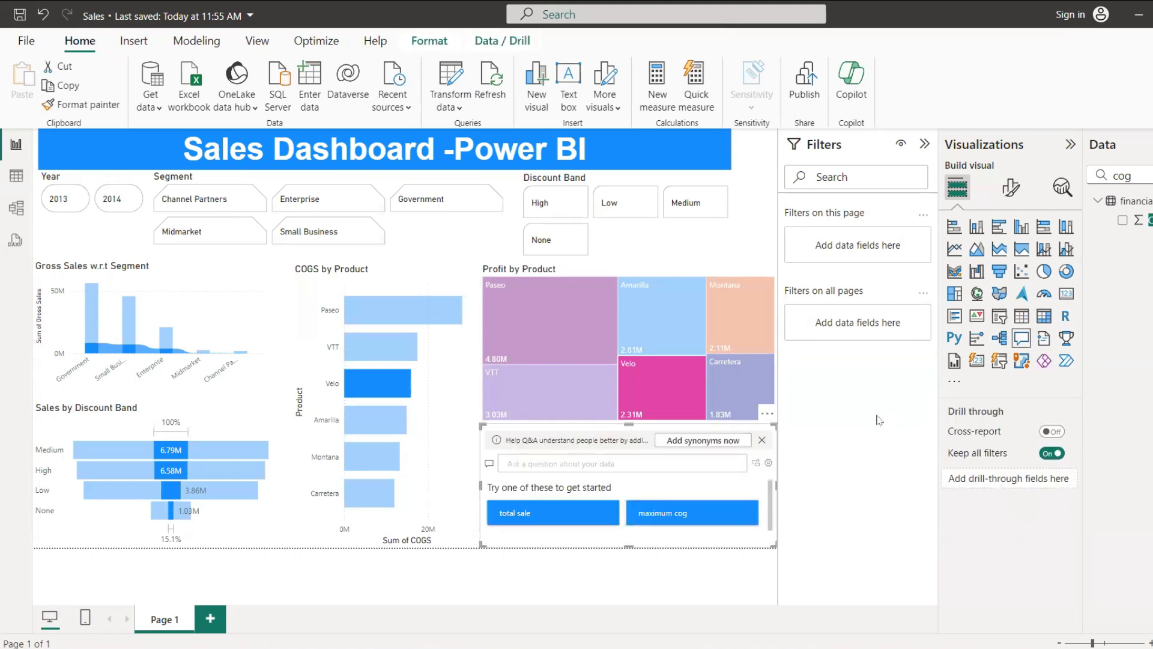
{"action": "left_click", "coordinate": [559, 520]}
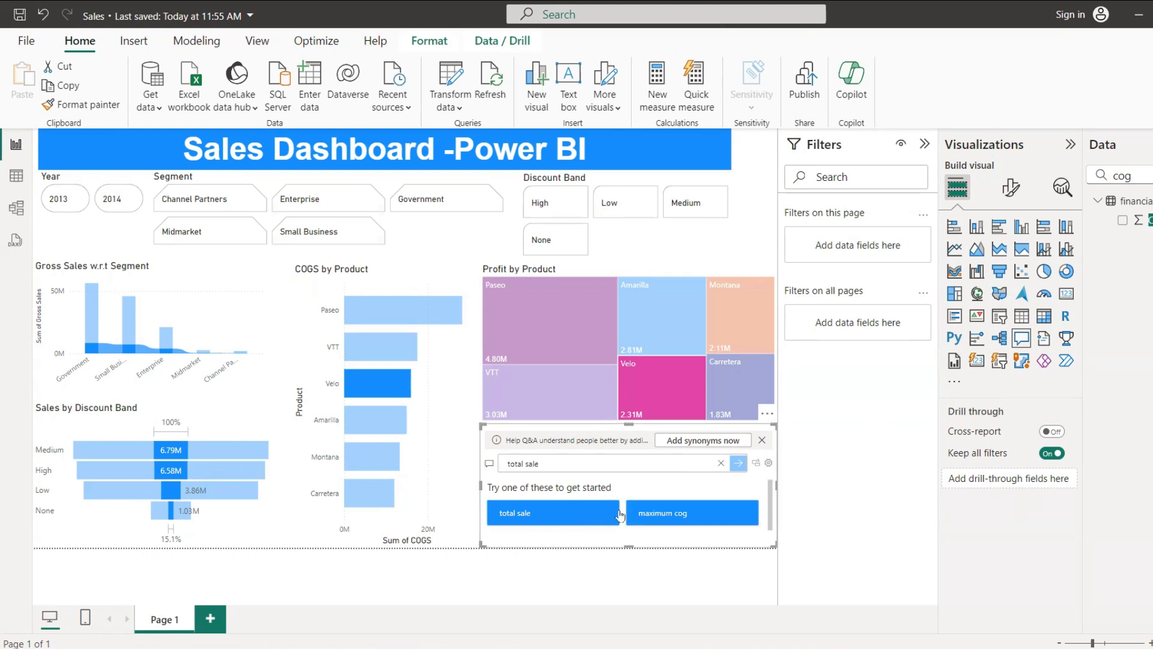
{"action": "left_click", "coordinate": [742, 462]}
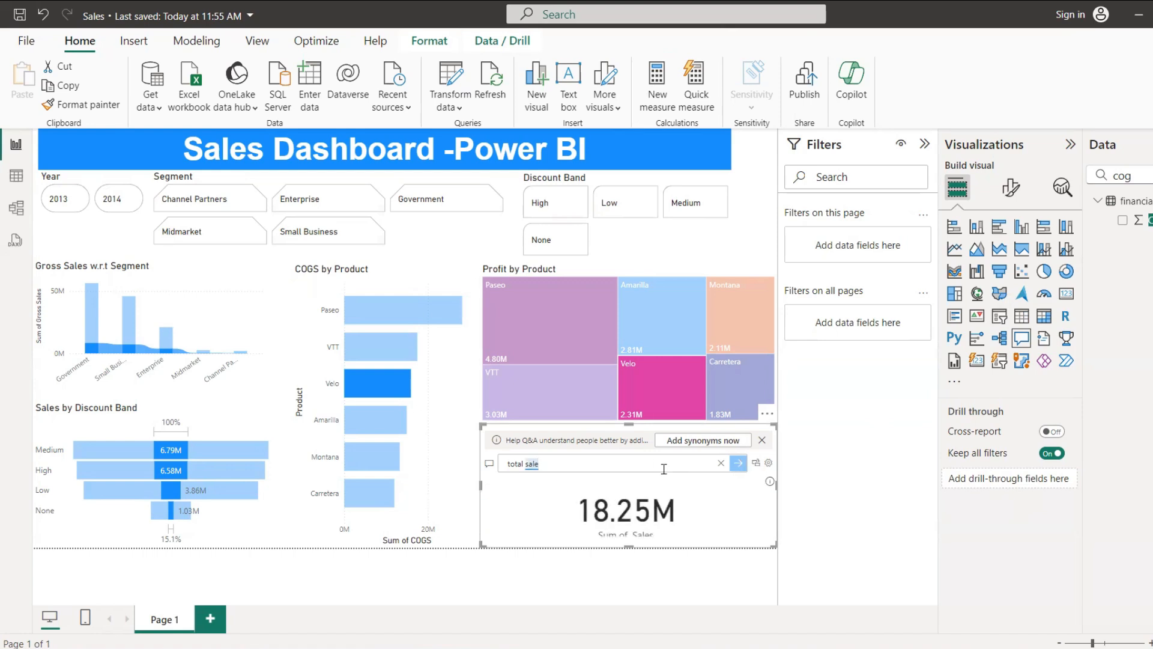
Step: Replace the Q&A question with the suggested "maximum cog" and collapse the Visualizations pane
{"action": "left_click", "coordinate": [720, 463]}
{"action": "left_click", "coordinate": [739, 464]}
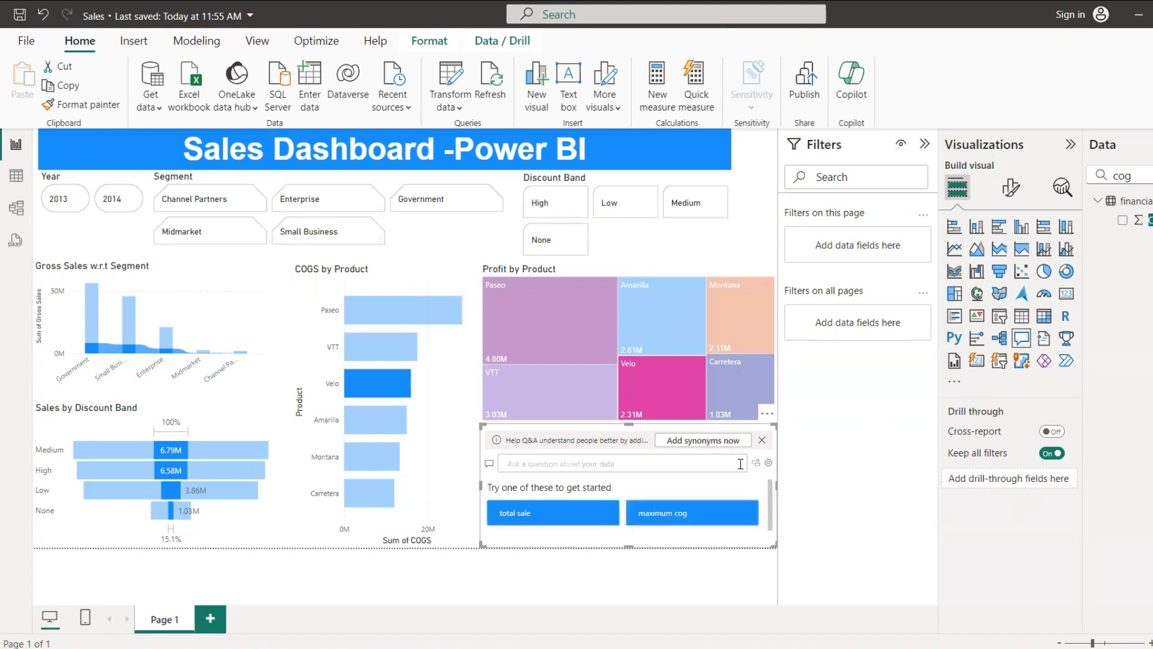
{"action": "left_click", "coordinate": [684, 512]}
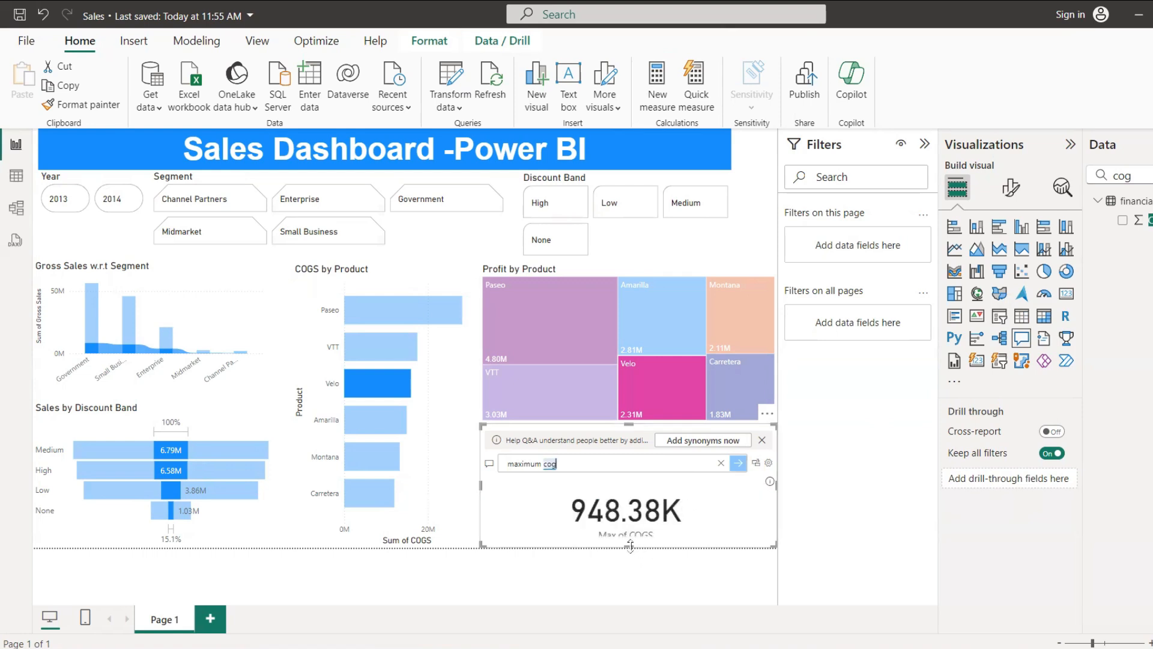
{"action": "left_click", "coordinate": [1071, 144]}
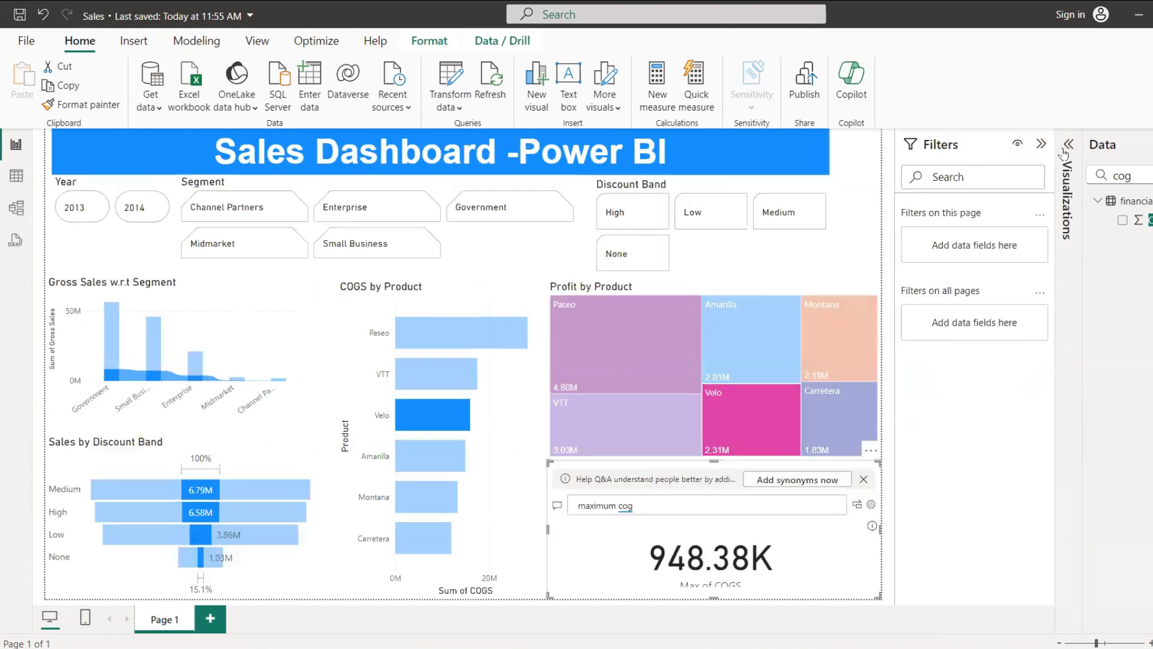
Step: Filter the dashboard to the Small Business segment using the ribbon chart column and the Segment slicer
{"action": "left_click", "coordinate": [1152, 144]}
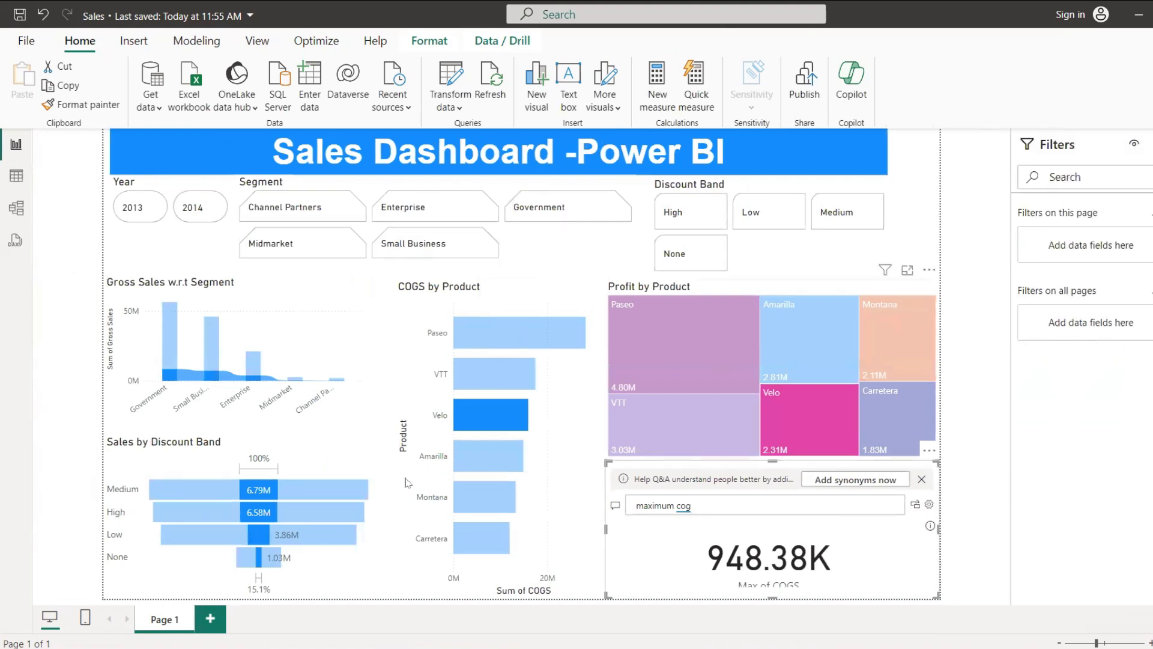
{"action": "left_click", "coordinate": [211, 368]}
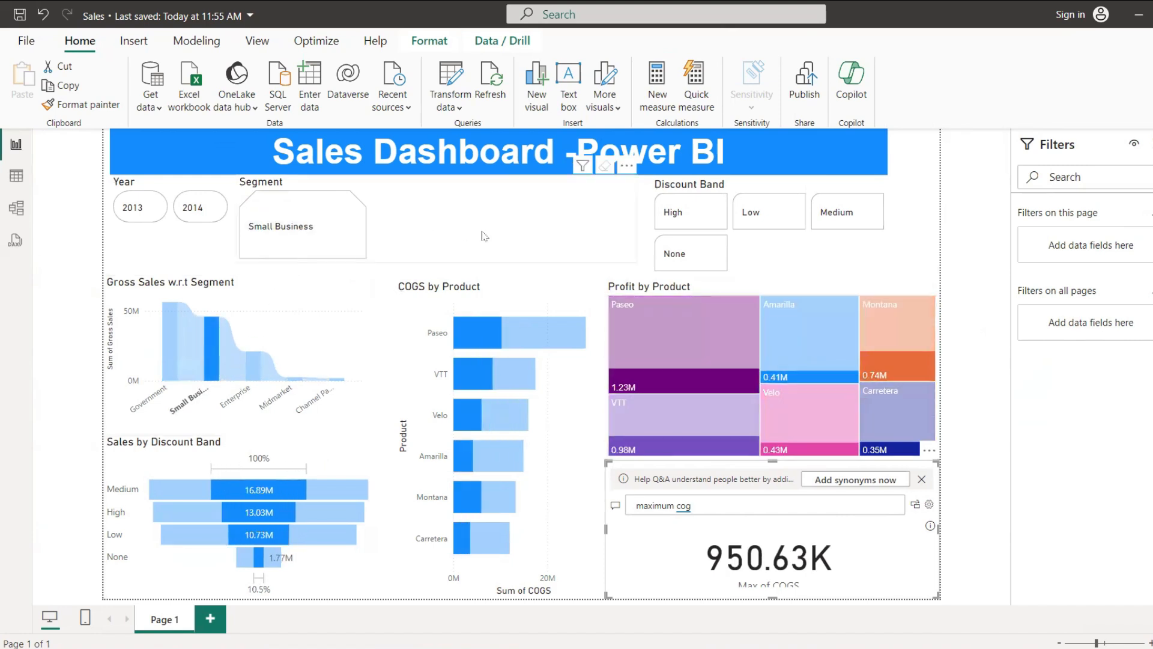
{"action": "left_click", "coordinate": [339, 240]}
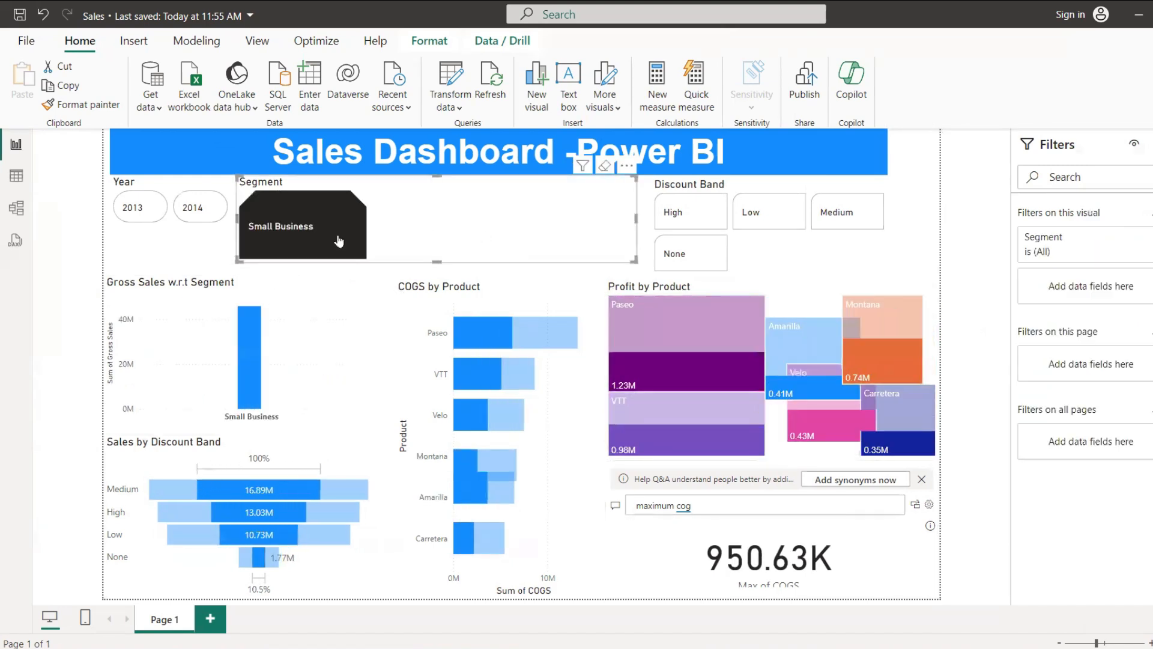
{"action": "left_click", "coordinate": [340, 241]}
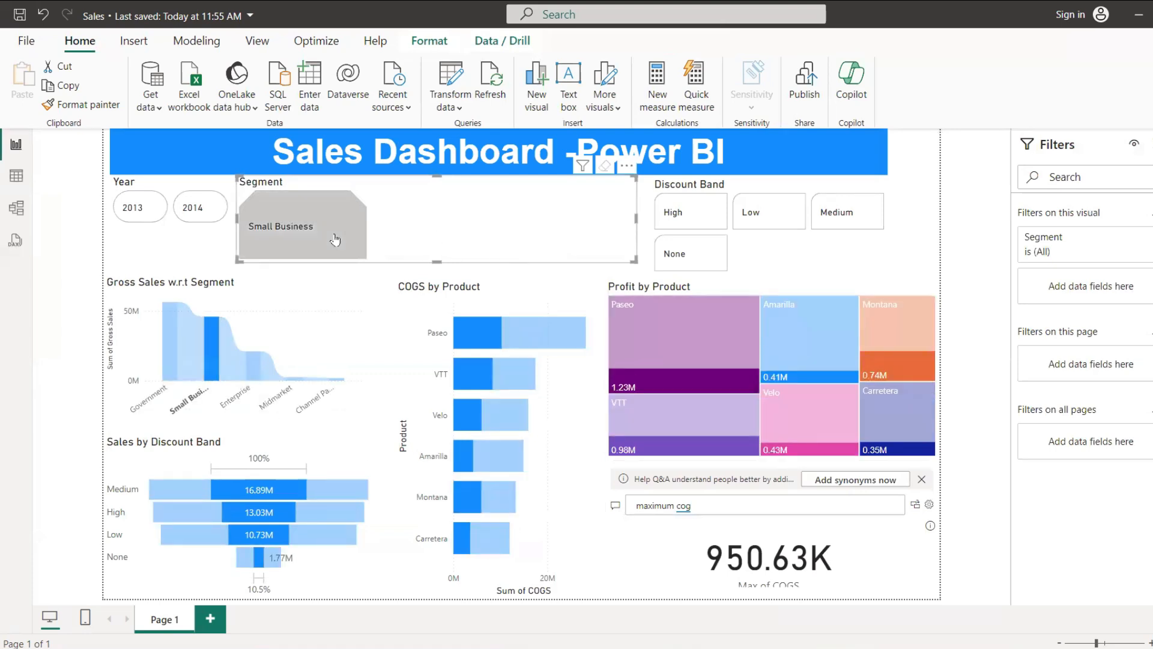
{"action": "left_click", "coordinate": [348, 240]}
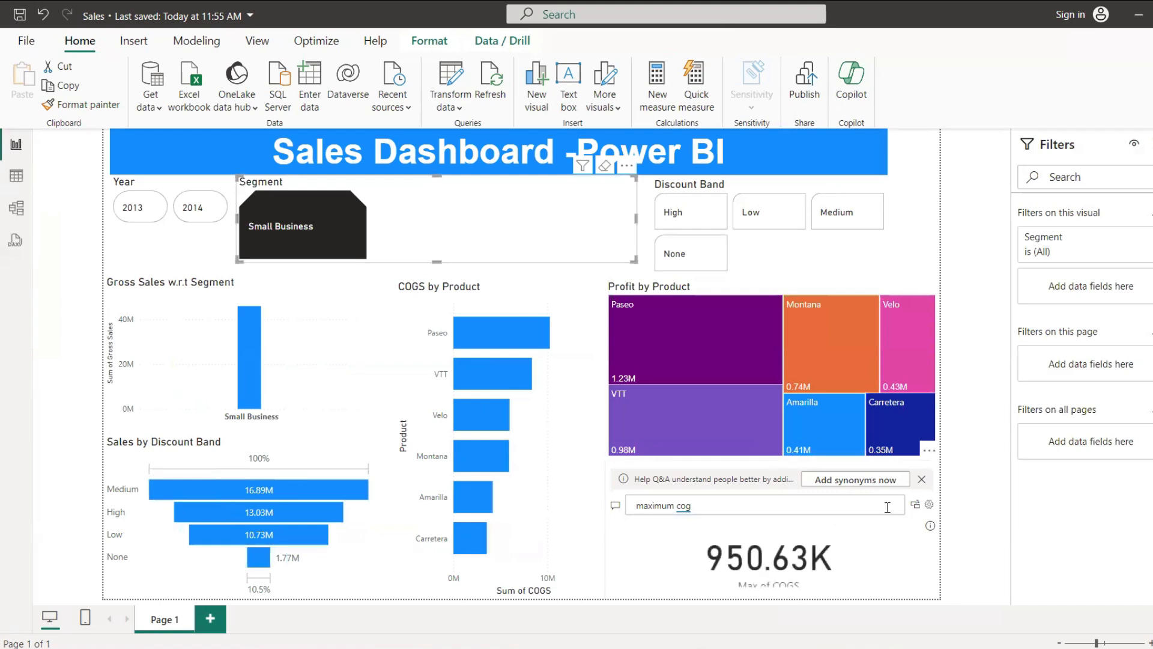
Step: Replace the Q&A question with the suggested "total sale" and filter the dashboard to Year 2014
{"action": "left_click", "coordinate": [812, 503]}
{"action": "key", "text": "BackSpace"}
{"action": "key", "text": "BackSpace"}
{"action": "key", "text": "BackSpace"}
{"action": "key", "text": "BackSpace"}
{"action": "key", "text": "BackSpace"}
{"action": "key", "text": "BackSpace"}
{"action": "key", "text": "BackSpace"}
{"action": "key", "text": "BackSpace"}
{"action": "key", "text": "BackSpace"}
{"action": "key", "text": "BackSpace"}
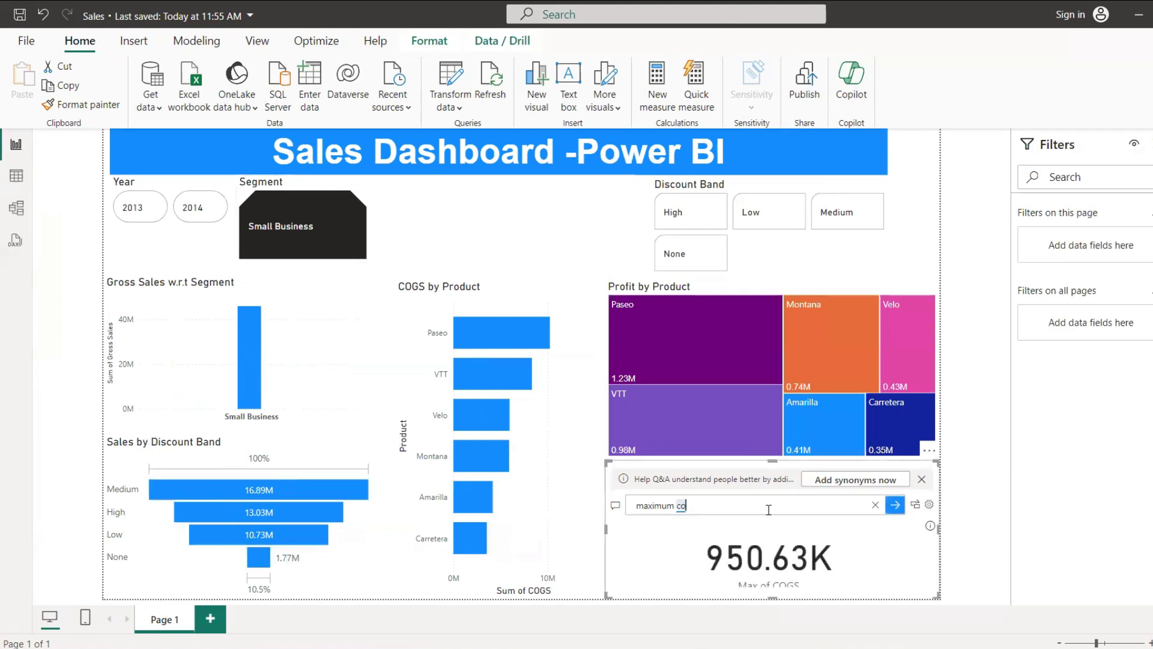
{"action": "key", "text": "BackSpace"}
{"action": "type", "text": "total sa"}
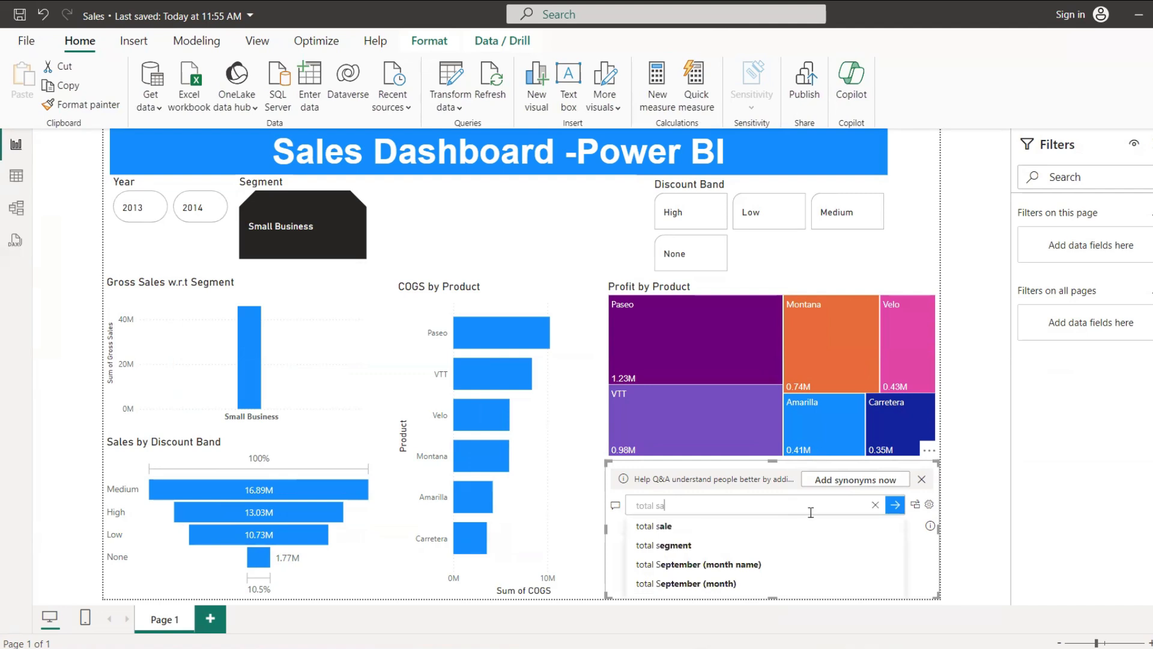
{"action": "left_click", "coordinate": [751, 527]}
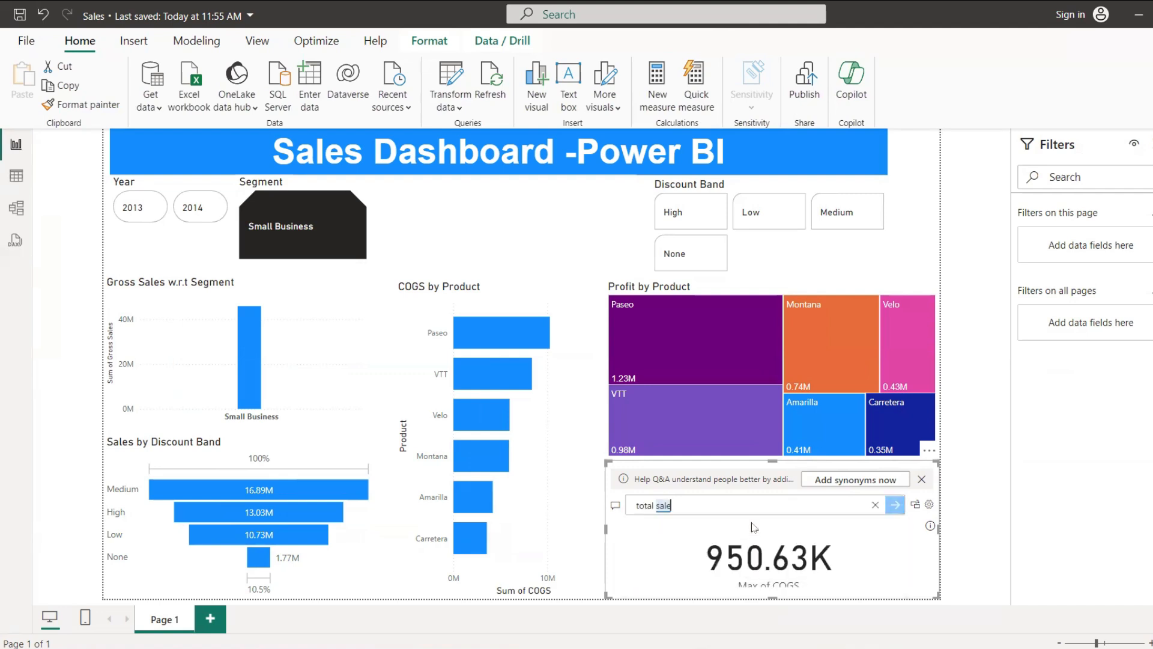
{"action": "left_click", "coordinate": [973, 458]}
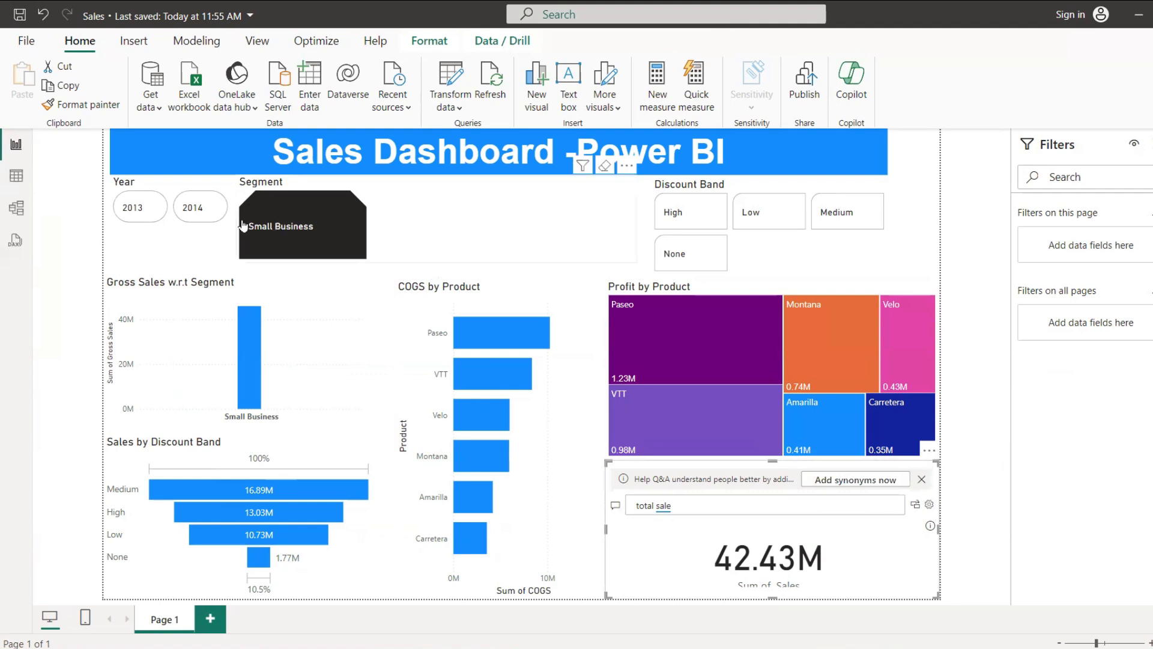
{"action": "left_click", "coordinate": [193, 207]}
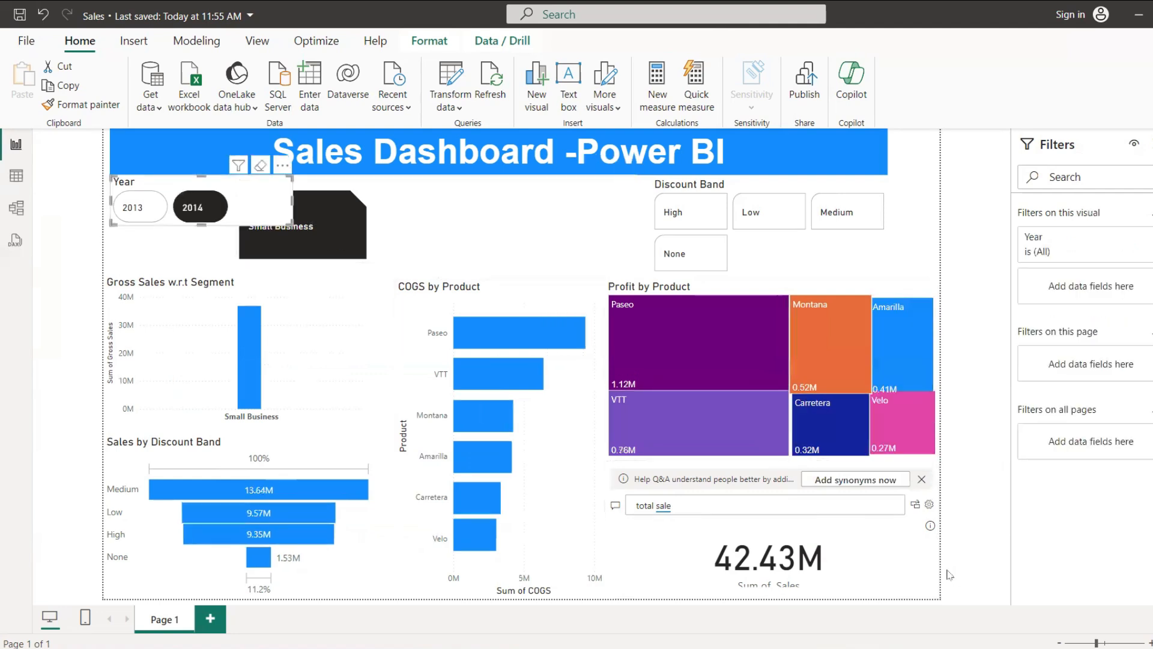
Step: Delete the Q&A visual below the treemap and refresh the report's data
{"action": "left_click", "coordinate": [901, 555]}
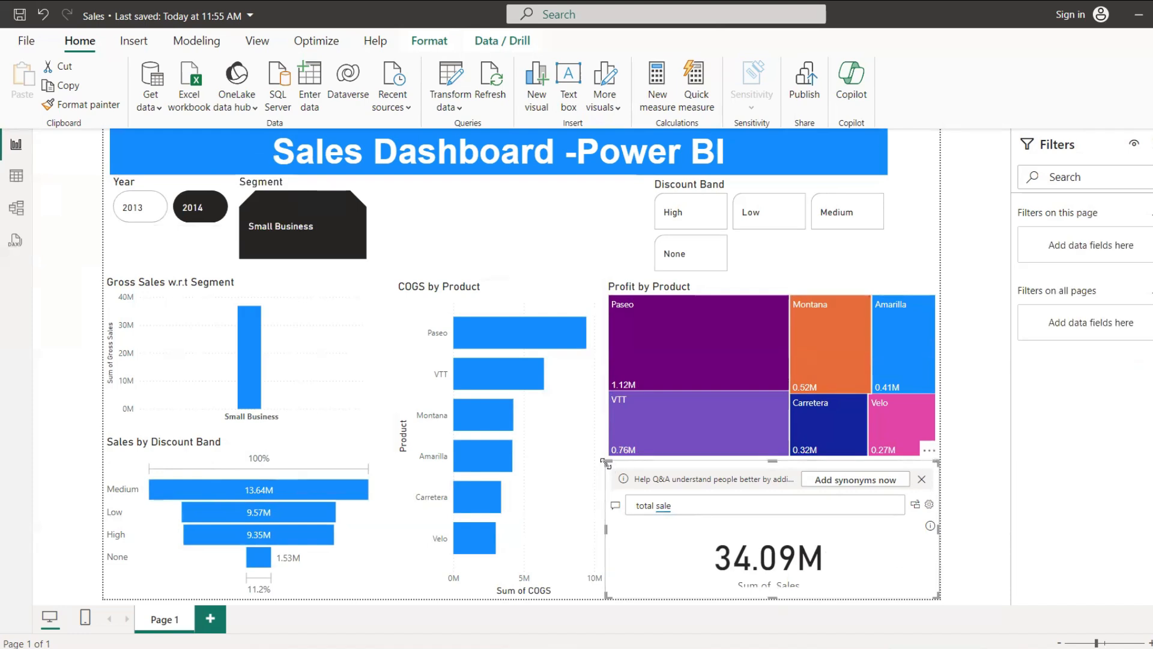
{"action": "key", "text": "Delete"}
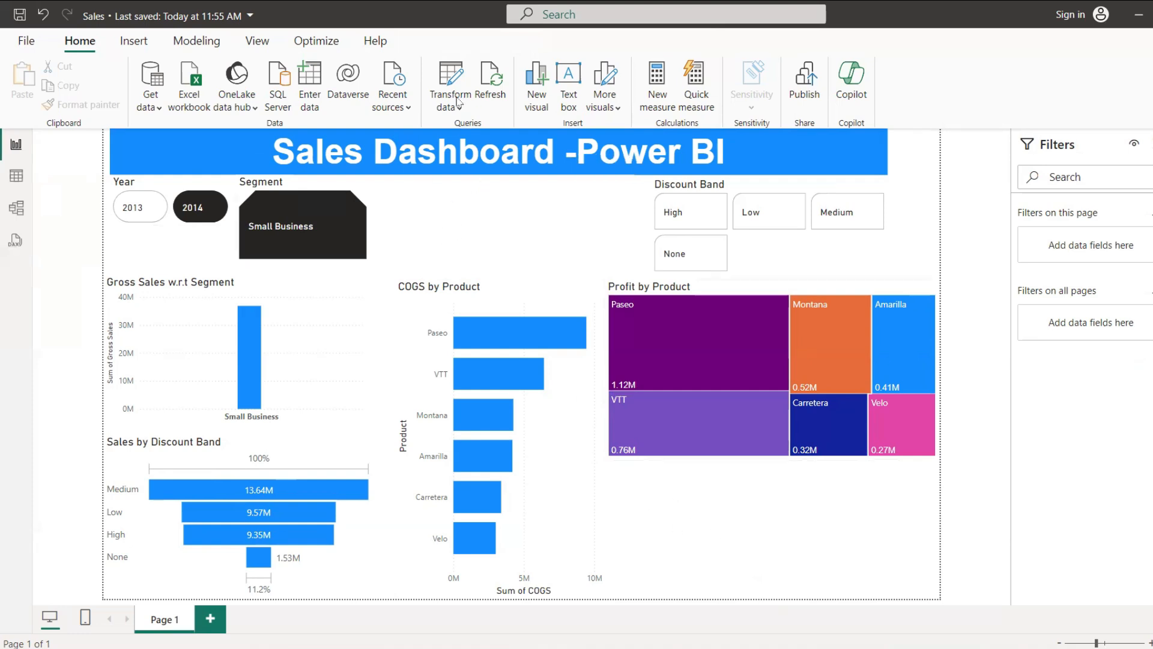
{"action": "left_click", "coordinate": [502, 97]}
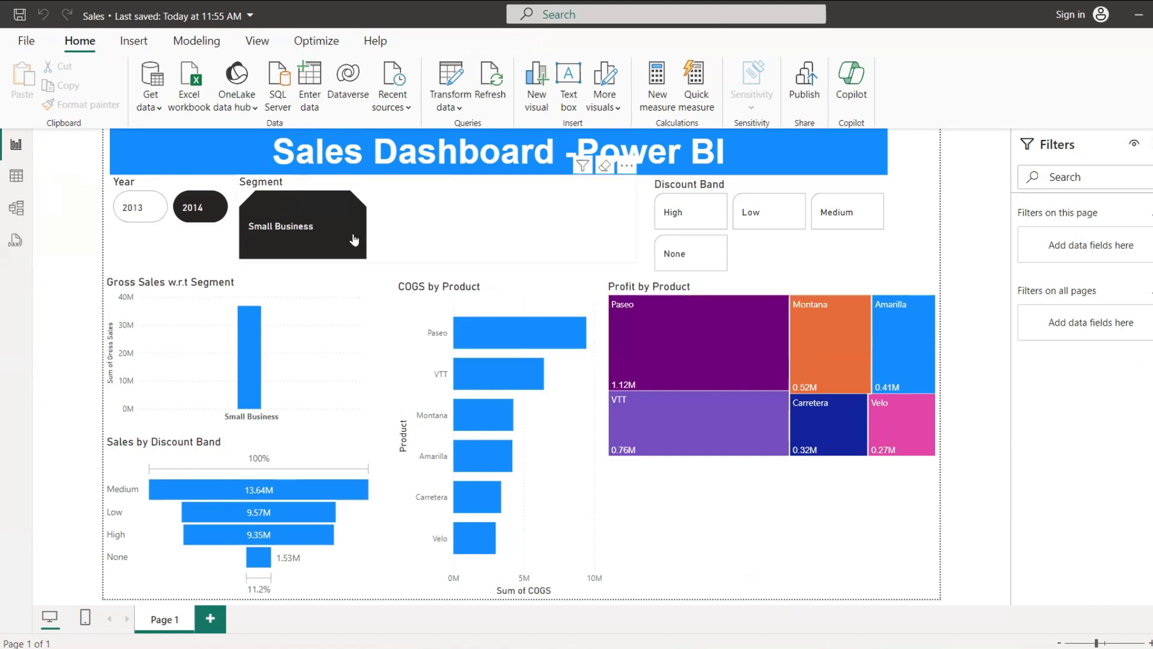
Step: Clear the Segment and Year slicer selections, and toggle the Paseo bar in the COGS chart to remove the remaining highlighting
{"action": "left_click", "coordinate": [604, 170]}
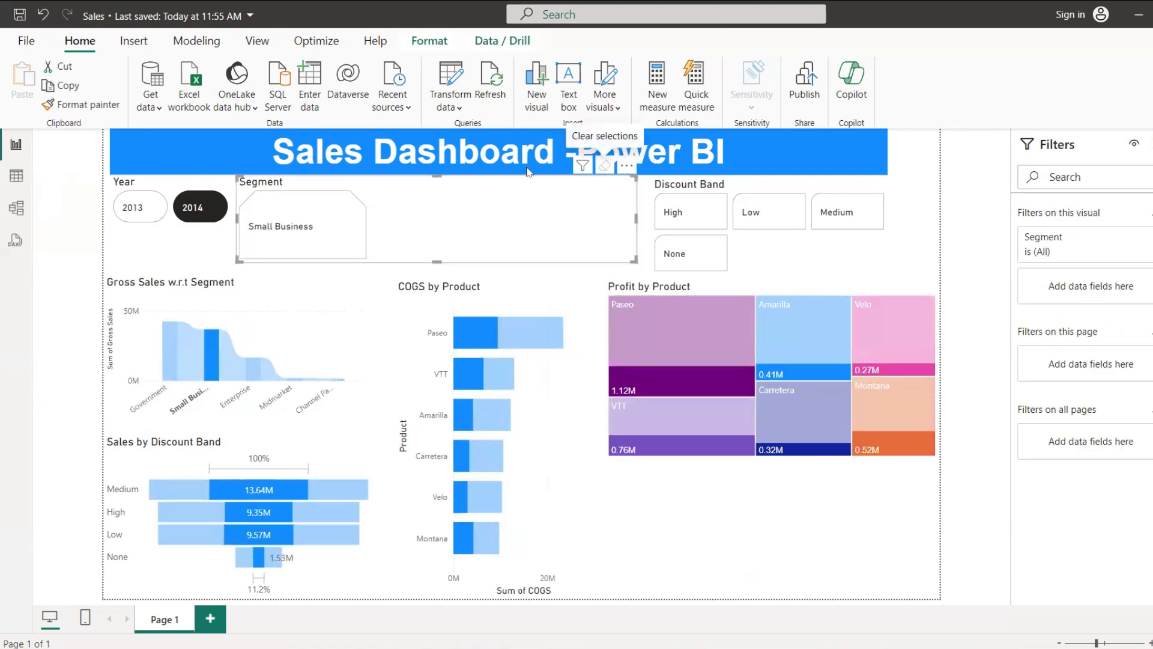
{"action": "left_click", "coordinate": [253, 175]}
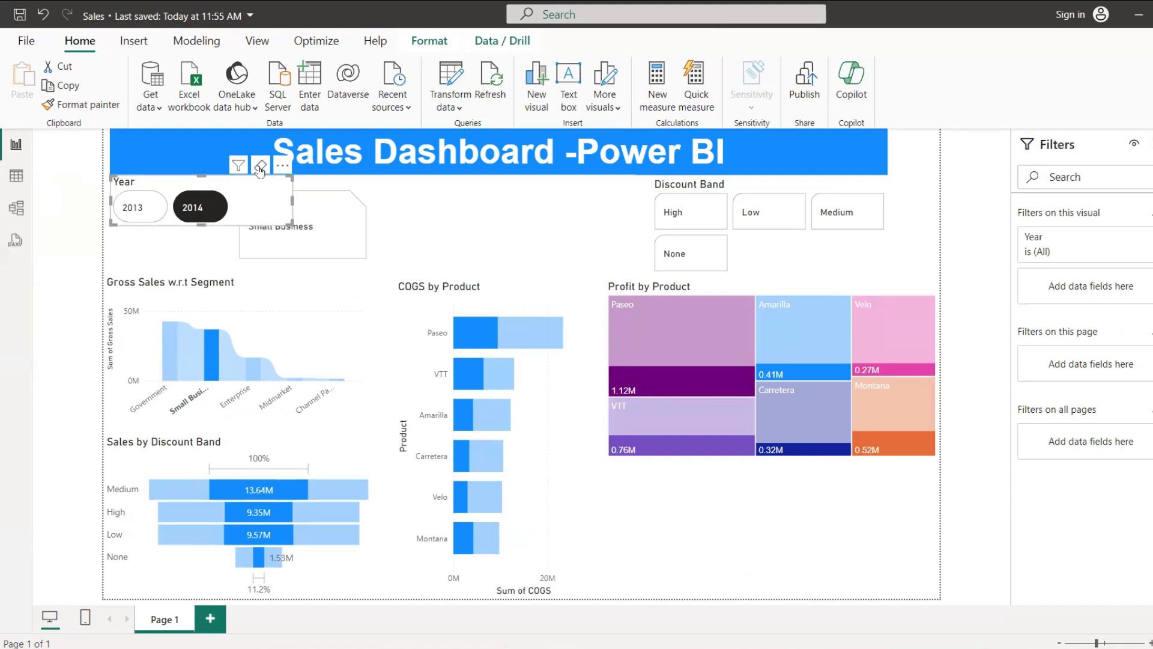
{"action": "left_click", "coordinate": [260, 167]}
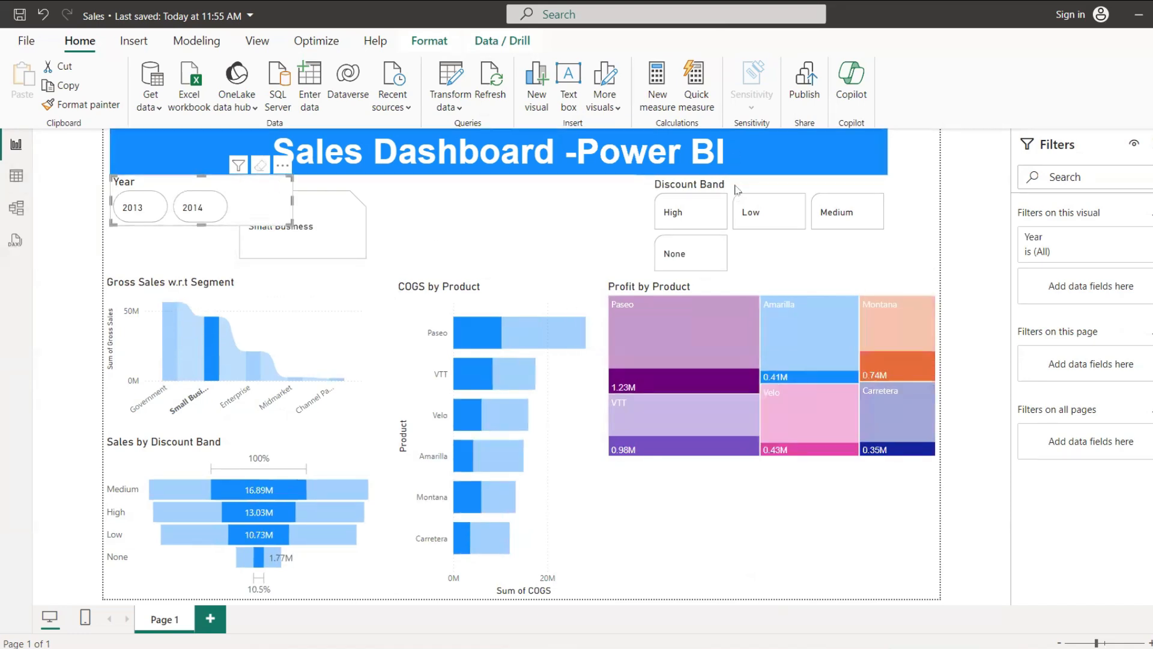
{"action": "left_click", "coordinate": [433, 207]}
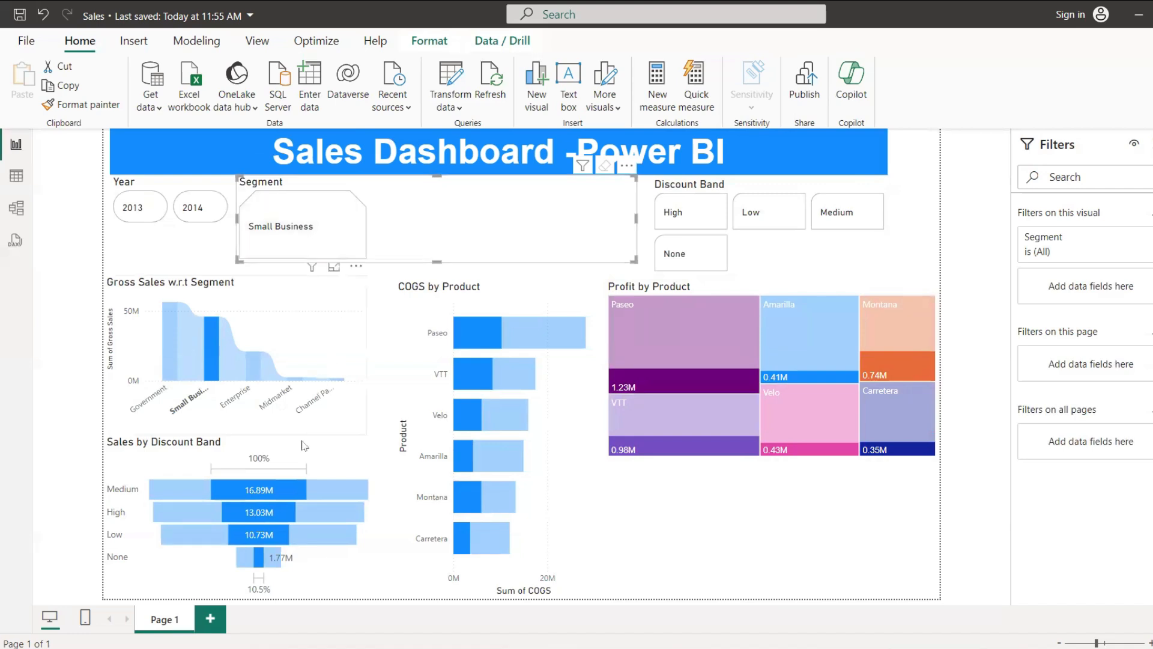
{"action": "left_click", "coordinate": [476, 331]}
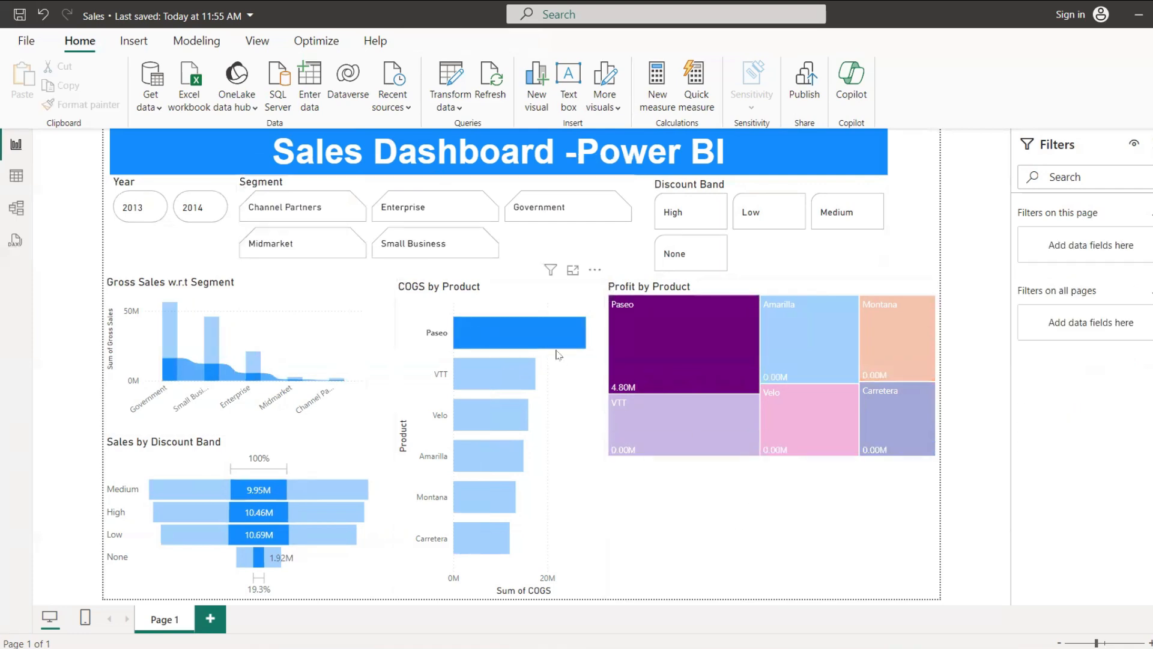
{"action": "left_click", "coordinate": [552, 327]}
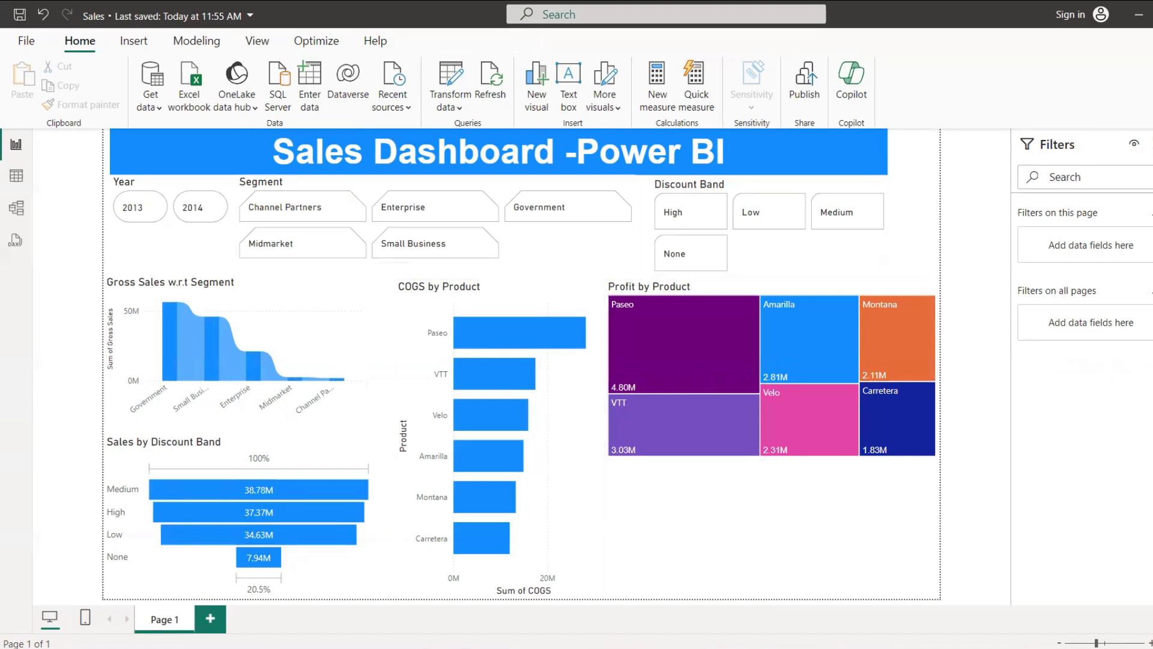
Step: Clear the "cog" search in the Data pane to list all fields
{"action": "left_click", "coordinate": [1152, 144]}
{"action": "left_click", "coordinate": [1147, 175]}
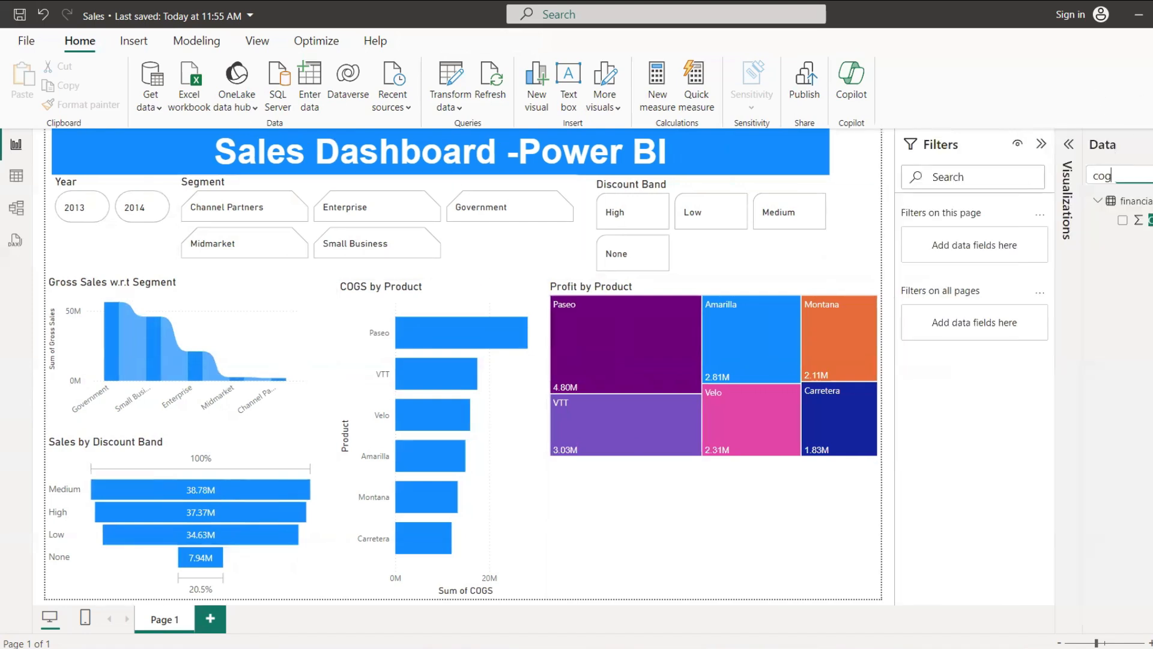
{"action": "left_click", "coordinate": [722, 508]}
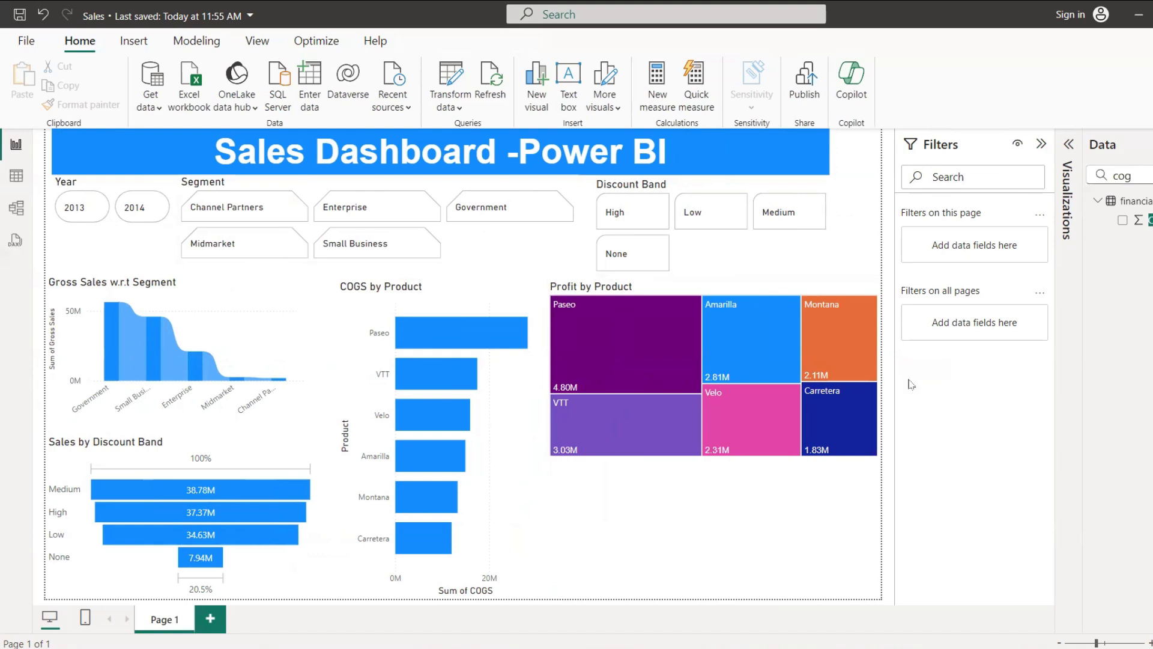
{"action": "left_click", "coordinate": [1140, 176]}
{"action": "key", "text": "ctrl+a"}
{"action": "key", "text": "BackSpace"}
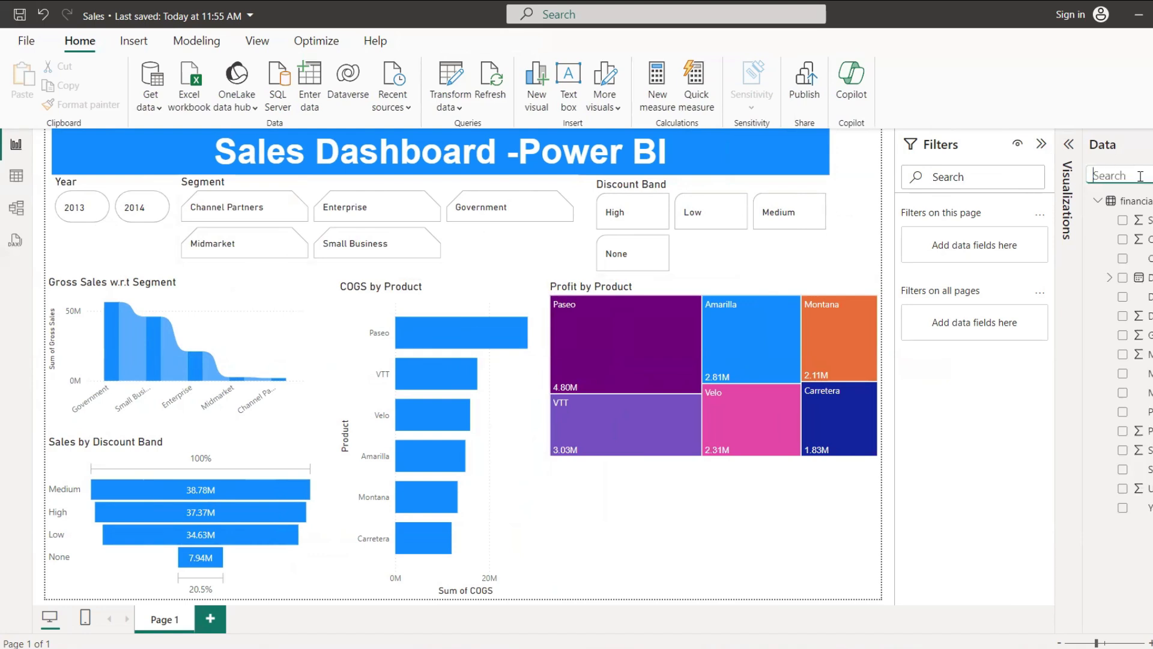
Step: Expand the Visualizations pane and add a new Q&A visual below the treemap
{"action": "left_click", "coordinate": [1069, 145]}
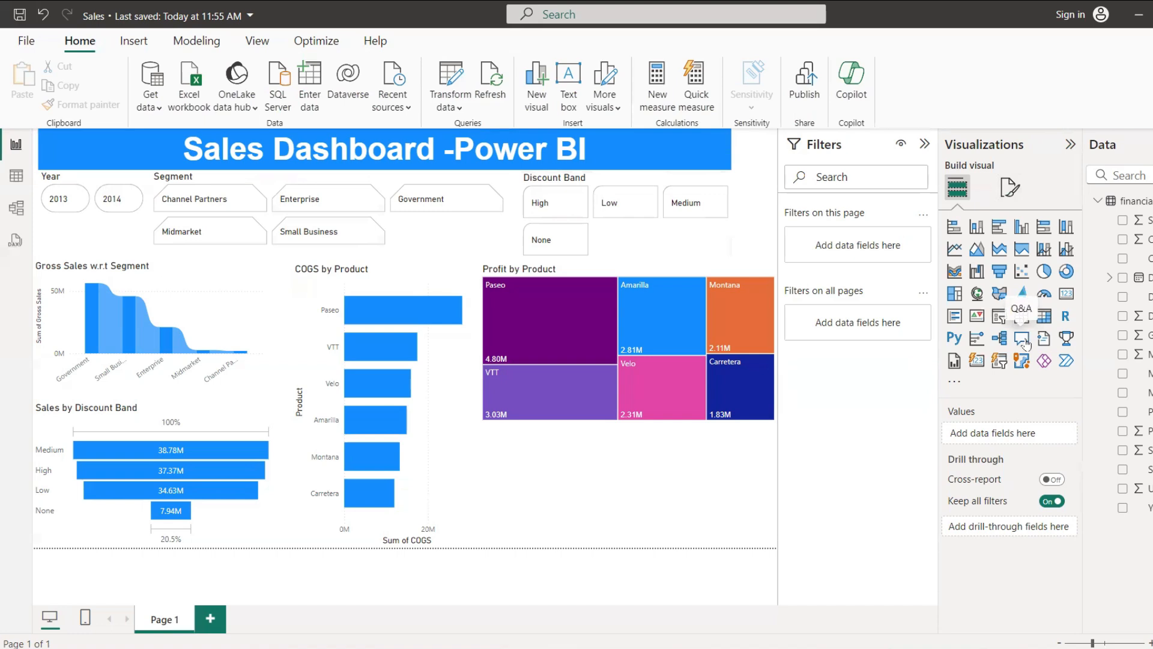
{"action": "left_click", "coordinate": [1024, 342]}
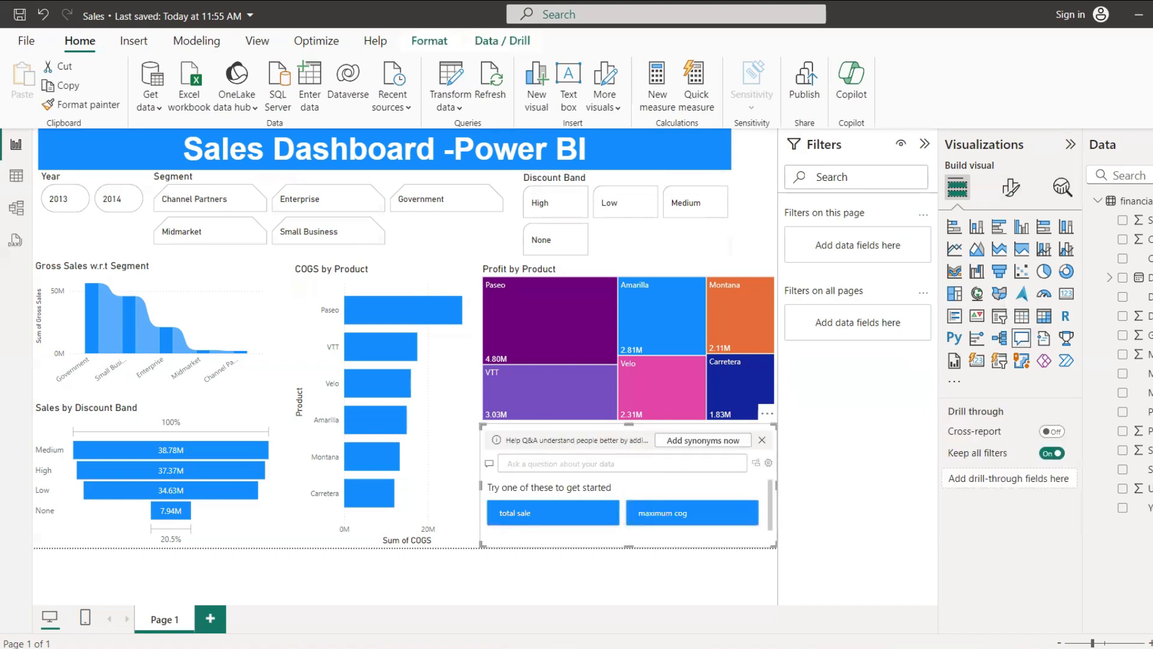
{"action": "left_click", "coordinate": [1152, 144]}
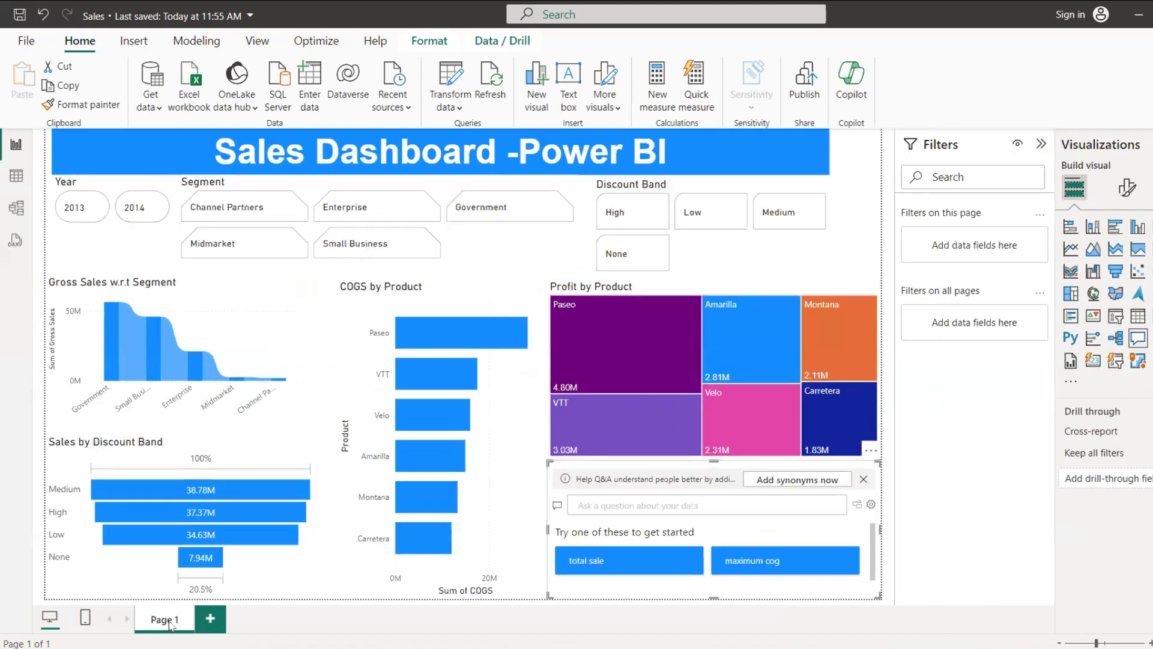
Step: Rename the report page "Page 1" as "Dashboard-Page1"
{"action": "right_click", "coordinate": [172, 620]}
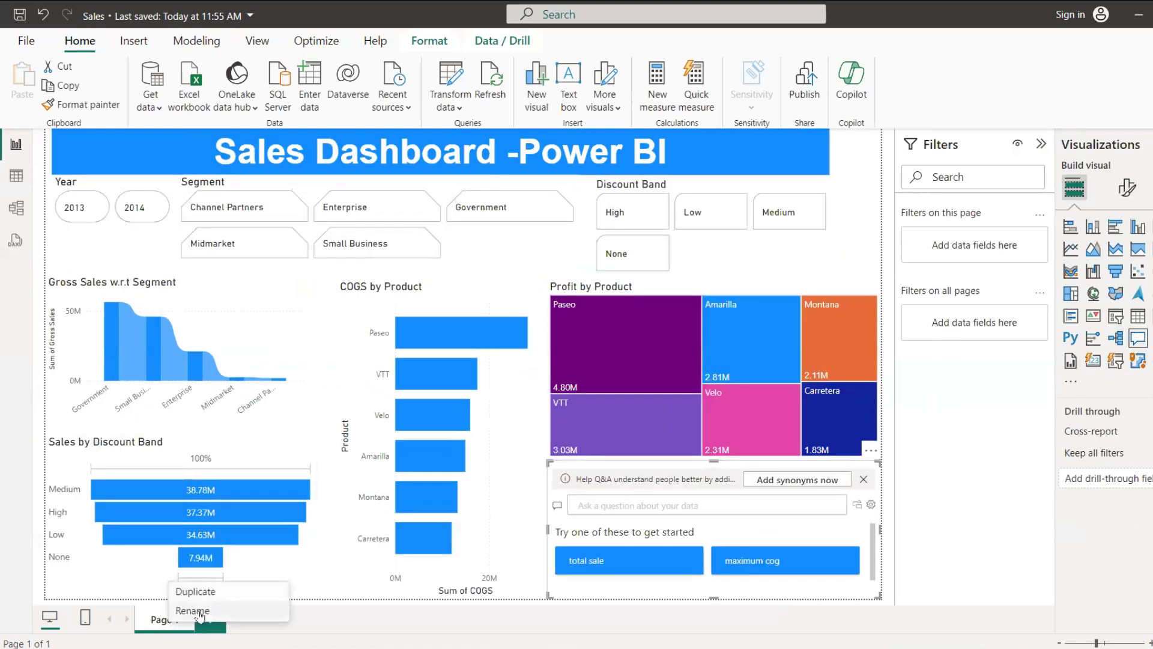
{"action": "left_click", "coordinate": [192, 610]}
{"action": "key", "text": "BackSpace"}
{"action": "key", "text": "BackSpace"}
{"action": "key", "text": "BackSpace"}
{"action": "key", "text": "BackSpace"}
{"action": "key", "text": "BackSpace"}
{"action": "key", "text": "BackSpace"}
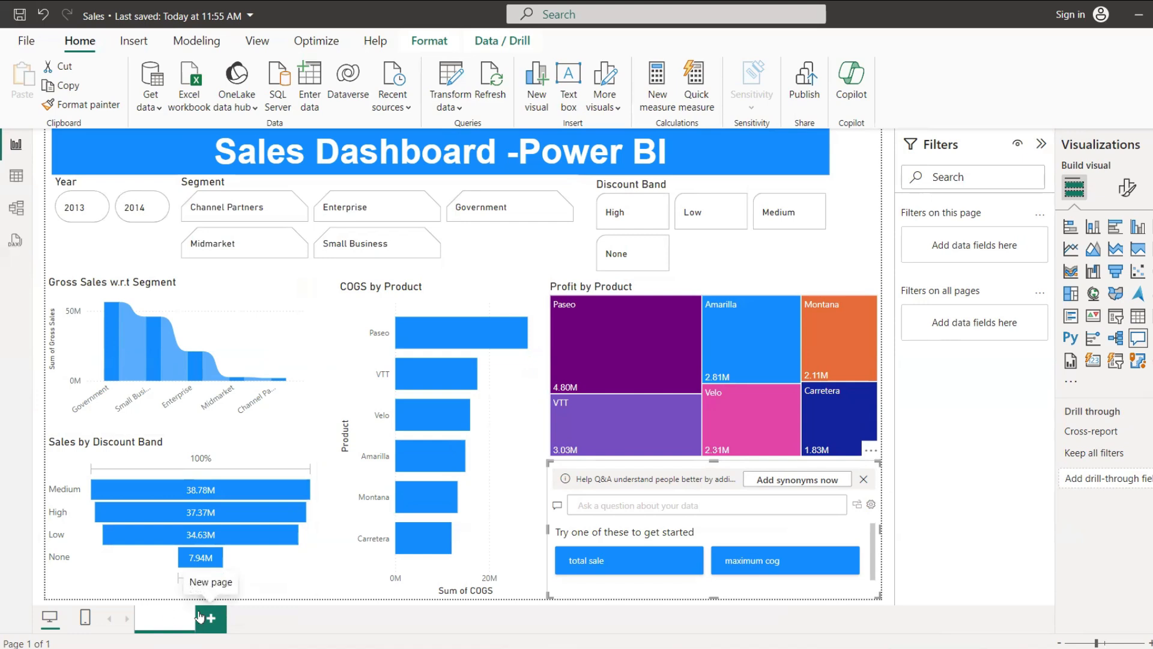
{"action": "type", "text": "Dashboard-Page1"}
{"action": "key", "text": "Return"}
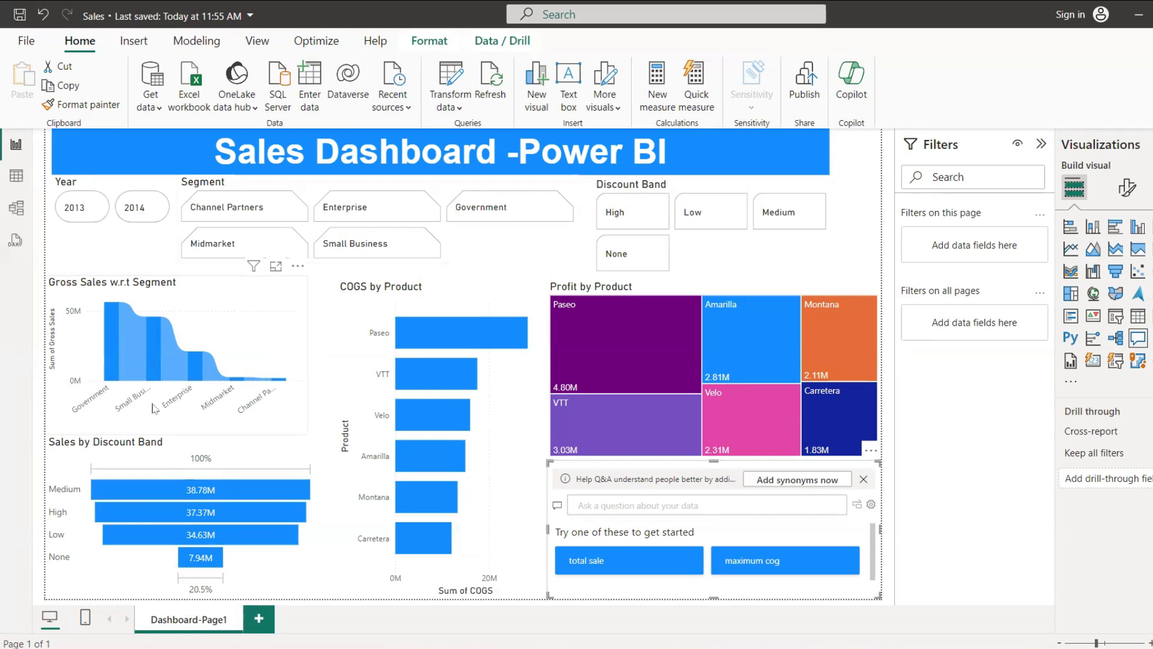
Step: Make the X-axis values of the Gross Sales w.r.t Segment ribbon chart bold
{"action": "left_click", "coordinate": [100, 404]}
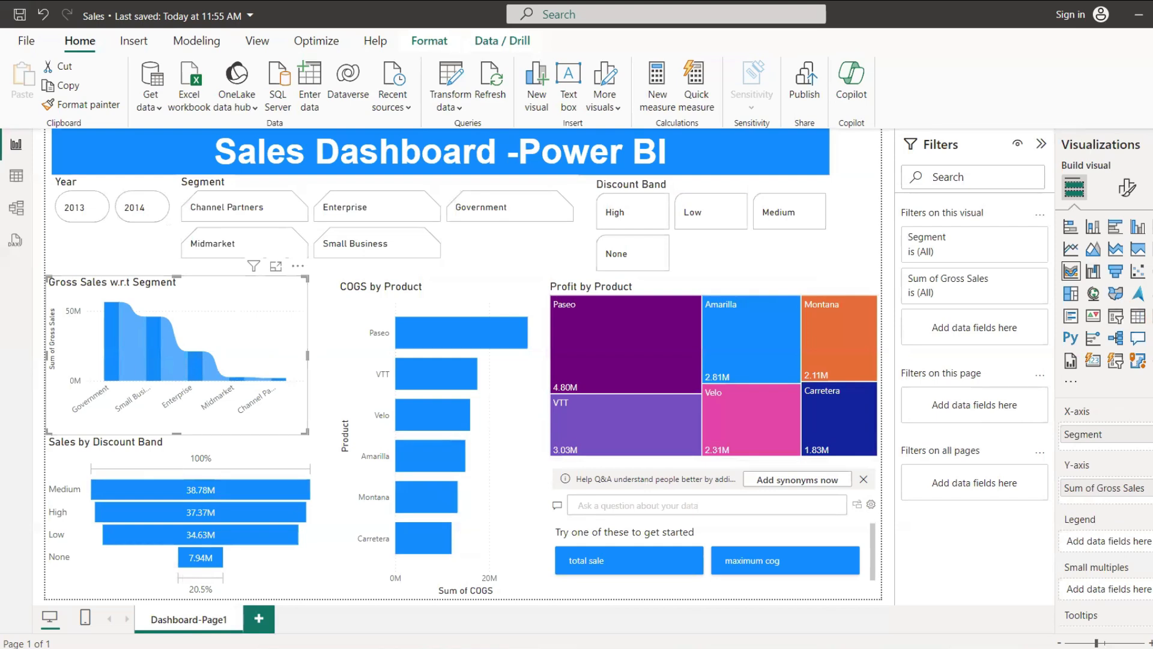
{"action": "left_click", "coordinate": [1126, 189]}
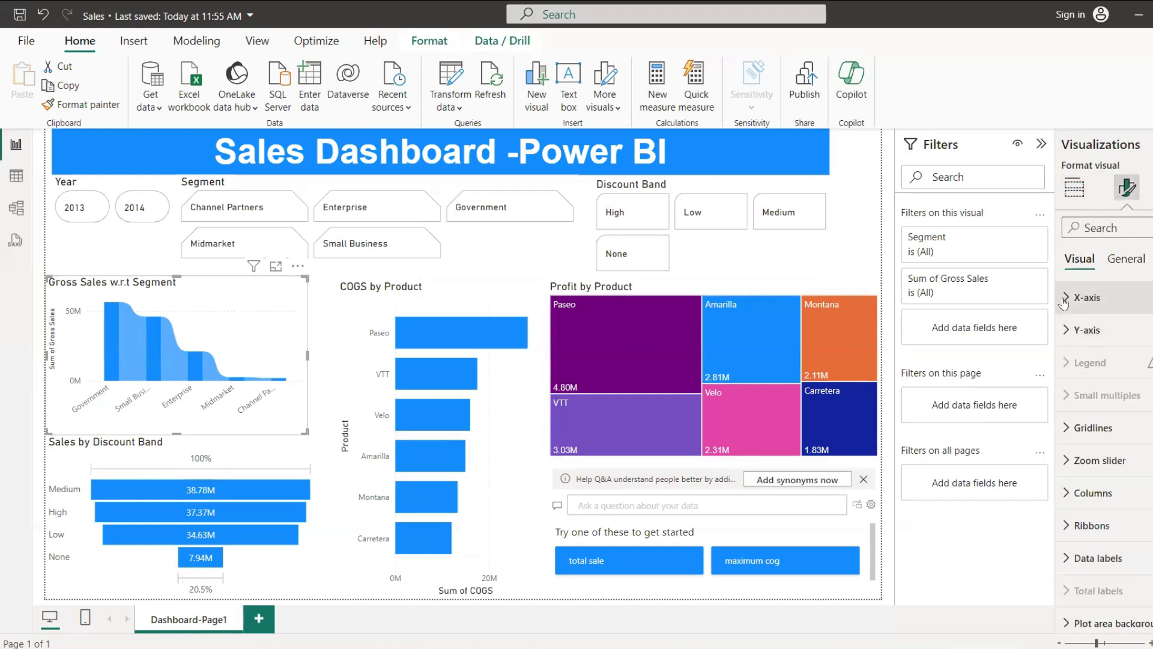
{"action": "left_click", "coordinate": [1065, 299]}
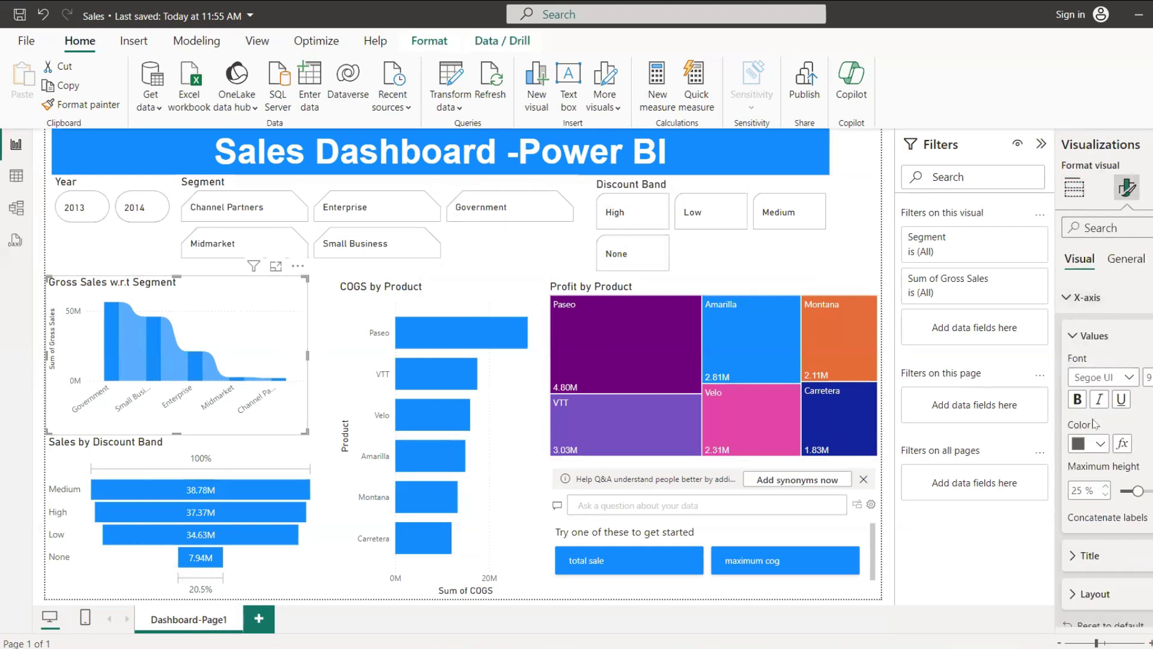
{"action": "left_click", "coordinate": [1079, 402]}
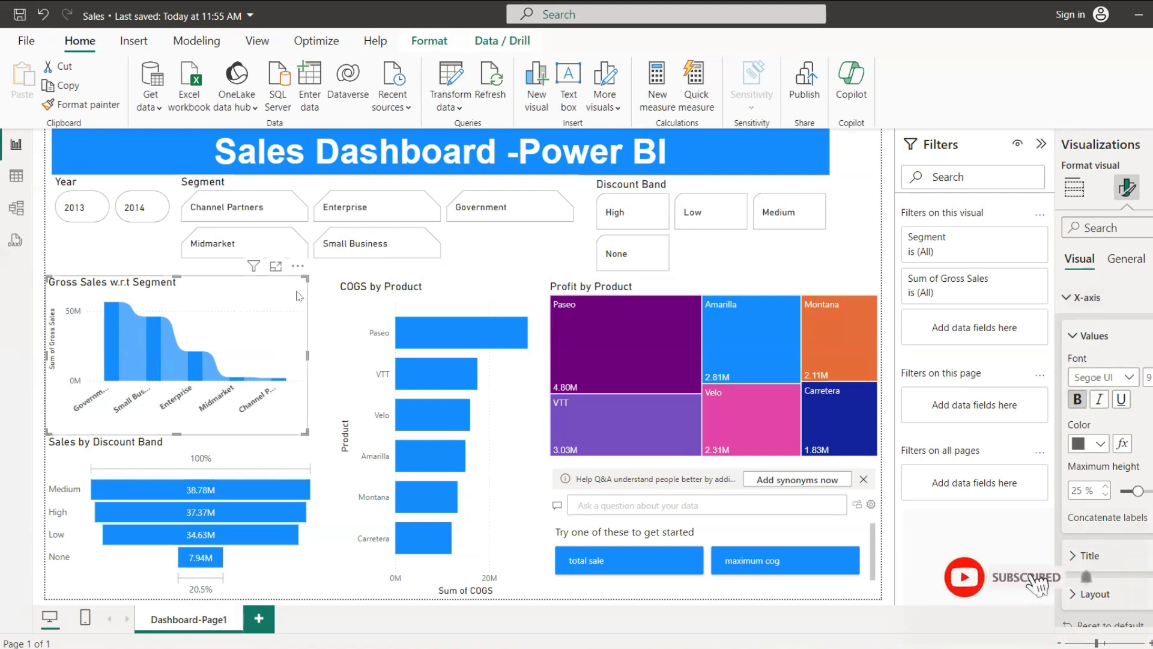
Step: Copy the ribbon chart's formatting to the COGS bar chart with Format painter, and from there to the Sales by Discount Band funnel
{"action": "left_click", "coordinate": [82, 105]}
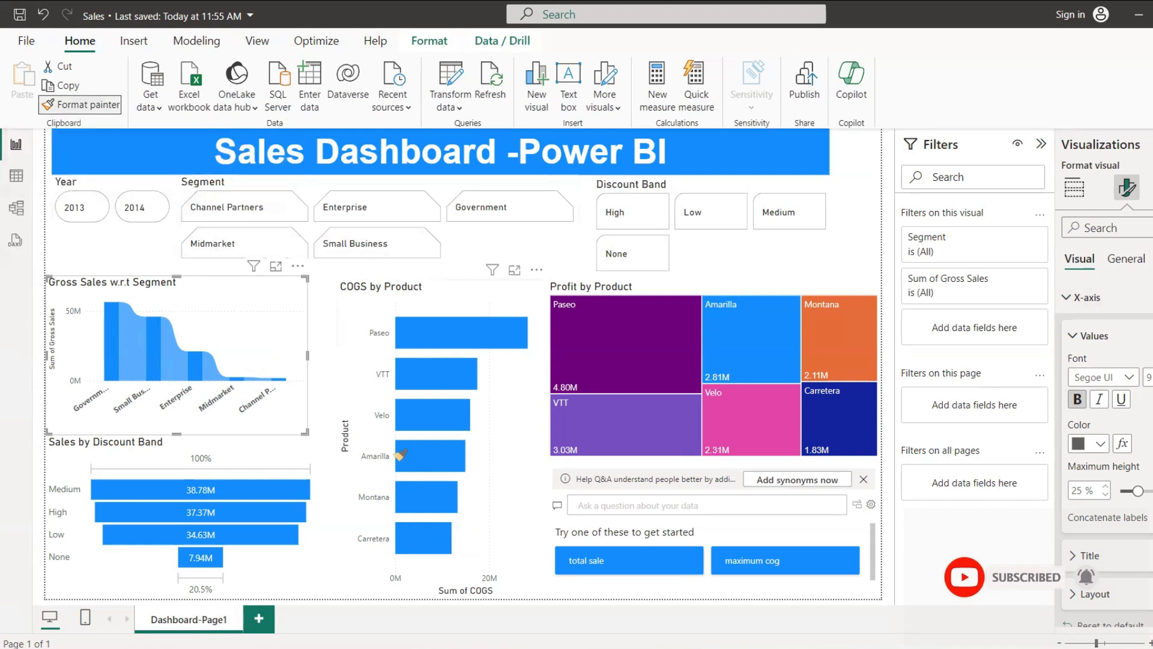
{"action": "left_click", "coordinate": [367, 313]}
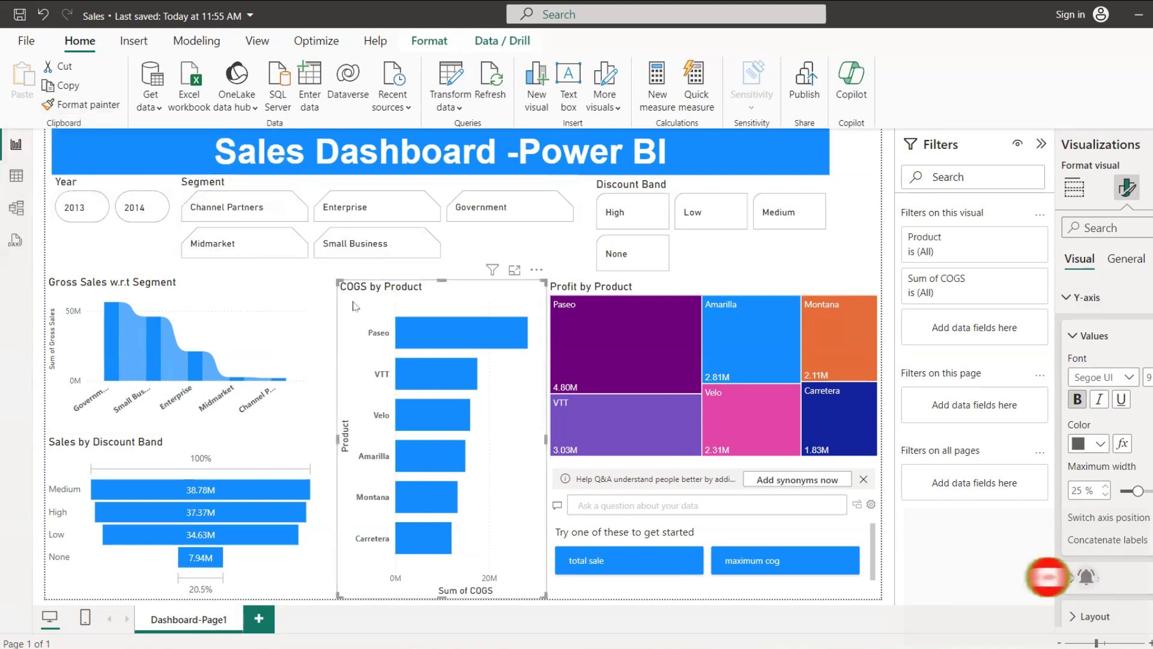
{"action": "left_click", "coordinate": [81, 105]}
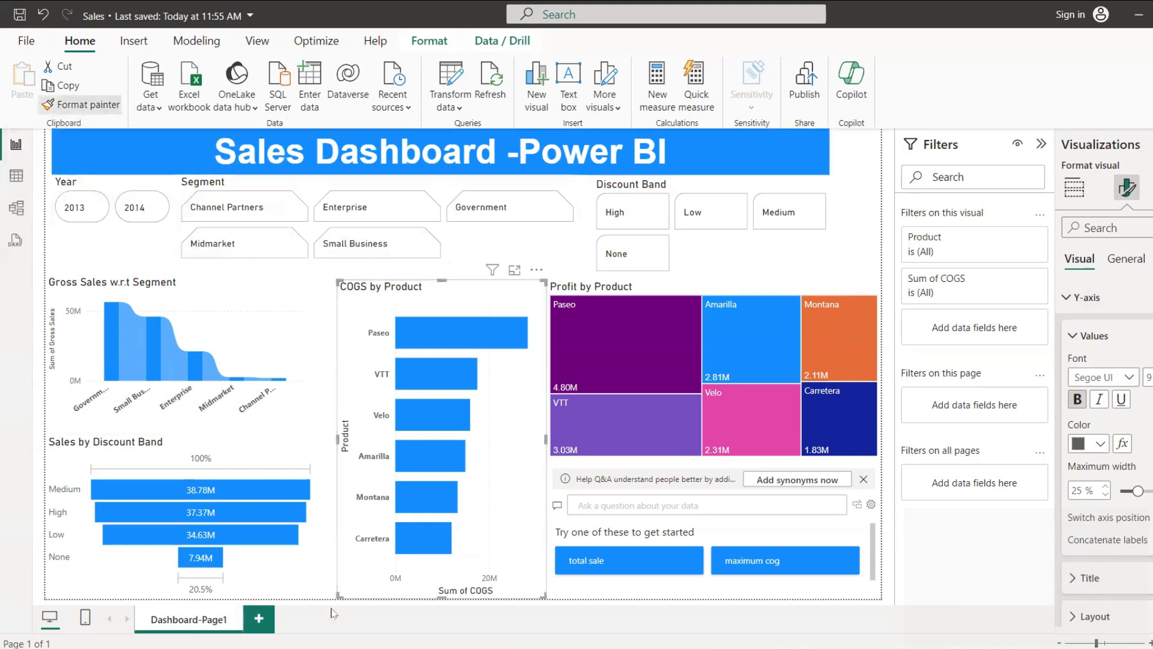
{"action": "left_click", "coordinate": [291, 565]}
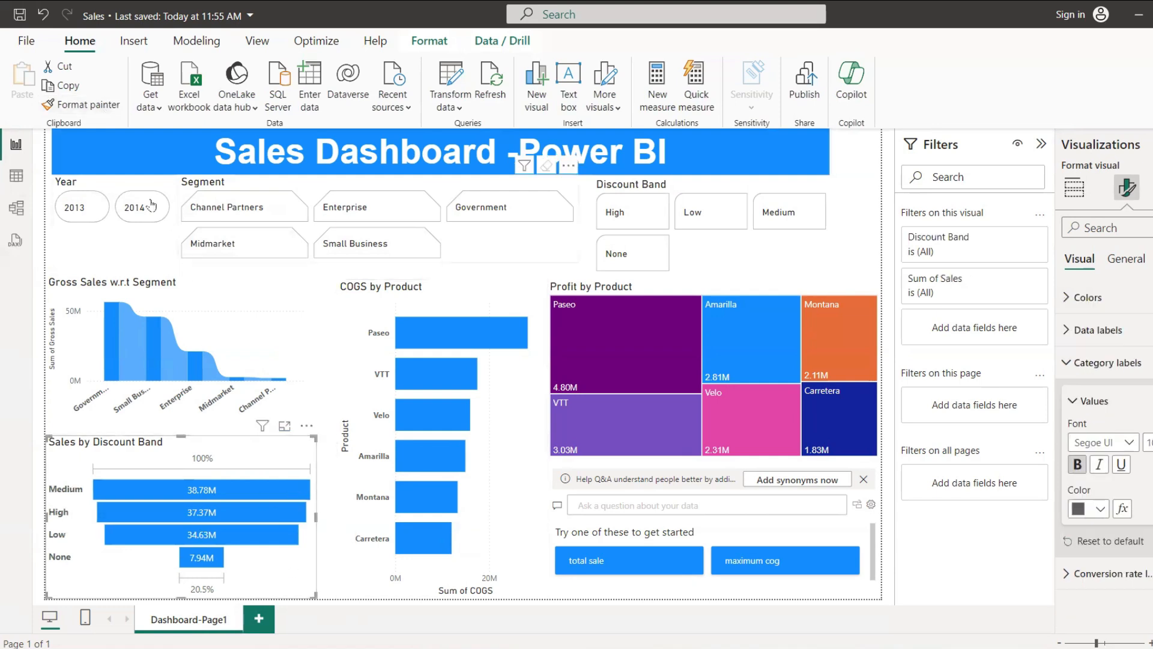
Step: Copy the Sales by Discount Band funnel's formatting to the Profit by Product treemap with Format painter
{"action": "left_click", "coordinate": [81, 108]}
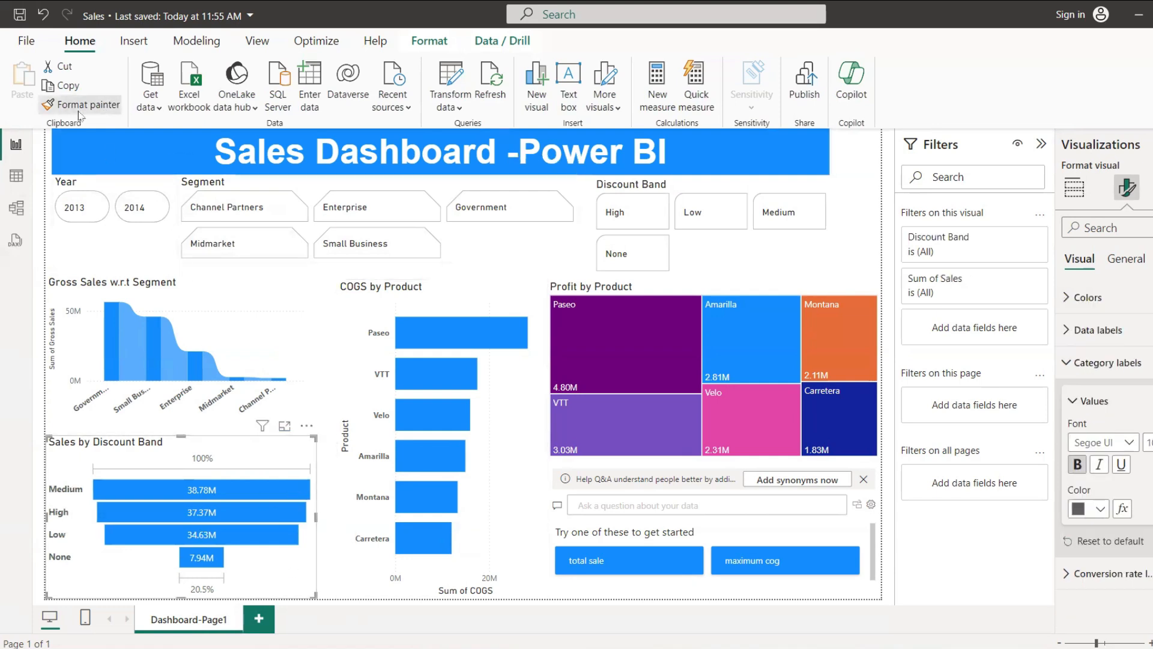
{"action": "left_click", "coordinate": [600, 284]}
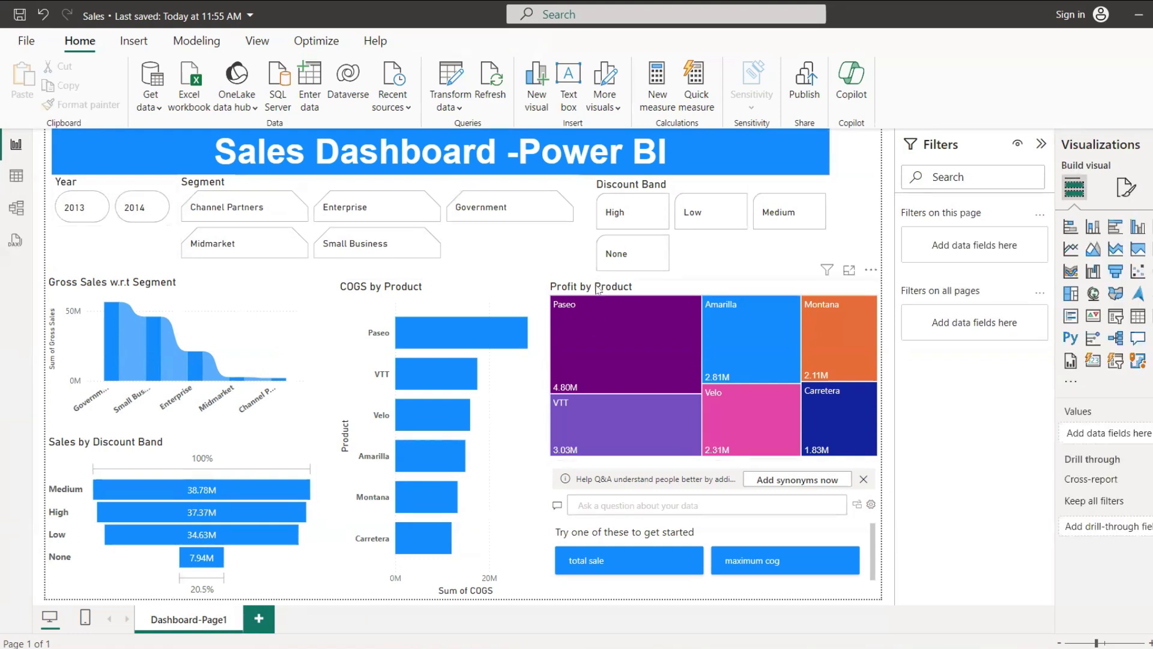
{"action": "left_click", "coordinate": [599, 289]}
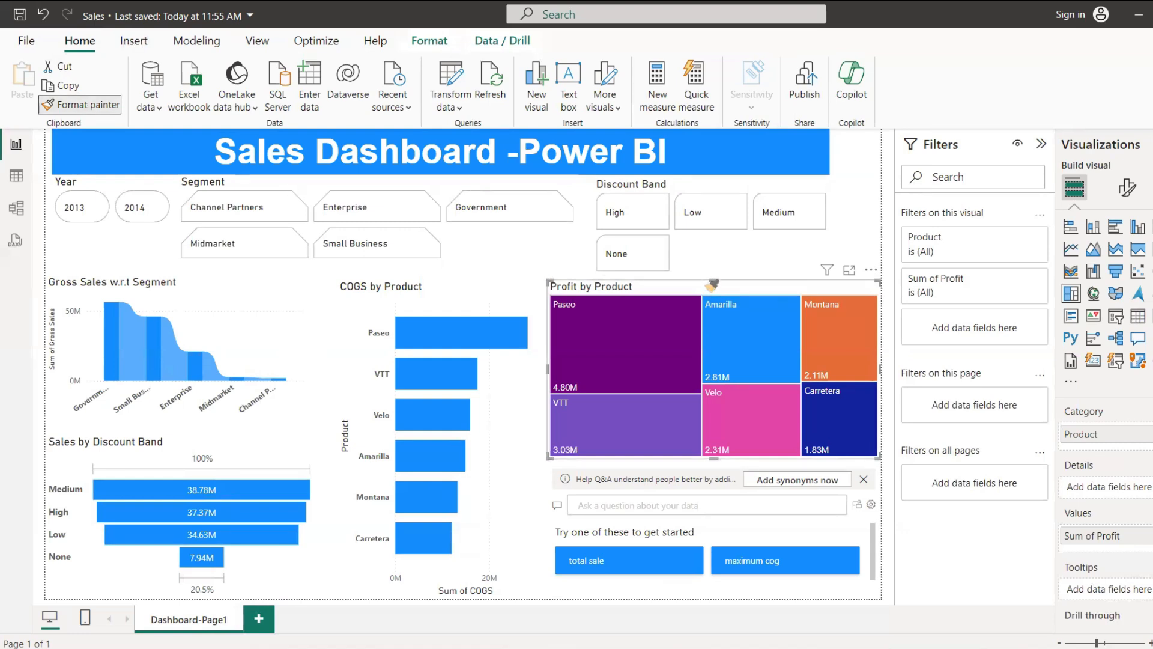
{"action": "left_click", "coordinate": [587, 356]}
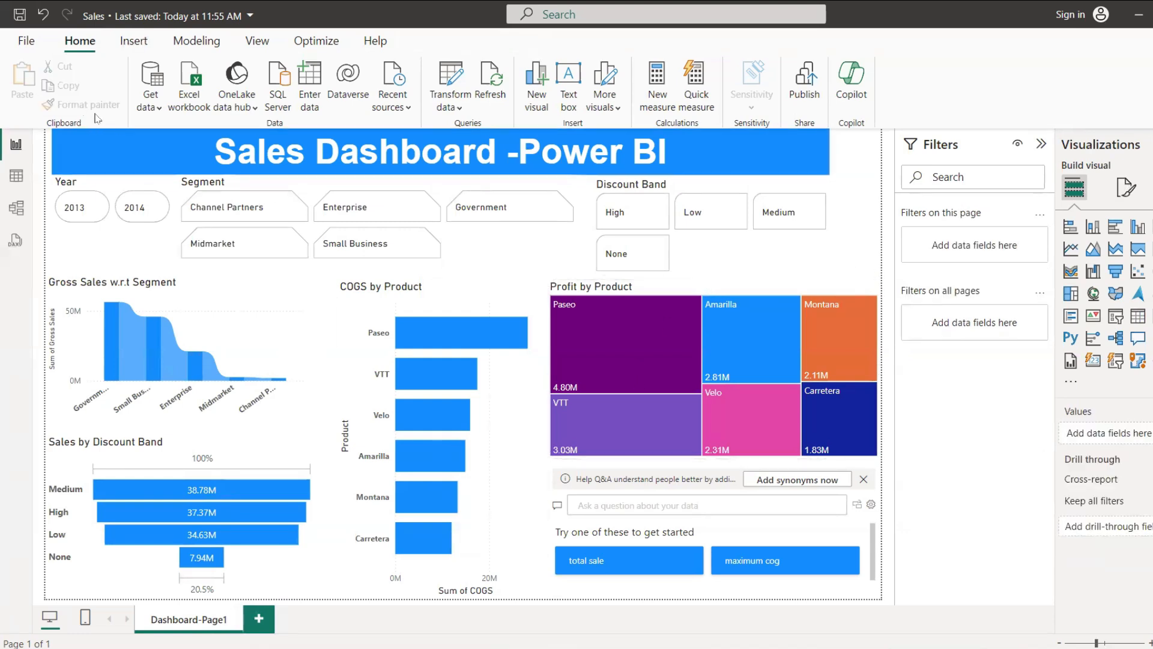
Step: Cross-highlight the report by the Government column of the ribbon chart and clear the selection
{"action": "left_click", "coordinate": [107, 341]}
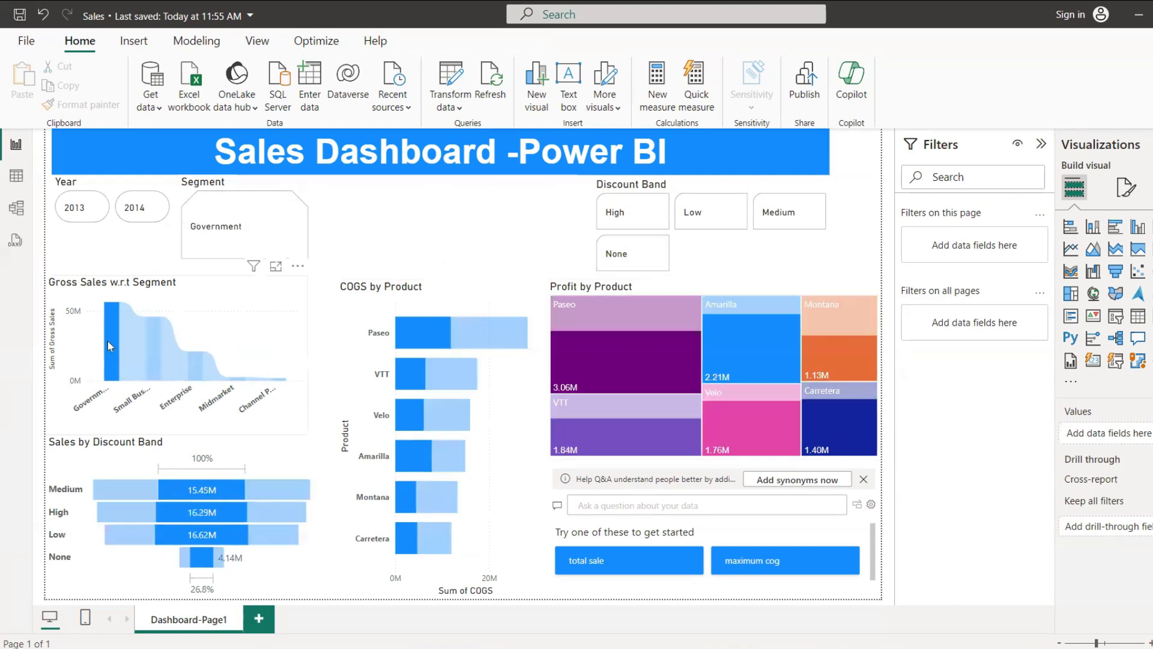
{"action": "left_click", "coordinate": [107, 340]}
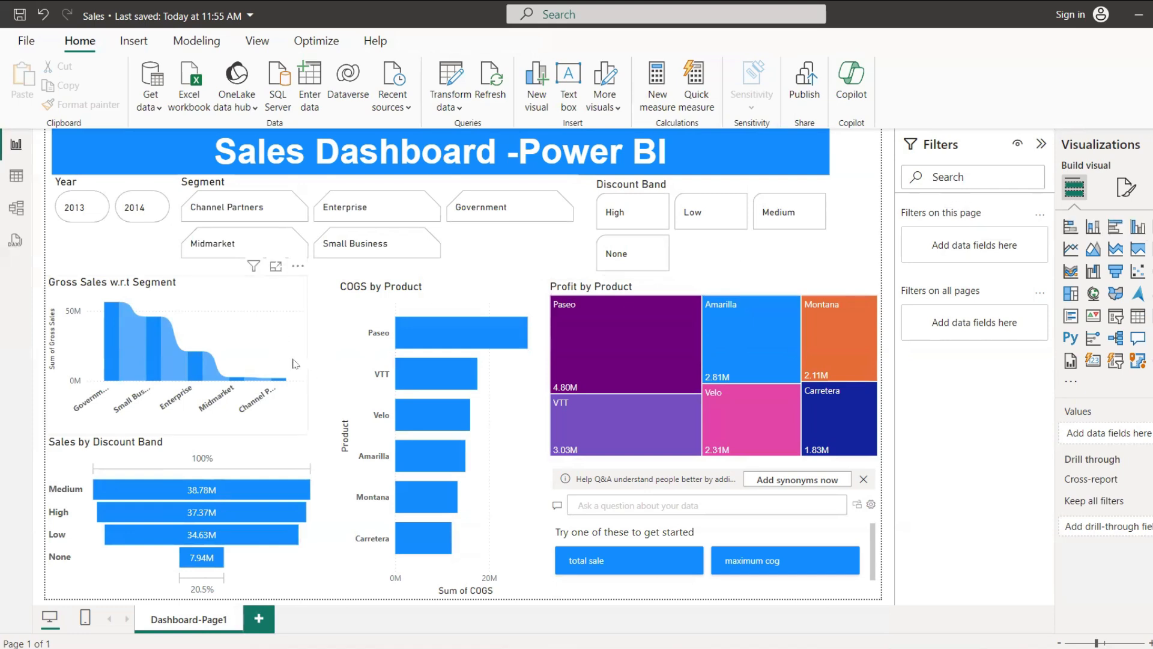
Step: Turn on data labels for the Gross Sales w.r.t Segment ribbon chart and expand their settings
{"action": "left_click", "coordinate": [295, 364]}
{"action": "left_click", "coordinate": [1127, 187]}
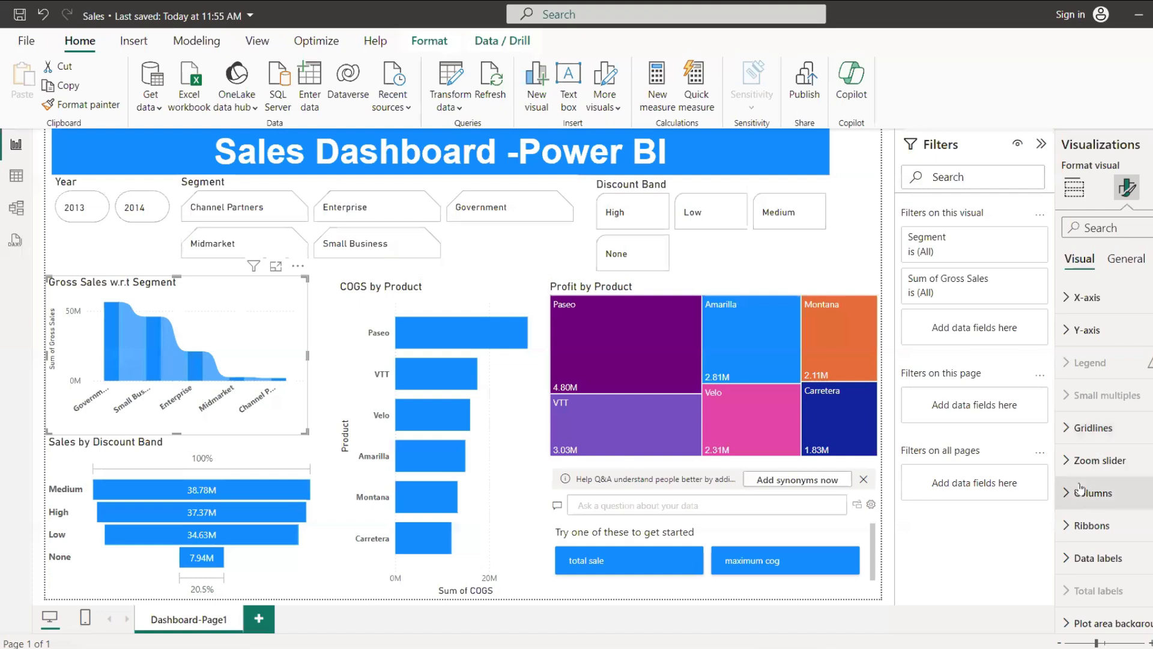
{"action": "left_click", "coordinate": [1126, 259]}
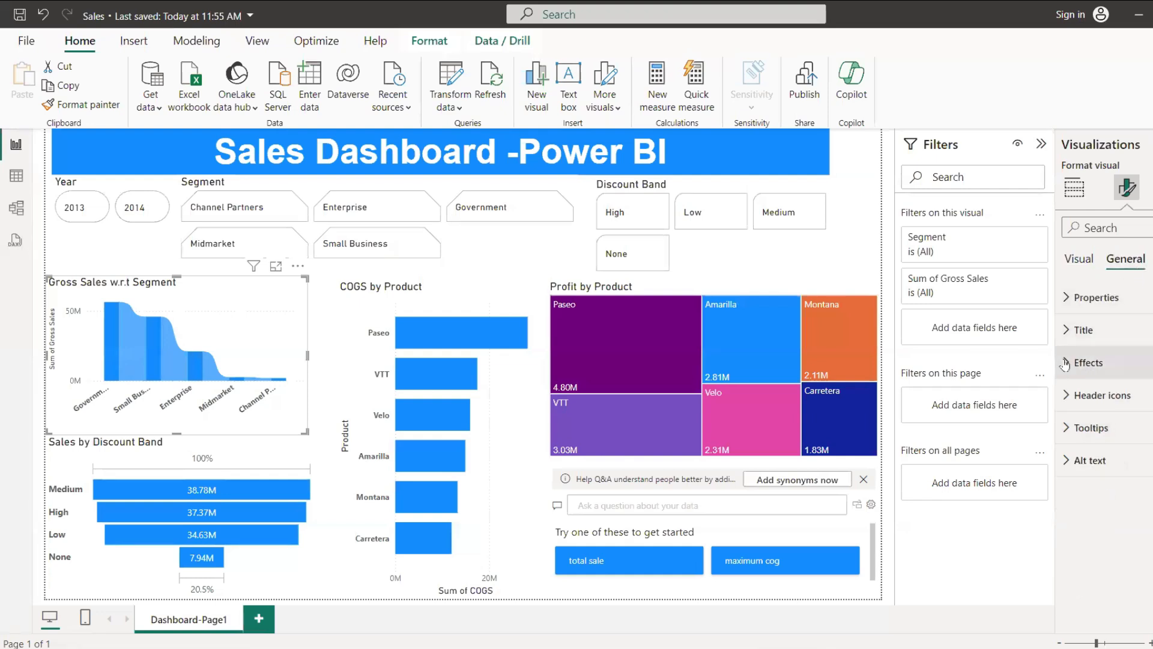
{"action": "left_click", "coordinate": [1070, 306]}
{"action": "left_click", "coordinate": [1069, 300]}
{"action": "left_click", "coordinate": [1079, 259]}
{"action": "scroll", "coordinate": [1095, 472], "scroll_direction": "down", "scroll_amount": 1}
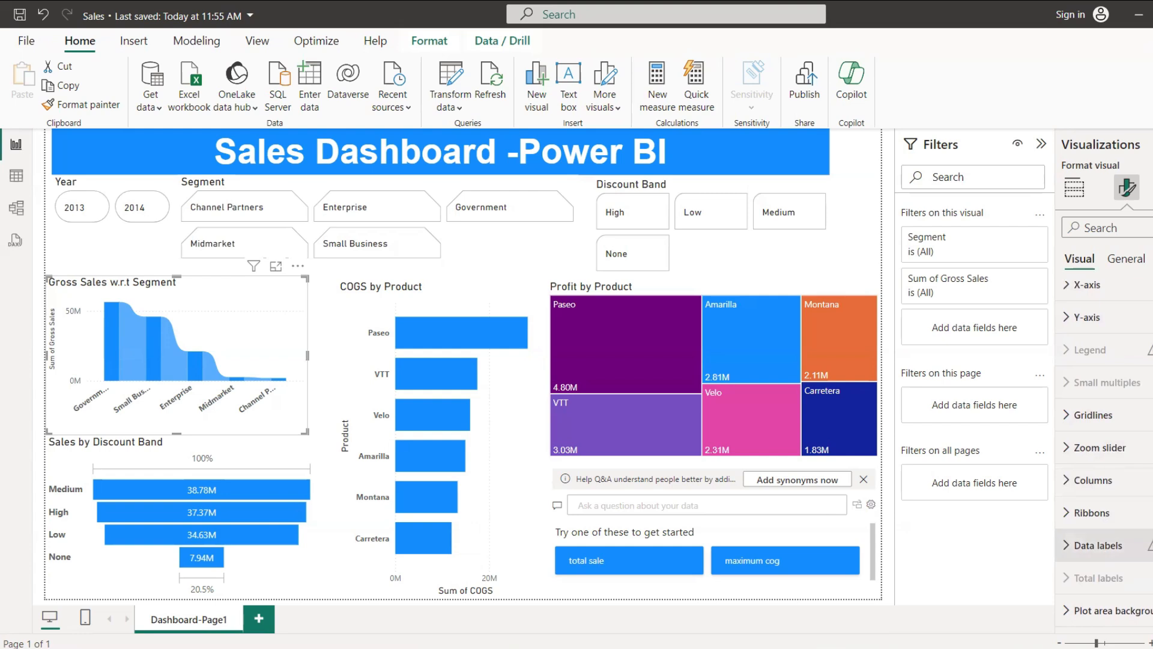
{"action": "left_click", "coordinate": [1060, 552]}
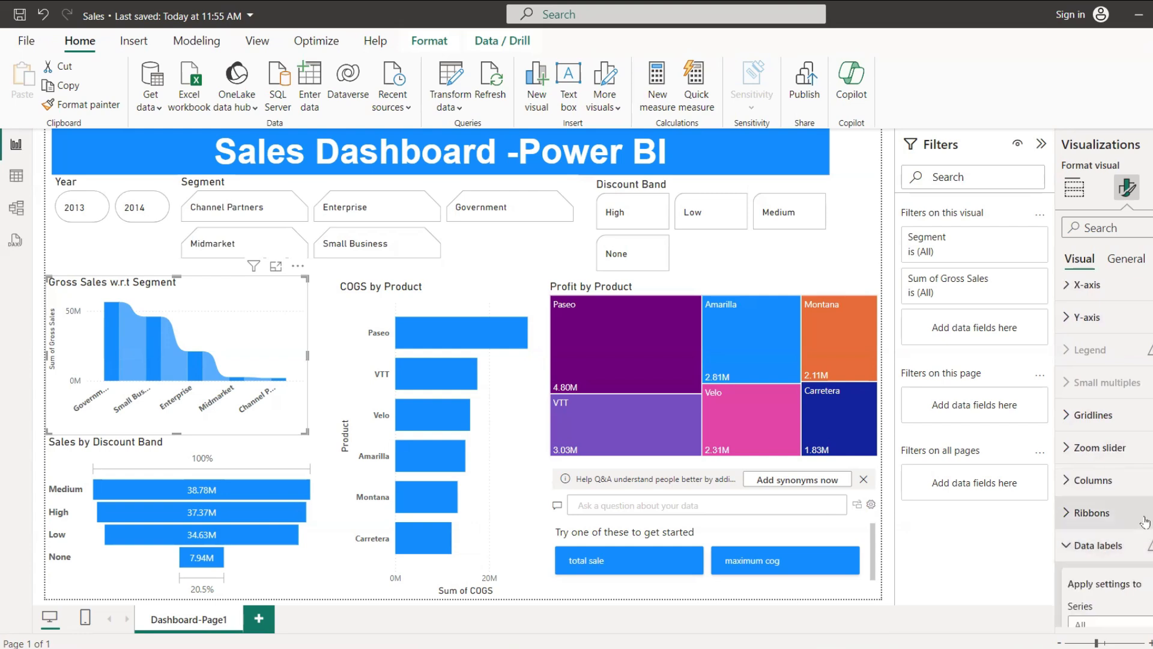
Step: Examine the ribbon chart's data label options, with its Government column highlighted
{"action": "scroll", "coordinate": [1146, 499], "scroll_direction": "down", "scroll_amount": 5}
{"action": "scroll", "coordinate": [1131, 410], "scroll_direction": "down", "scroll_amount": 5}
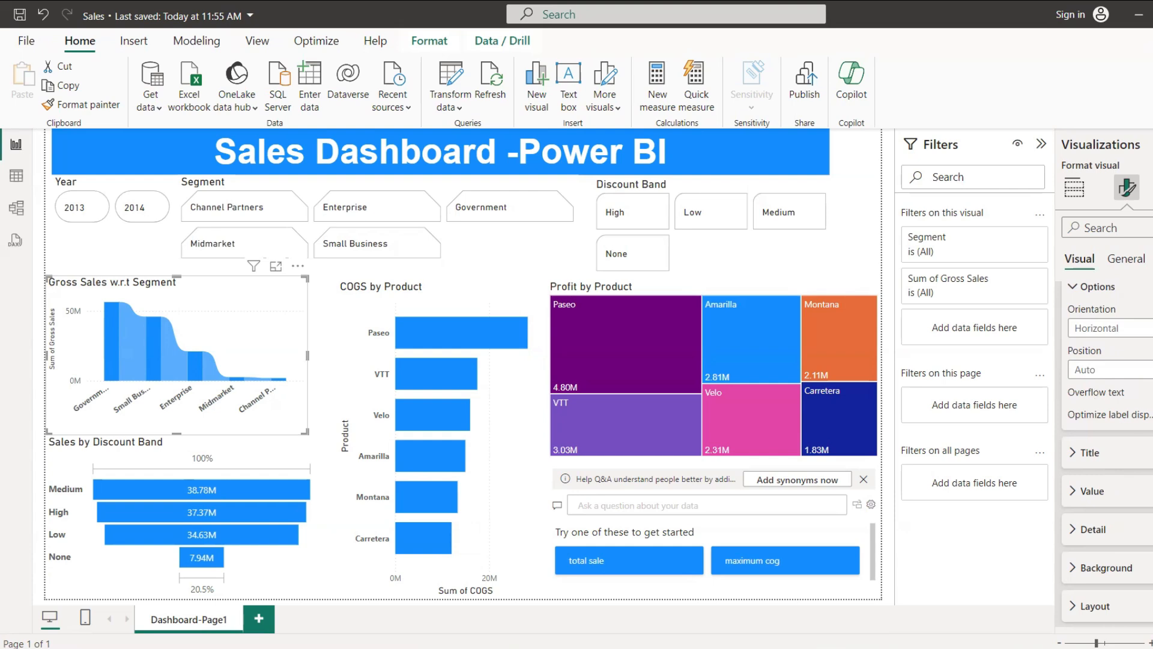
{"action": "scroll", "coordinate": [1082, 450], "scroll_direction": "down", "scroll_amount": 3}
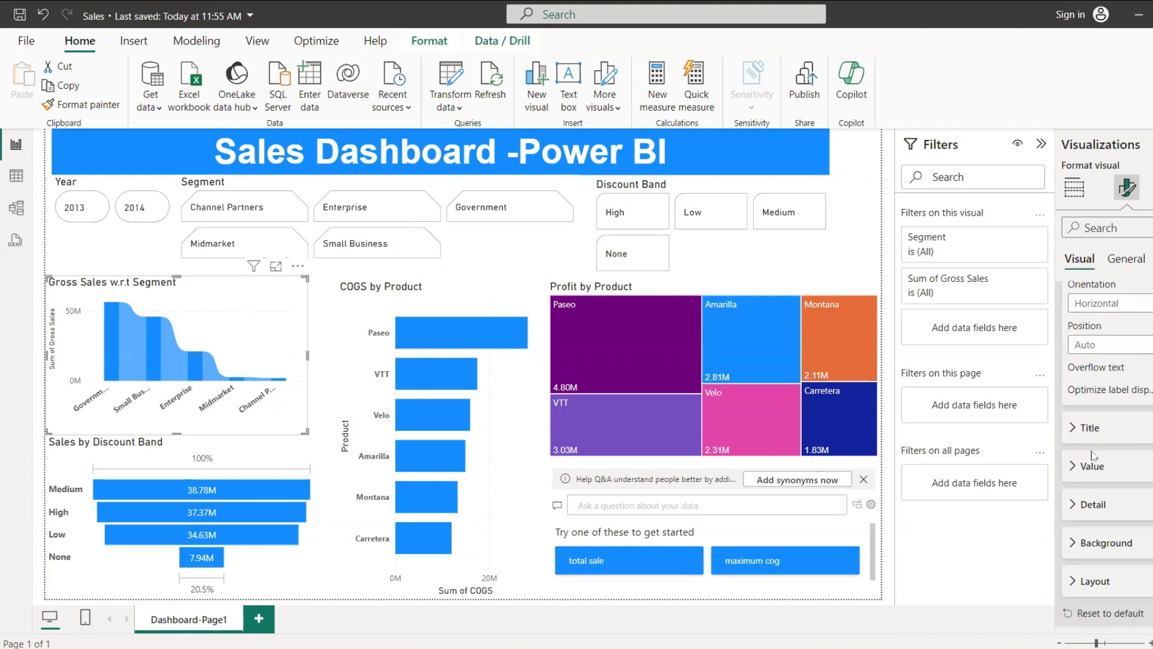
{"action": "left_click", "coordinate": [1122, 262]}
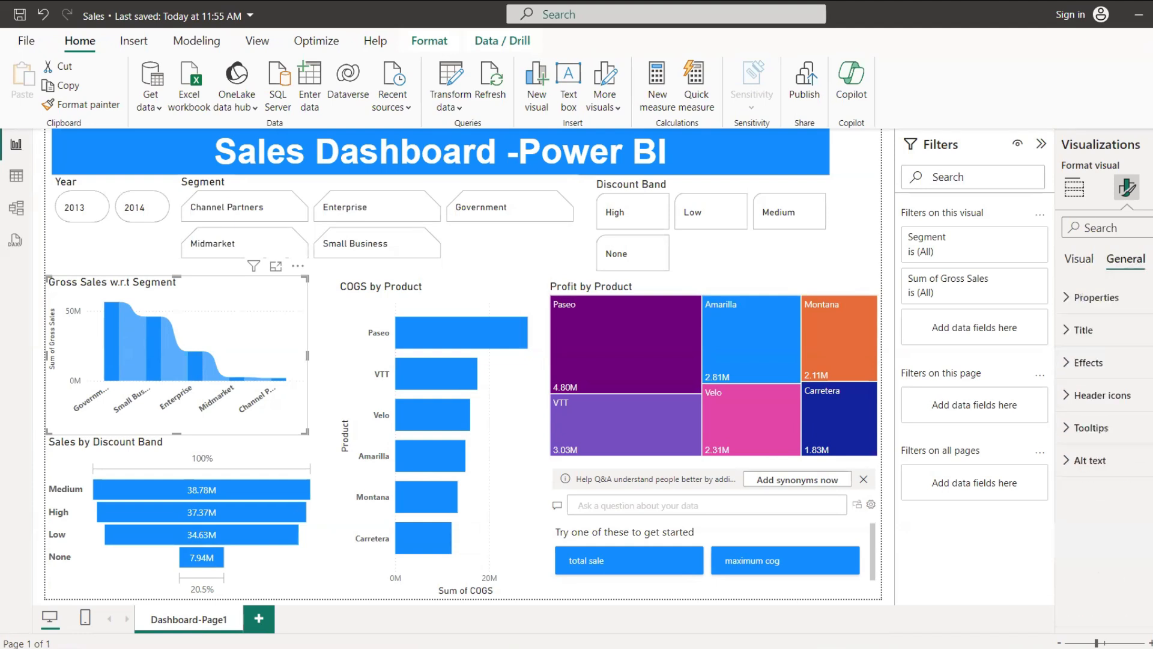
{"action": "left_click", "coordinate": [106, 337]}
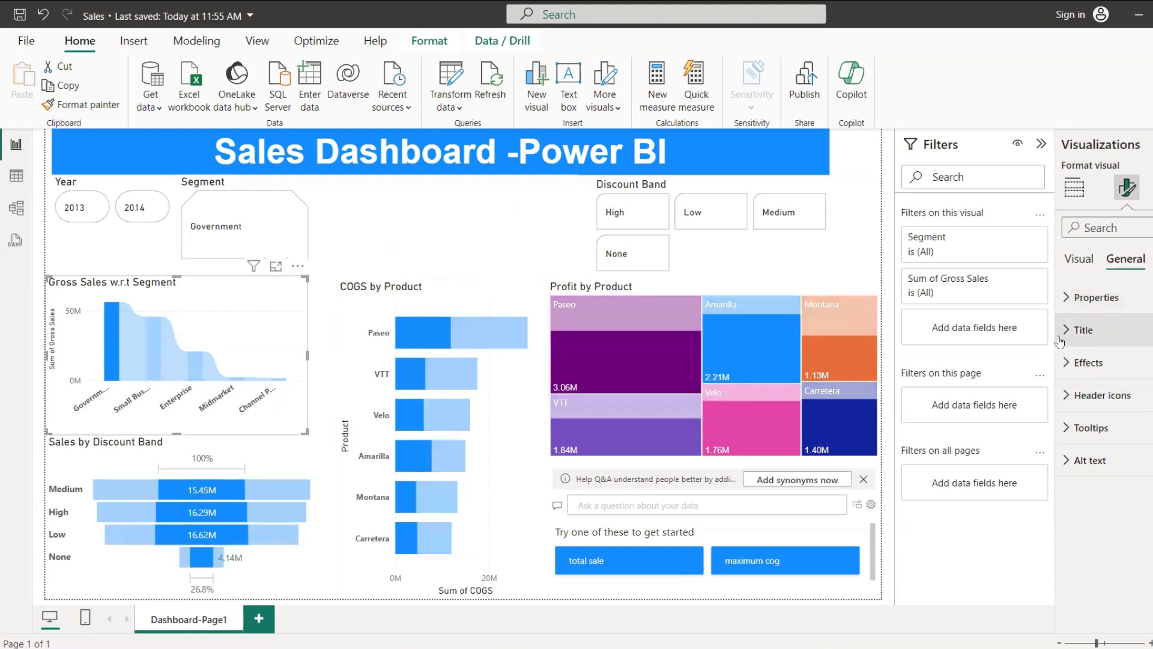
{"action": "left_click", "coordinate": [1080, 260]}
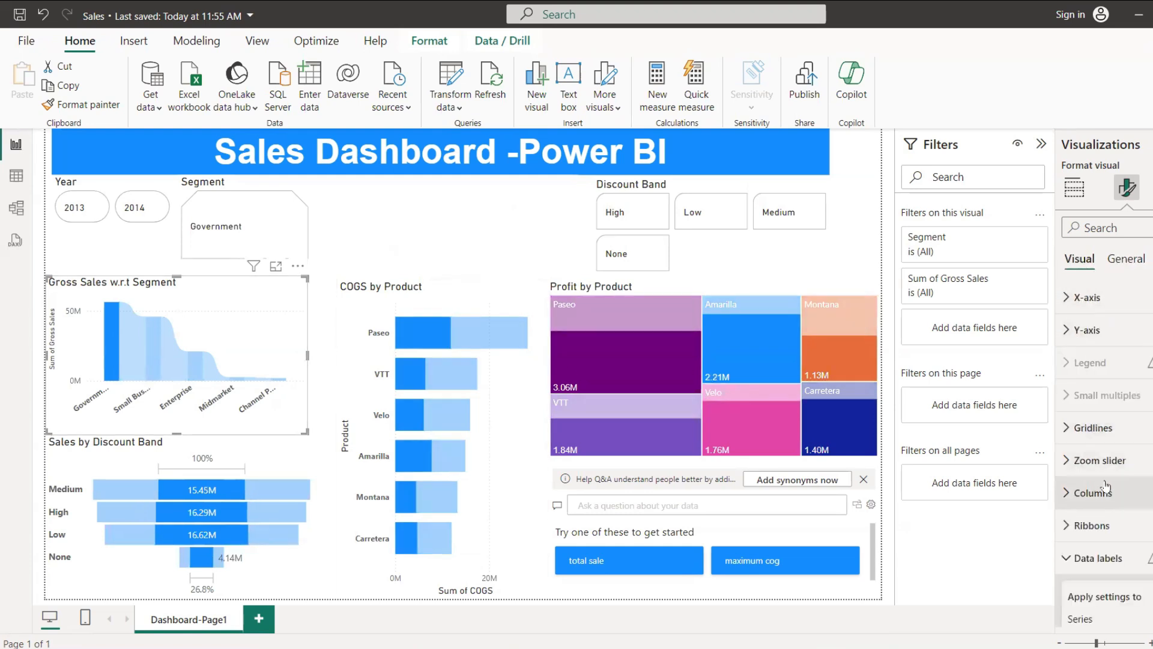
{"action": "scroll", "coordinate": [1080, 451], "scroll_direction": "down", "scroll_amount": 3}
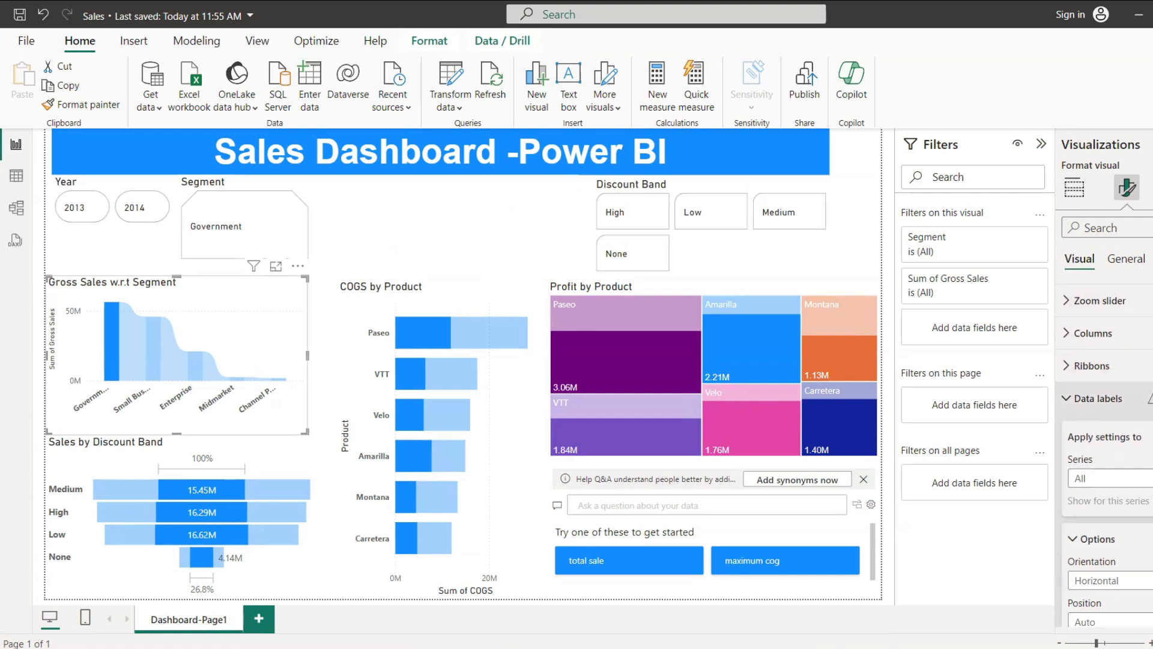
{"action": "mouse_move", "coordinate": [1148, 398]}
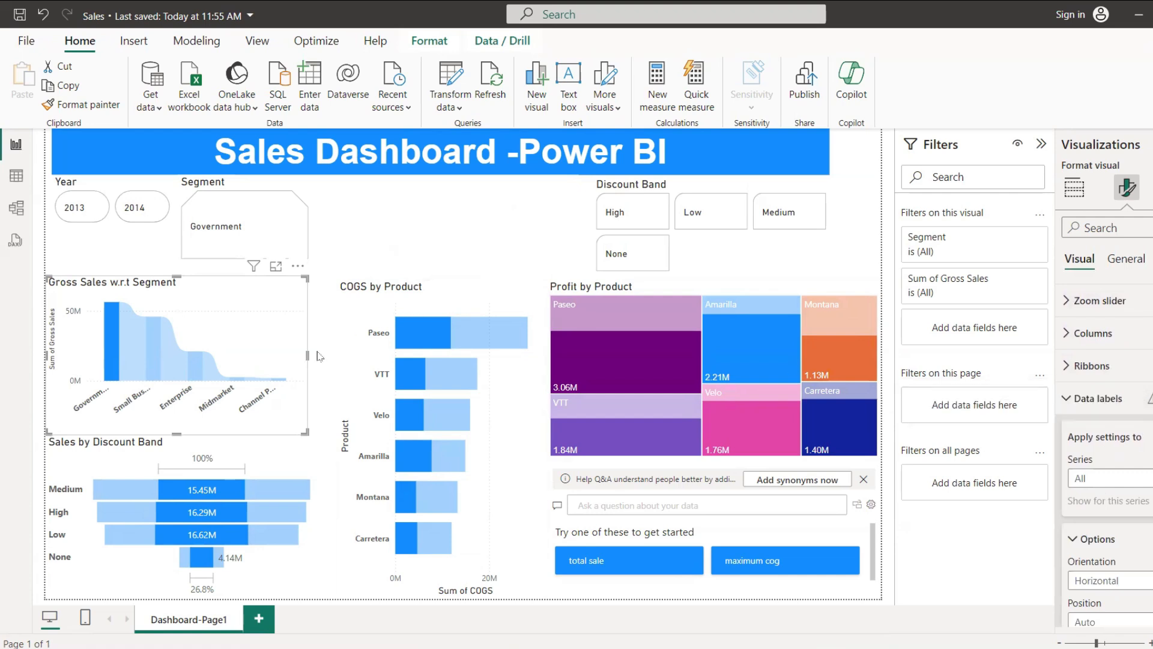
Step: Inspect the ribbon chart's columns in focus mode, clear the Government highlight and return to the report
{"action": "left_click", "coordinate": [275, 267]}
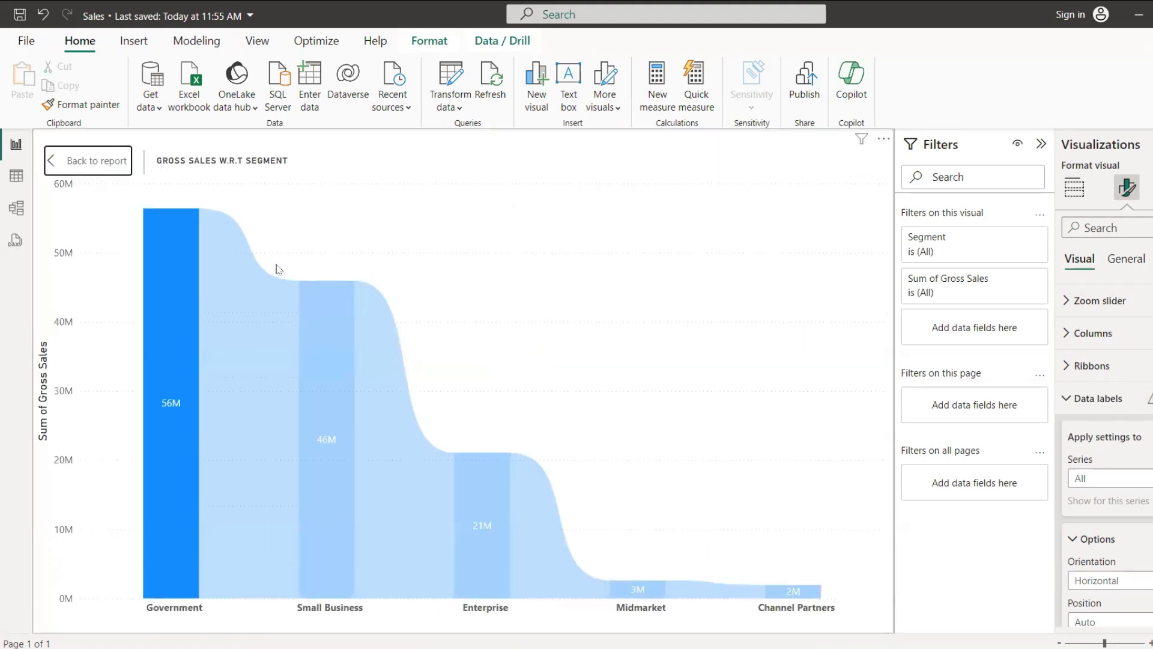
{"action": "mouse_move", "coordinate": [332, 437]}
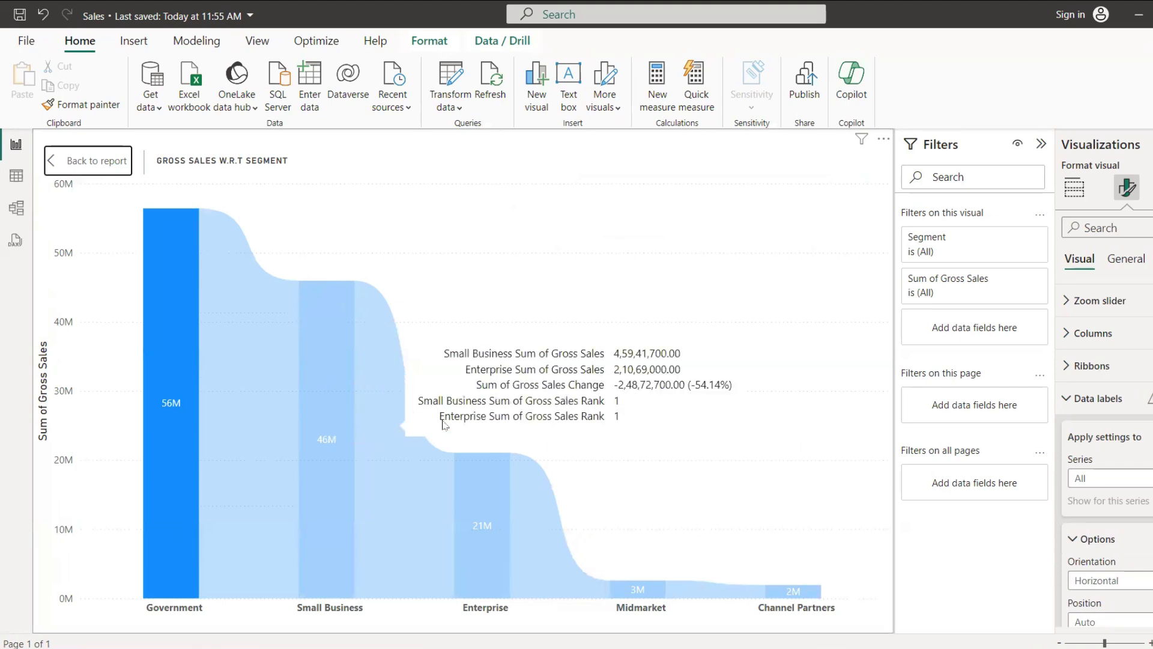
{"action": "mouse_move", "coordinate": [194, 417]}
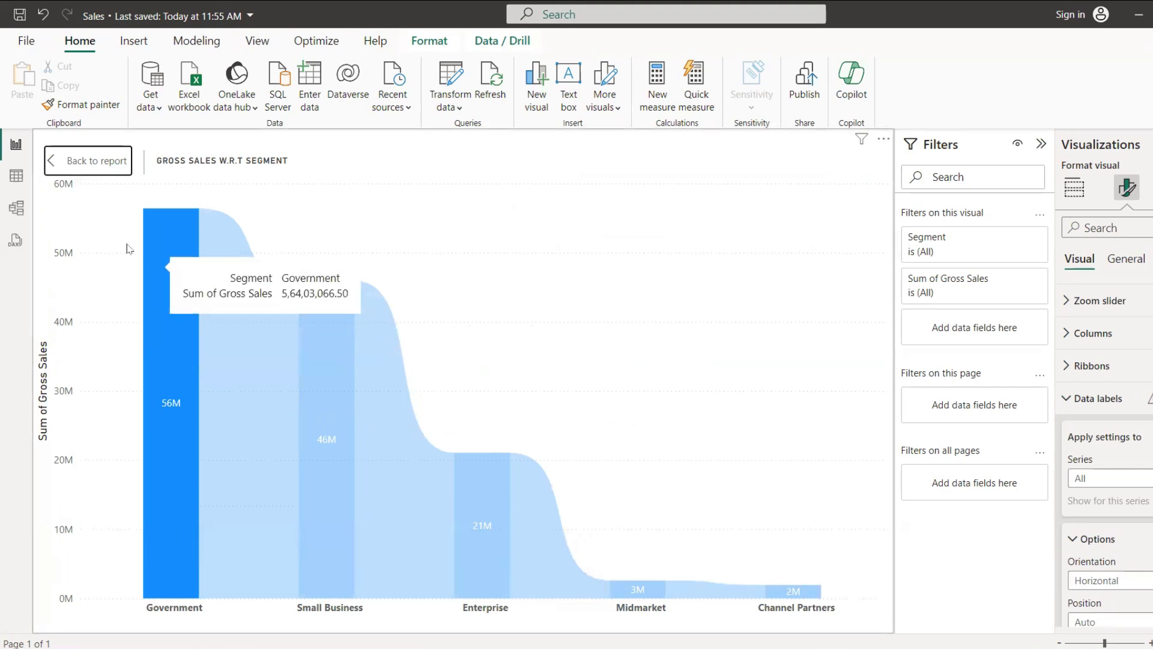
{"action": "left_click", "coordinate": [174, 406]}
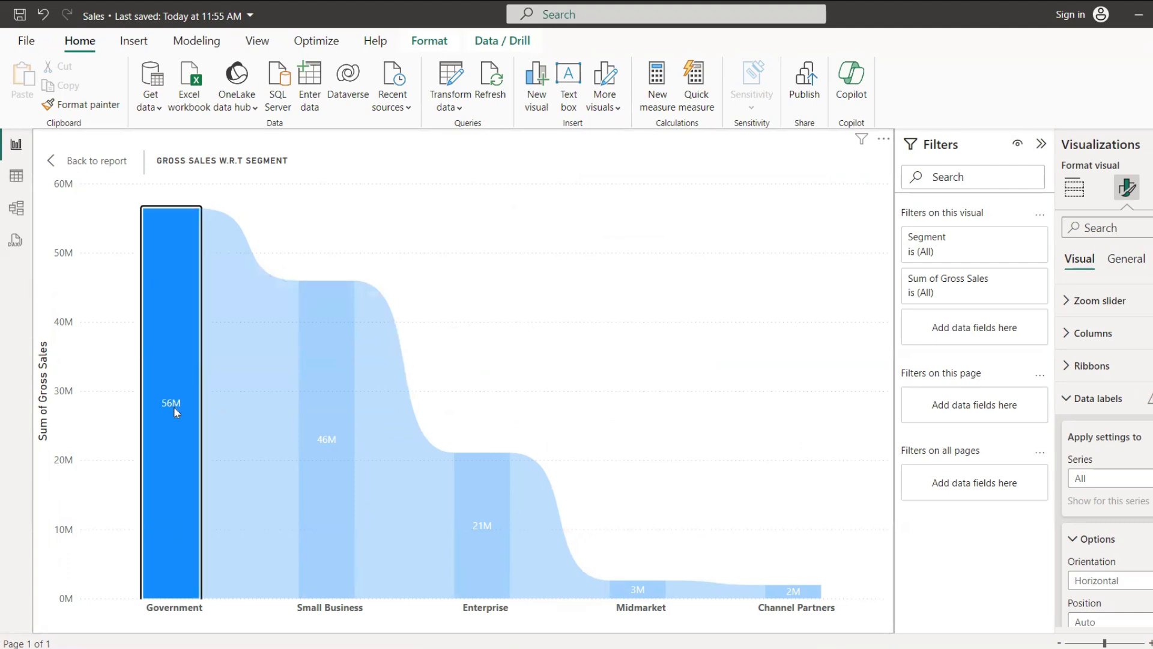
{"action": "left_click", "coordinate": [174, 407]}
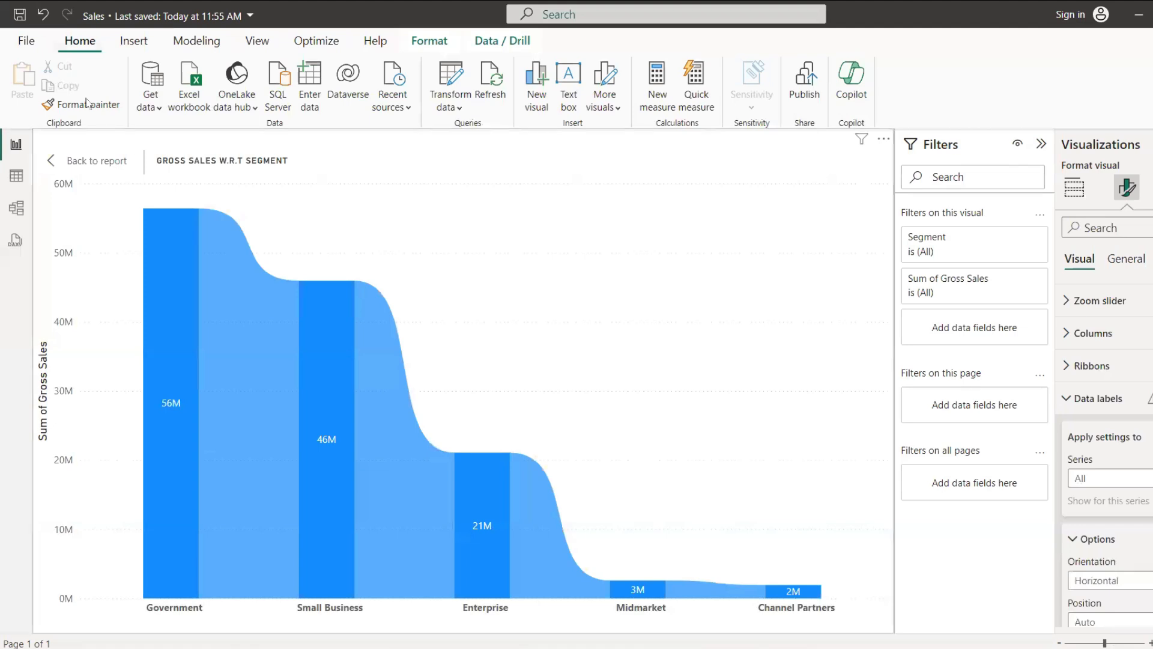
{"action": "left_click", "coordinate": [84, 160]}
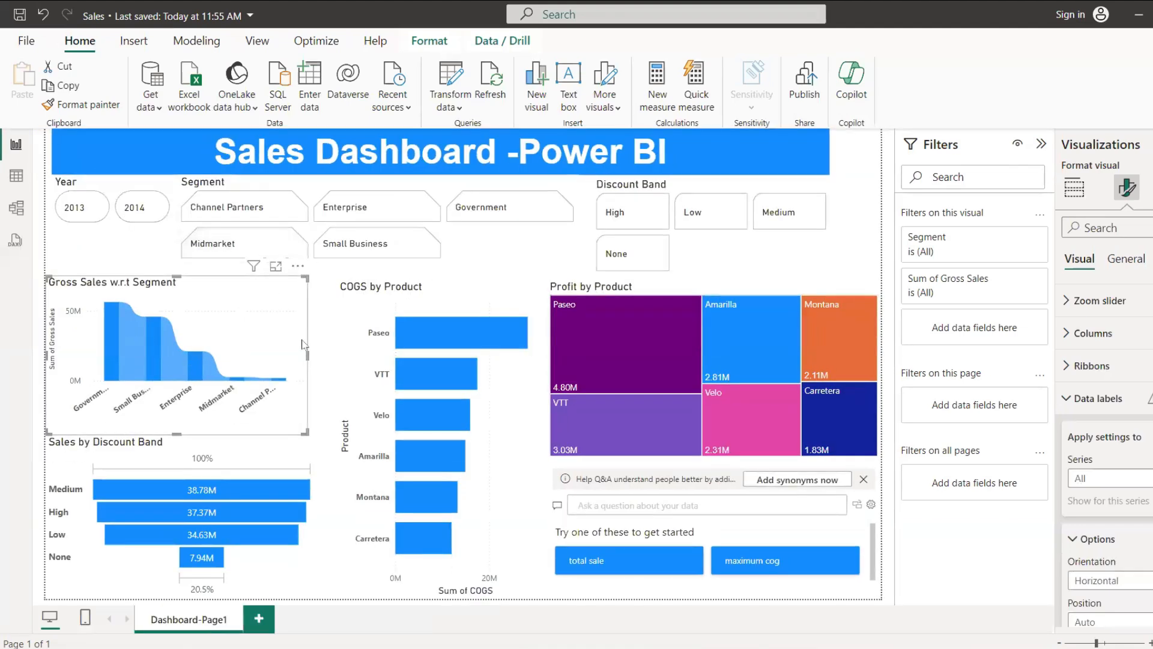
Step: Duplicate the Dashboard-Page1 report page and rename the copy "Dashboard - Page Country"
{"action": "right_click", "coordinate": [215, 624]}
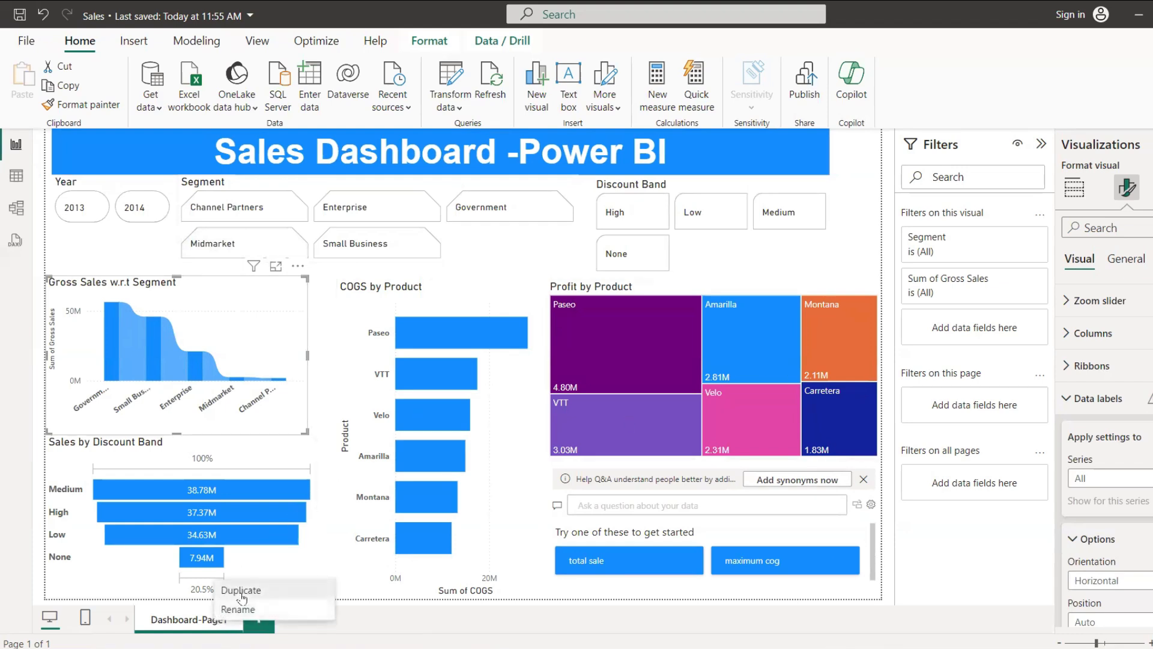
{"action": "left_click", "coordinate": [242, 592]}
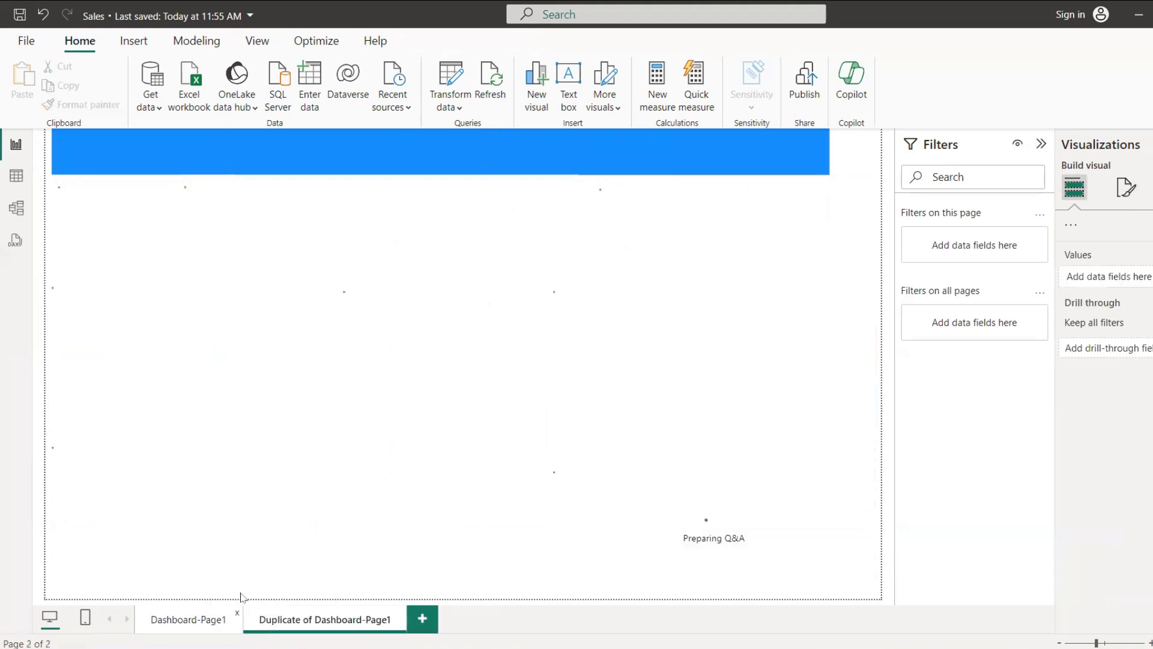
{"action": "right_click", "coordinate": [322, 624]}
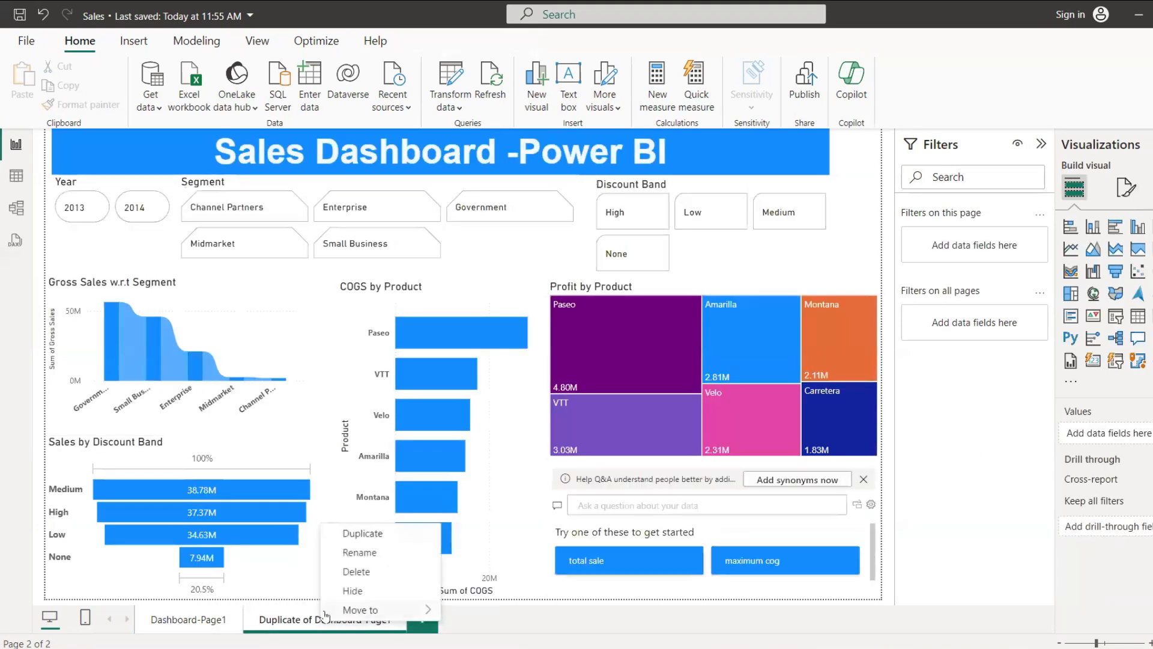
{"action": "left_click", "coordinate": [371, 559]}
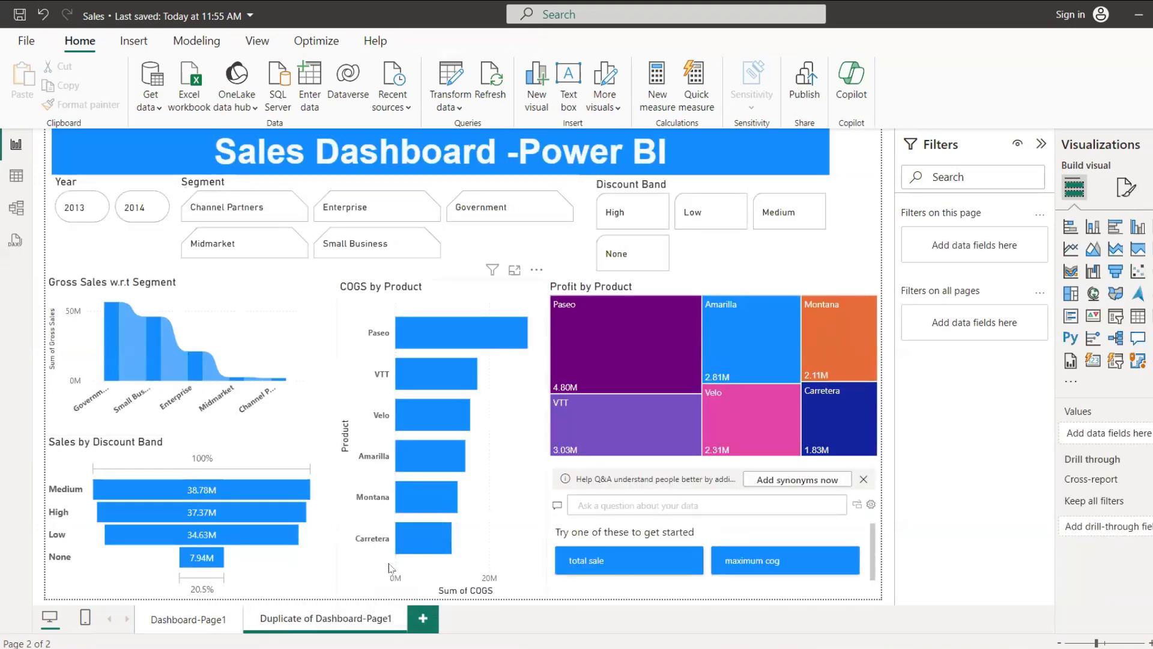
{"action": "key", "text": "BackSpace"}
{"action": "key", "text": "BackSpace"}
{"action": "key", "text": "BackSpace"}
{"action": "key", "text": "BackSpace"}
{"action": "key", "text": "BackSpace"}
{"action": "key", "text": "BackSpace"}
{"action": "key", "text": "BackSpace"}
{"action": "key", "text": "BackSpace"}
{"action": "key", "text": "BackSpace"}
{"action": "key", "text": "BackSpace"}
{"action": "key", "text": "BackSpace"}
{"action": "key", "text": "BackSpace"}
{"action": "key", "text": "BackSpace"}
{"action": "key", "text": "BackSpace"}
{"action": "key", "text": "BackSpace"}
{"action": "key", "text": "BackSpace"}
{"action": "key", "text": "BackSpace"}
{"action": "key", "text": "BackSpace"}
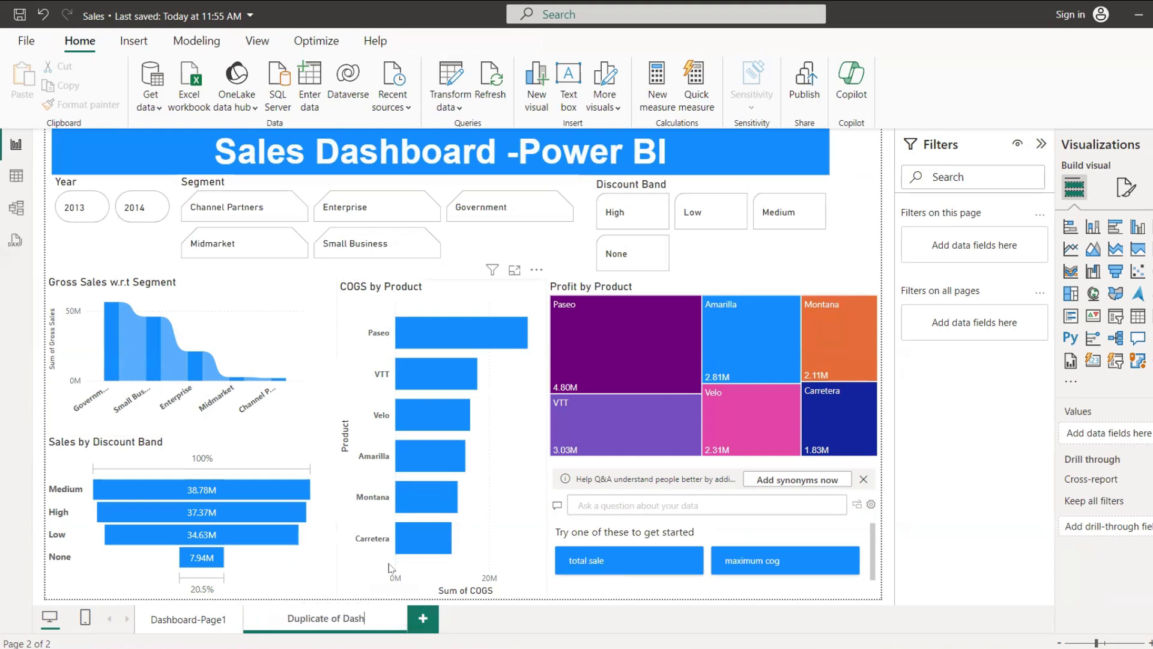
{"action": "key", "text": "Return"}
{"action": "key", "text": "BackSpace"}
{"action": "key", "text": "BackSpace"}
{"action": "key", "text": "BackSpace"}
{"action": "key", "text": "BackSpace"}
{"action": "key", "text": "BackSpace"}
{"action": "key", "text": "BackSpace"}
{"action": "type", "text": "ashboard - Page Countru"}
{"action": "key", "text": "BackSpace"}
{"action": "type", "text": "y"}
Step: Delete the treemap, Q&A visual, COGS bar chart, ribbon chart and funnel from the Dashboard - Page Country page
{"action": "left_click", "coordinate": [763, 291]}
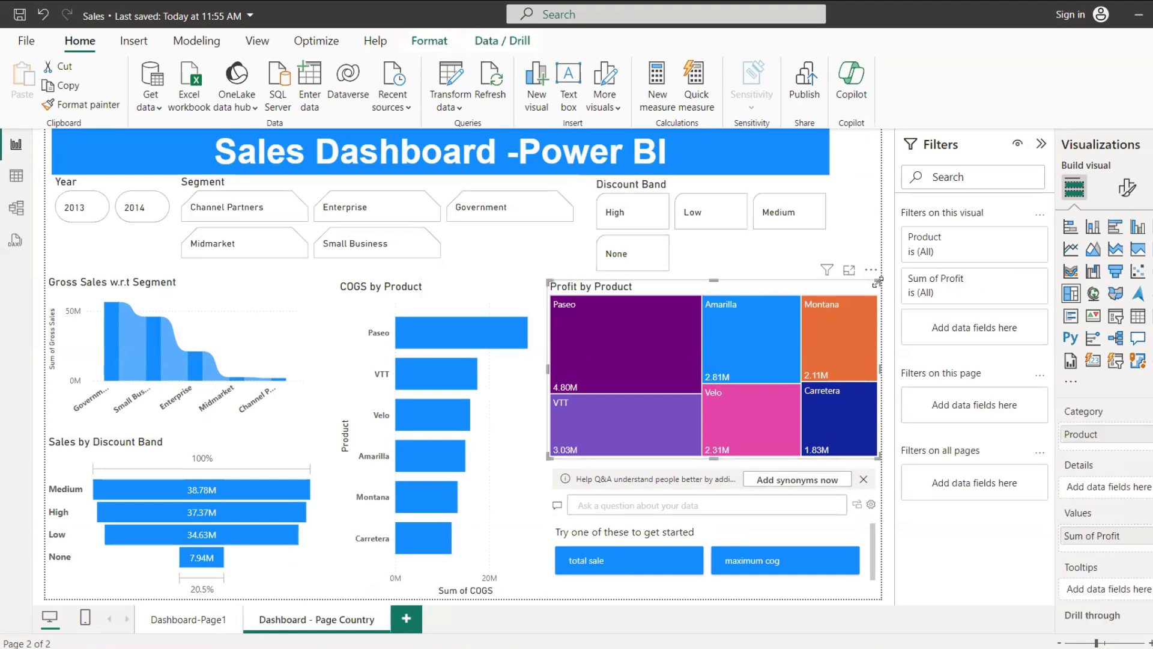
{"action": "key", "text": "Delete"}
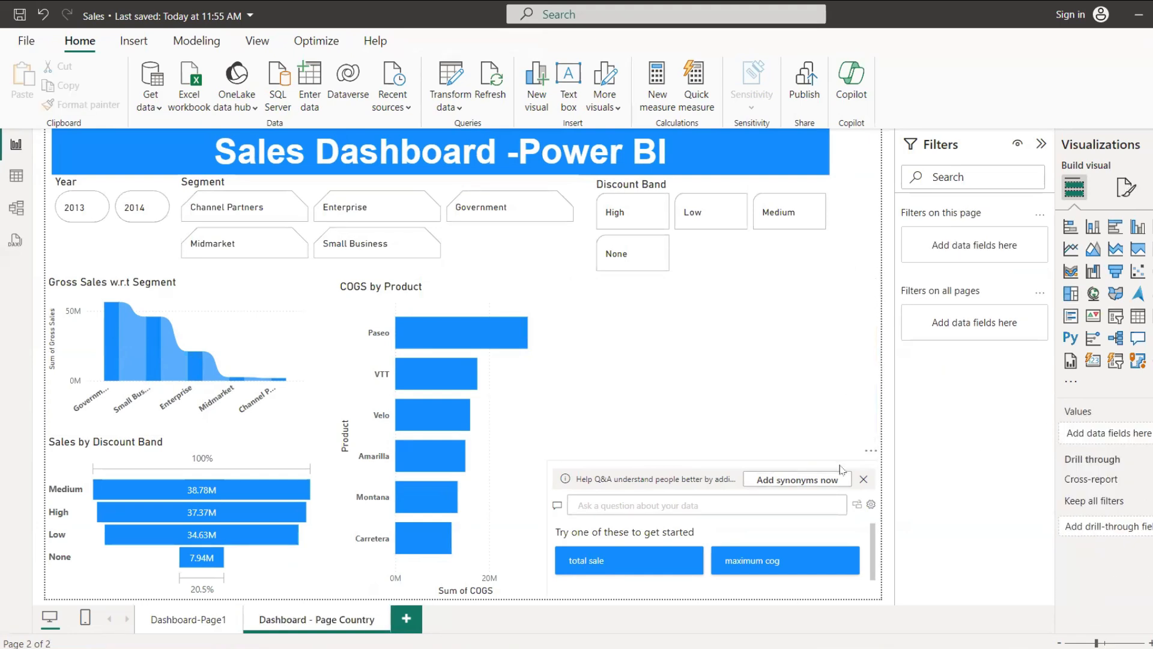
{"action": "left_click", "coordinate": [840, 469]}
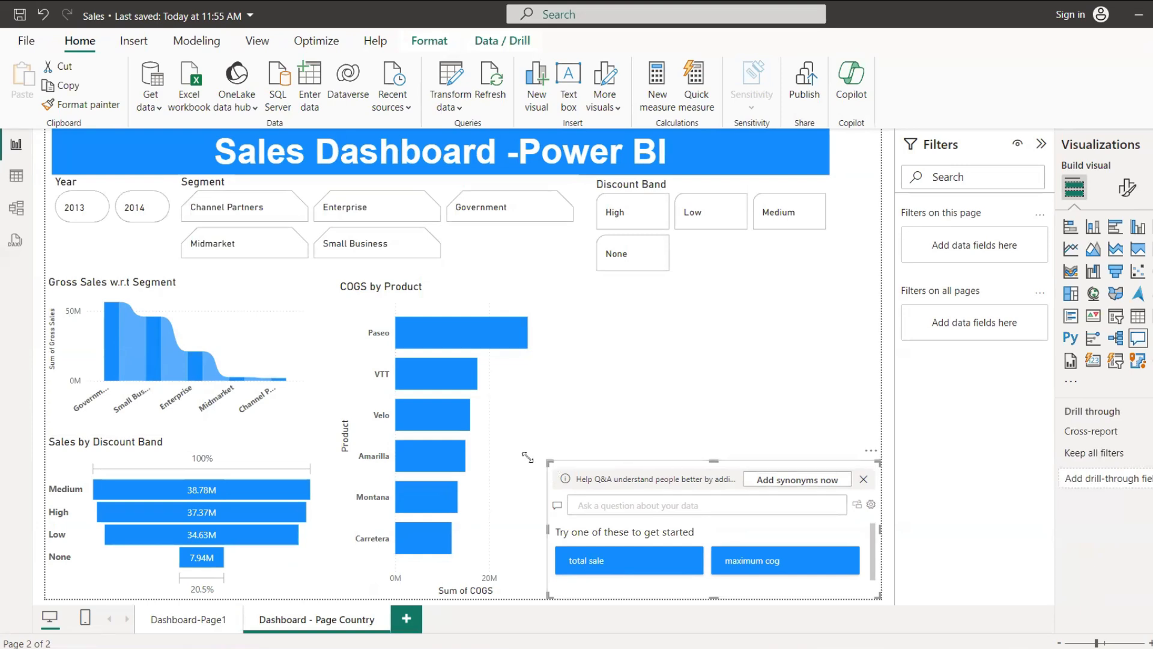
{"action": "key", "text": "Delete"}
{"action": "left_click", "coordinate": [496, 428]}
{"action": "key", "text": "Delete"}
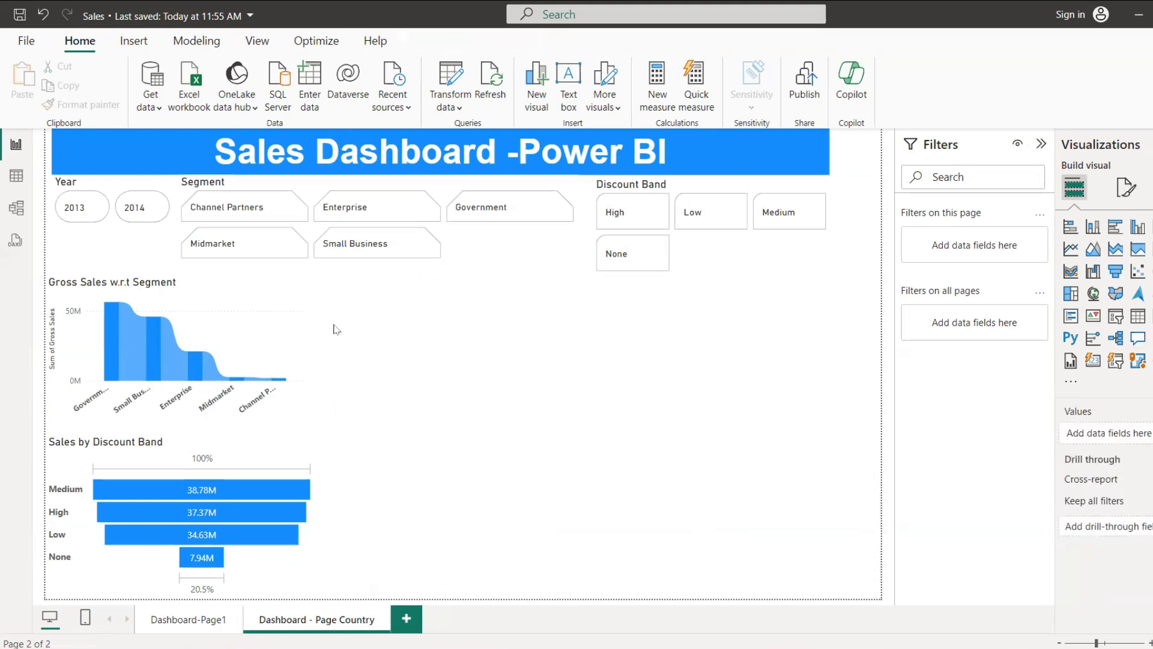
{"action": "left_click", "coordinate": [308, 343]}
{"action": "key", "text": "Delete"}
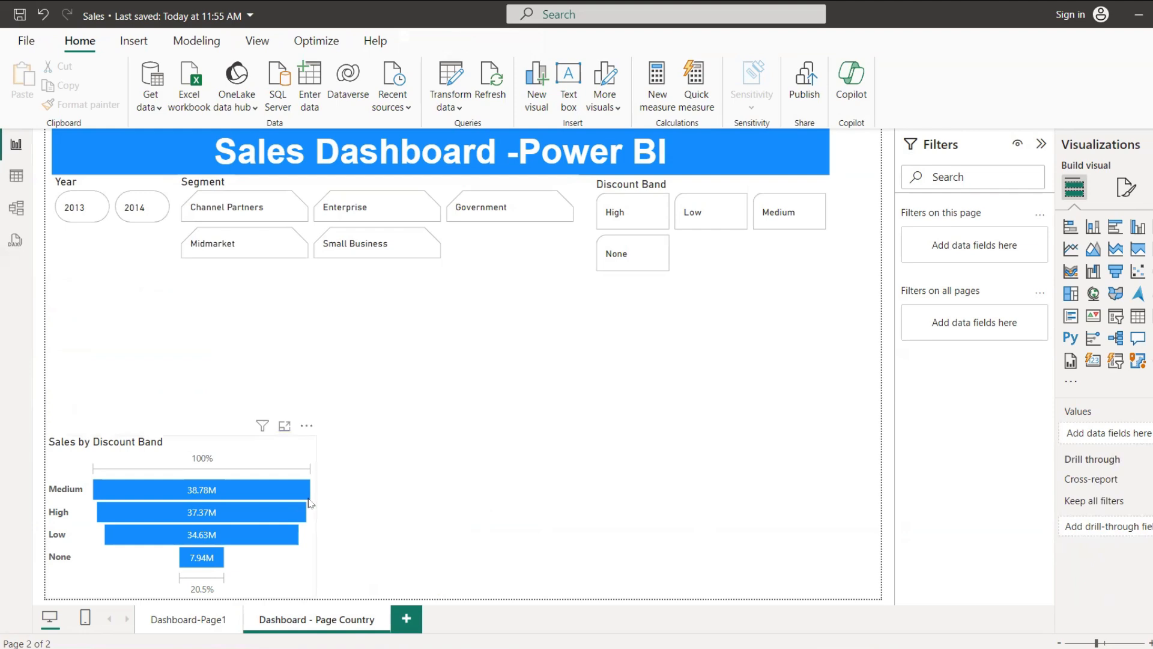
{"action": "left_click", "coordinate": [309, 498]}
{"action": "key", "text": "Delete"}
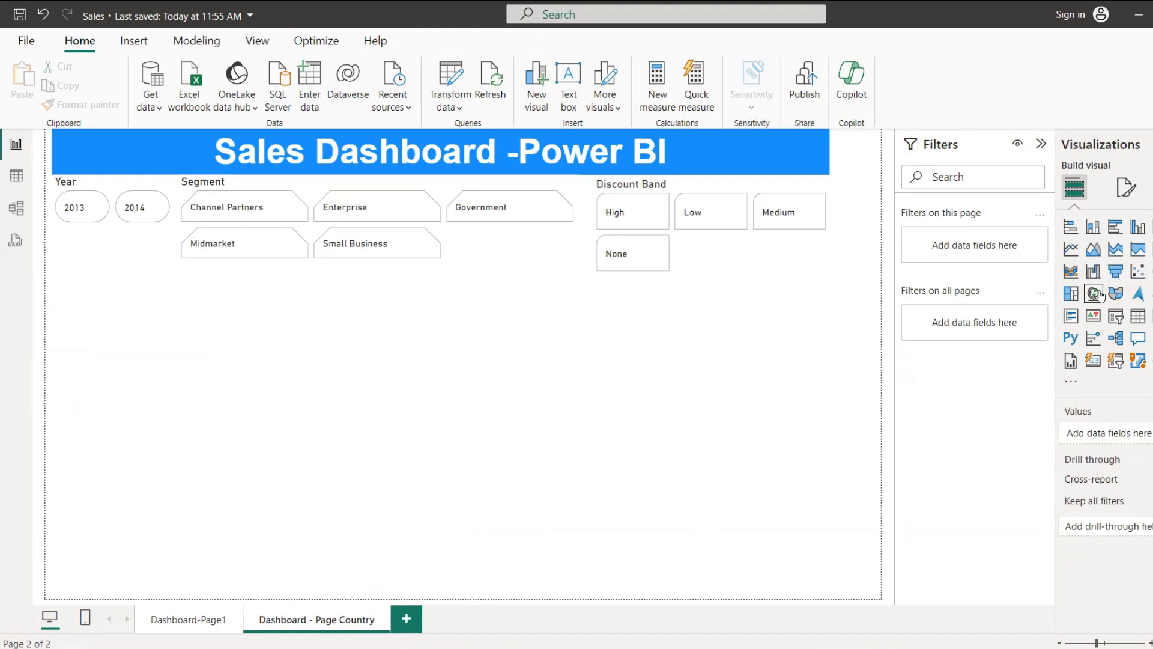
Step: Add a map visual and enlarge it to fill the area below the slicers
{"action": "left_click", "coordinate": [1094, 293]}
{"action": "left_click_drag", "start_coordinate": [230, 505], "coordinate": [827, 276]}
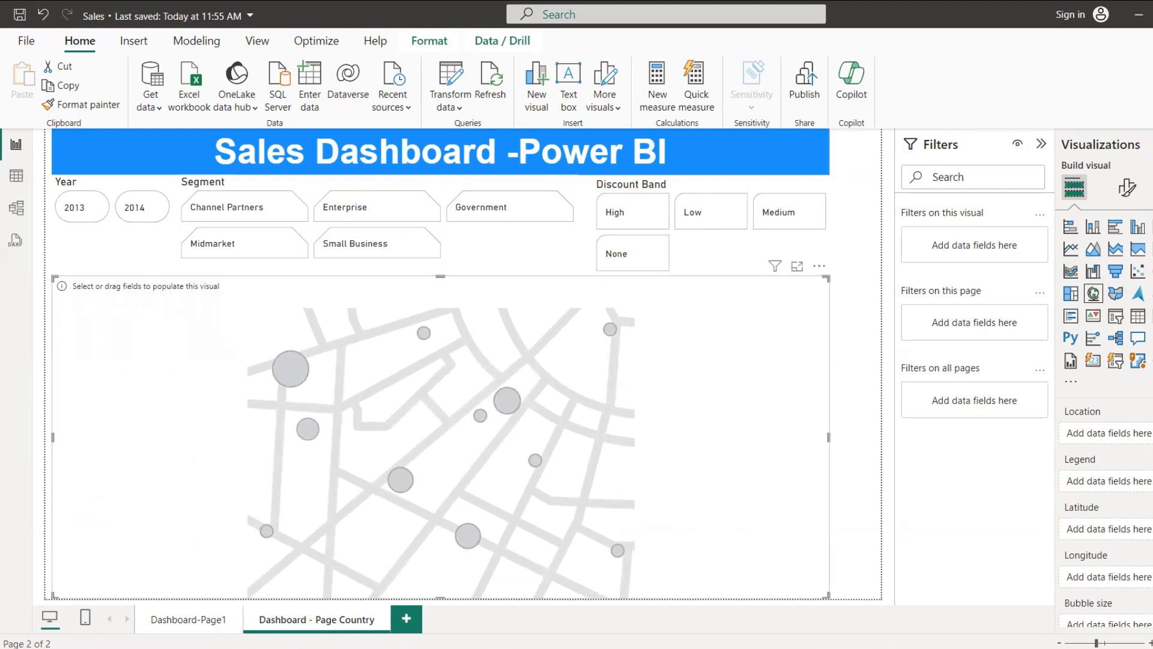
Step: Assign the Country field to the map's location and the Profit field to its bubble size
{"action": "left_click", "coordinate": [1142, 176]}
{"action": "type", "text": "co"}
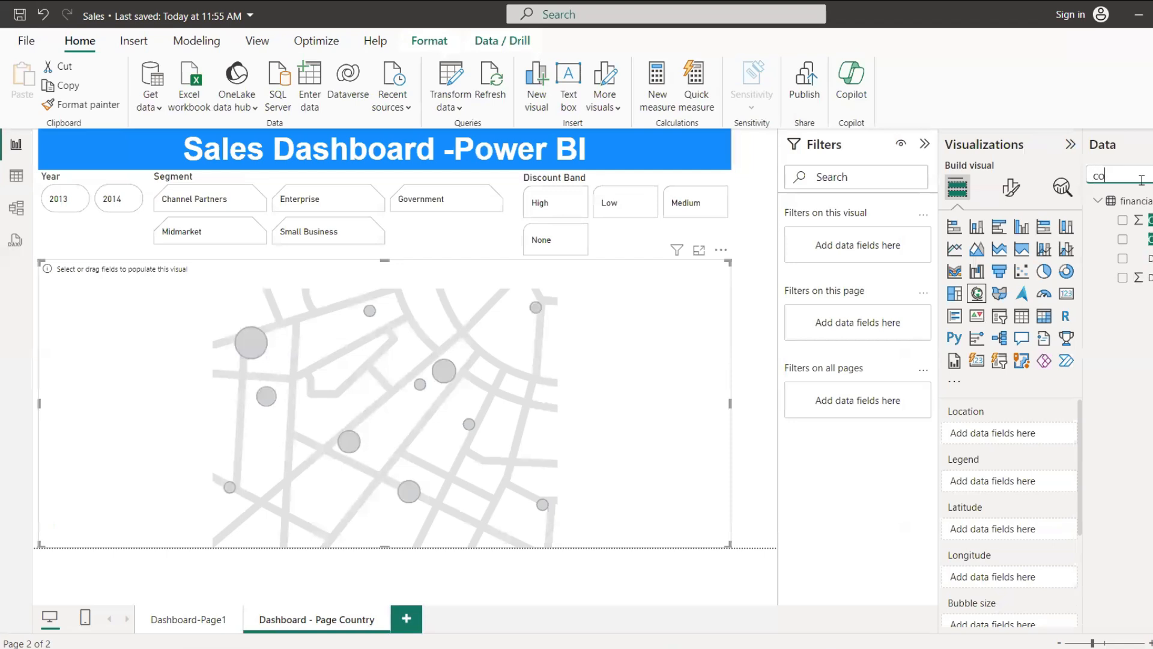
{"action": "type", "text": "un"}
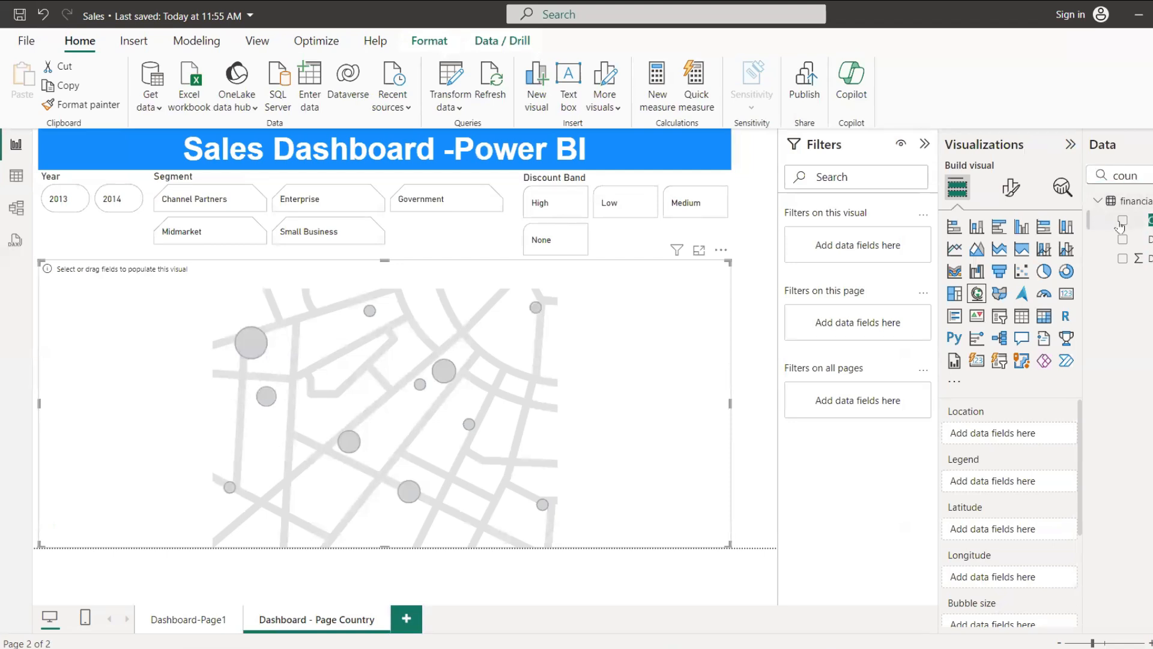
{"action": "left_click", "coordinate": [1122, 221]}
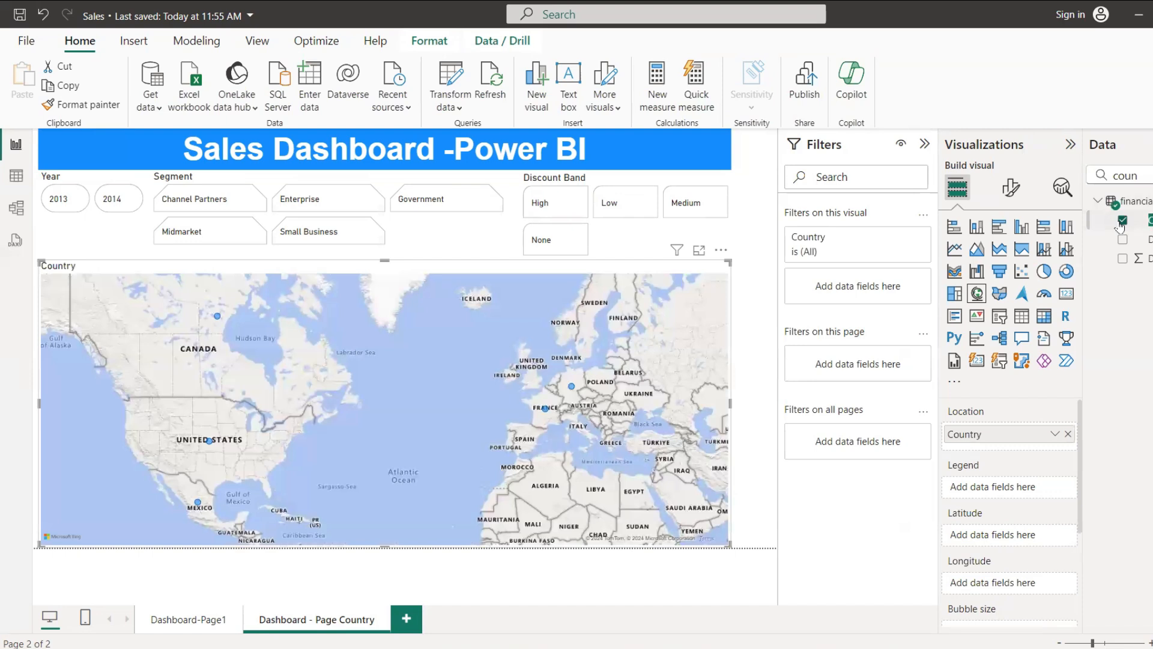
{"action": "left_click_drag", "start_coordinate": [1139, 175], "coordinate": [1048, 168]}
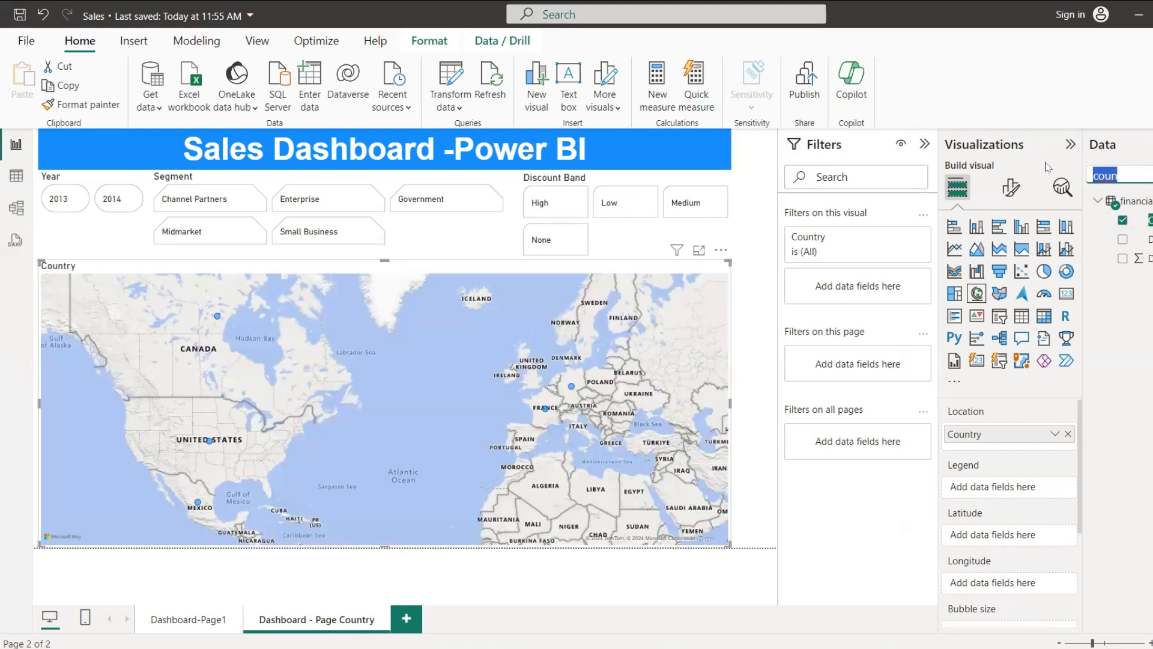
{"action": "type", "text": "pro"}
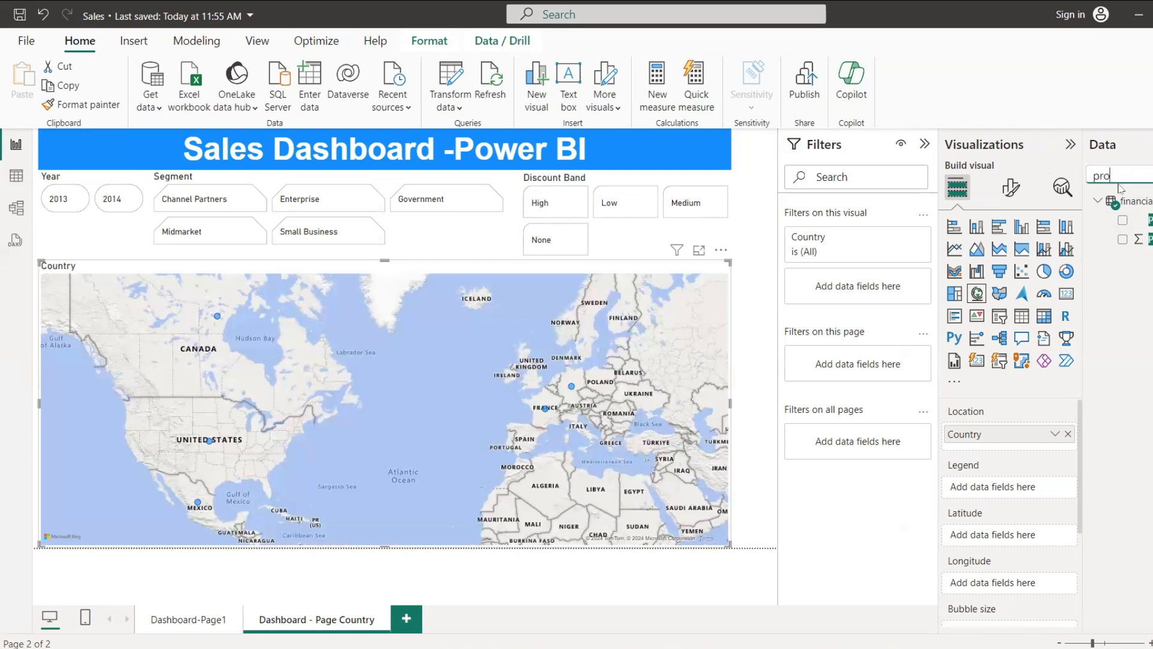
{"action": "left_click", "coordinate": [1123, 239]}
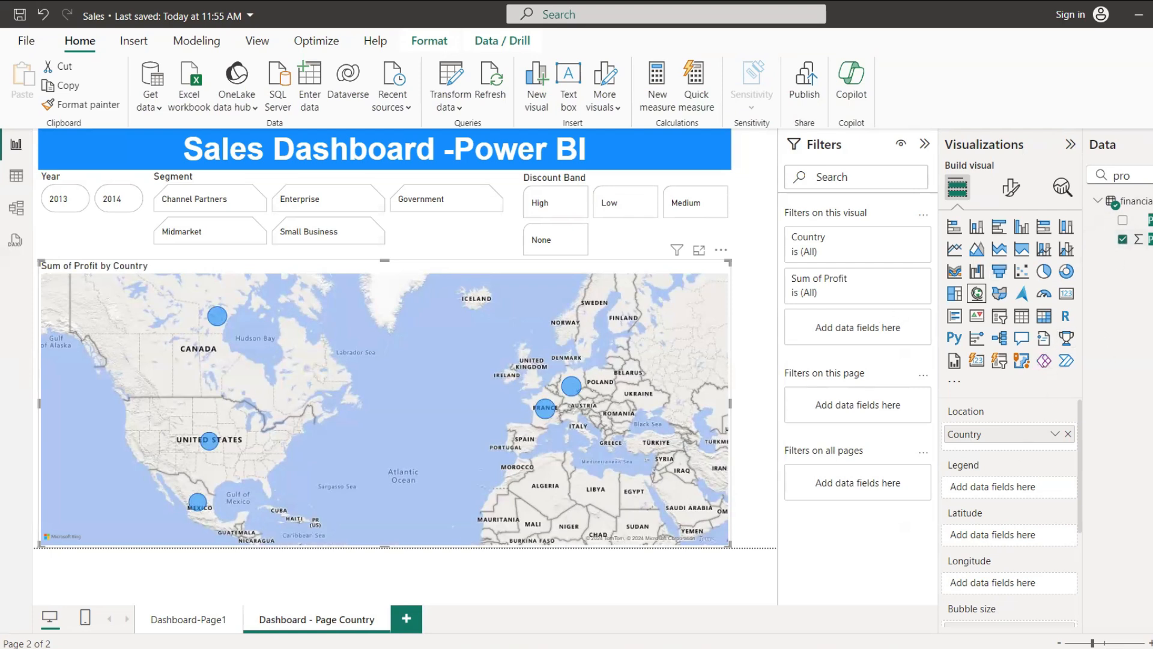
Step: Try Profit as the map's legend field and remove it again
{"action": "left_click_drag", "start_coordinate": [1141, 239], "coordinate": [1029, 479]}
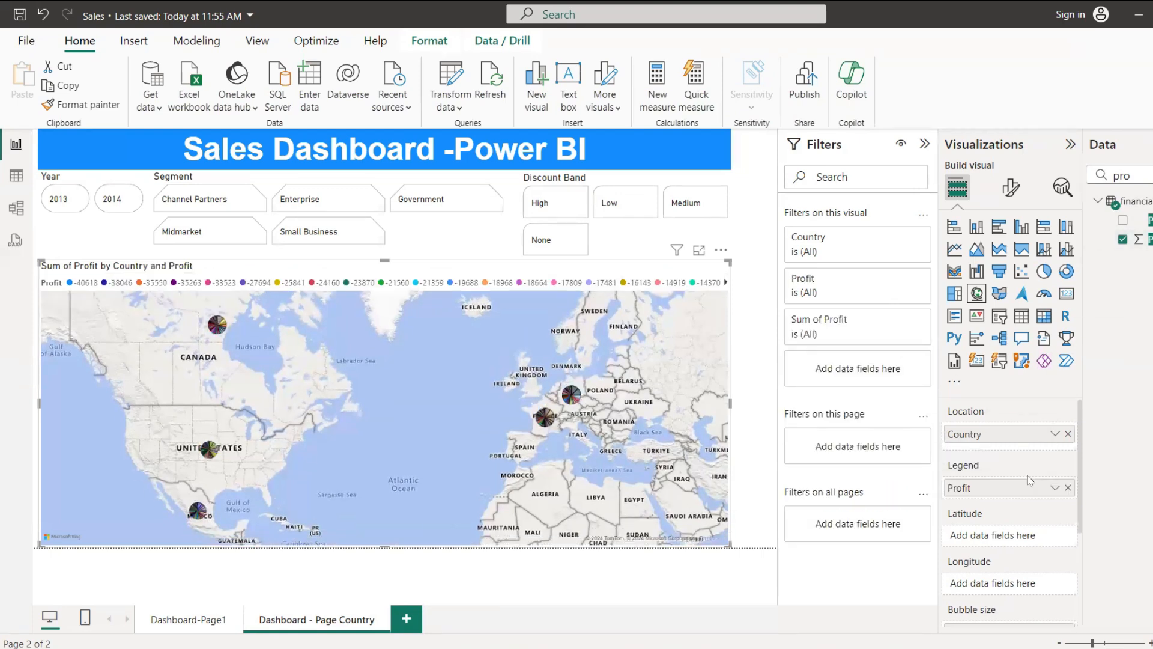
{"action": "left_click_drag", "start_coordinate": [1024, 488], "coordinate": [1138, 275]}
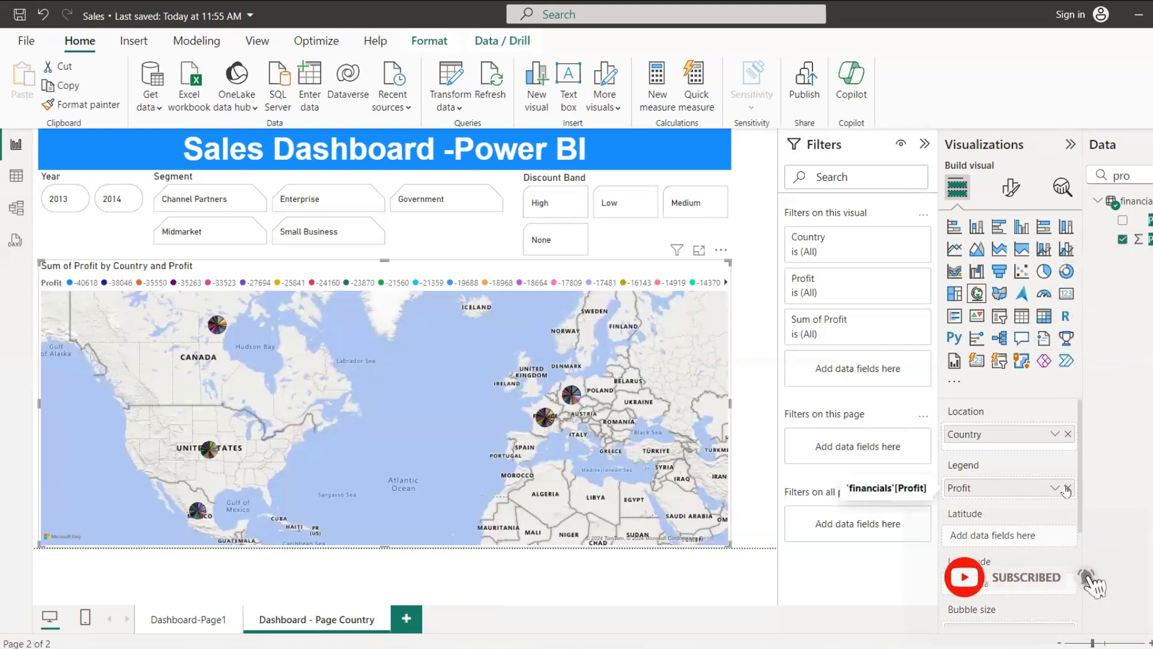
{"action": "left_click", "coordinate": [1067, 488]}
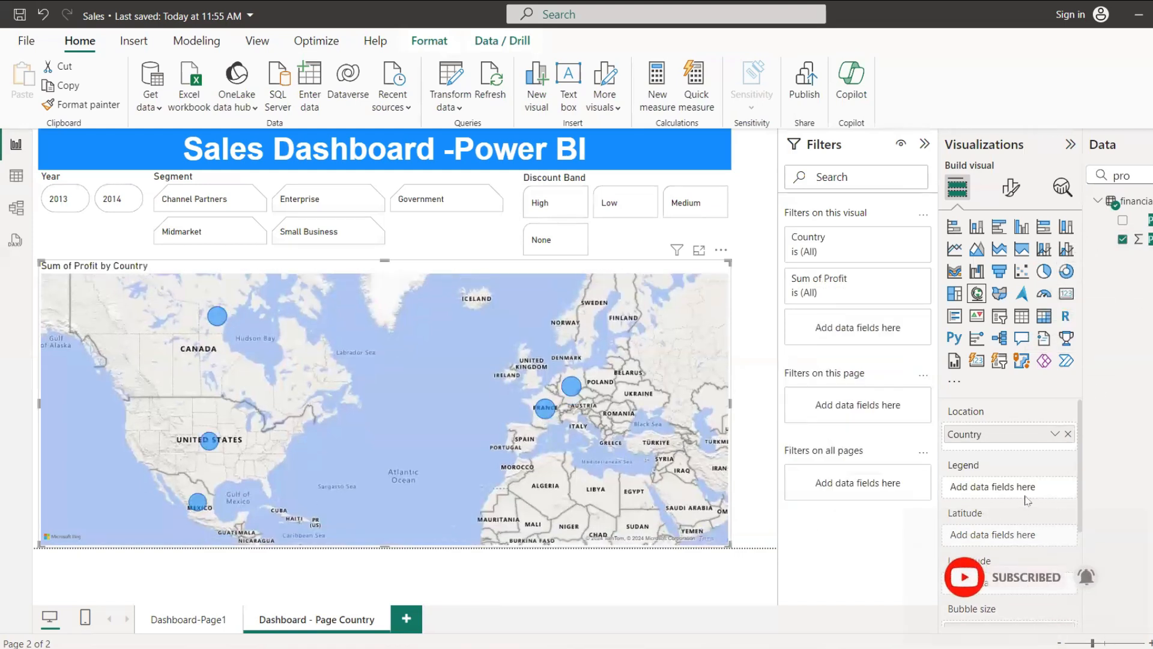
Step: Turn on cross-report drill through for the Dashboard - Page Country page
{"action": "scroll", "coordinate": [1029, 459], "scroll_direction": "down", "scroll_amount": 3}
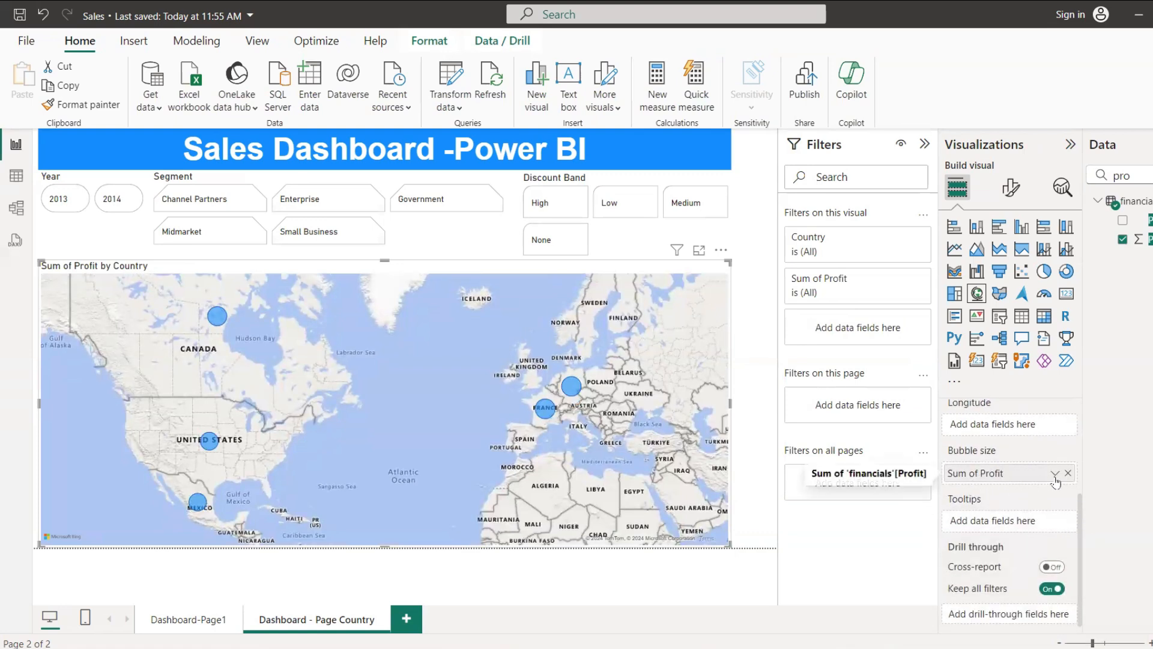
{"action": "left_click", "coordinate": [1052, 567]}
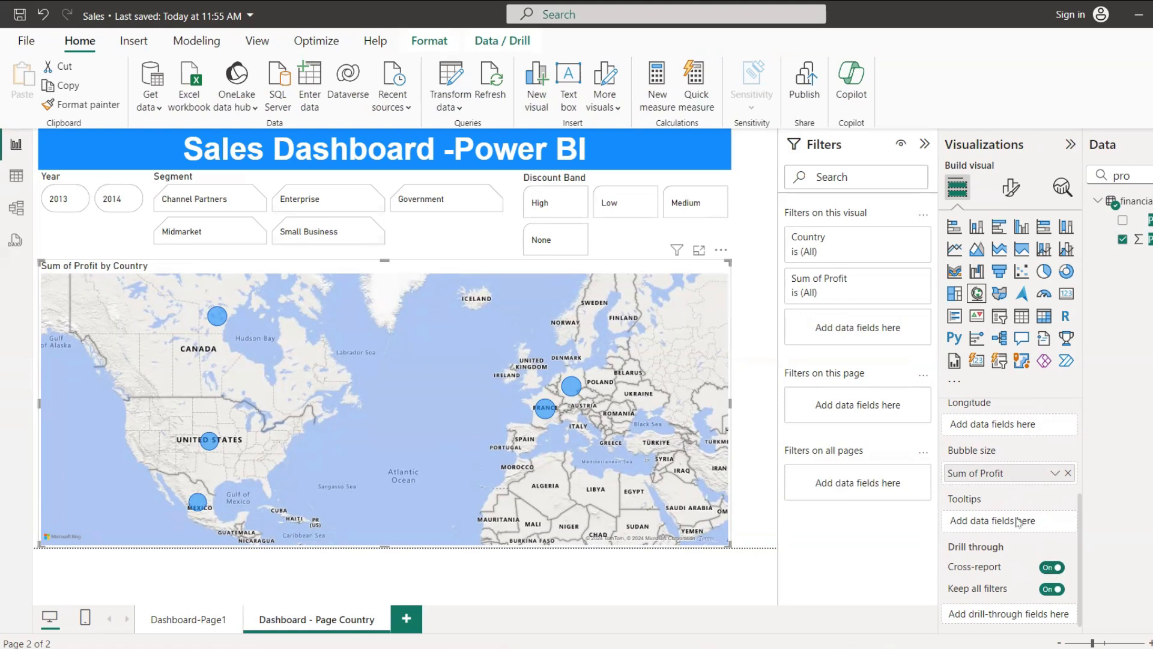
{"action": "scroll", "coordinate": [1016, 496], "scroll_direction": "up", "scroll_amount": 3}
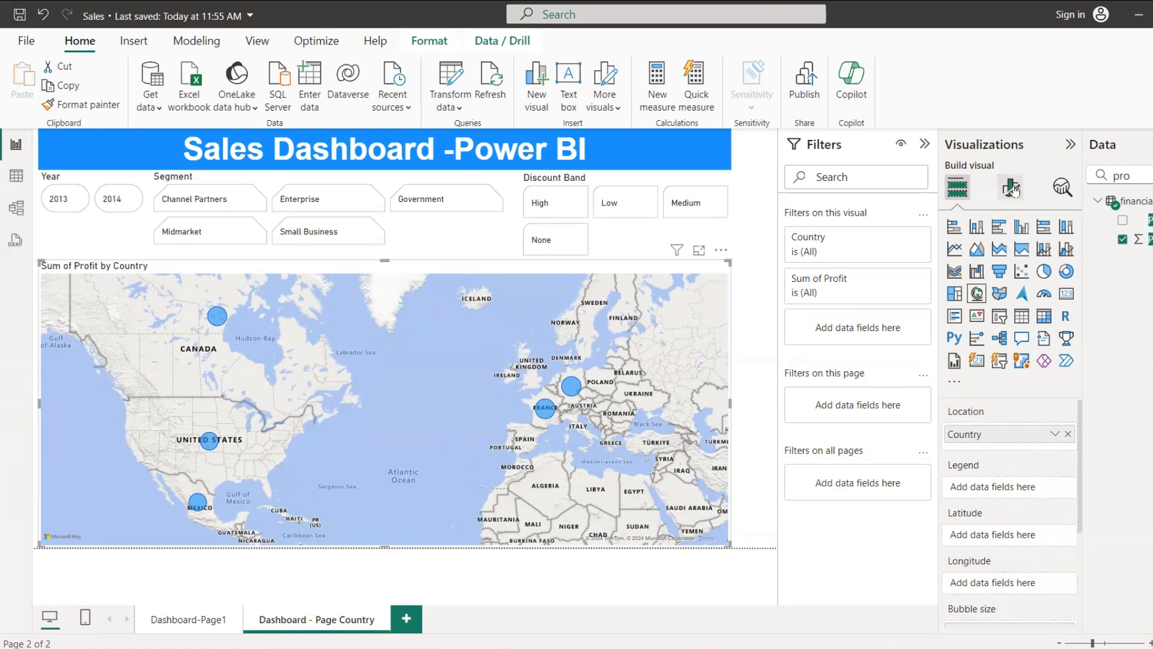
Step: Shorten the map's title to "Profit by Country"
{"action": "left_click", "coordinate": [1011, 188]}
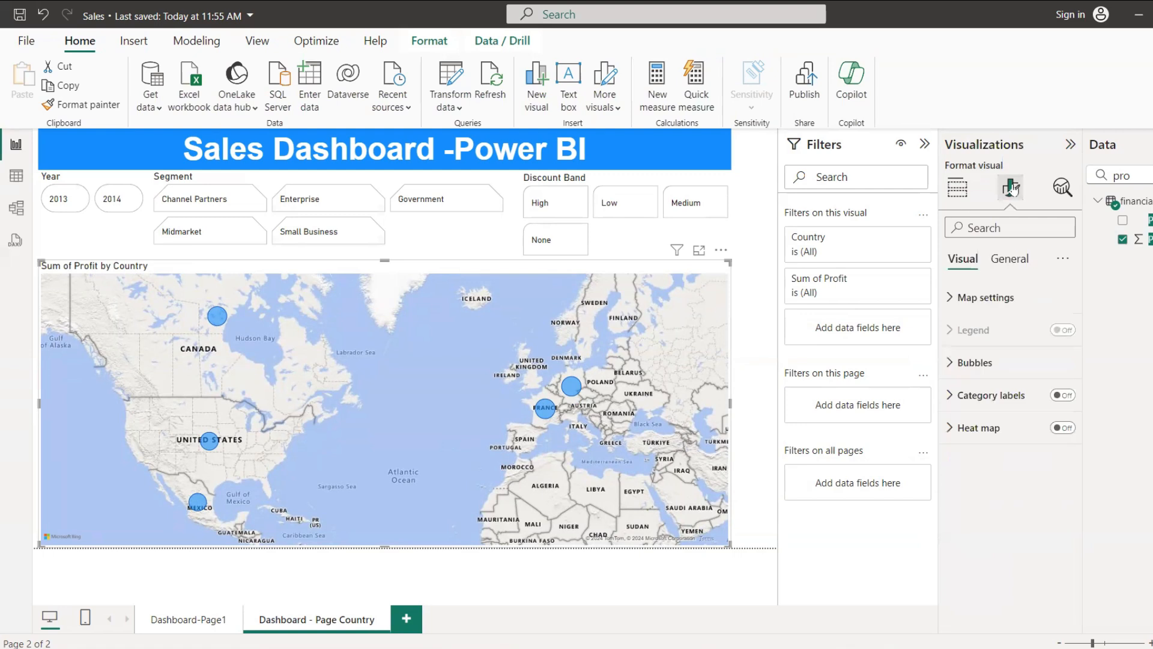
{"action": "left_click", "coordinate": [1008, 260]}
{"action": "left_click", "coordinate": [954, 338]}
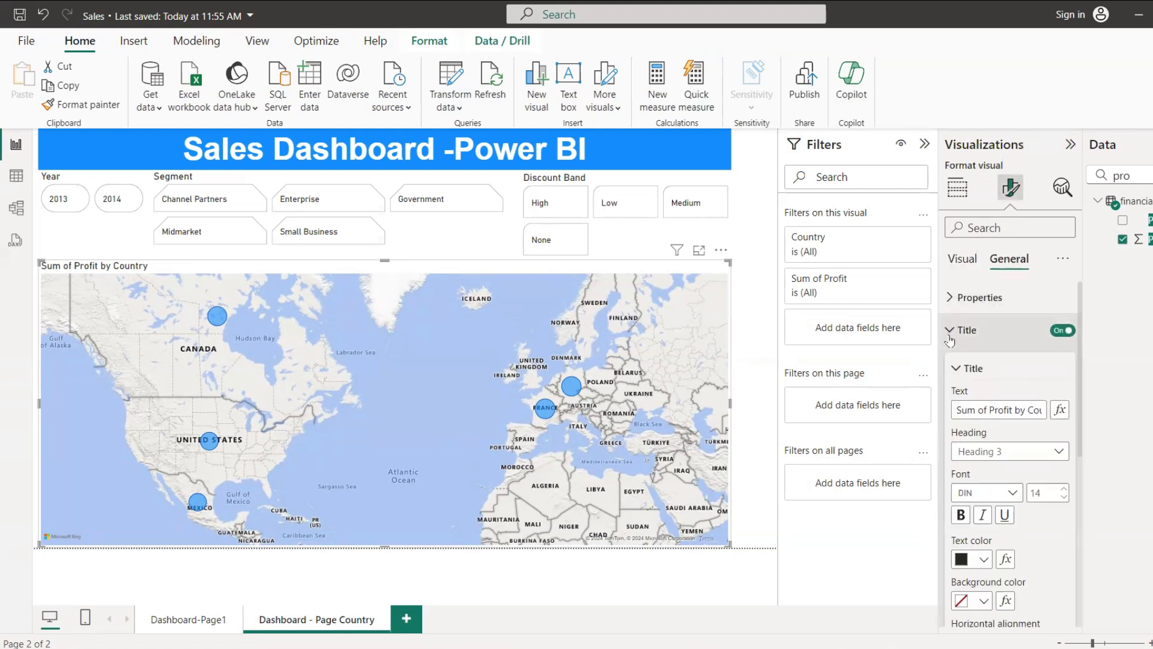
{"action": "left_click", "coordinate": [989, 411]}
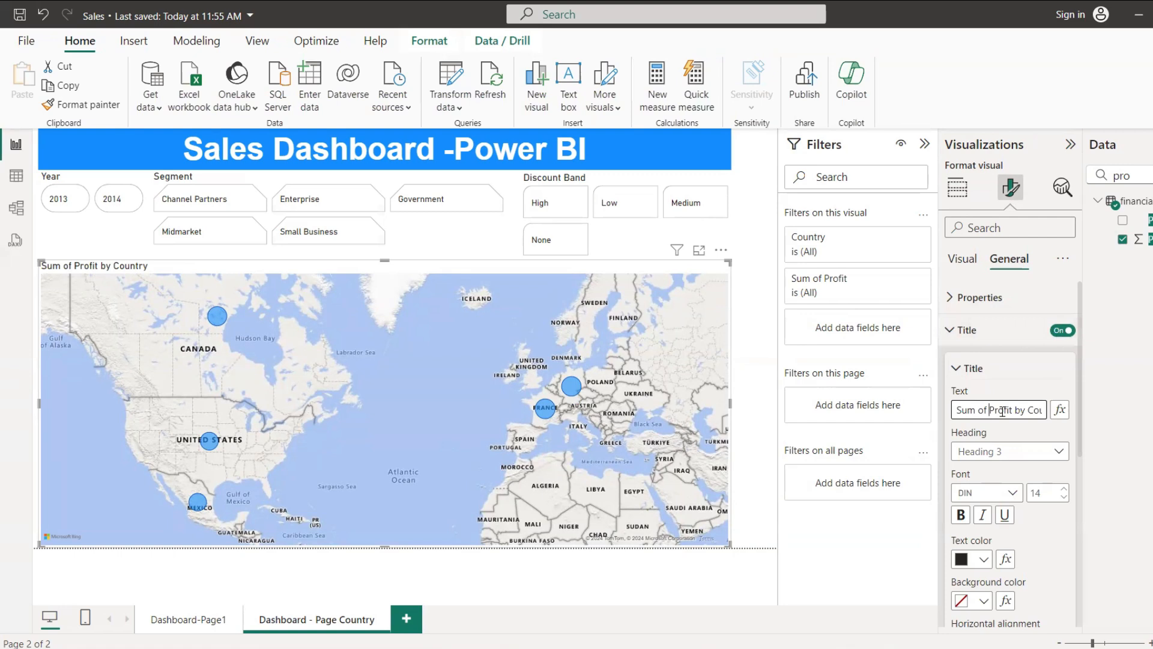
{"action": "key", "text": "BackSpace"}
{"action": "key", "text": "BackSpace"}
{"action": "key", "text": "BackSpace"}
{"action": "key", "text": "BackSpace"}
{"action": "key", "text": "BackSpace"}
{"action": "key", "text": "BackSpace"}
{"action": "key", "text": "BackSpace"}
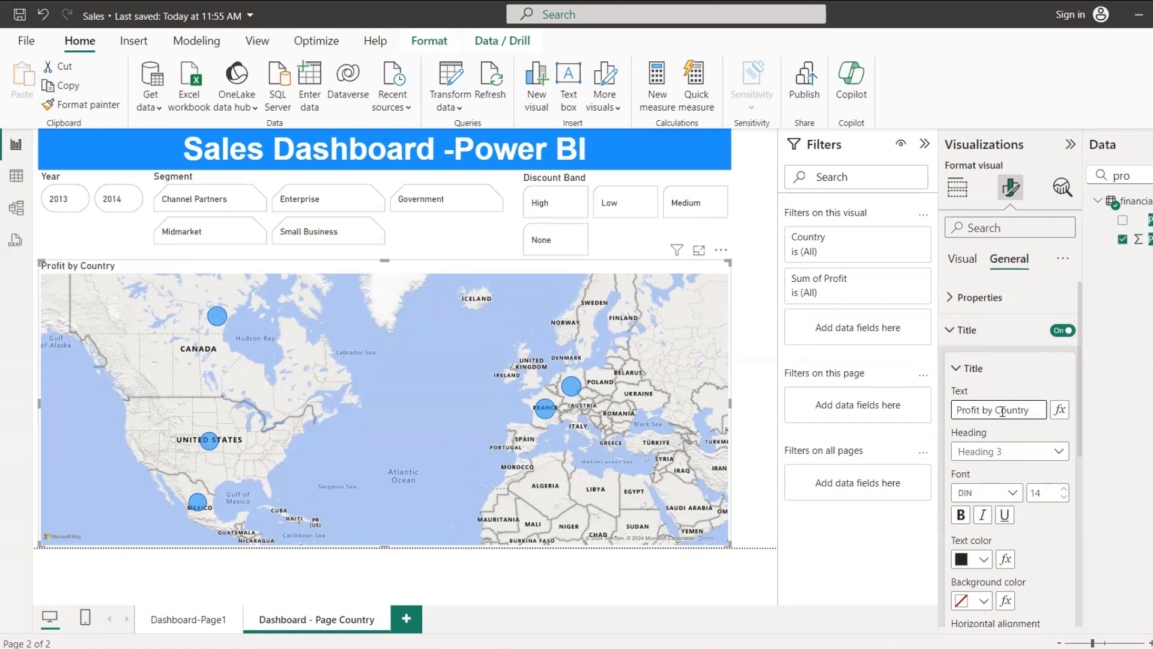
{"action": "left_click", "coordinate": [950, 330]}
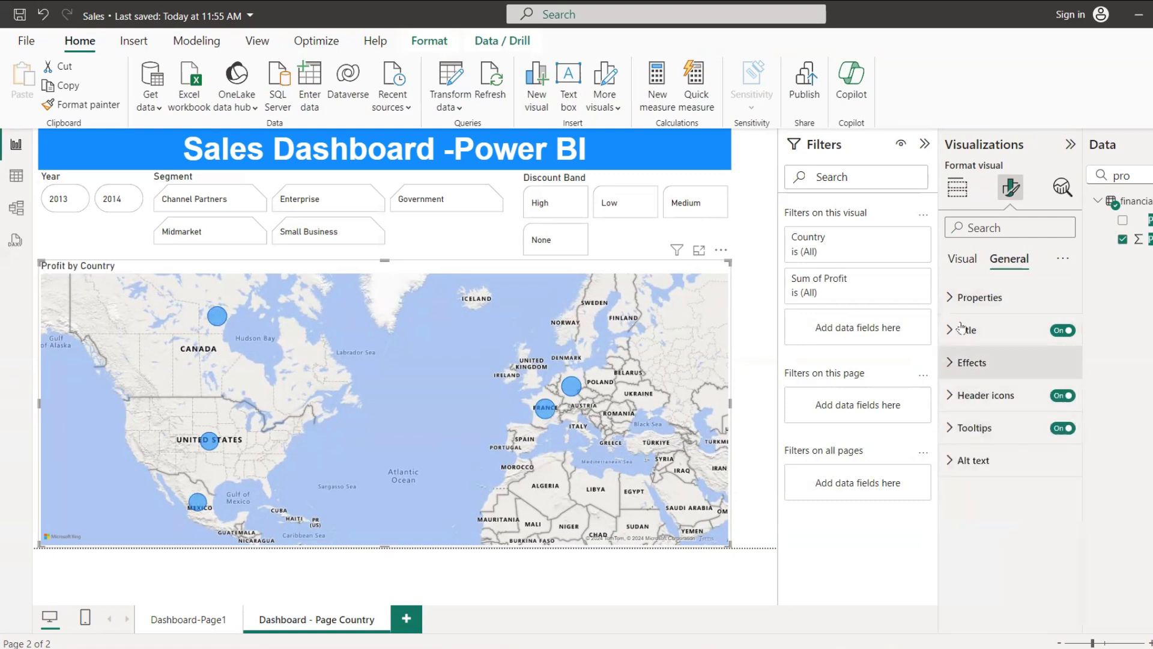
Step: Set the map bubbles' range scaling to Data range and their size to 0
{"action": "left_click", "coordinate": [962, 258]}
{"action": "left_click", "coordinate": [951, 364]}
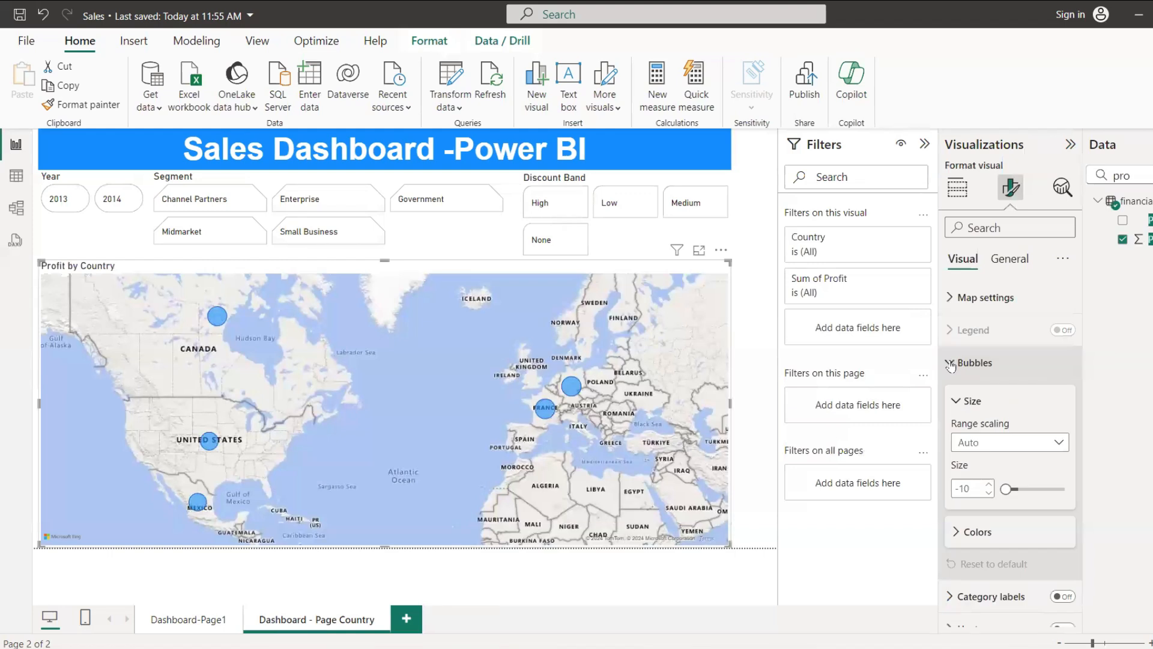
{"action": "left_click", "coordinate": [1036, 443]}
{"action": "left_click", "coordinate": [1013, 482]}
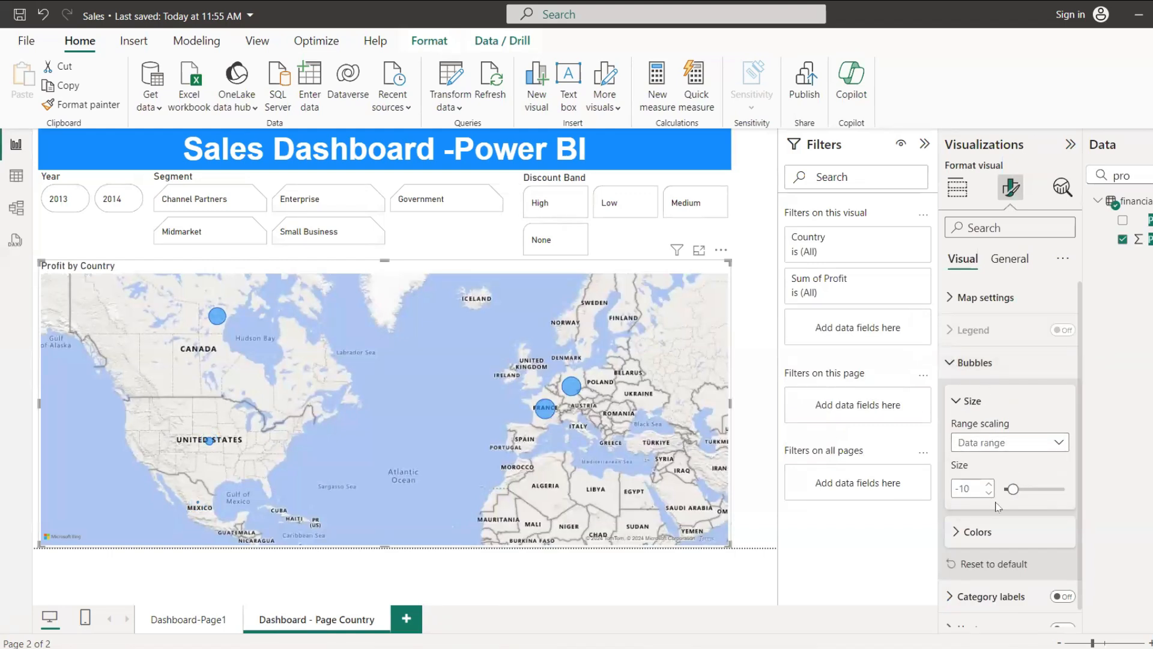
{"action": "mouse_move", "coordinate": [1014, 489]}
{"action": "left_mouse_down"}
{"action": "mouse_move", "coordinate": [1036, 489]}
{"action": "mouse_move", "coordinate": [1017, 490]}
{"action": "left_mouse_up"}
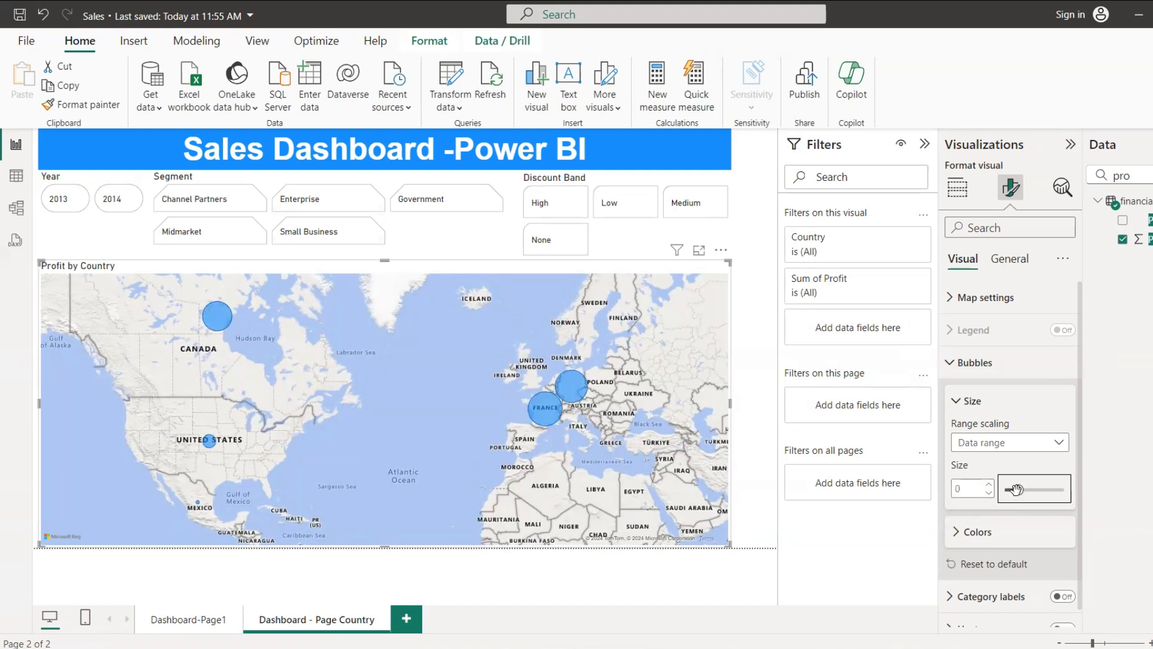
Step: Change the map bubbles' default color to orange and turn on the country category labels
{"action": "scroll", "coordinate": [1021, 505], "scroll_direction": "down", "scroll_amount": 1}
{"action": "left_click", "coordinate": [1024, 516]}
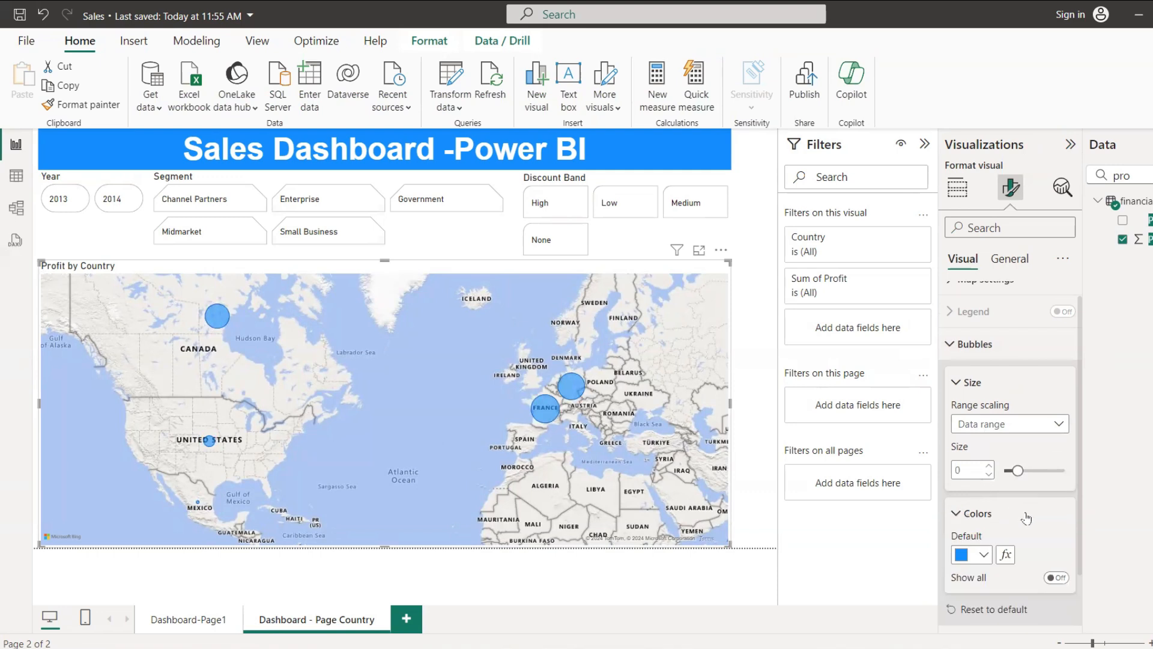
{"action": "scroll", "coordinate": [1026, 518], "scroll_direction": "down", "scroll_amount": 2}
{"action": "left_click", "coordinate": [979, 490]}
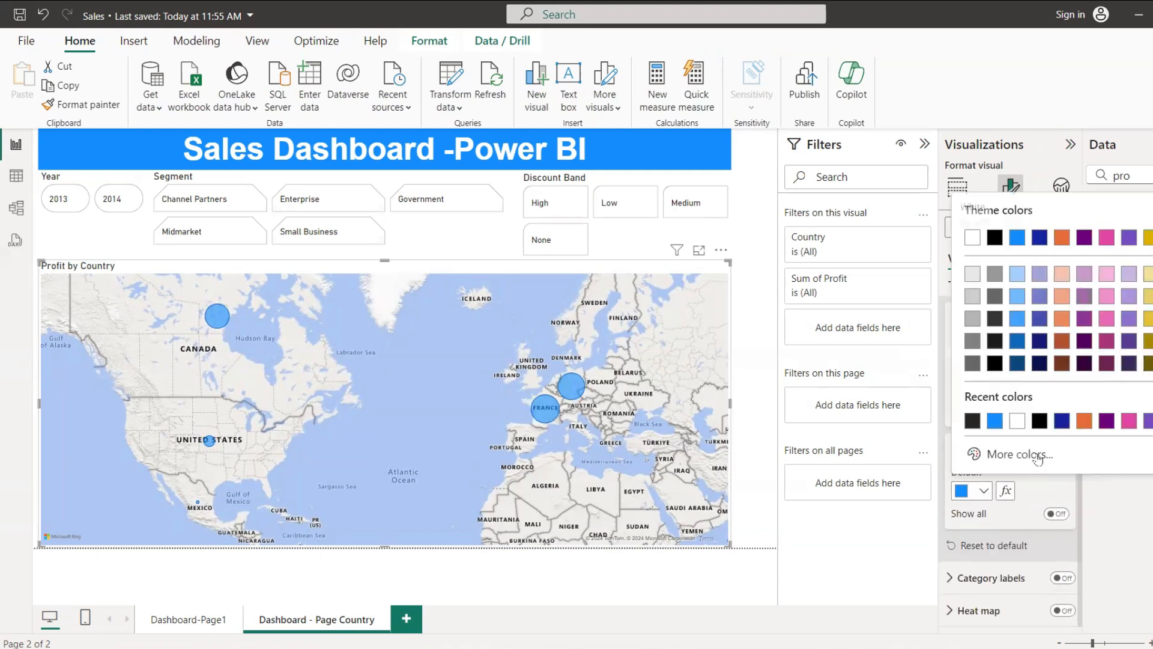
{"action": "left_click", "coordinate": [1084, 422]}
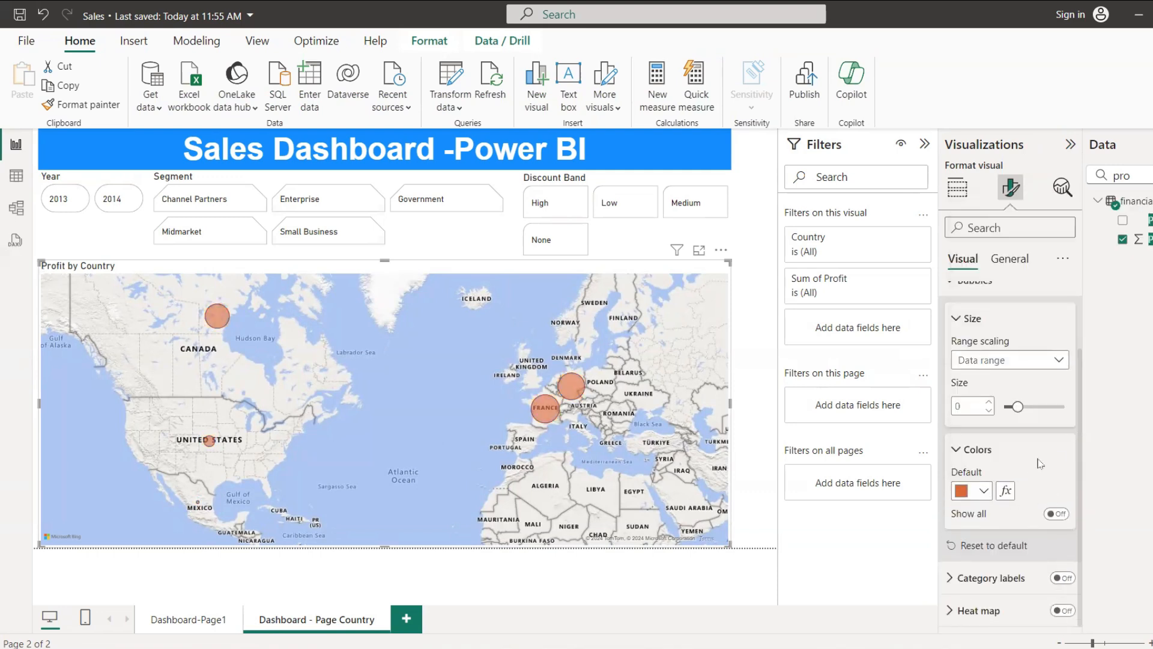
{"action": "left_click", "coordinate": [1068, 579]}
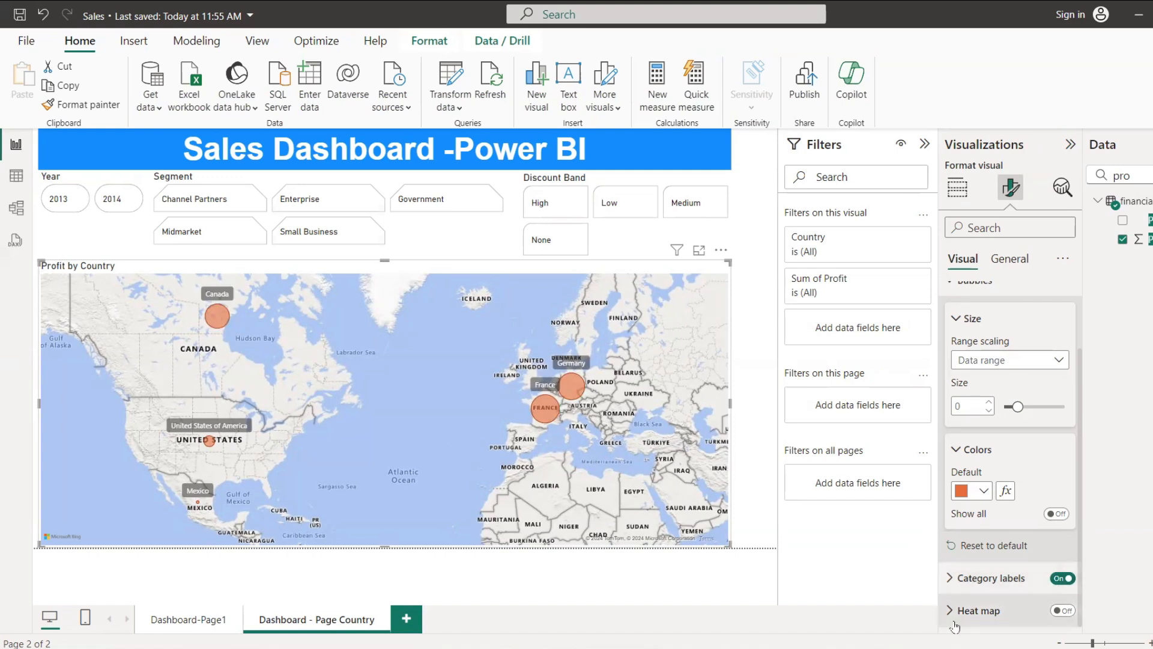
Step: Try the heat map display on the country map, look through its color and radius options, and turn it off again
{"action": "left_click", "coordinate": [1062, 610]}
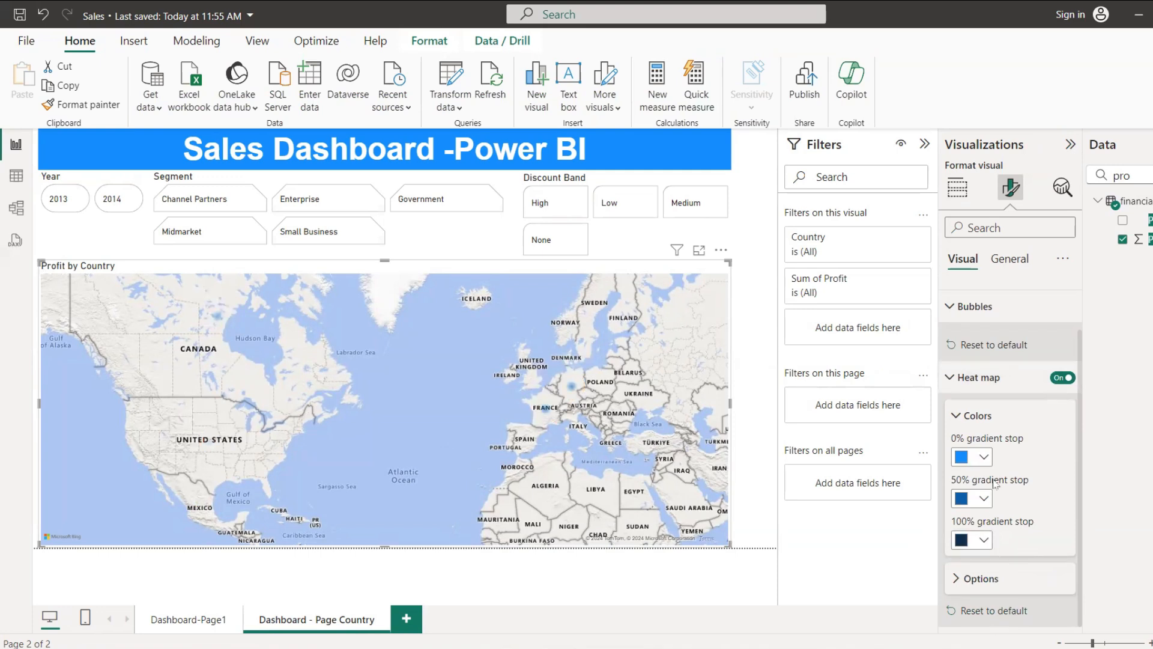
{"action": "left_click", "coordinate": [956, 415]}
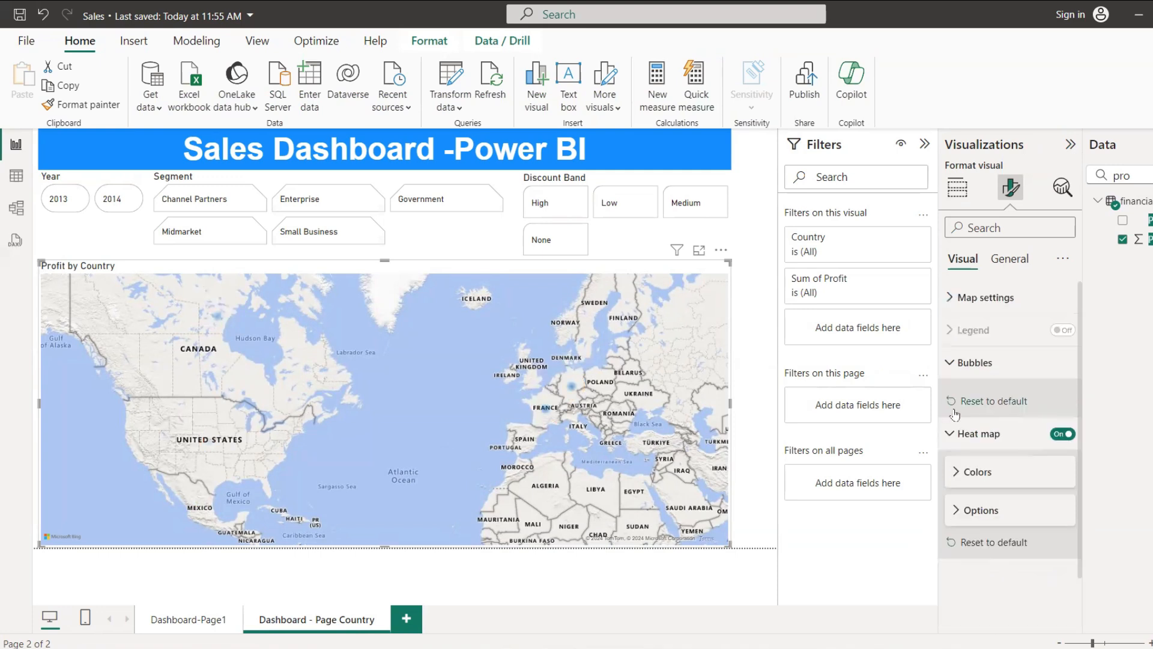
{"action": "left_click", "coordinate": [956, 509]}
{"action": "scroll", "coordinate": [1051, 529], "scroll_direction": "down", "scroll_amount": 1}
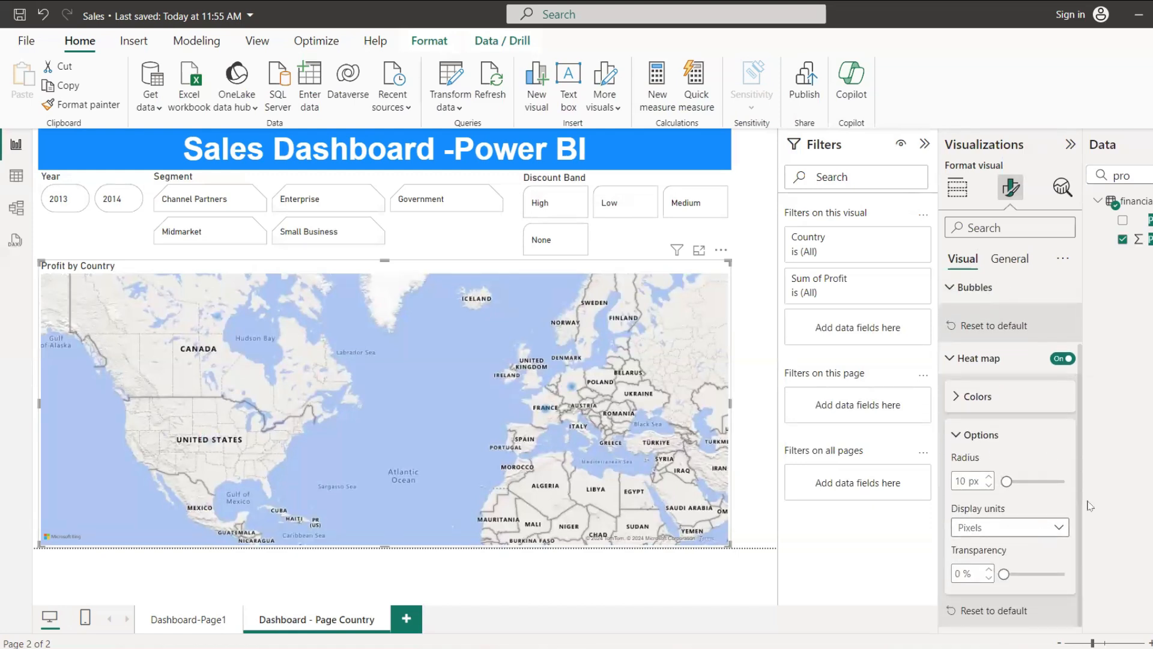
{"action": "left_click", "coordinate": [1064, 359]}
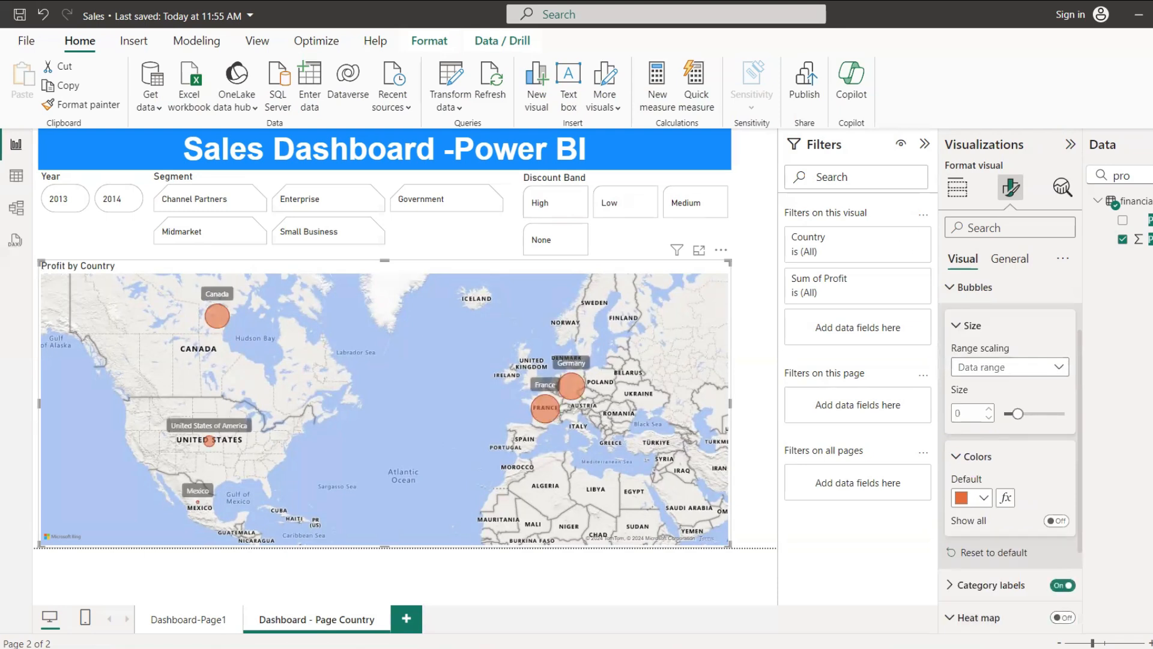
Step: On Dashboard-Page1, filter the visuals to the year 2013 and highlight Velo in the COGS by Product chart
{"action": "left_click", "coordinate": [1152, 144]}
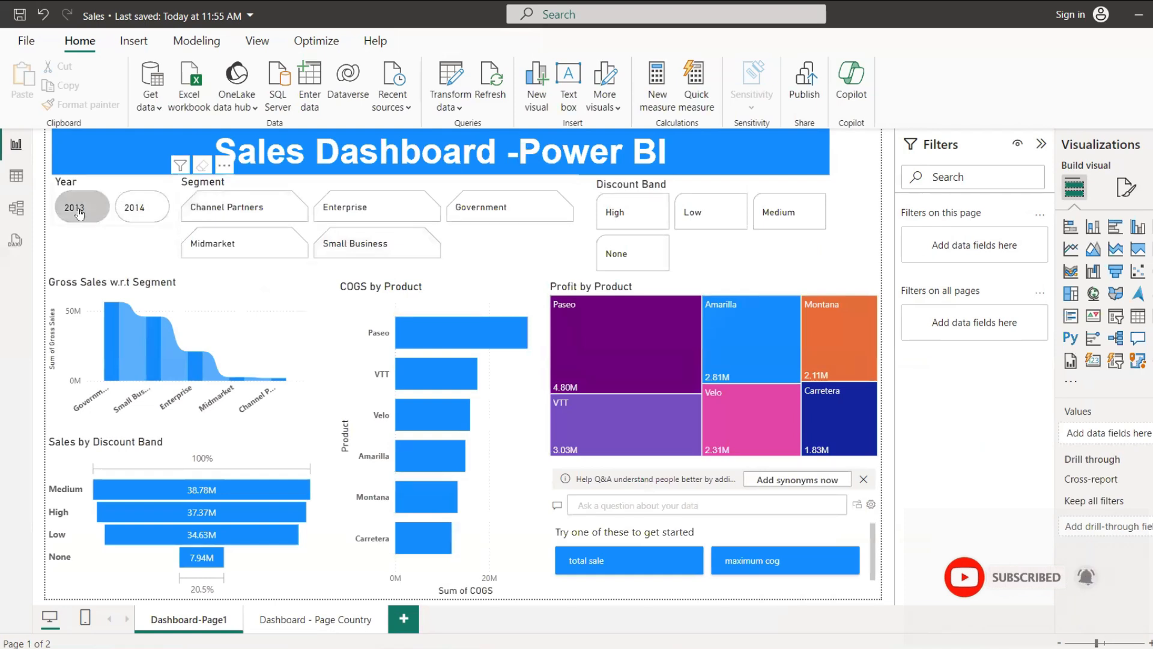
{"action": "left_click", "coordinate": [79, 212]}
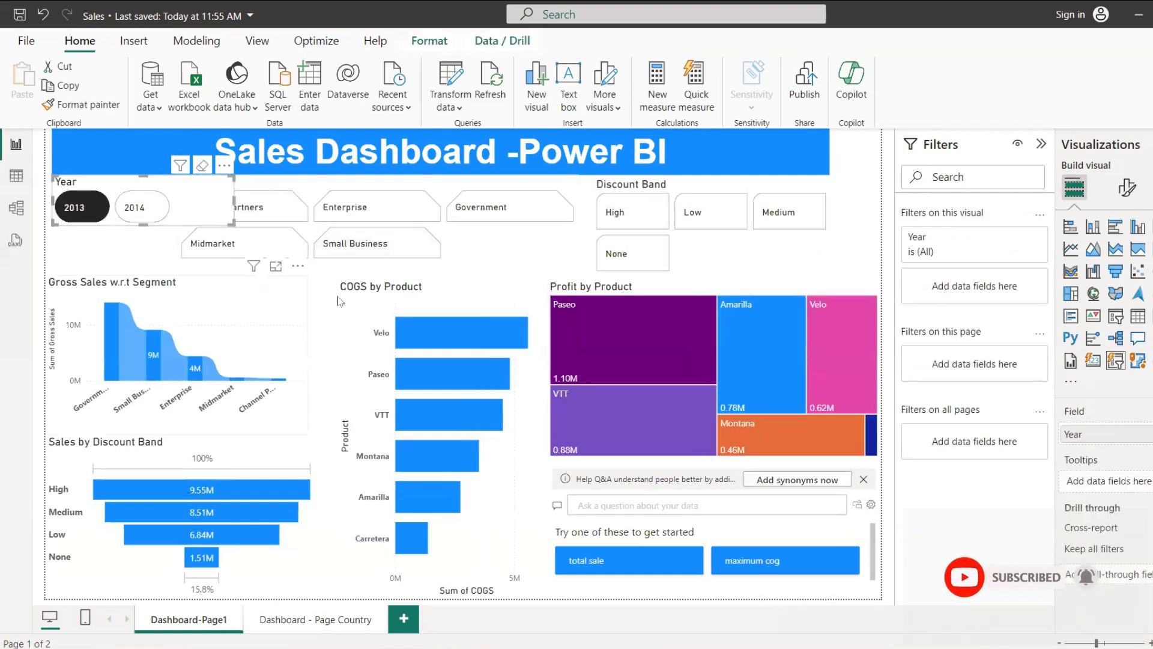
{"action": "left_click", "coordinate": [431, 324]}
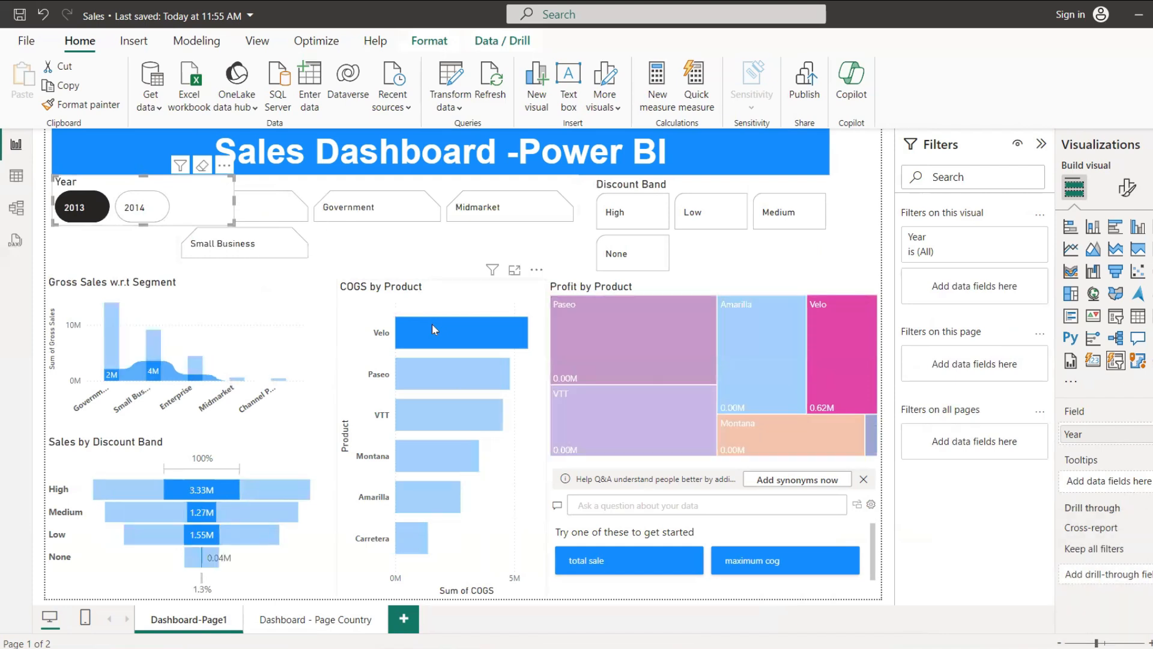
Step: Turn on data labels for the COGS by Product bar chart
{"action": "right_click", "coordinate": [431, 323]}
{"action": "left_click", "coordinate": [1127, 188]}
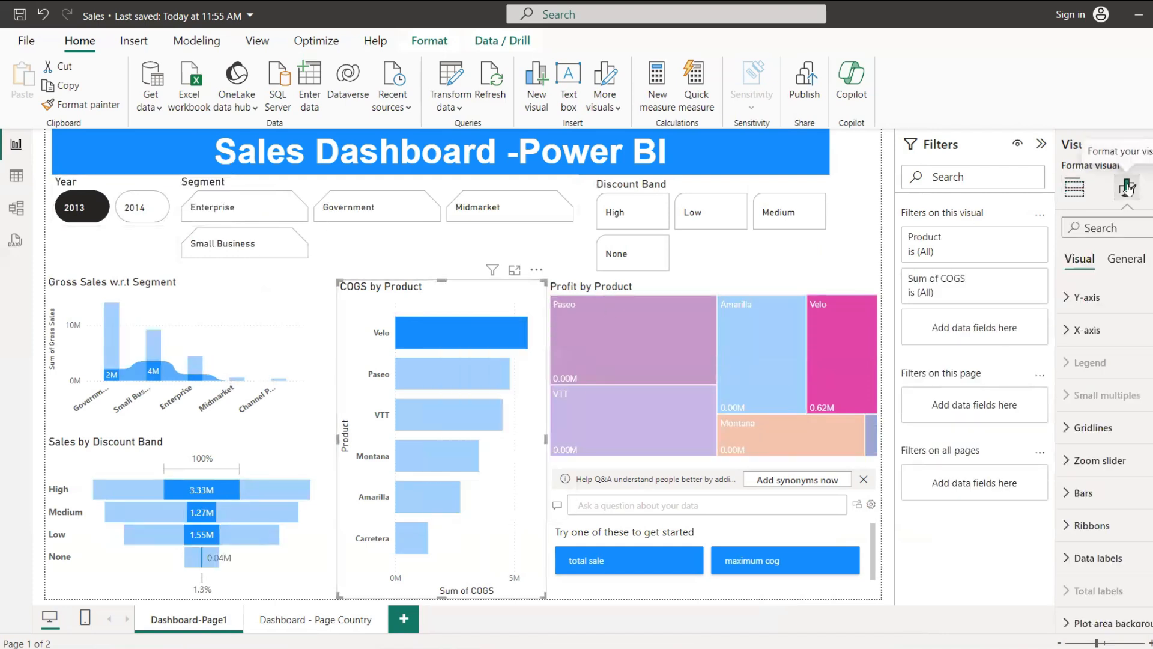
{"action": "left_click", "coordinate": [1126, 258]}
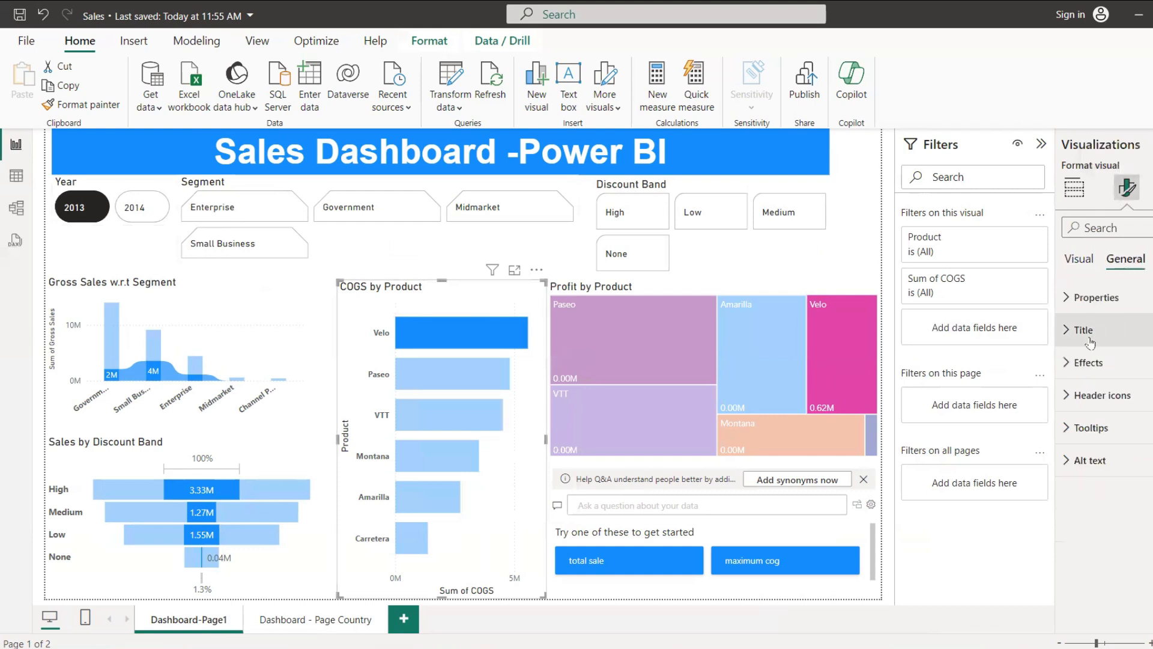
{"action": "left_click", "coordinate": [1080, 259]}
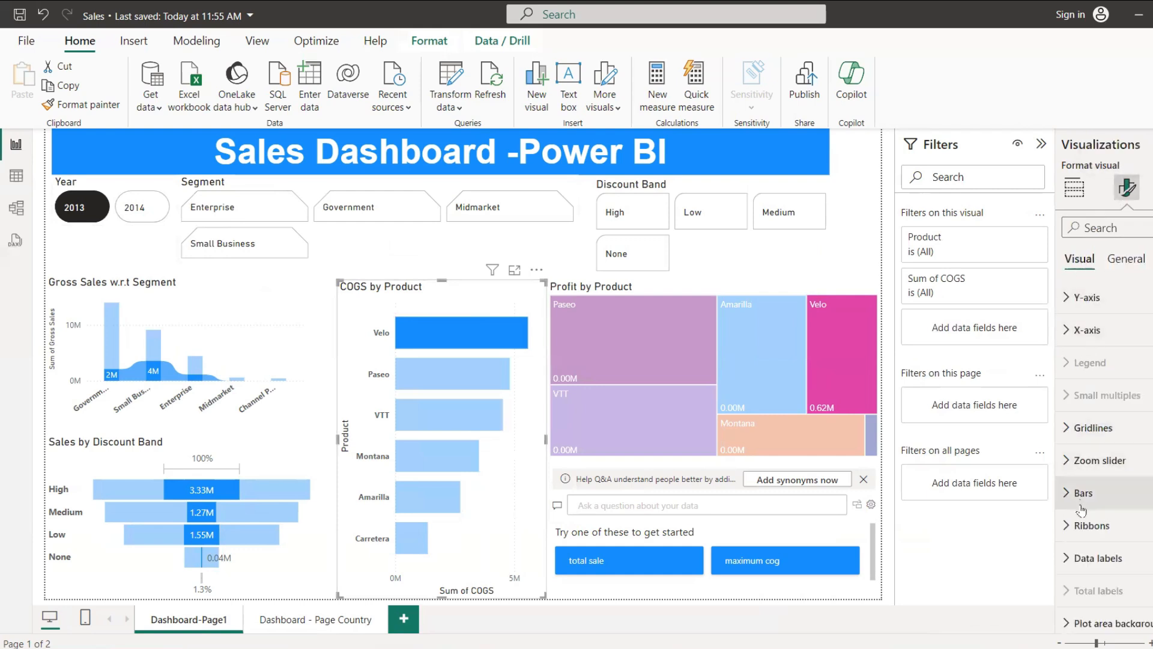
{"action": "scroll", "coordinate": [1081, 420], "scroll_direction": "down", "scroll_amount": 1}
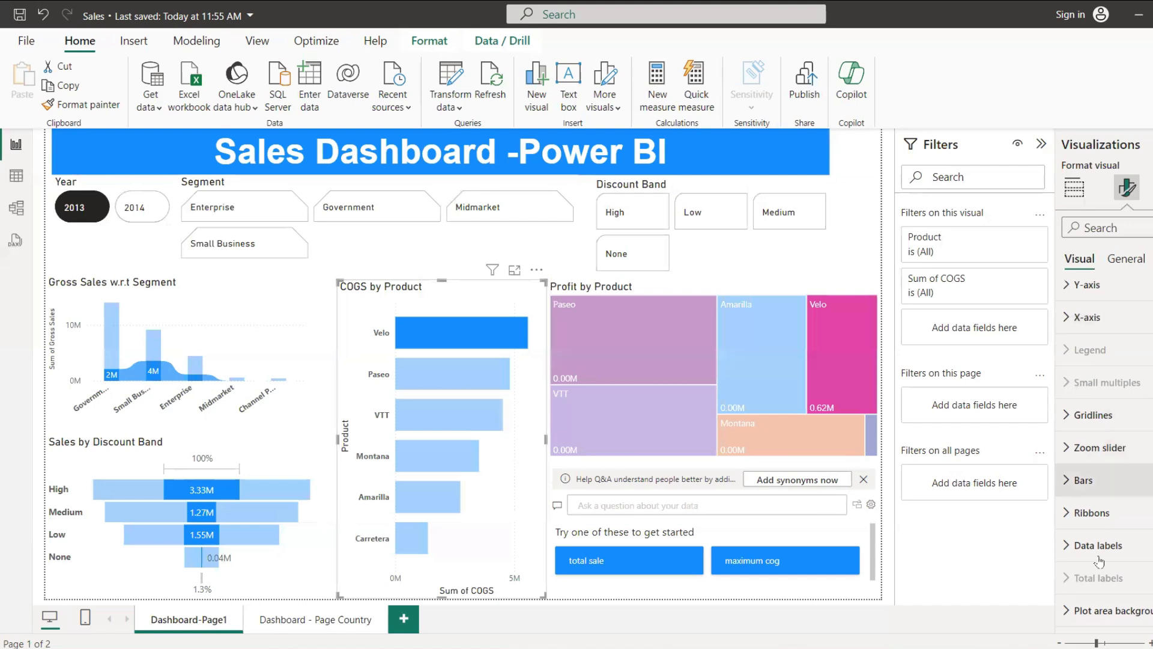
{"action": "left_click", "coordinate": [1150, 545]}
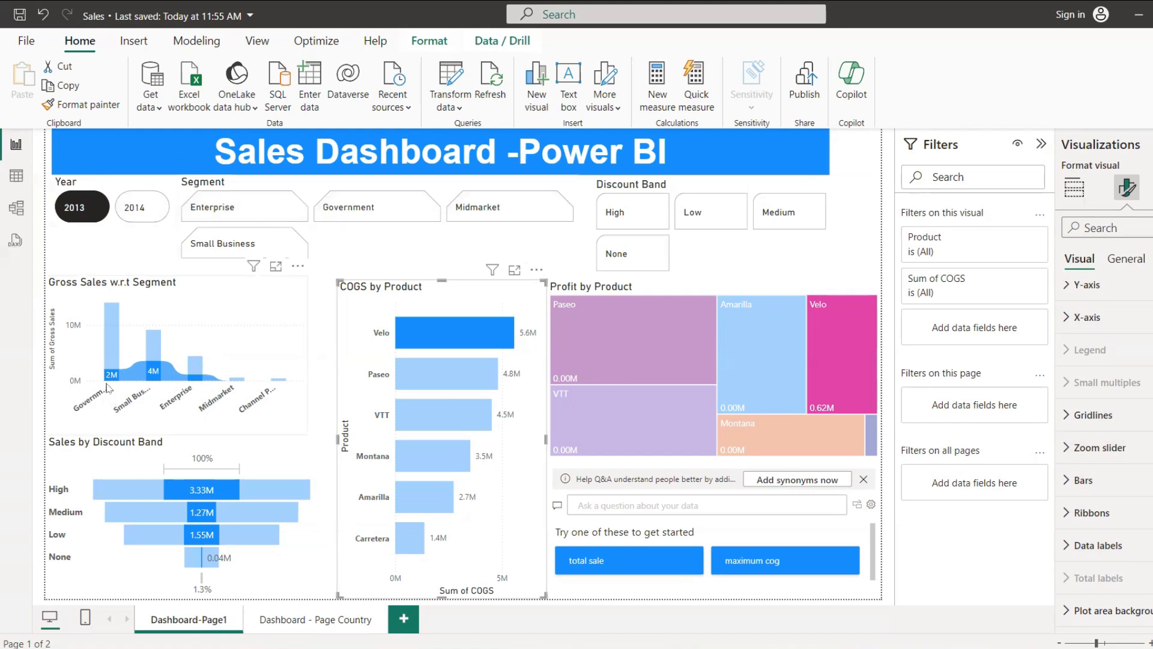
Step: Switch the Year slicer to 2014, clear the Velo highlight in the COGS by Product chart, and set the year back to 2013
{"action": "mouse_move", "coordinate": [146, 378]}
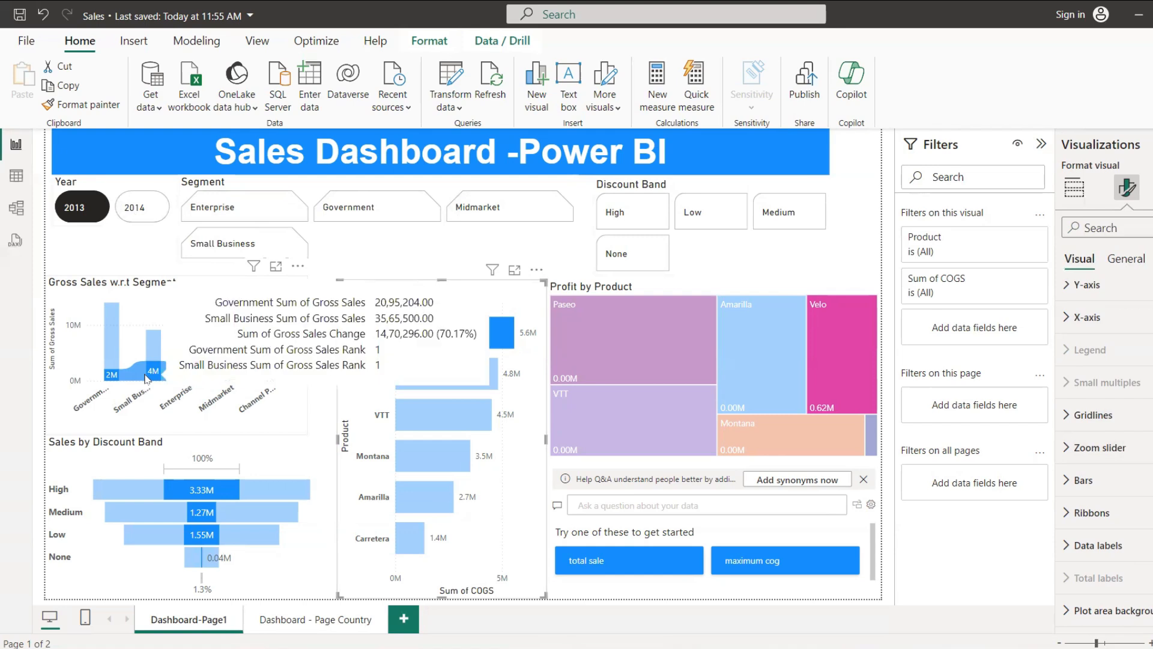
{"action": "left_click", "coordinate": [136, 208]}
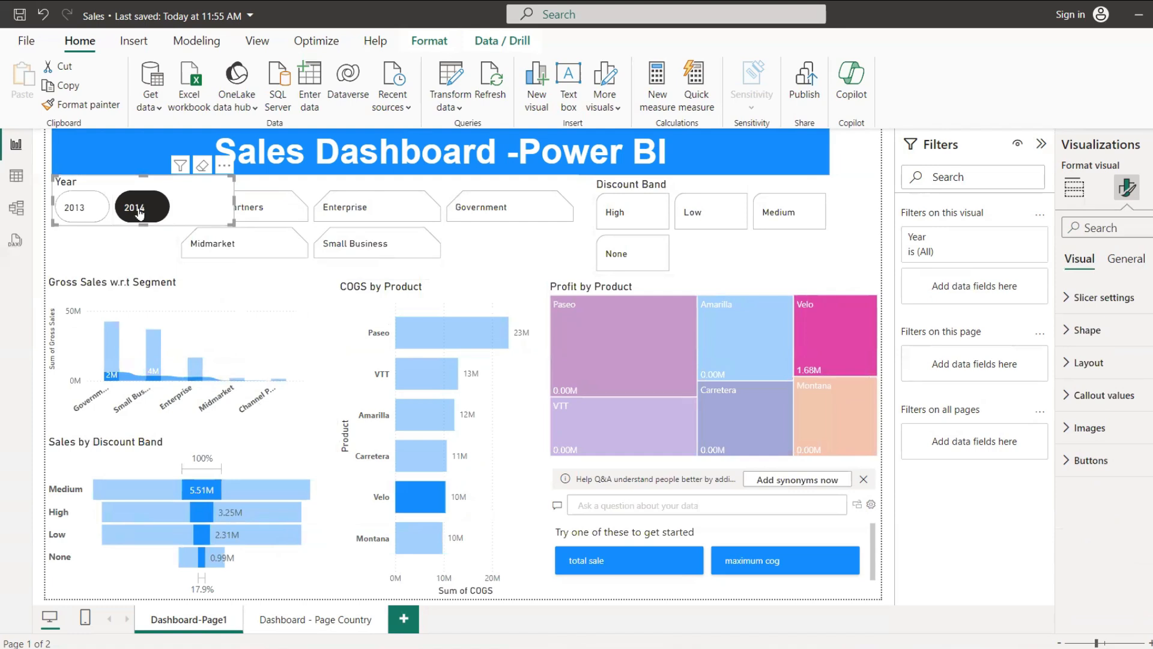
{"action": "left_click", "coordinate": [425, 504]}
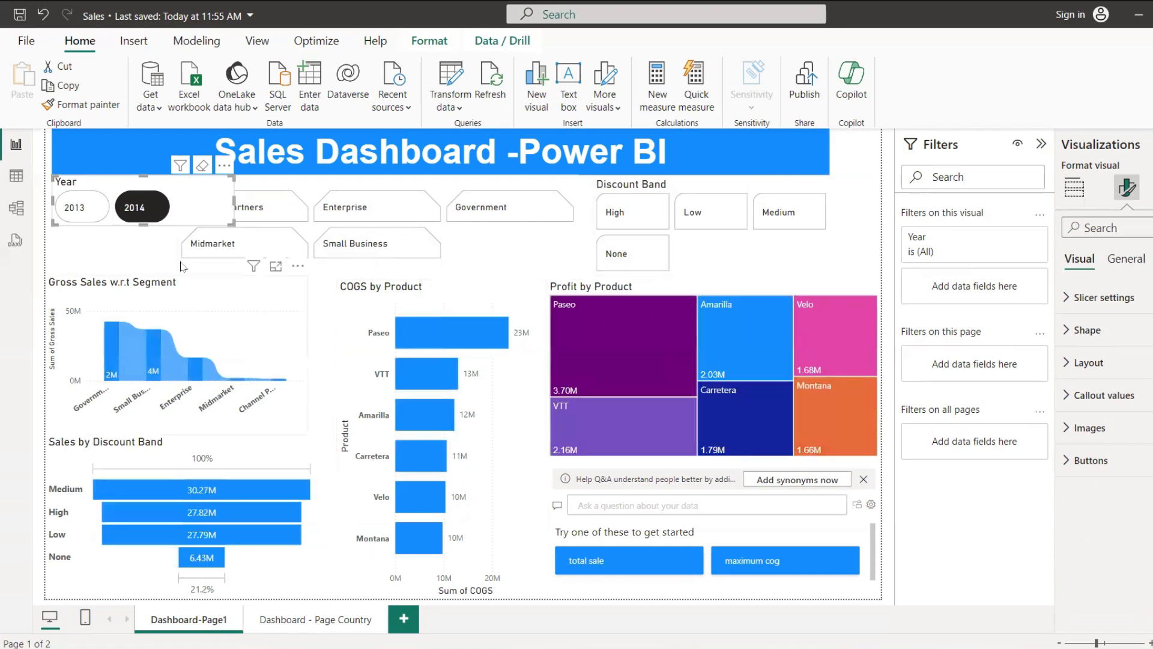
{"action": "left_click", "coordinate": [79, 208]}
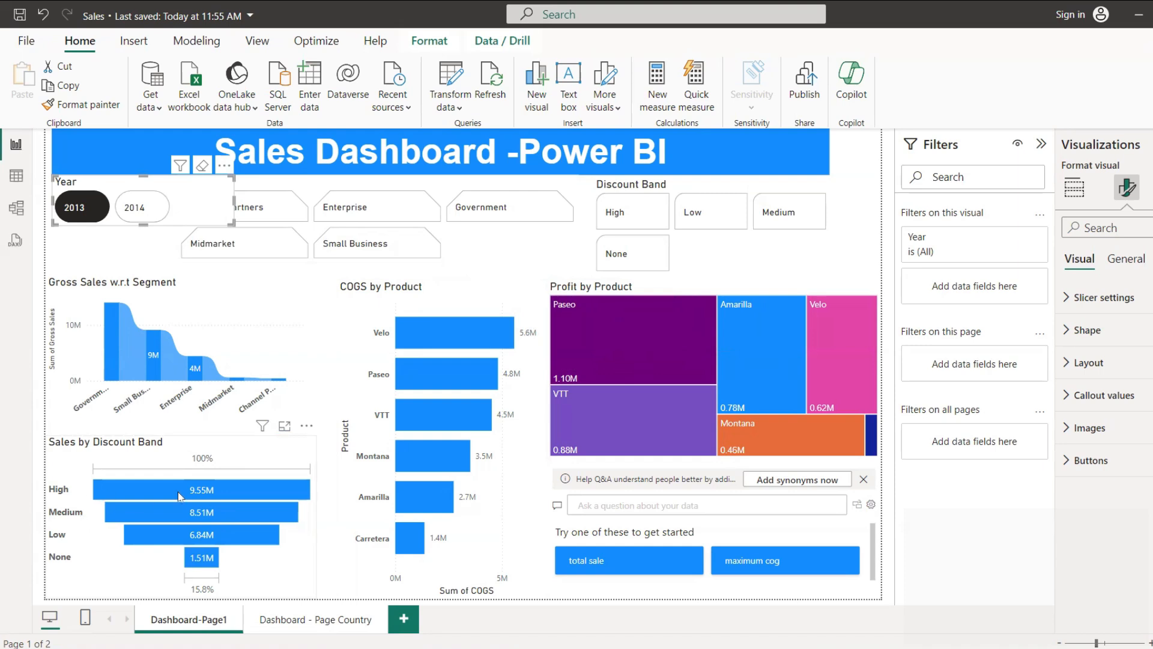
Step: Filter the page by the Government, Small Business and Channel Partners segments in turn, and clear the segment and year filters
{"action": "left_click", "coordinate": [512, 216]}
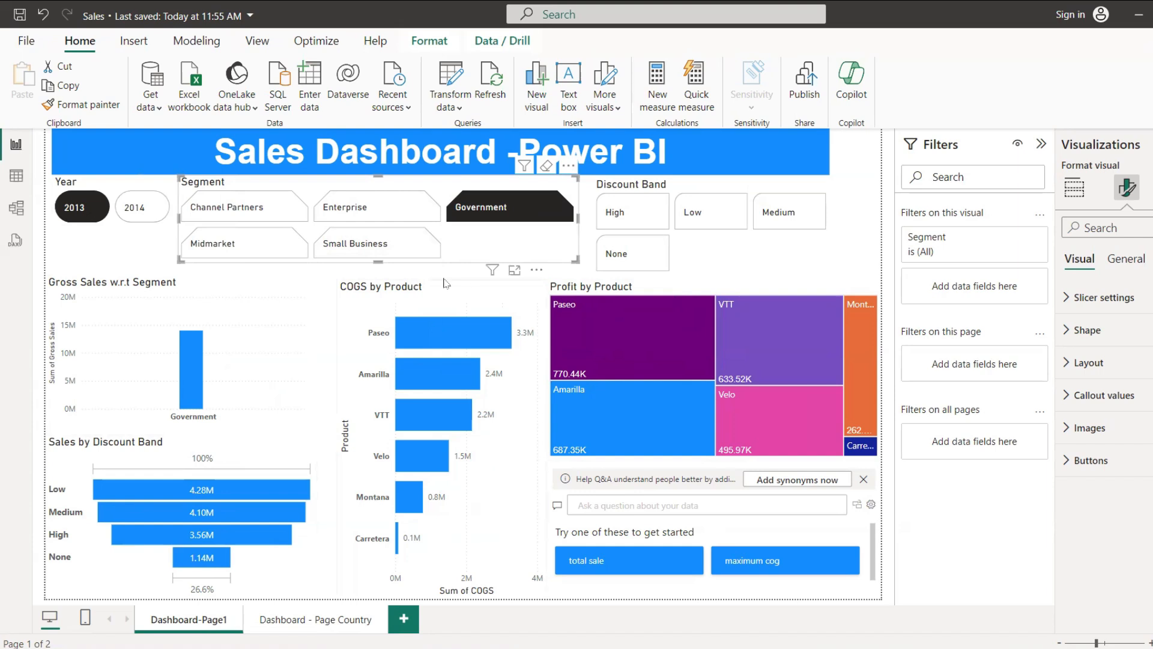
{"action": "left_click", "coordinate": [362, 247]}
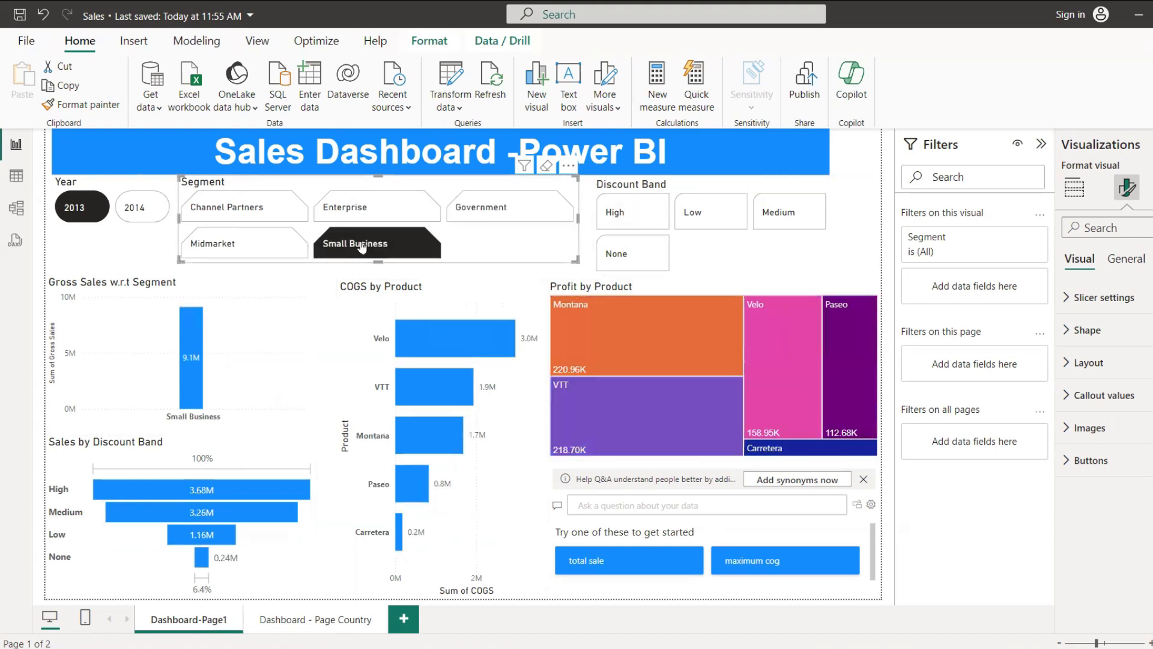
{"action": "left_click", "coordinate": [252, 215]}
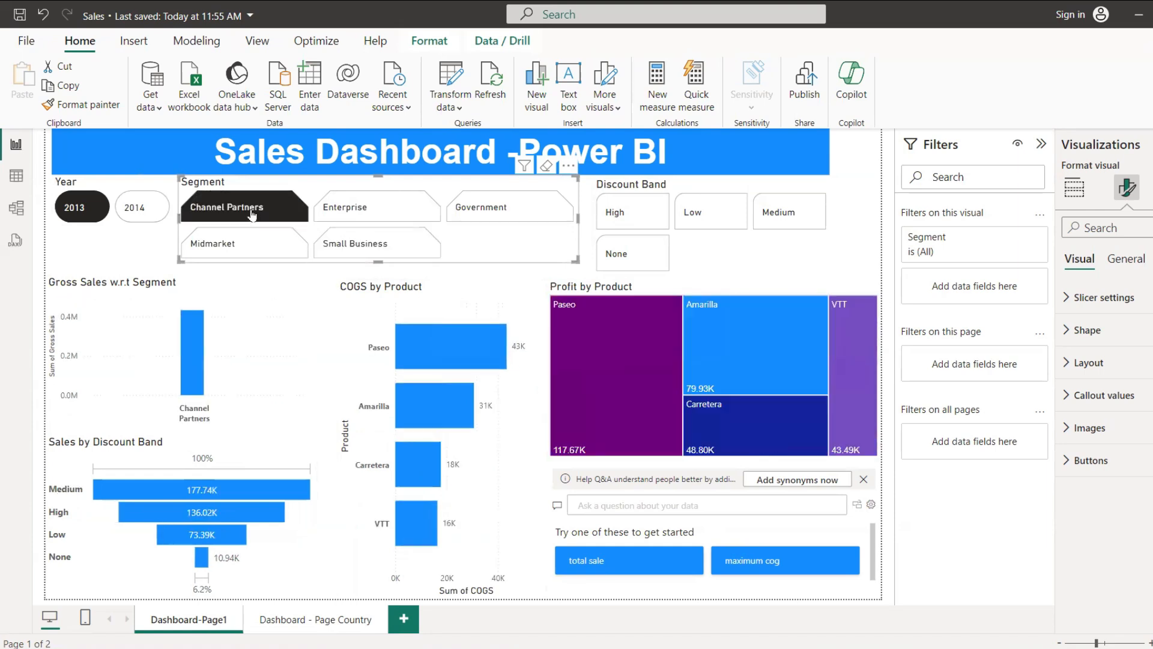
{"action": "left_click", "coordinate": [253, 215]}
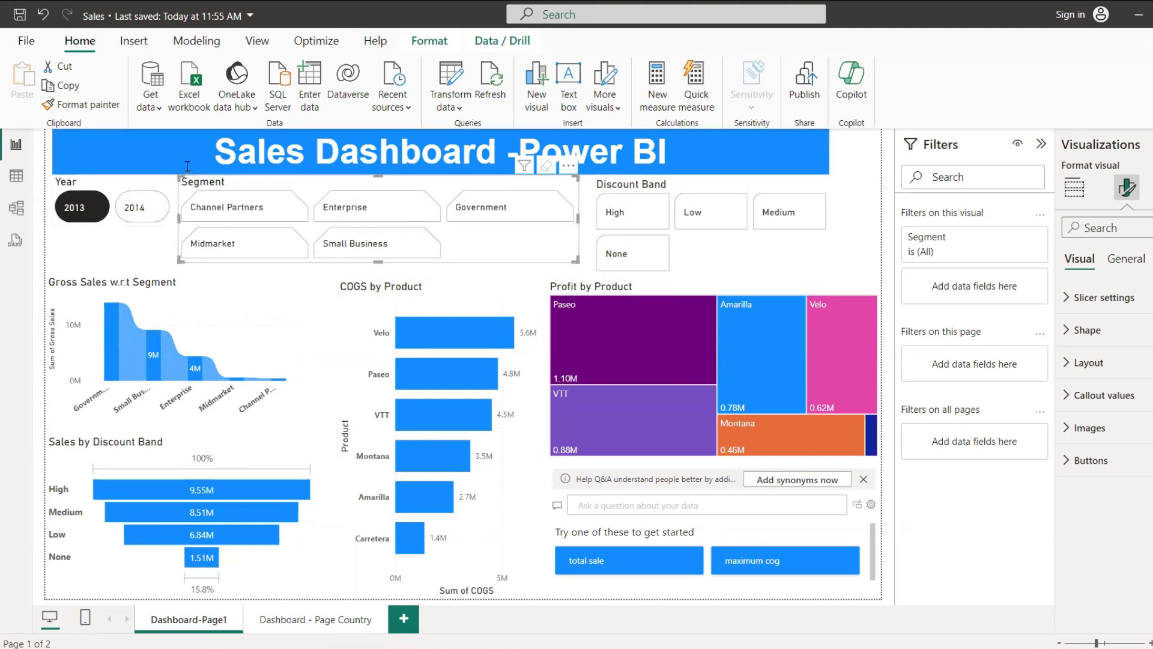
{"action": "left_click", "coordinate": [144, 208]}
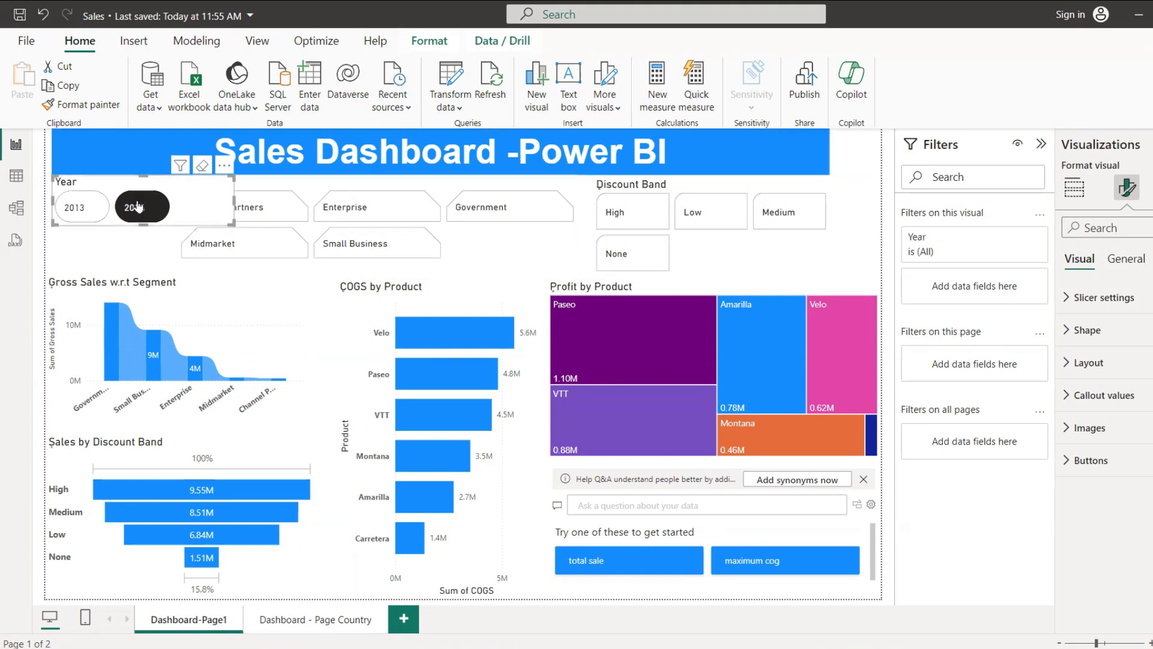
{"action": "left_click", "coordinate": [138, 207]}
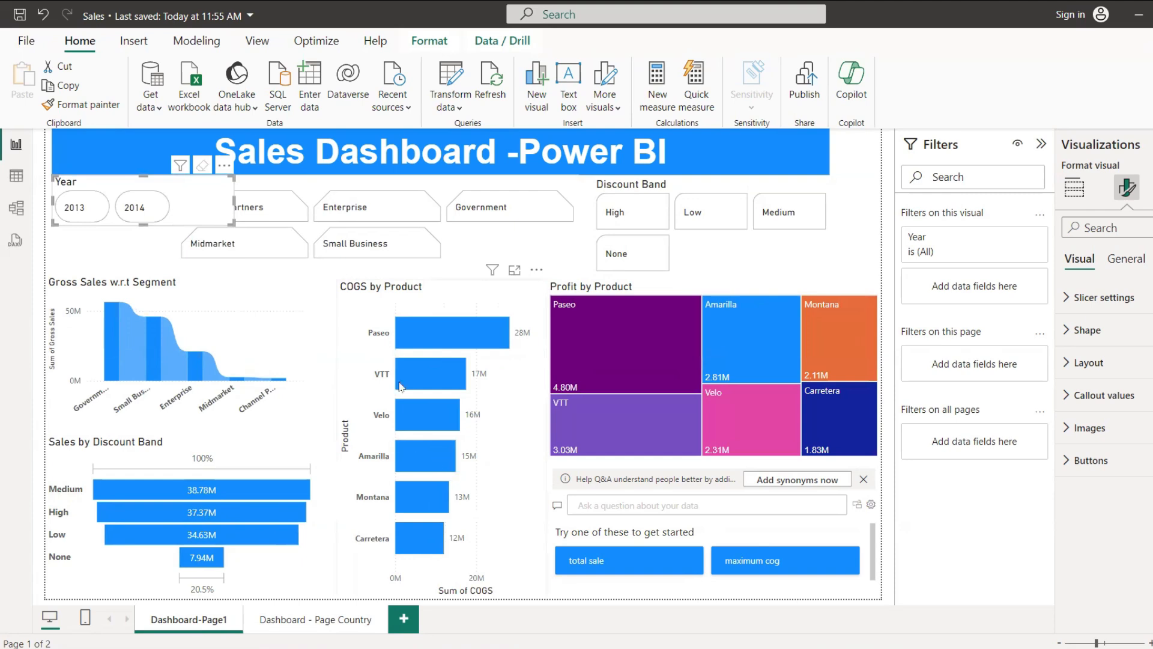
Step: Test cross-highlighting between visuals by alternately selecting Paseo in COGS by Product and Low in Sales by Discount Band, ending with Low selected
{"action": "mouse_move", "coordinate": [422, 348]}
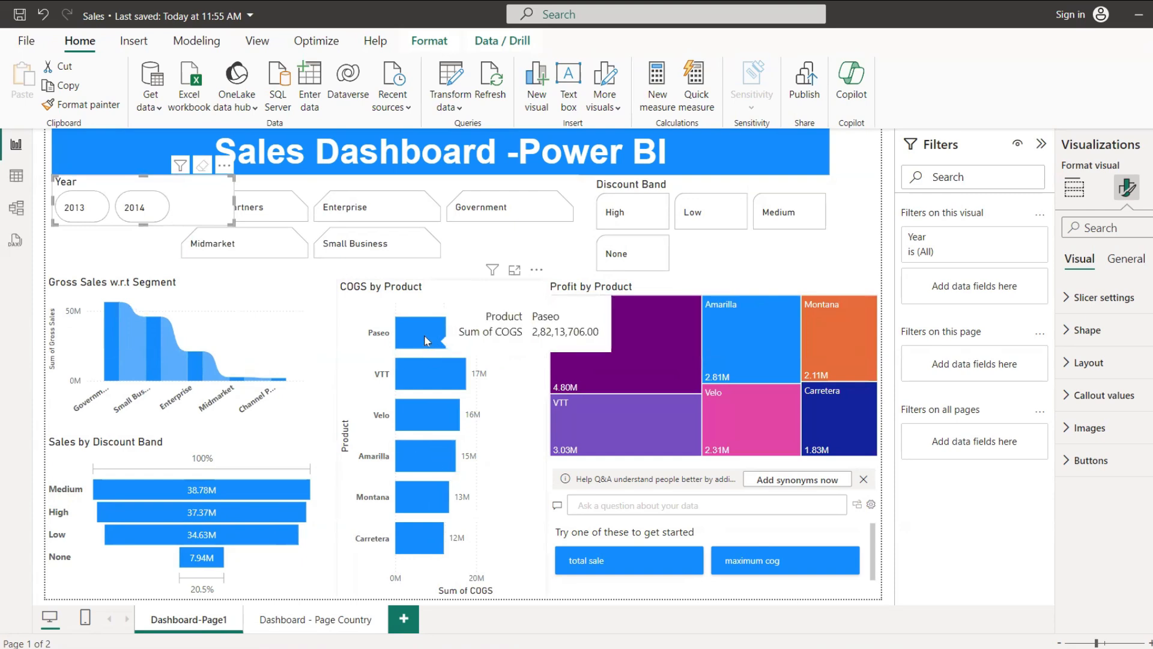
{"action": "left_click", "coordinate": [420, 336]}
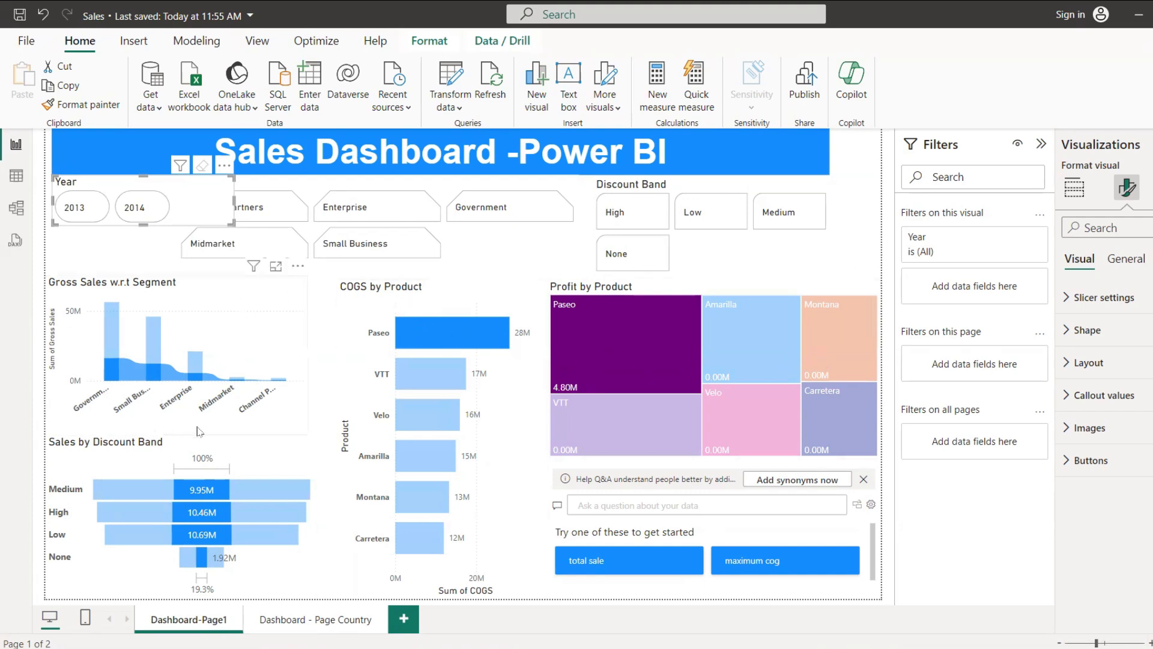
{"action": "left_click", "coordinate": [204, 534]}
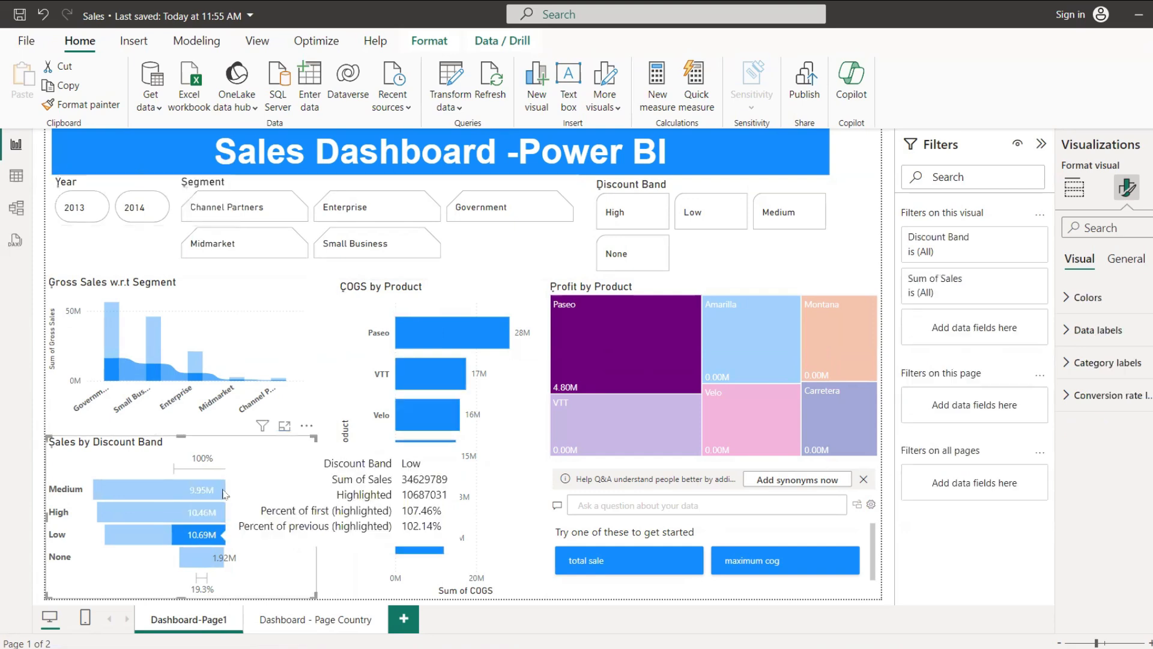
{"action": "left_click", "coordinate": [416, 341]}
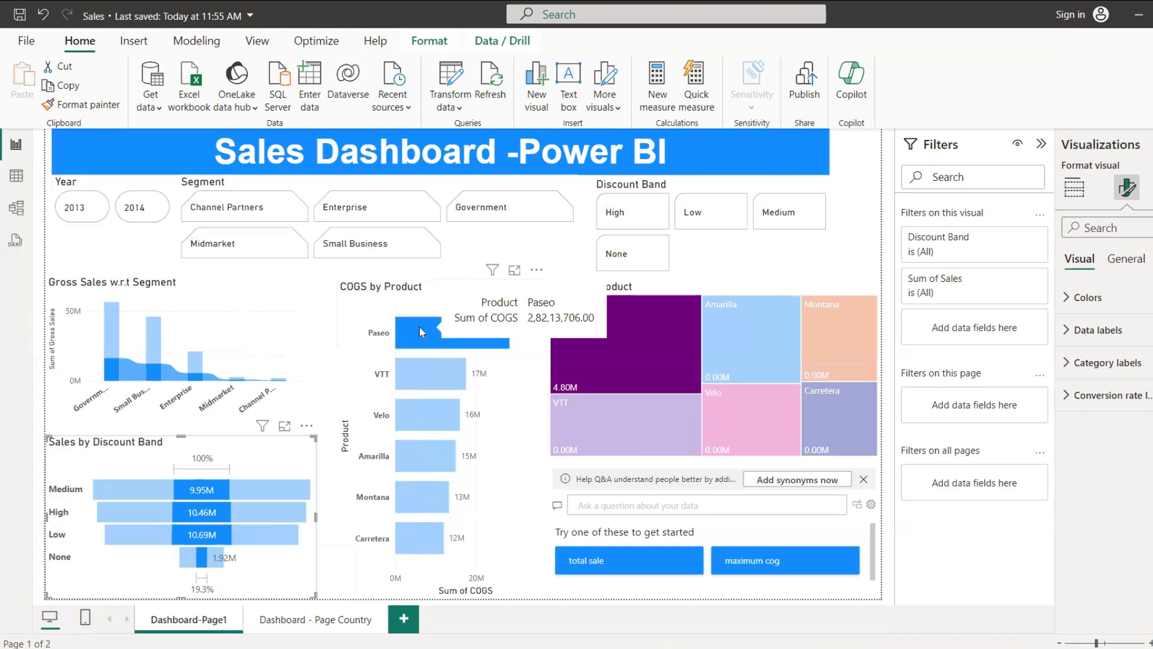
{"action": "left_click", "coordinate": [419, 329]}
{"action": "left_click", "coordinate": [188, 536]}
{"action": "left_click", "coordinate": [188, 536]}
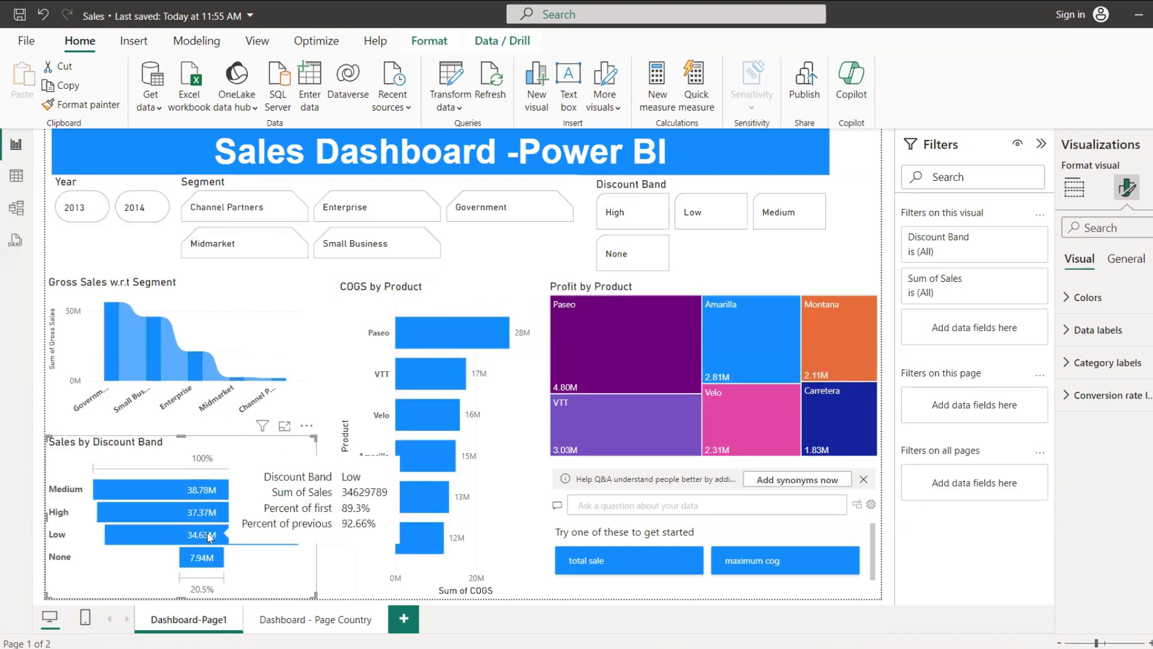
{"action": "left_click", "coordinate": [209, 536]}
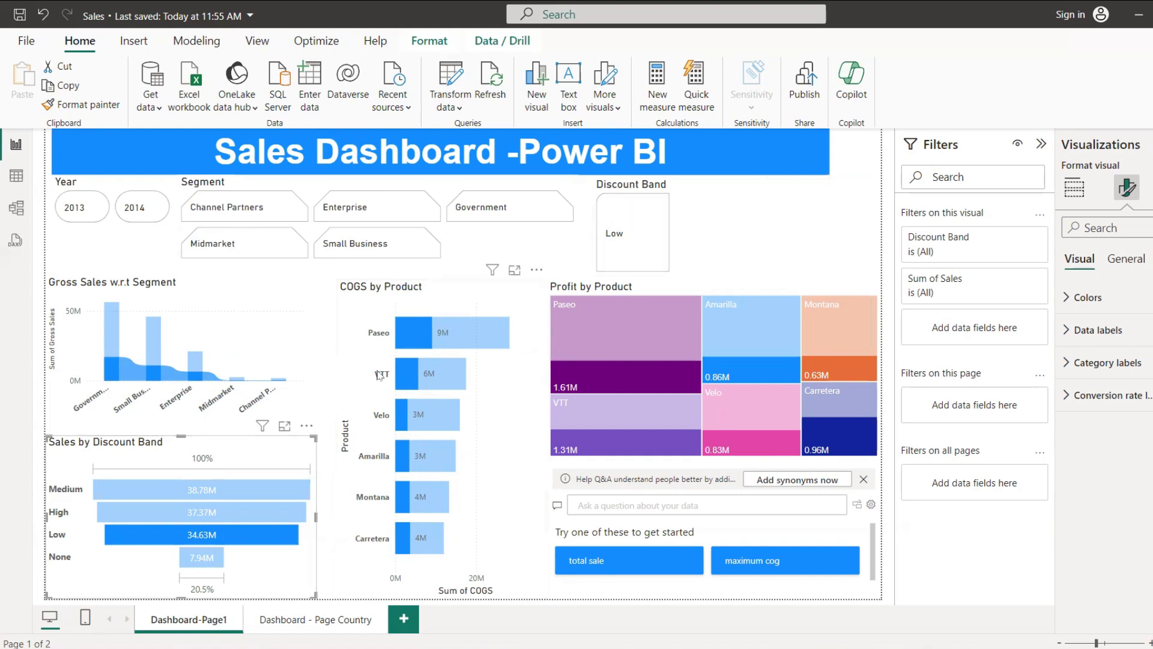
Step: On the country page, filter the profit map to 2014, the Government segment and the High discount band, and switch the year to 2013
{"action": "left_click", "coordinate": [285, 625]}
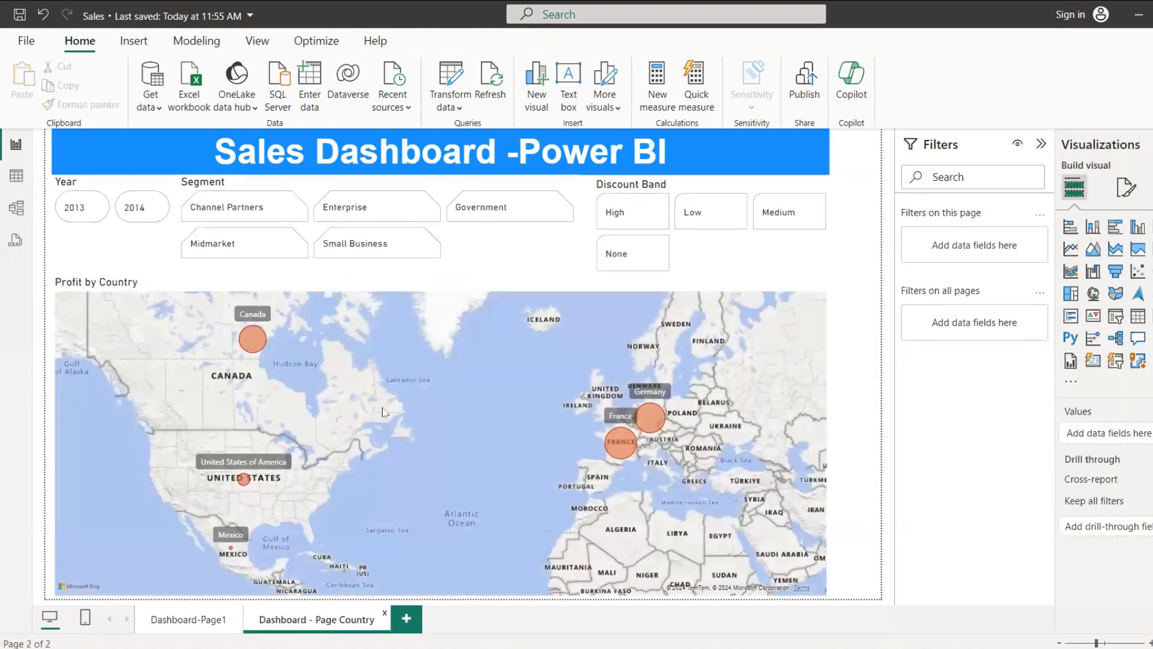
{"action": "left_click", "coordinate": [141, 219]}
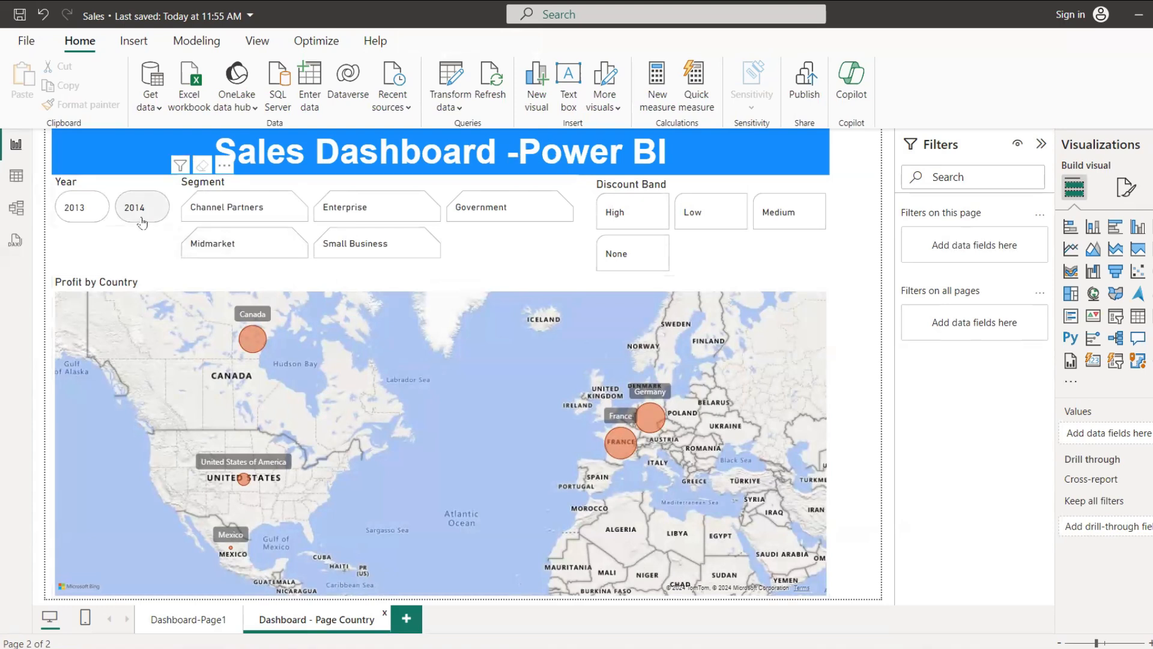
{"action": "left_click", "coordinate": [141, 221]}
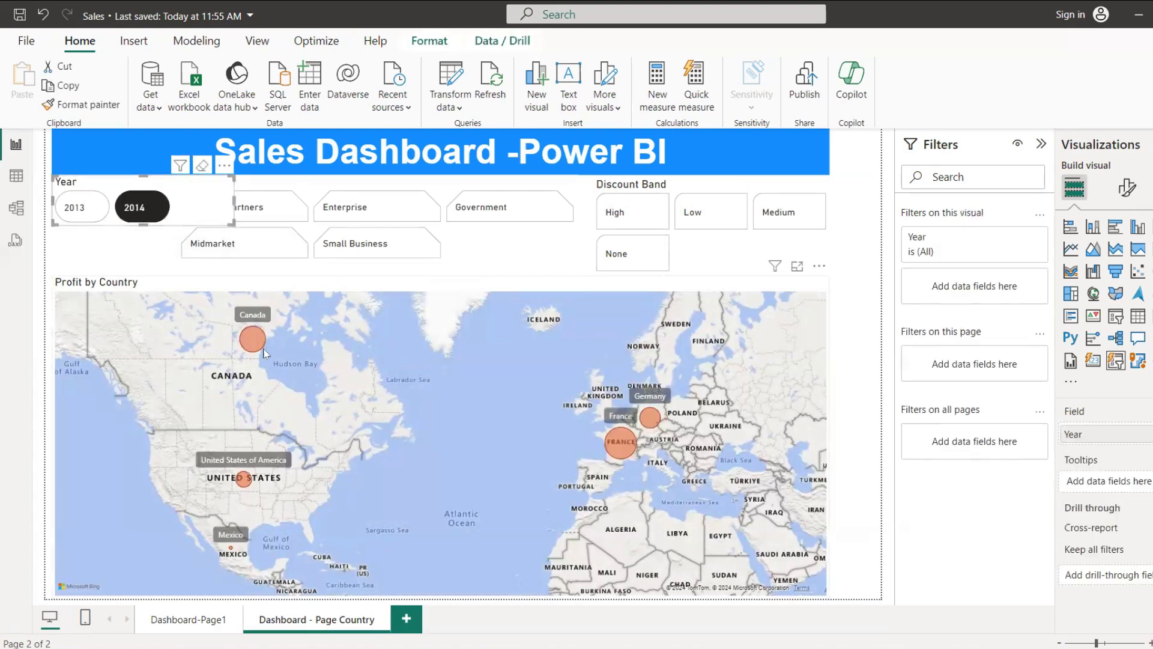
{"action": "mouse_move", "coordinate": [258, 341]}
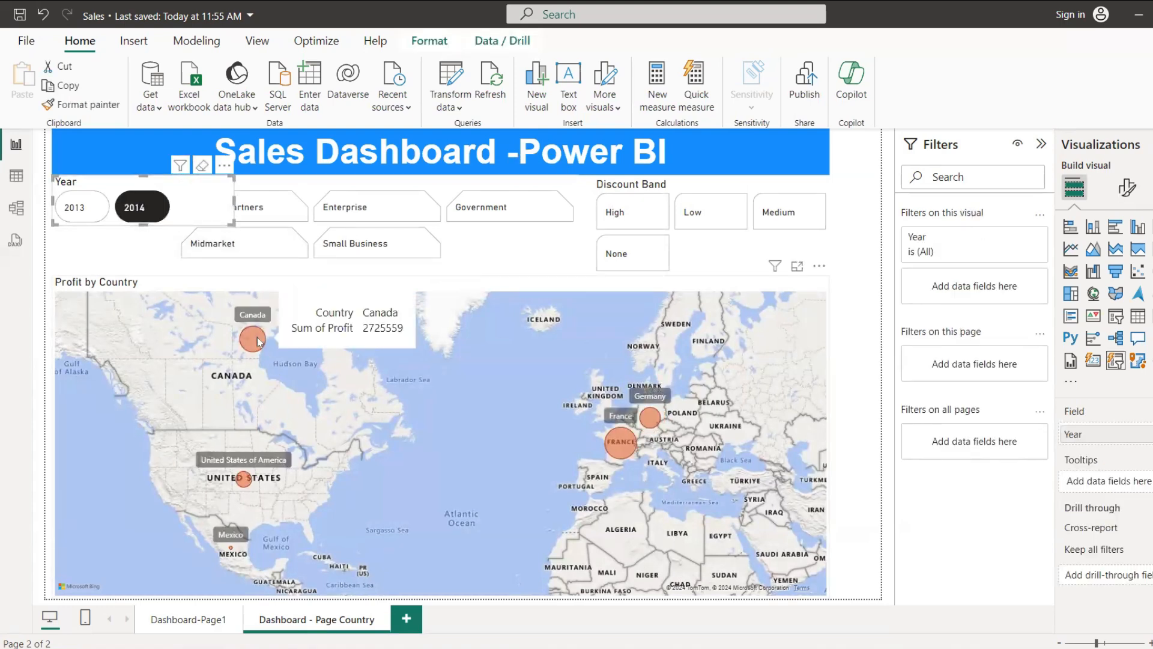
{"action": "left_click", "coordinate": [502, 211]}
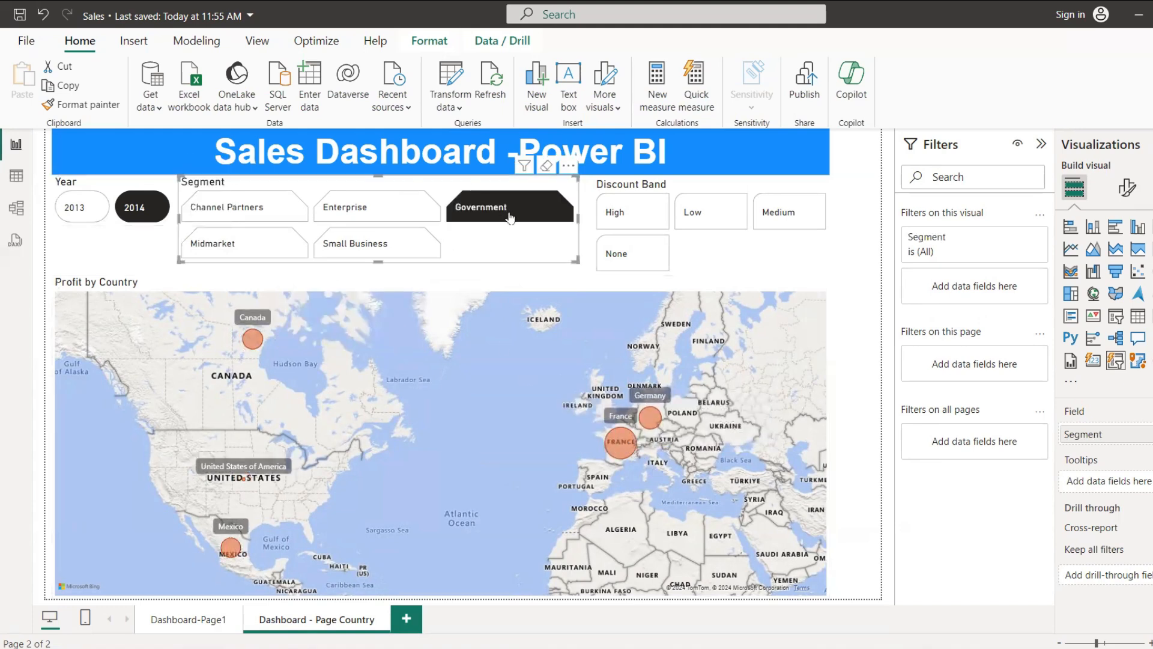
{"action": "left_click", "coordinate": [637, 217]}
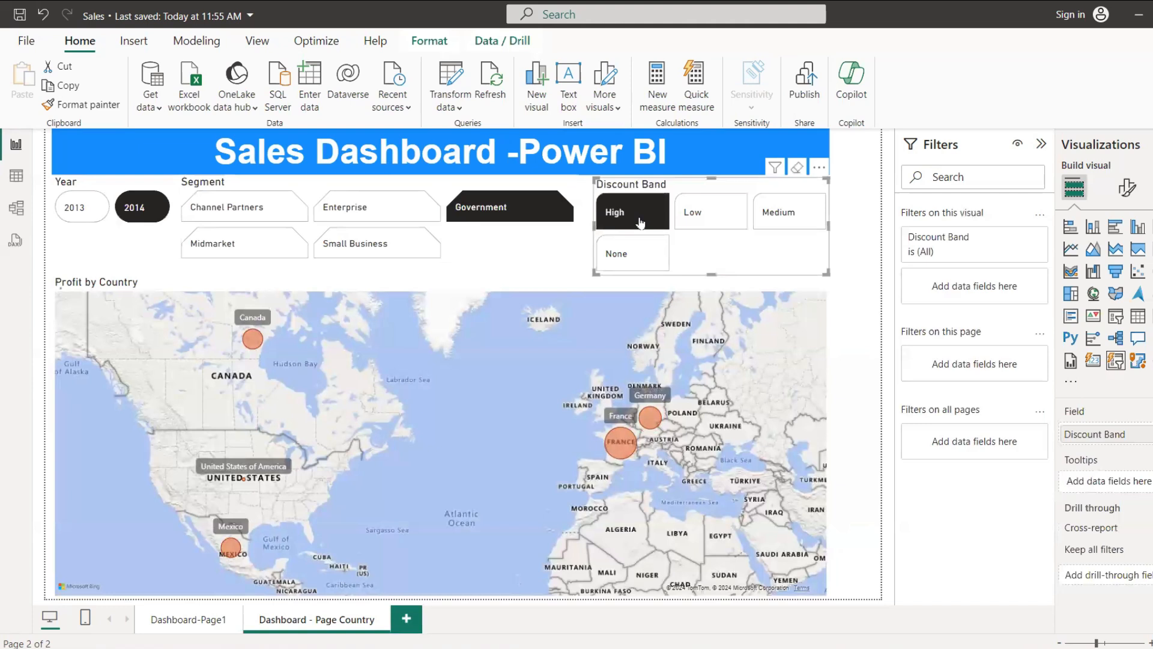
{"action": "left_click", "coordinate": [85, 208]}
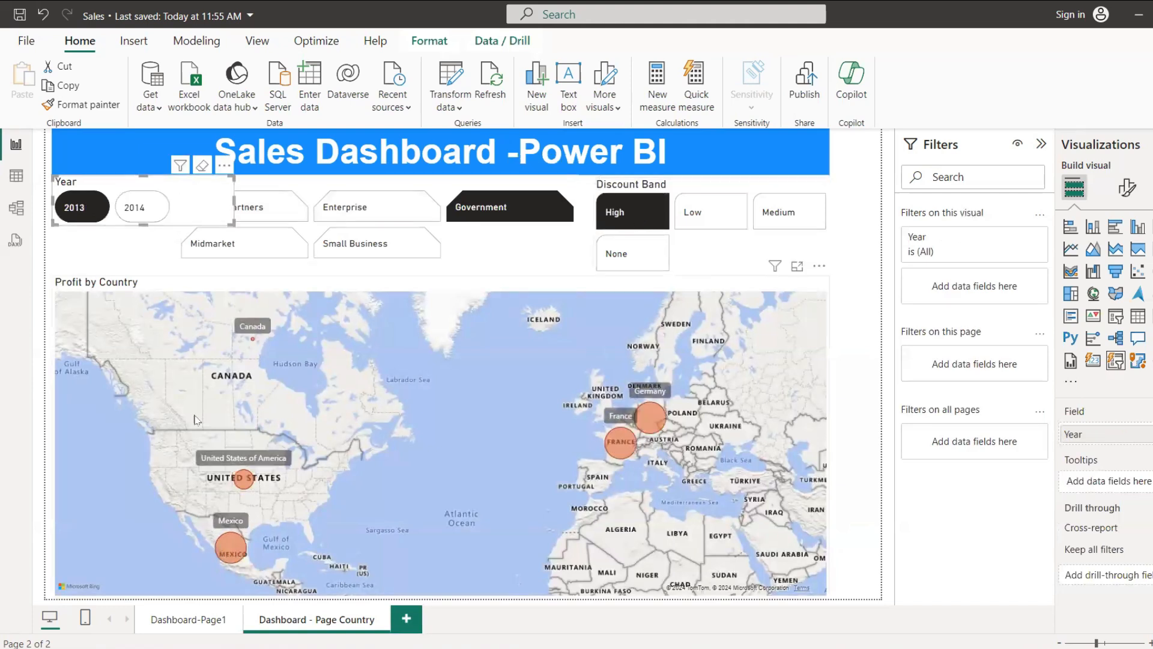
Step: Return to Dashboard-Page1 and inspect the details between Government and Small Business in the Gross Sales w.r.t Segment chart
{"action": "left_click", "coordinate": [188, 620]}
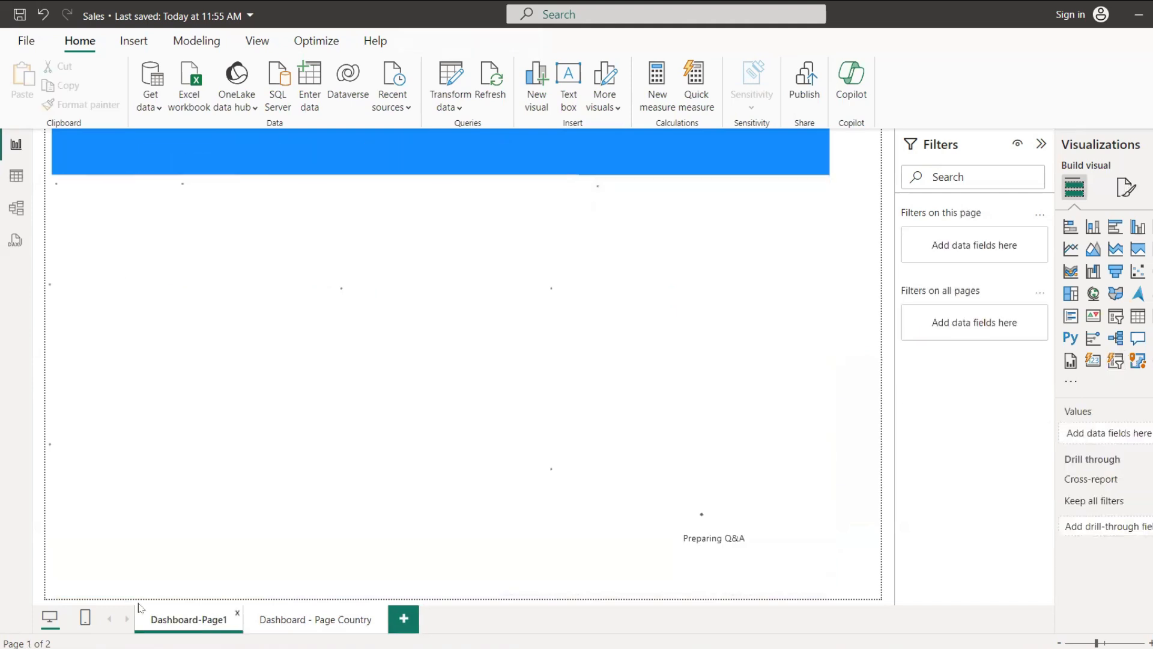
{"action": "mouse_move", "coordinate": [135, 384]}
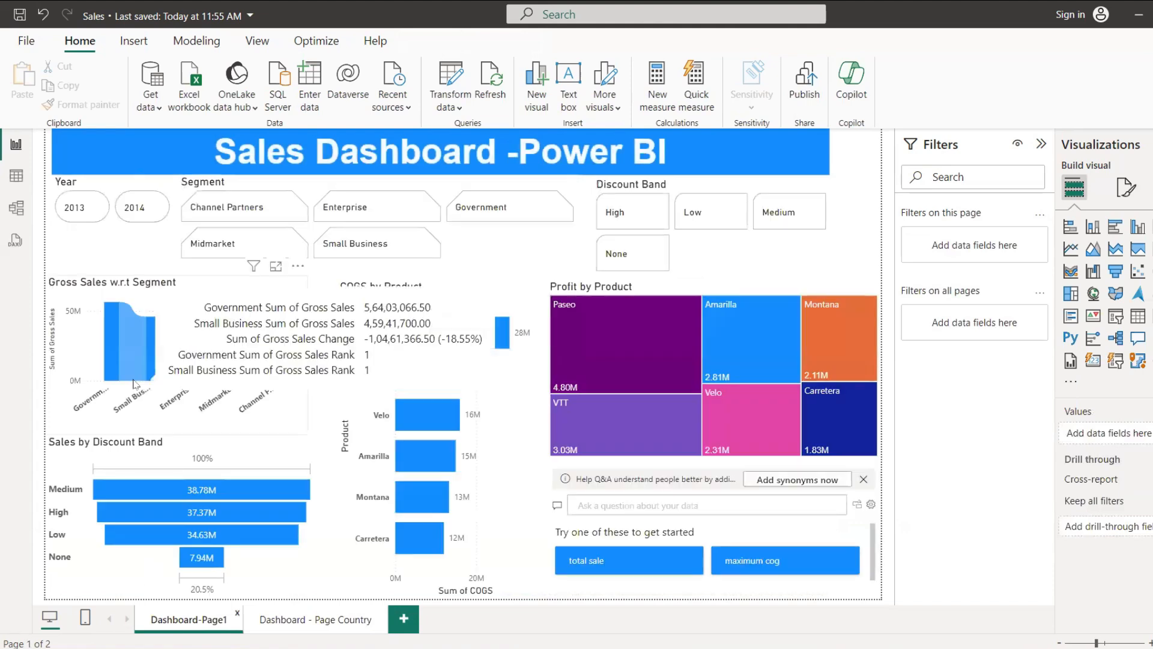